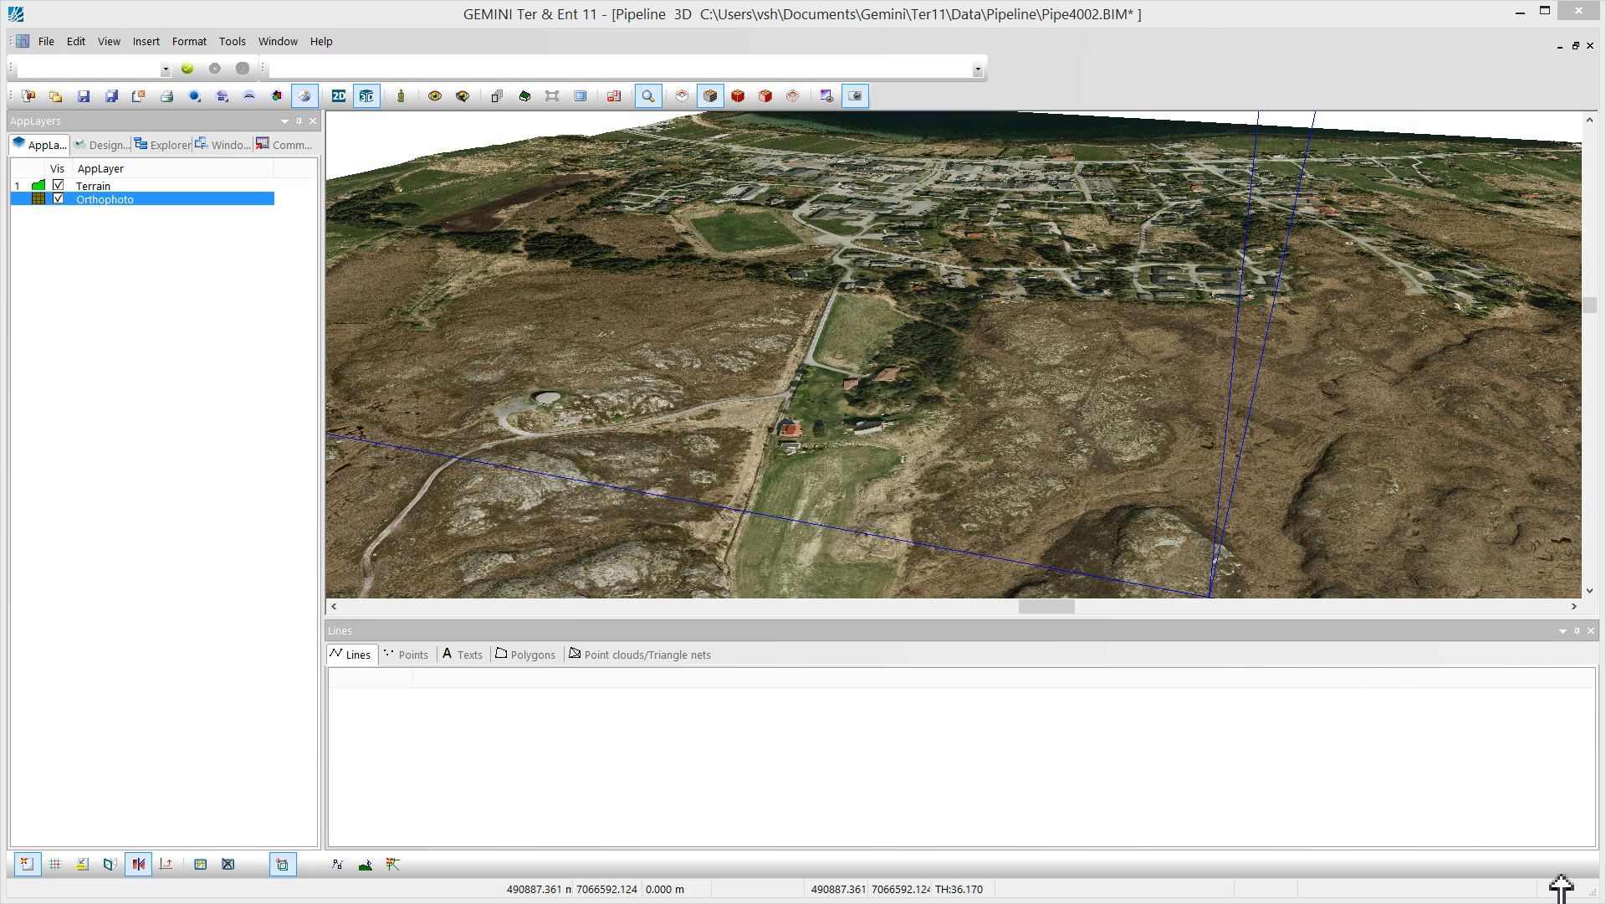
Batch-import pipeline.DWG from the Dropbox folder using the DWG separate lag import format
{"action": "left_click", "coordinate": [147, 41]}
{"action": "mouse_move", "coordinate": [176, 67]}
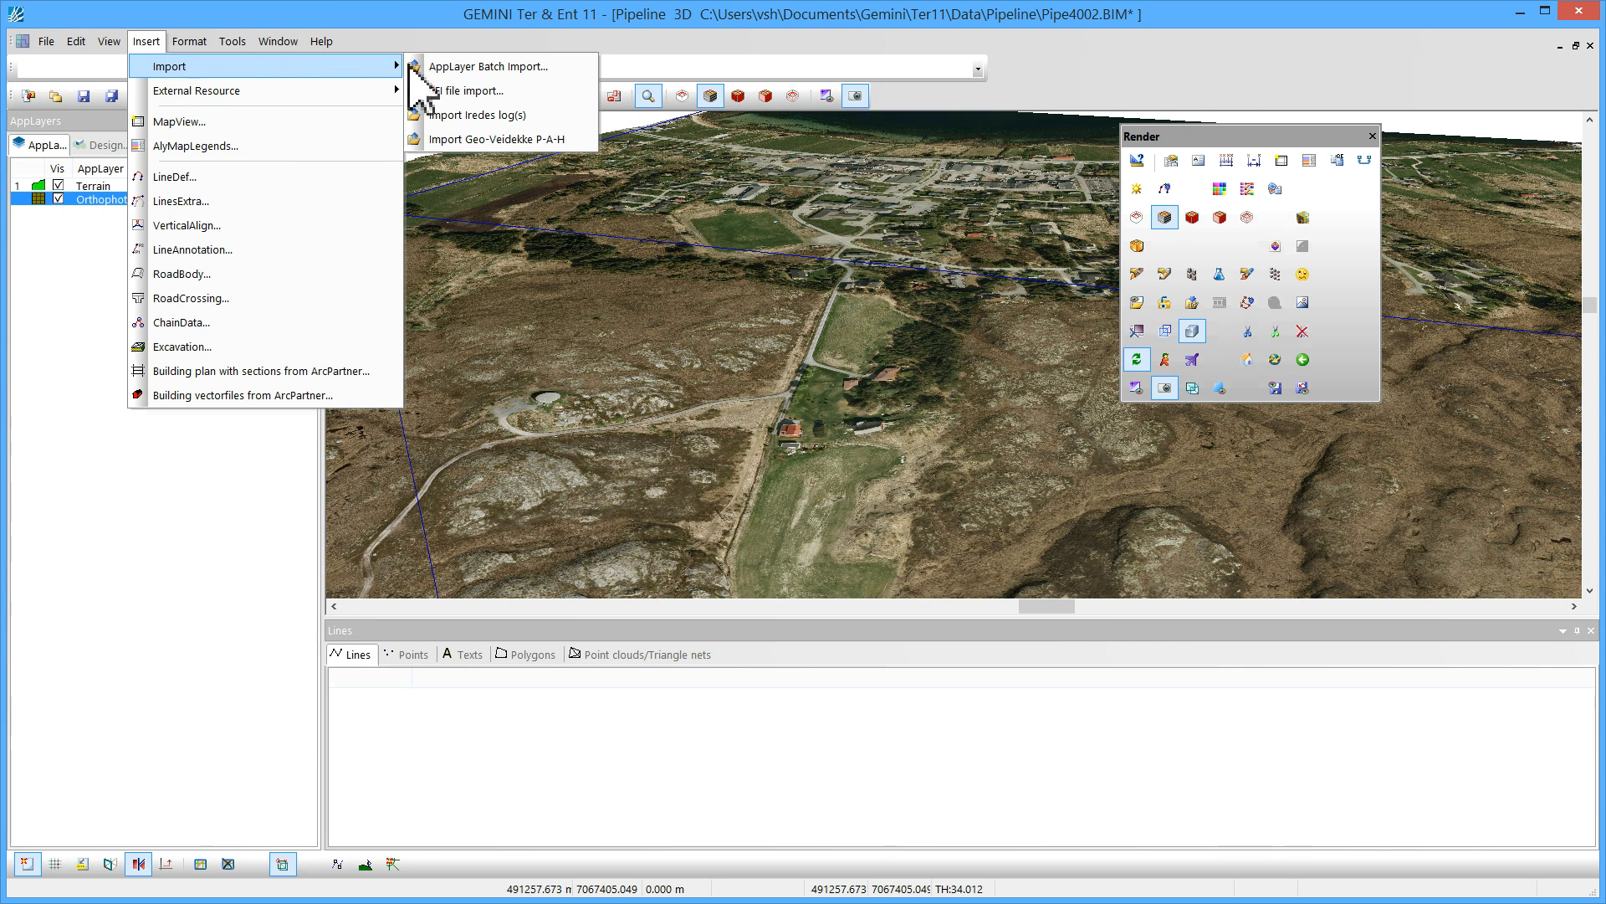
{"action": "left_click", "coordinate": [502, 69]}
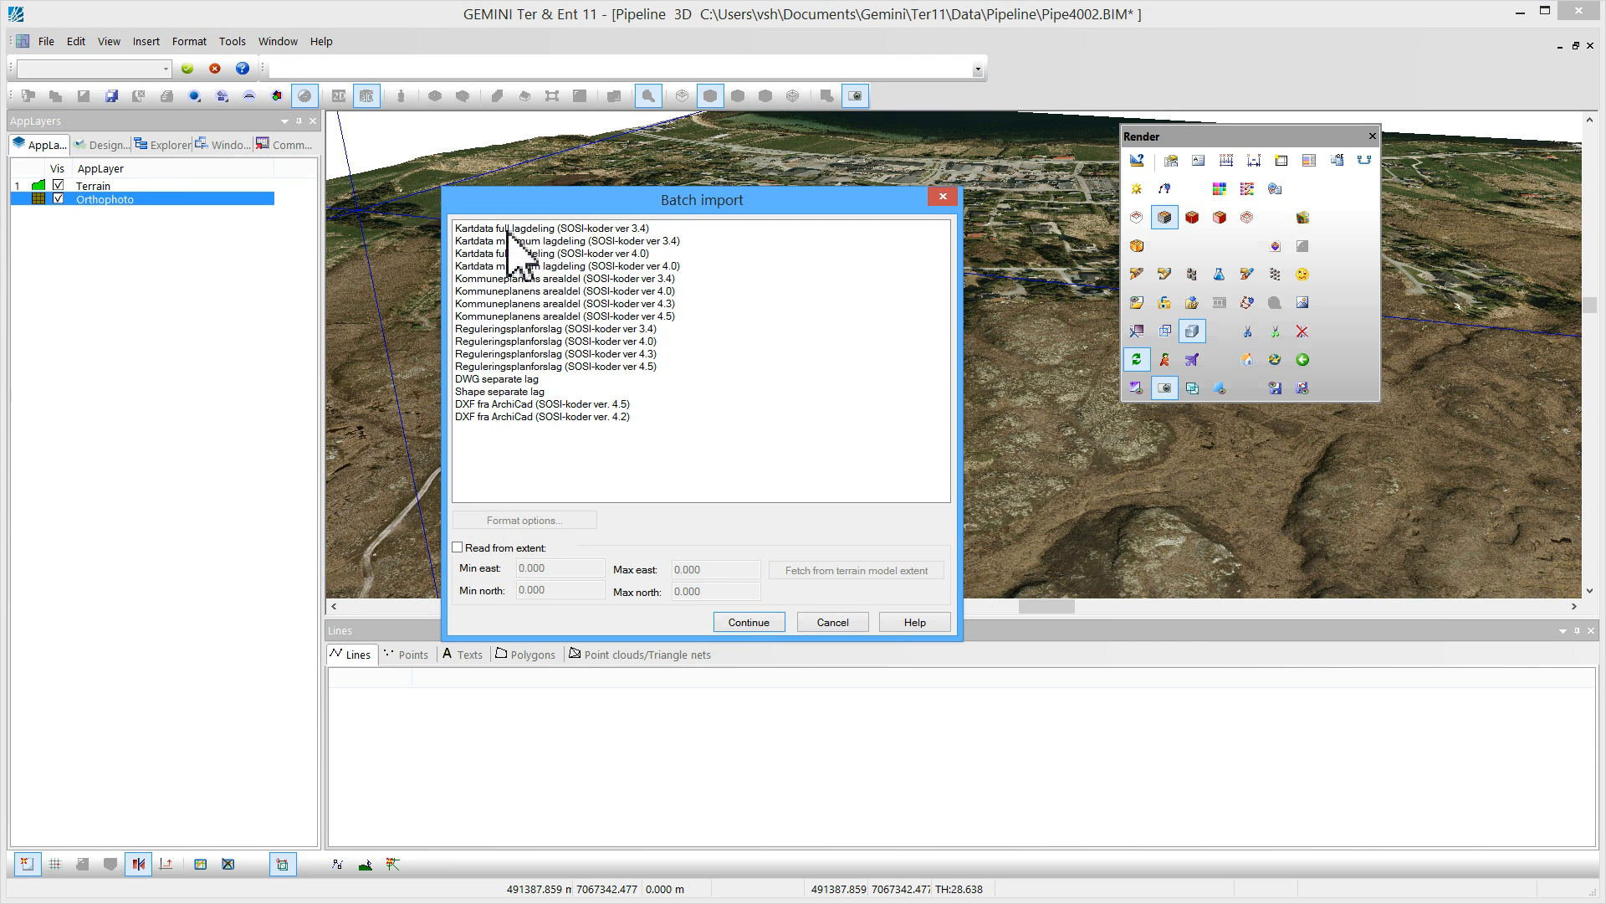
{"action": "left_click", "coordinate": [497, 379]}
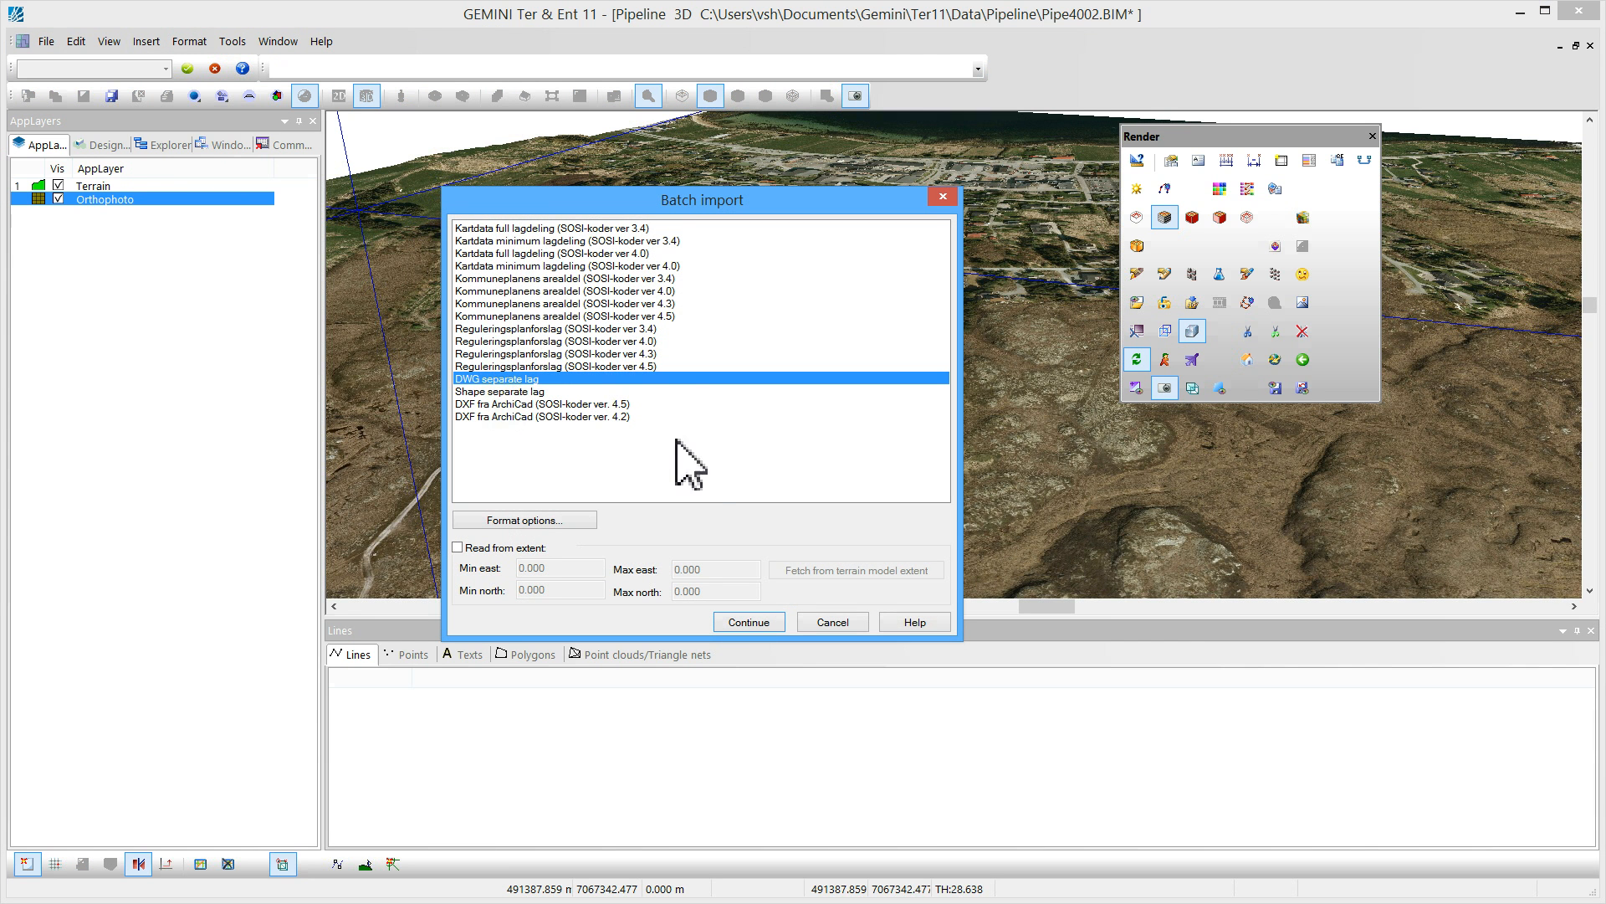
{"action": "left_click", "coordinate": [749, 622]}
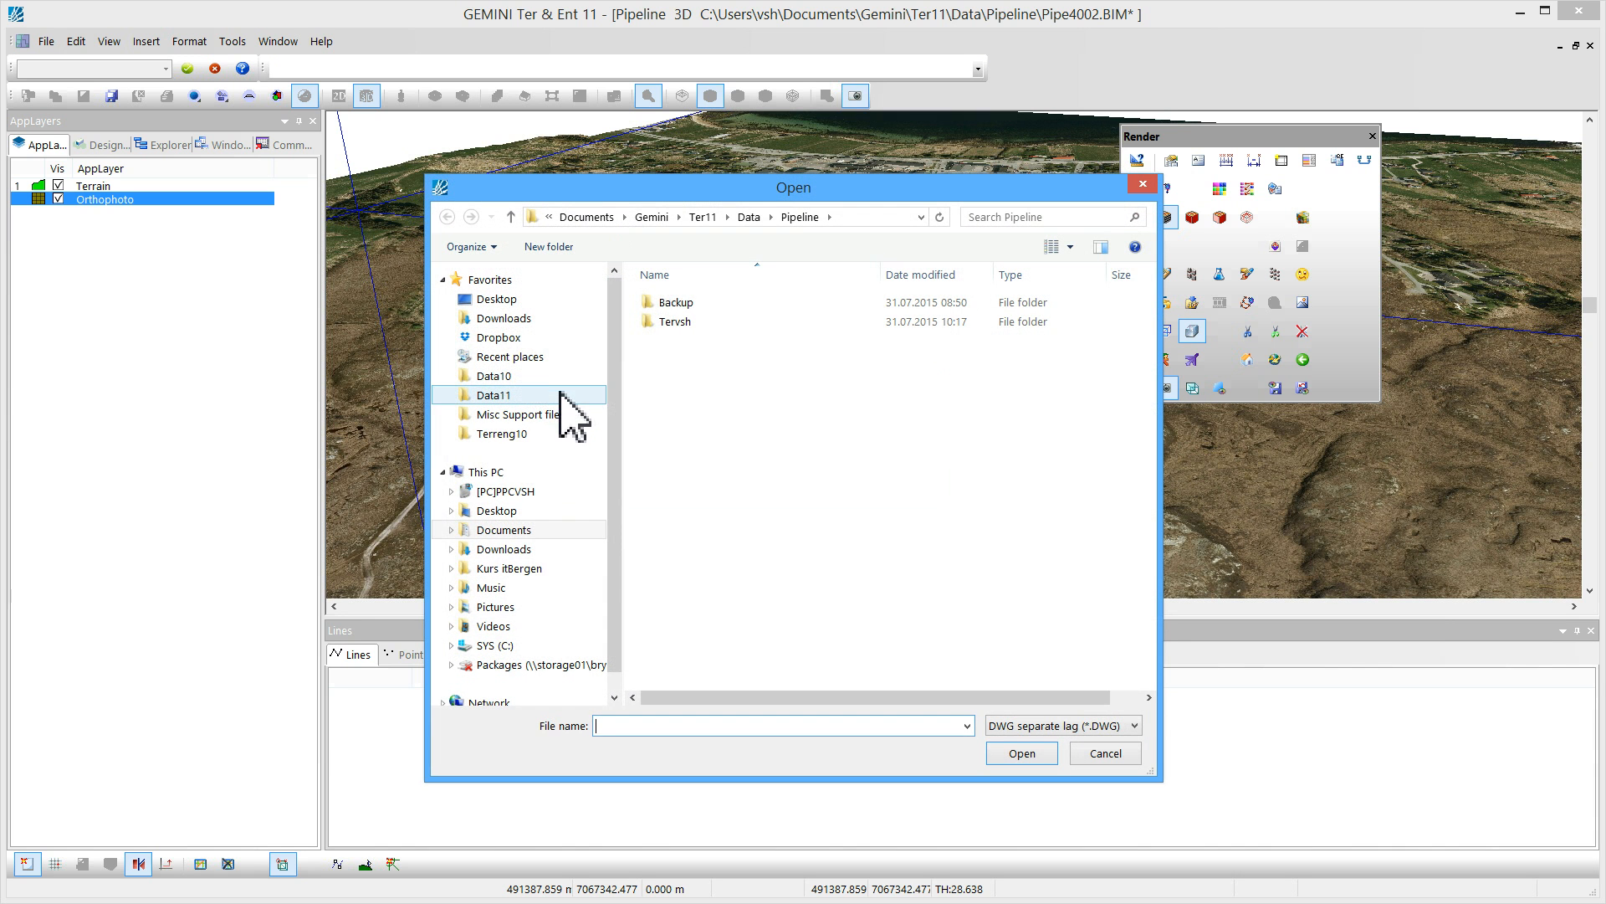
{"action": "left_click", "coordinate": [500, 338]}
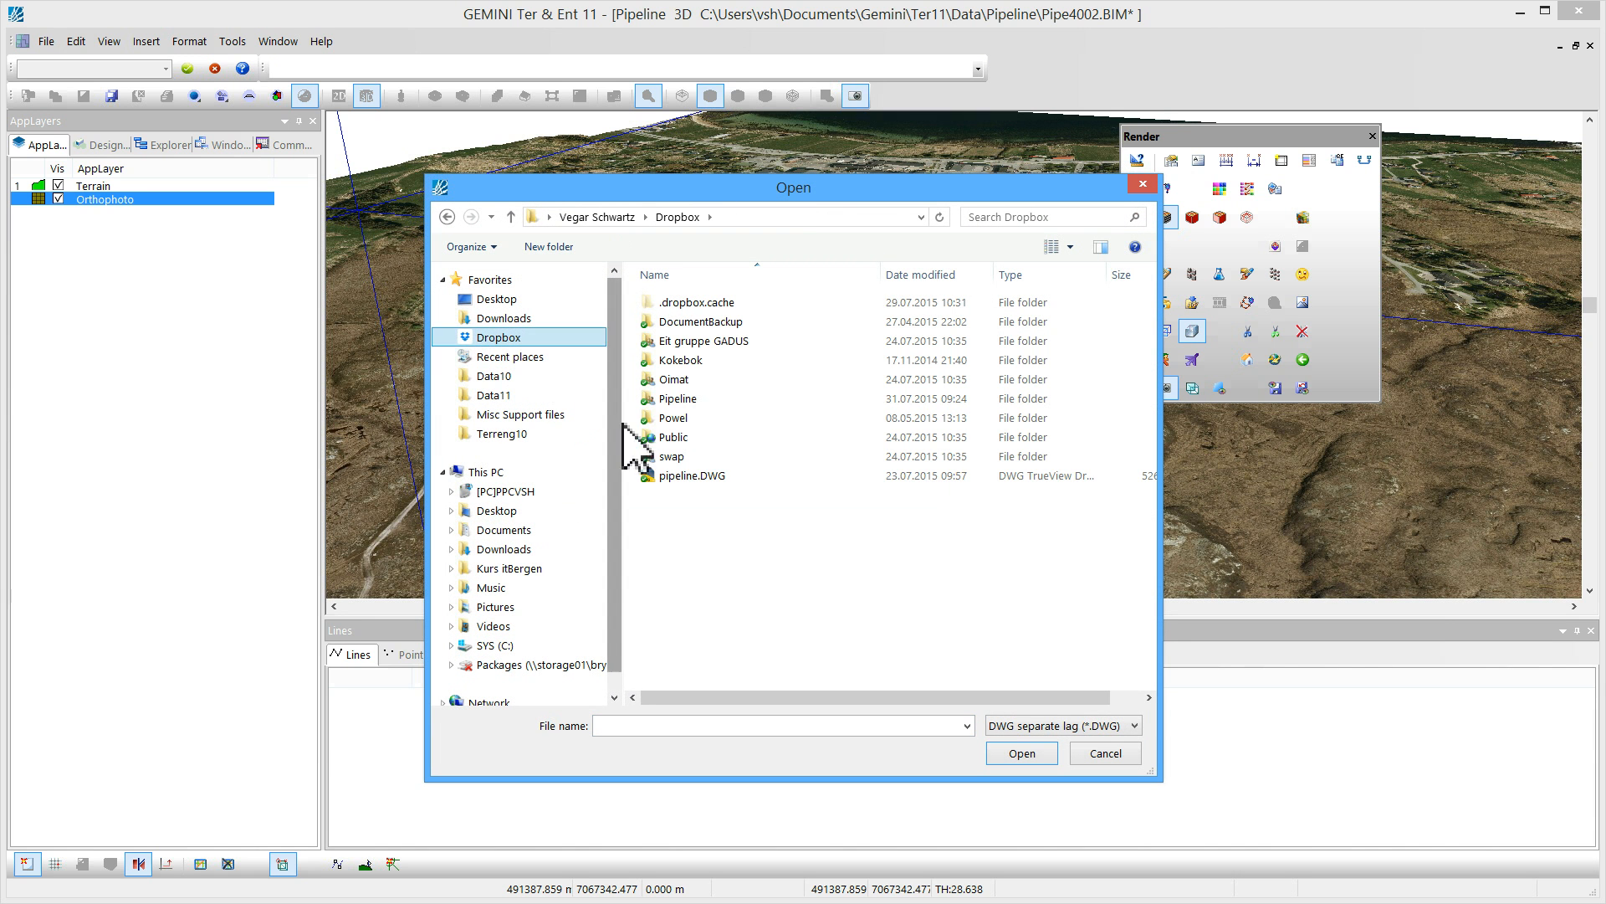
{"action": "left_click", "coordinate": [690, 476]}
{"action": "left_click", "coordinate": [1022, 753]}
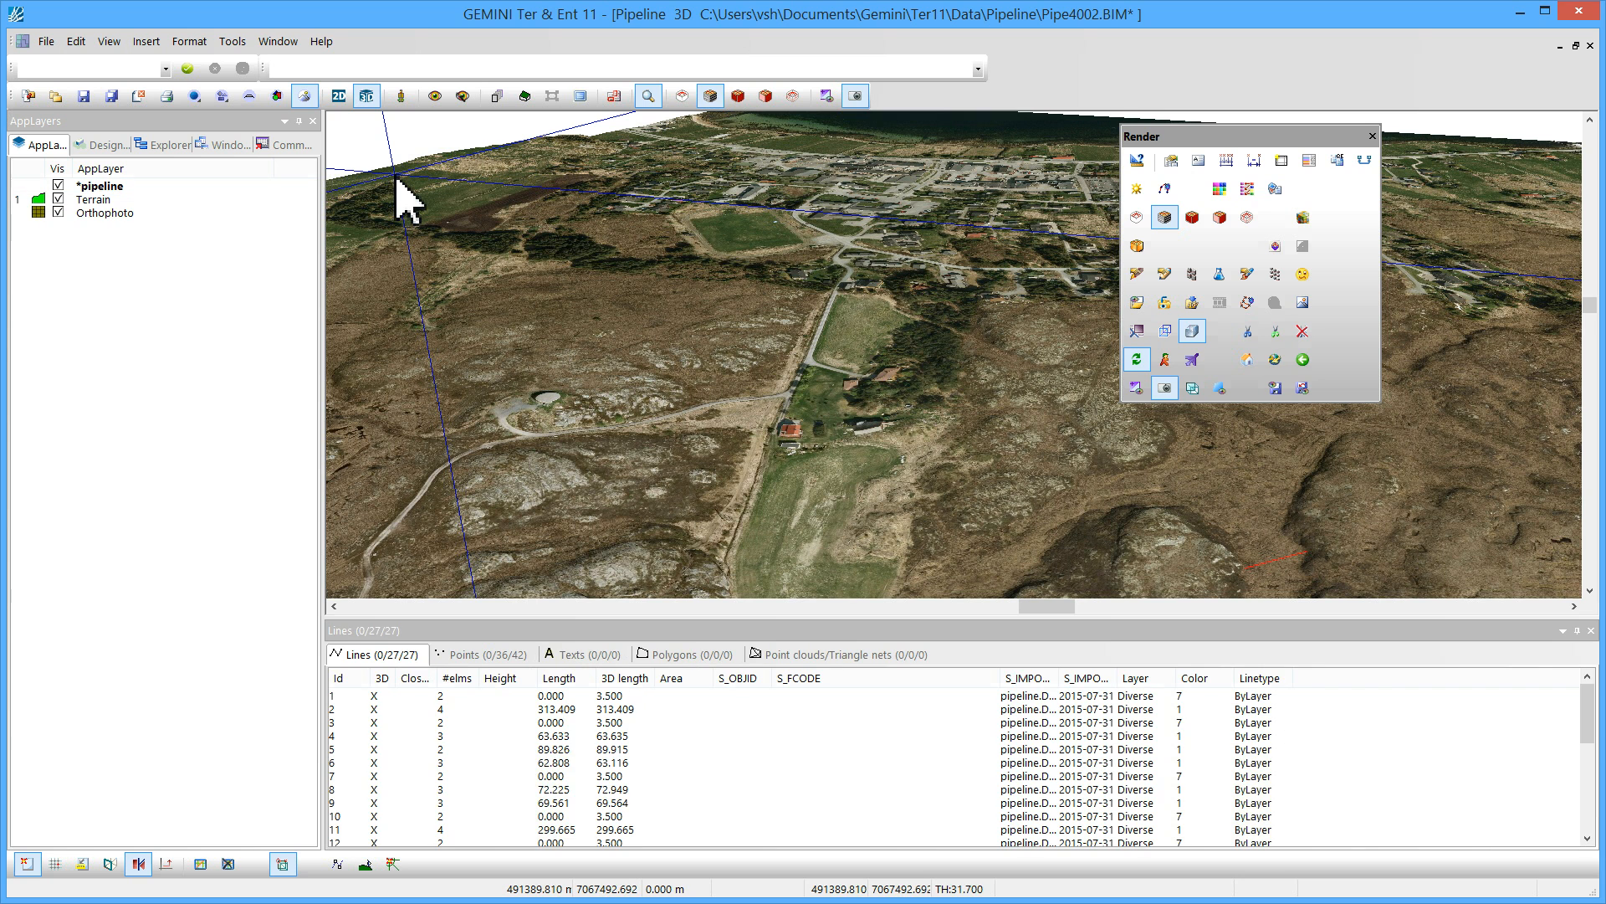
Switch to plan view and hide the Terrain and Orthophoto layers to show only the pipeline lines
{"action": "left_click", "coordinate": [338, 96]}
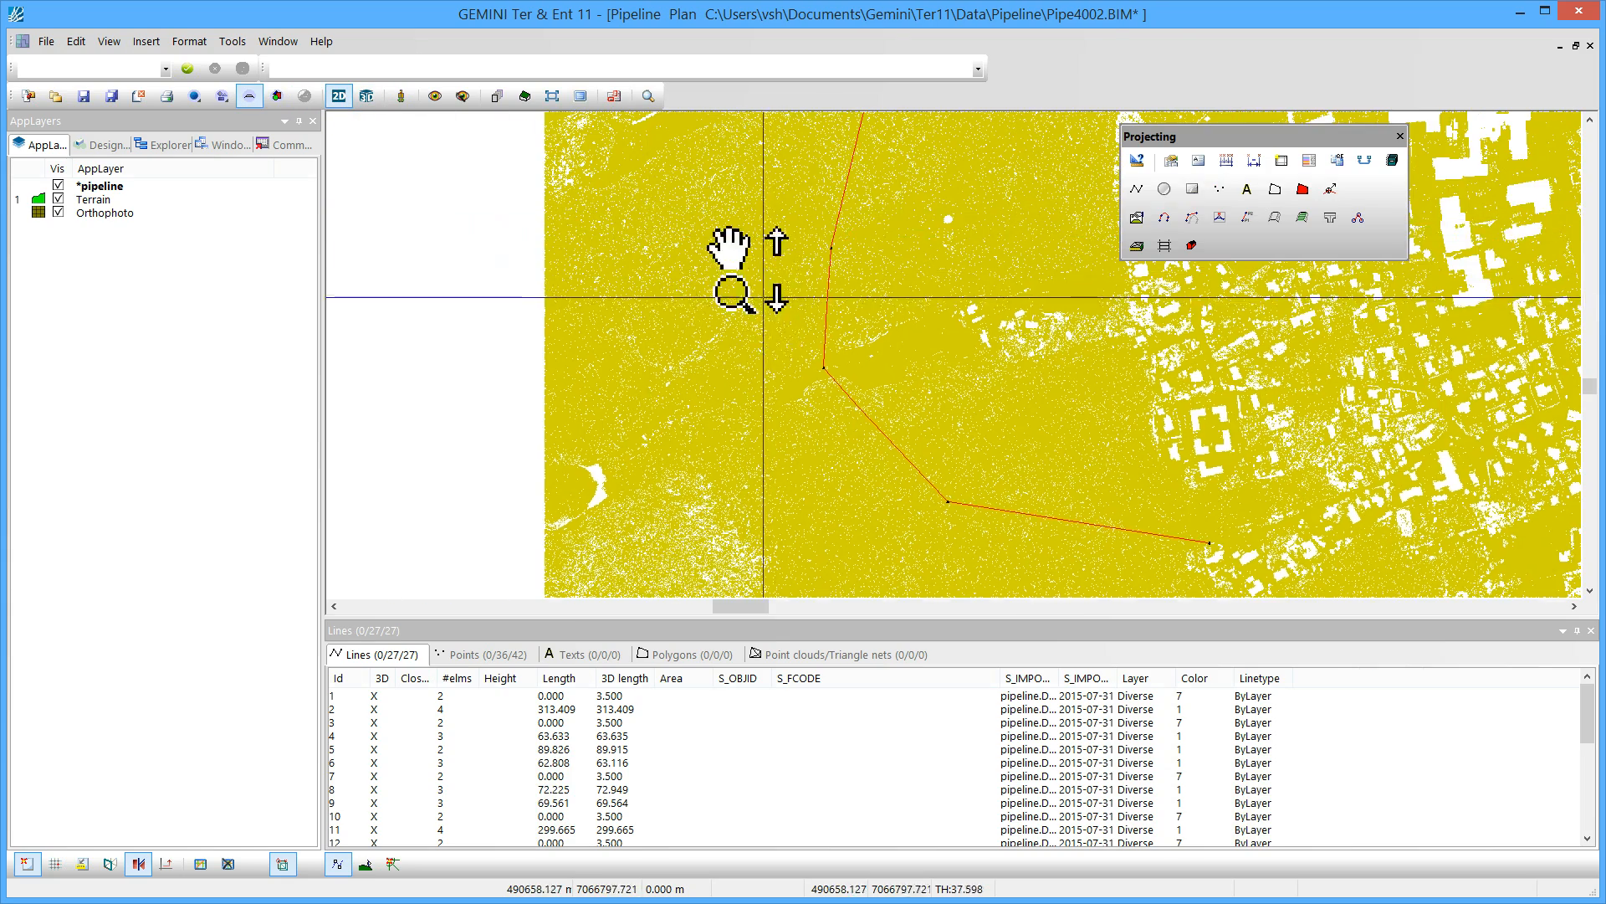
{"action": "middle_click_drag", "start_coordinate": [734, 269], "coordinate": [581, 312]}
{"action": "scroll", "coordinate": [581, 311], "scroll_direction": "down", "scroll_amount": 1}
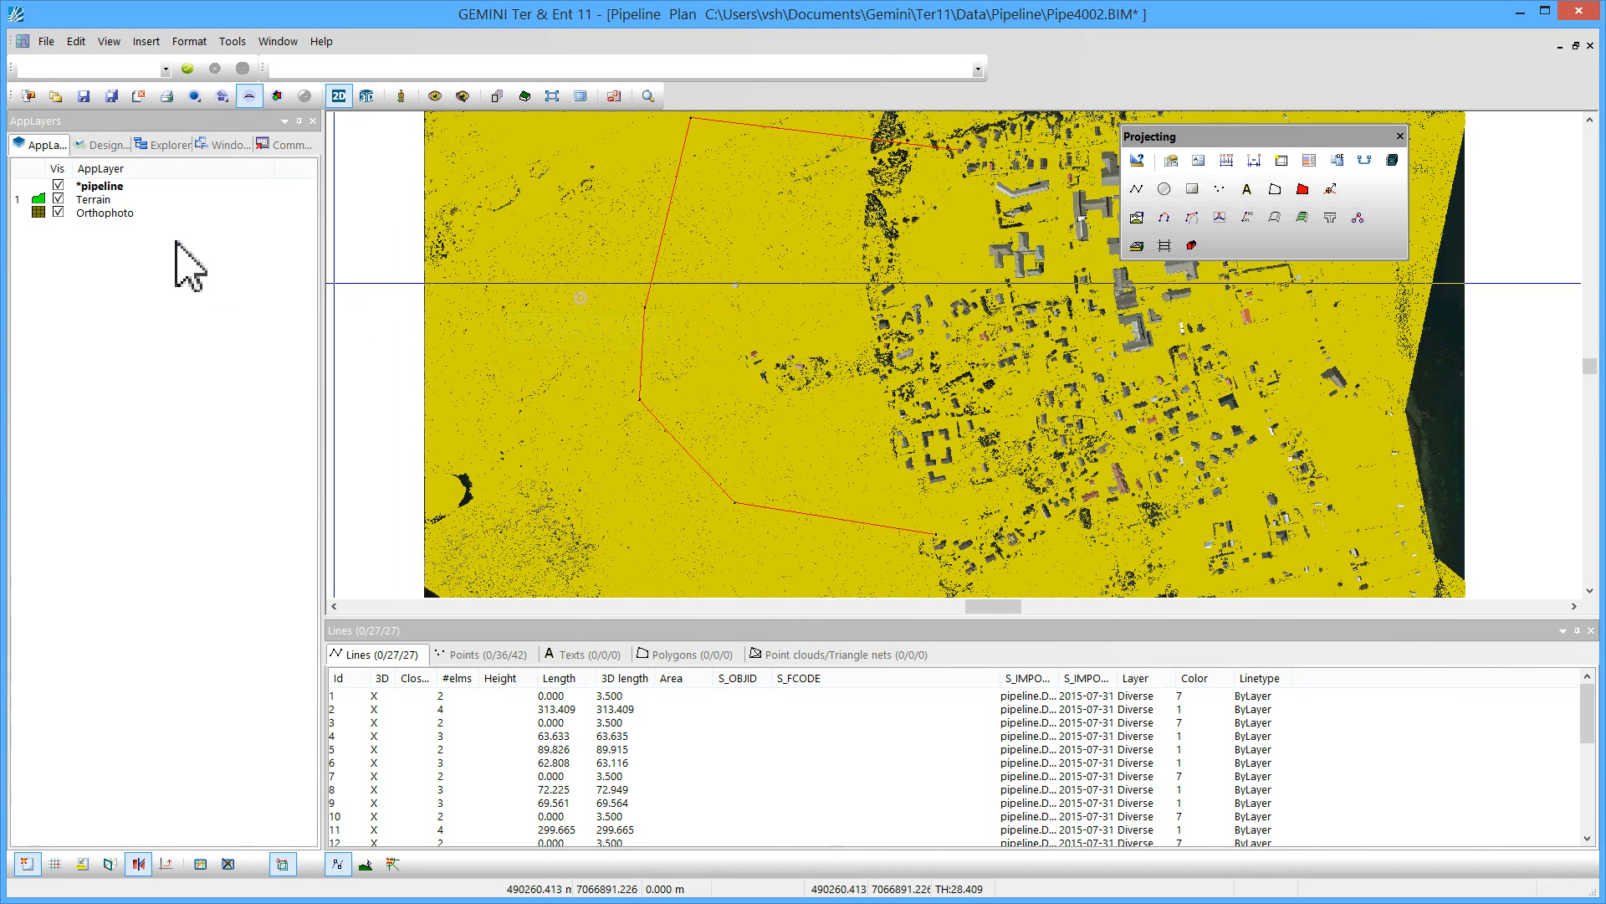
{"action": "left_click", "coordinate": [59, 199]}
{"action": "left_click", "coordinate": [59, 213]}
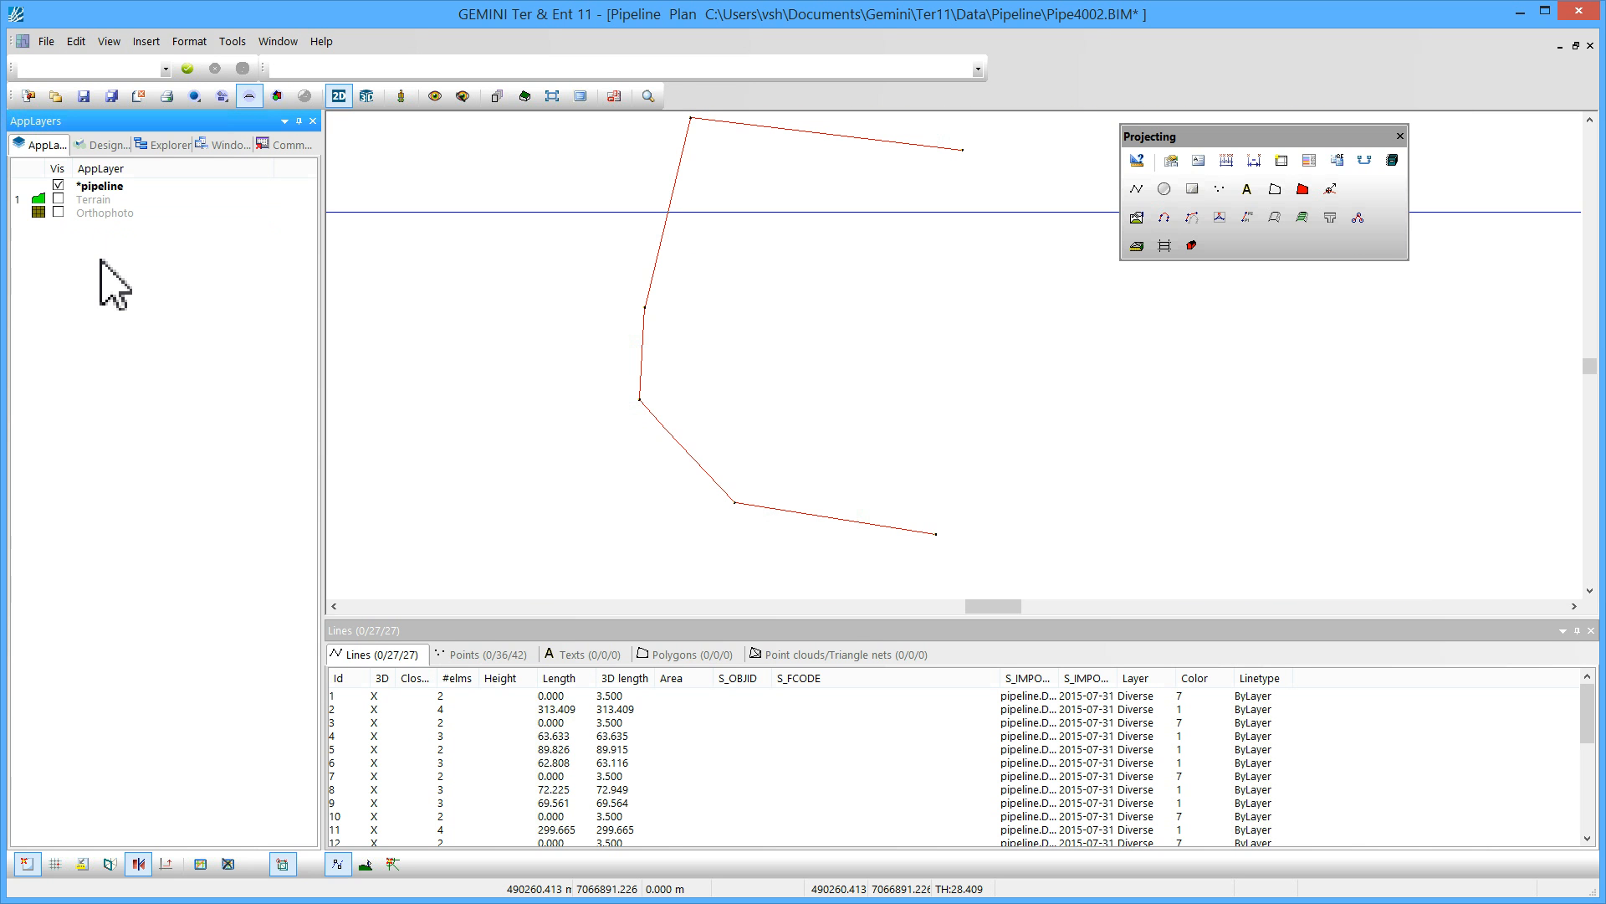
Join the pipeline's line segments into one continuous line with AppLayer Join Lines
{"action": "left_click", "coordinate": [782, 130]}
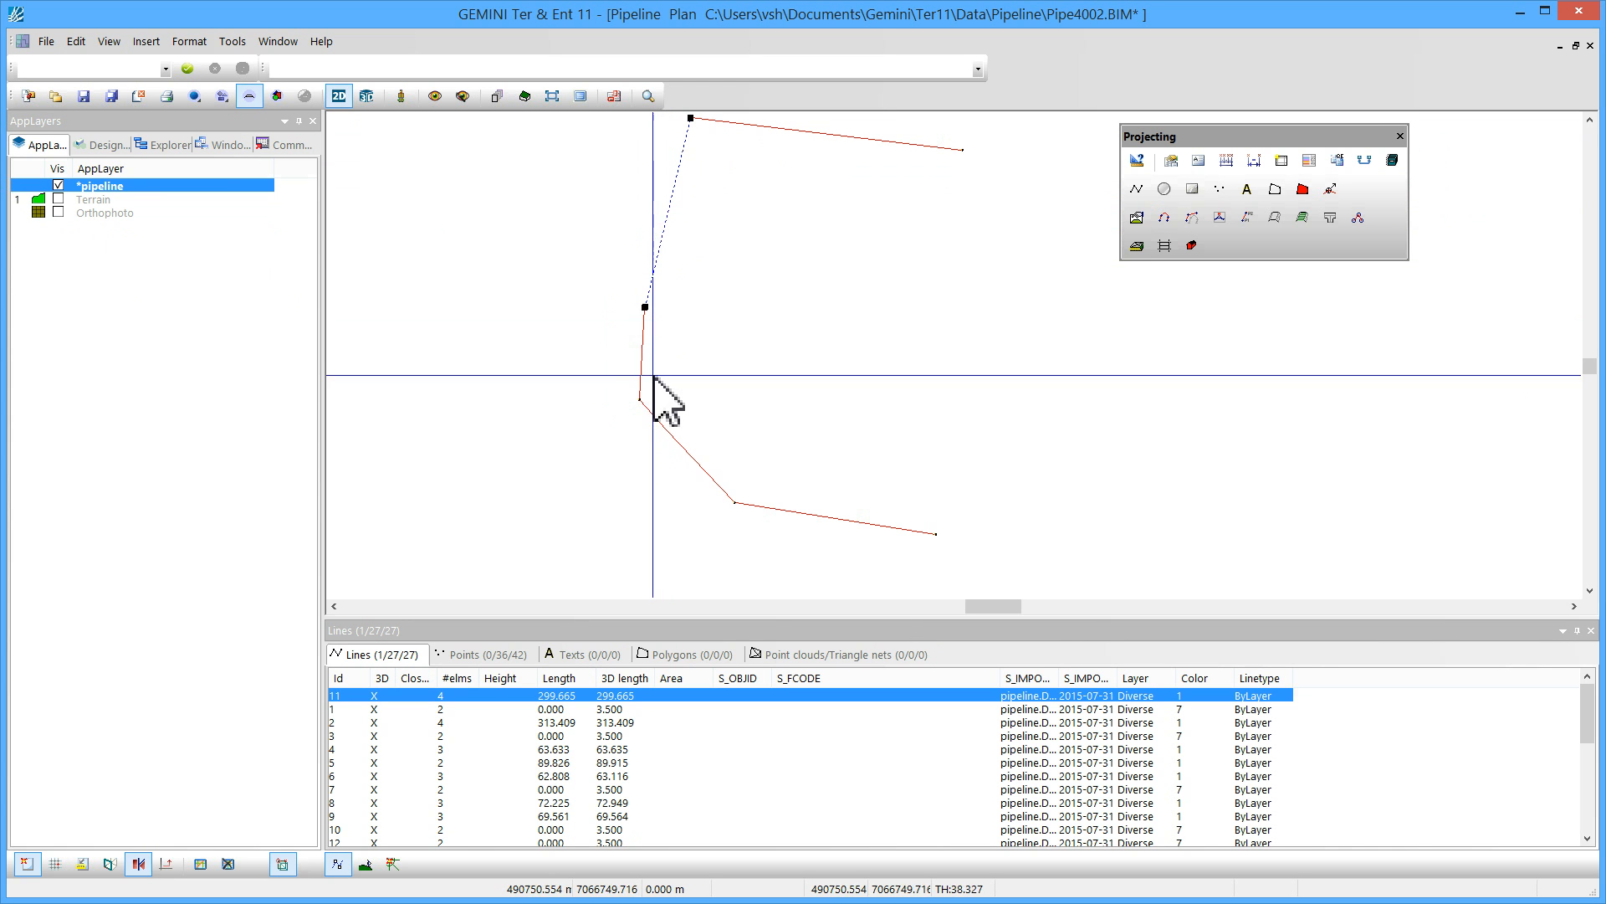
{"action": "left_click", "coordinate": [644, 349]}
{"action": "left_click", "coordinate": [816, 139]}
{"action": "right_click", "coordinate": [819, 178]}
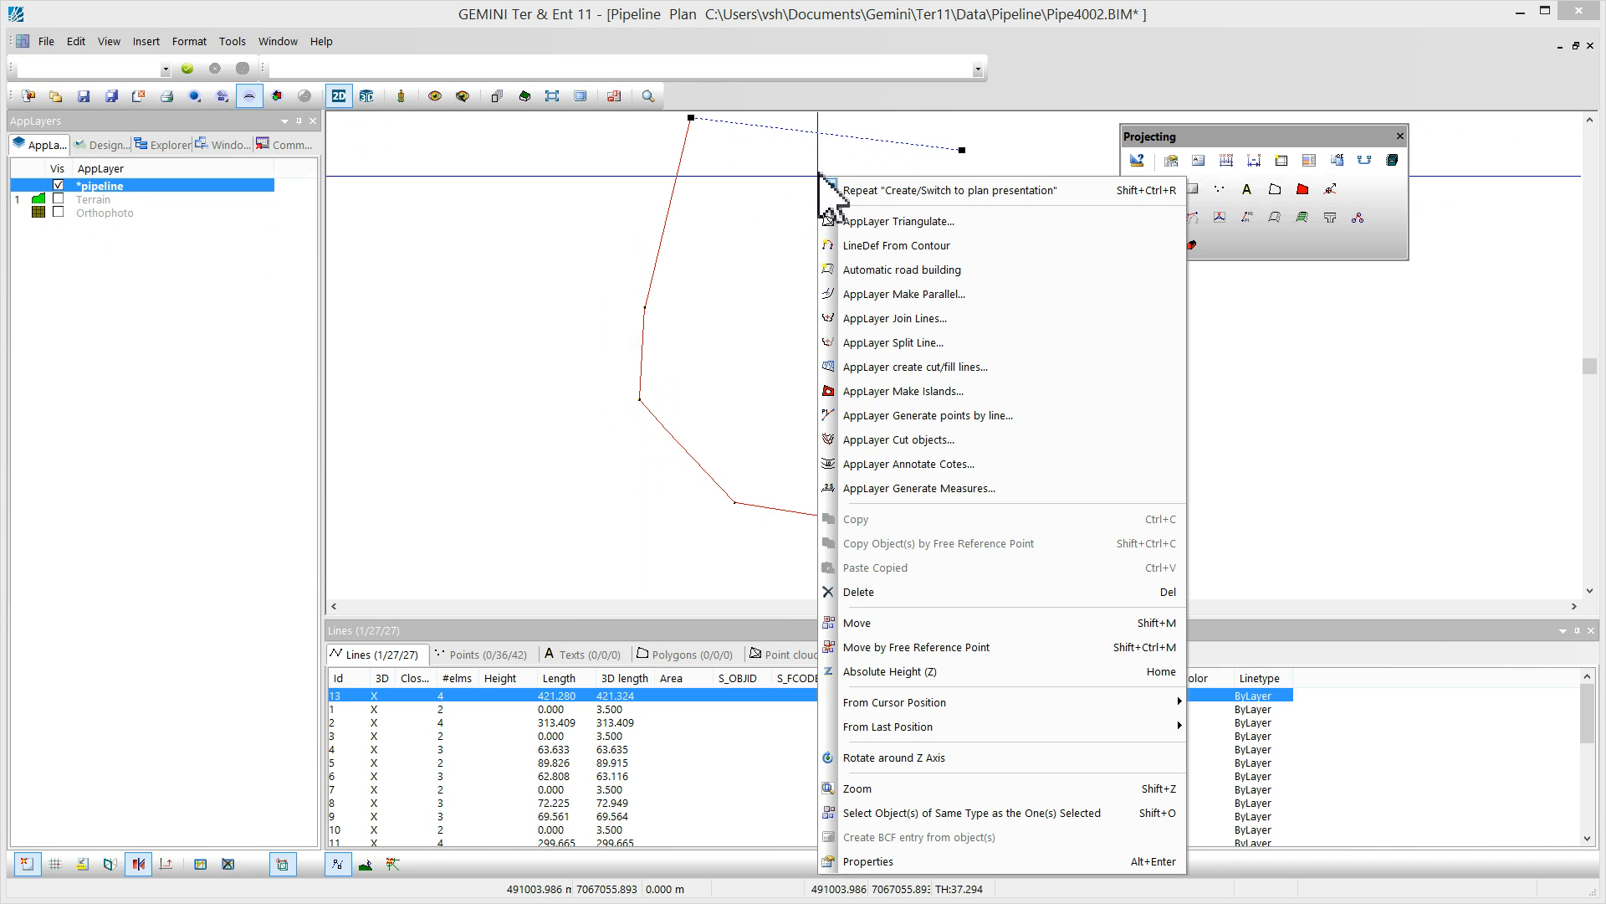
{"action": "left_click", "coordinate": [893, 318]}
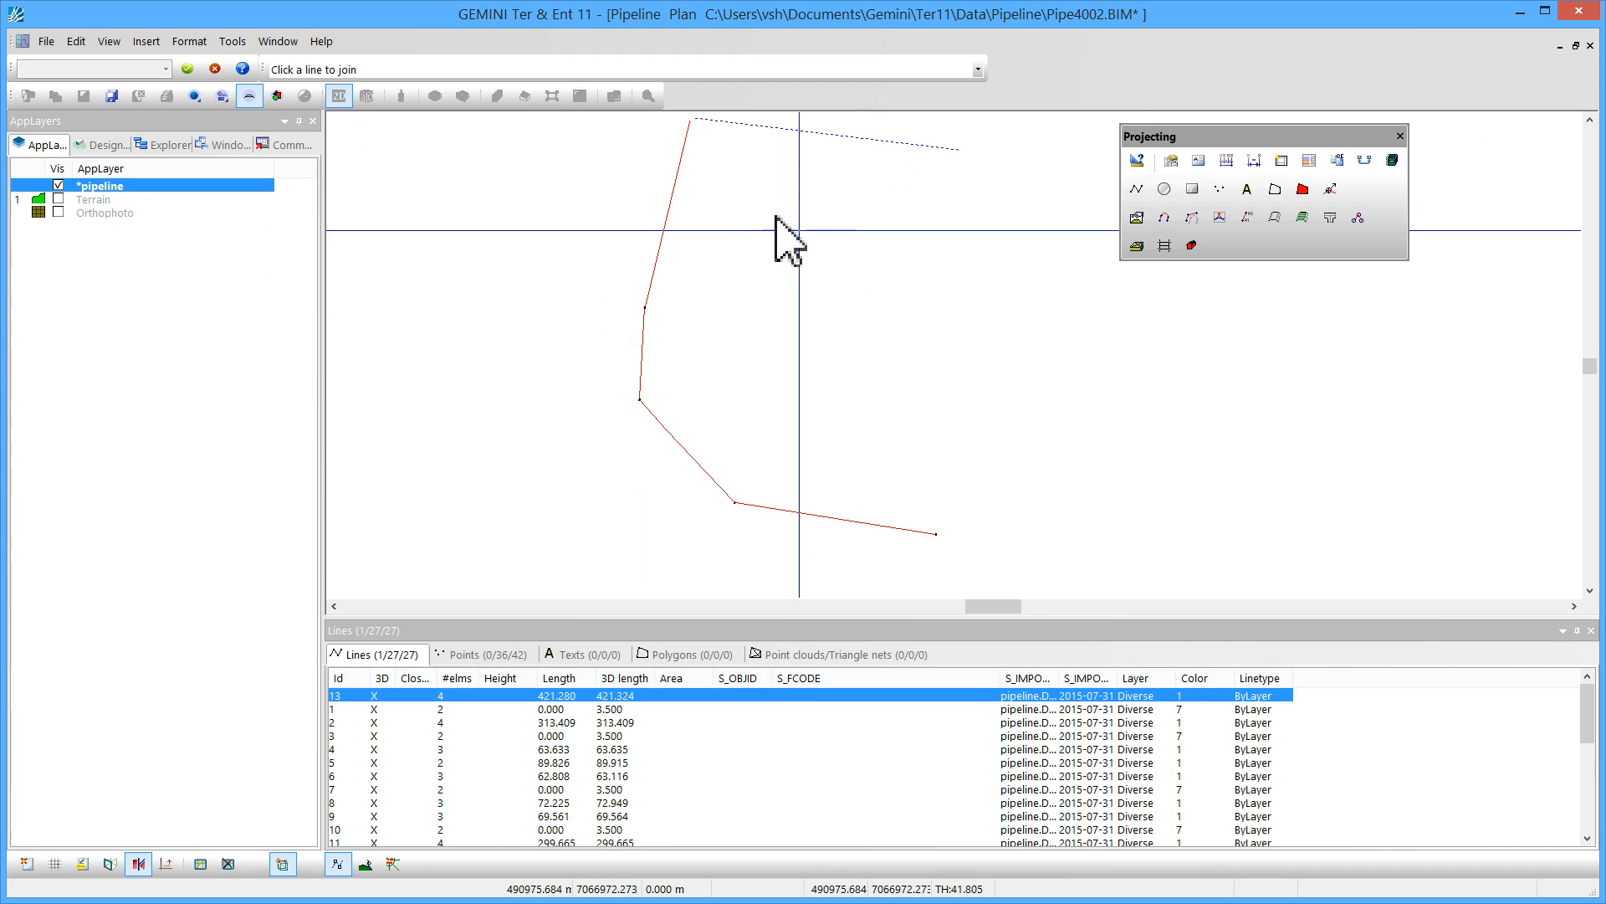
{"action": "left_click", "coordinate": [674, 188]}
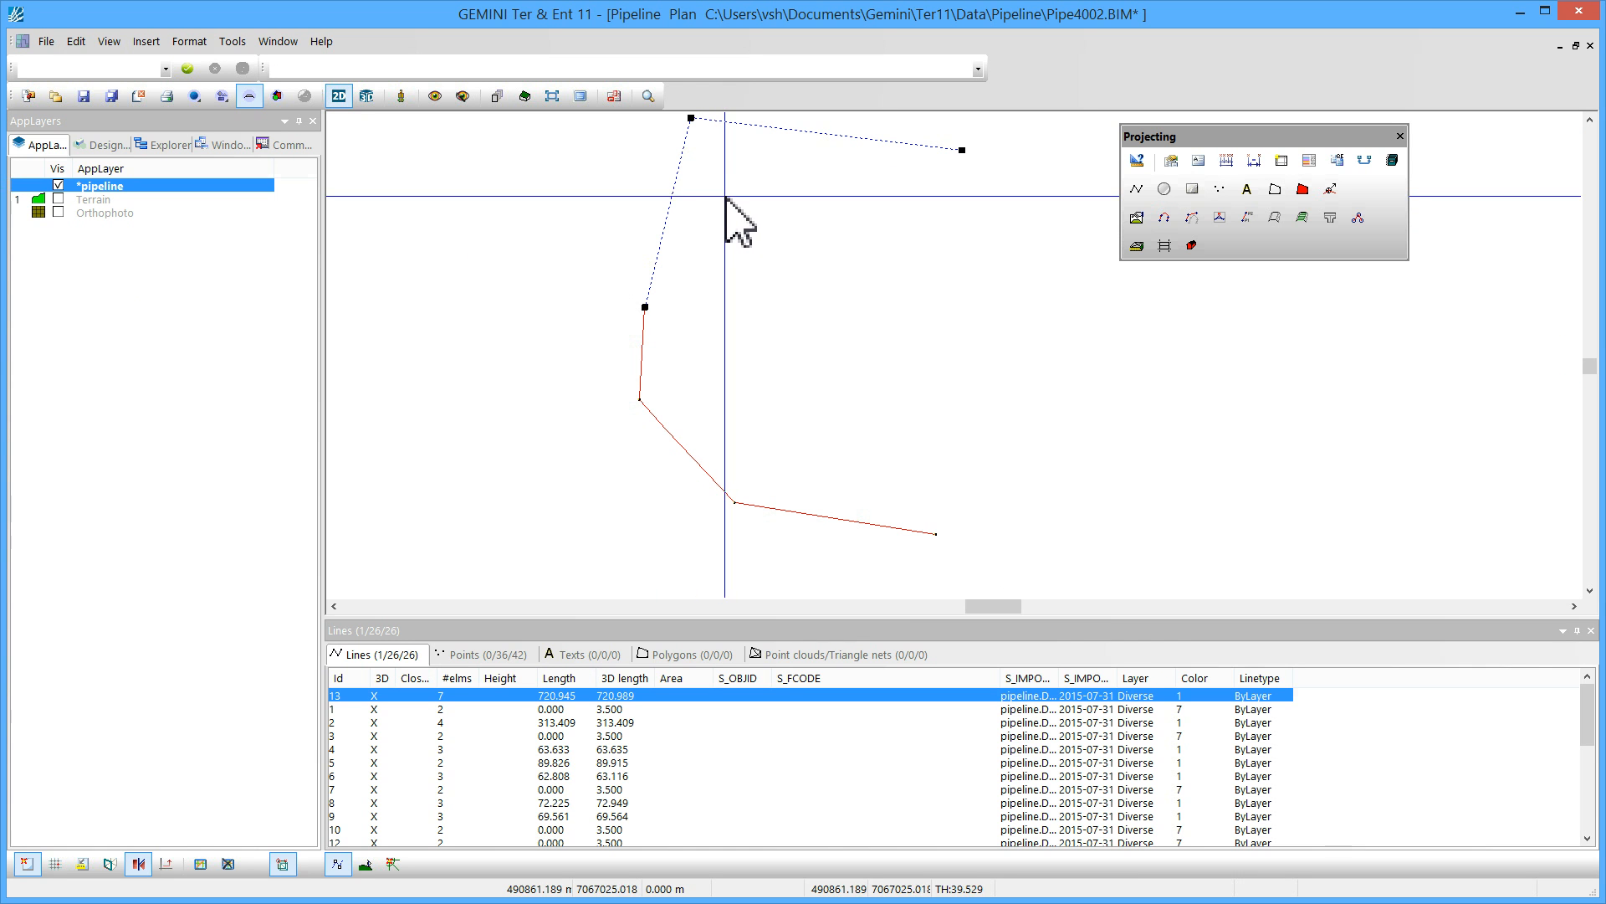
{"action": "left_click", "coordinate": [643, 328]}
{"action": "left_click", "coordinate": [643, 376]}
{"action": "left_click", "coordinate": [665, 429]}
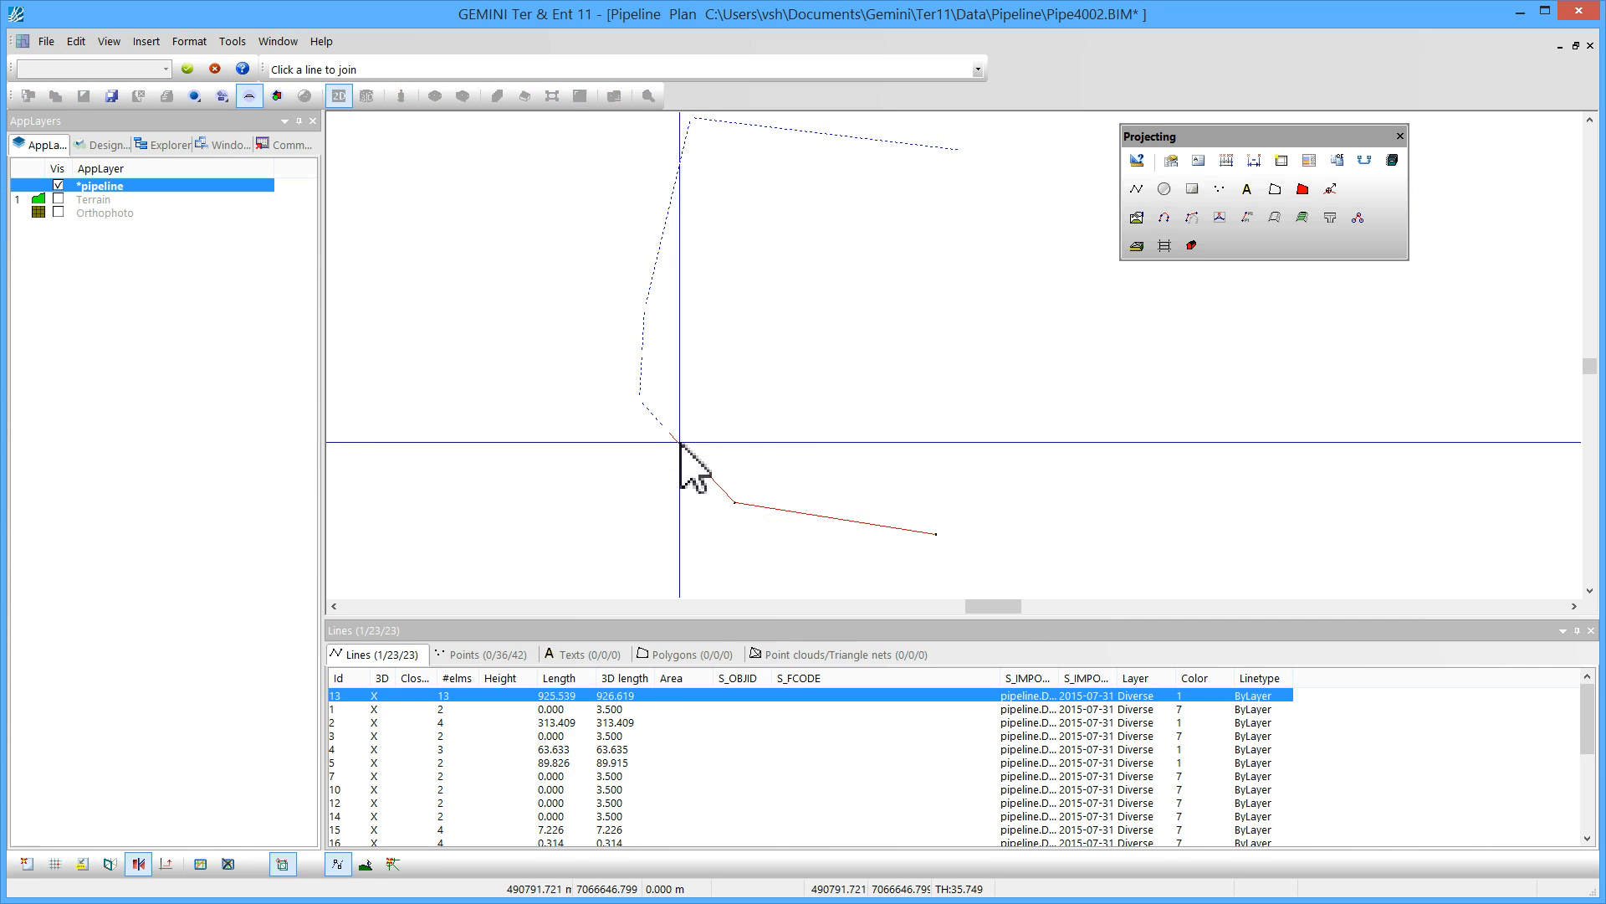
{"action": "left_click", "coordinate": [706, 474]}
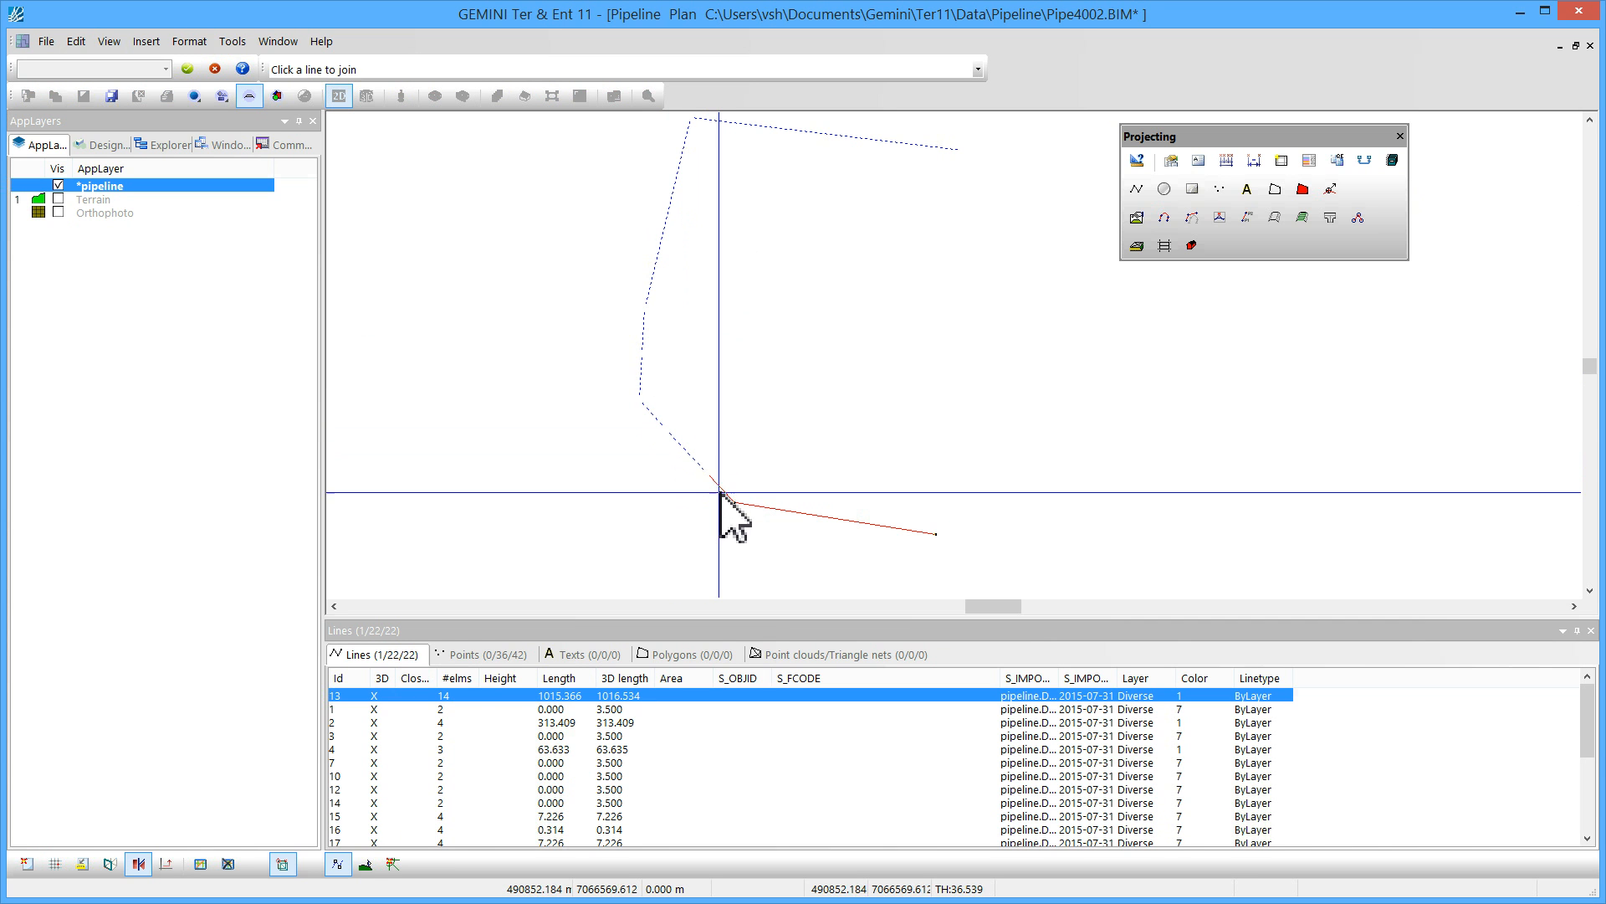
{"action": "left_click", "coordinate": [726, 498]}
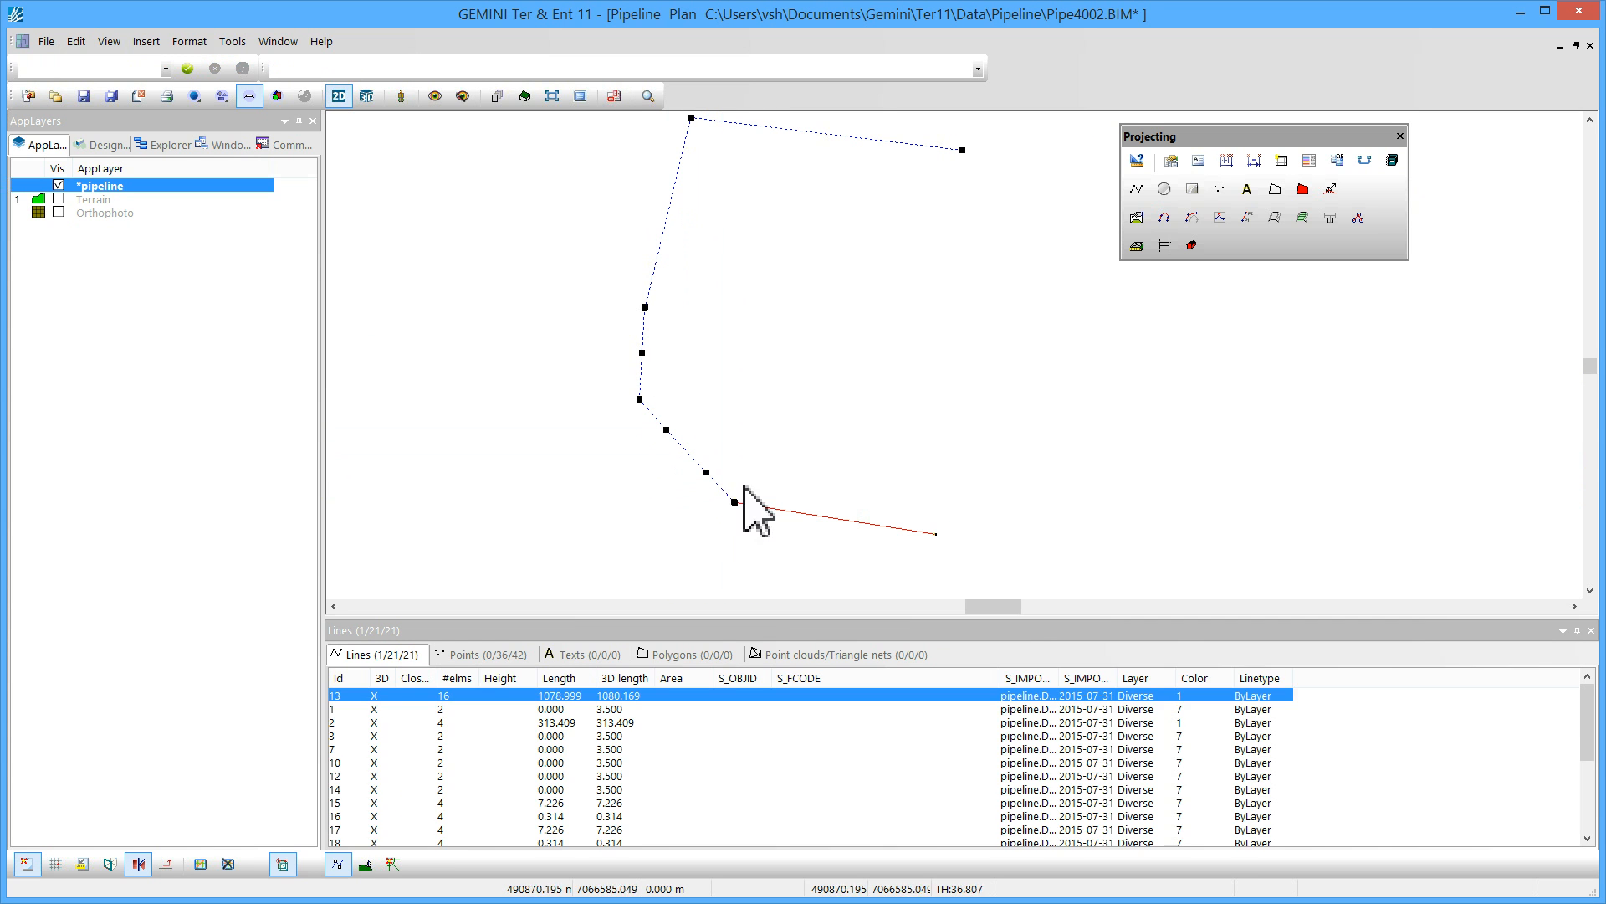
{"action": "left_click", "coordinate": [780, 511]}
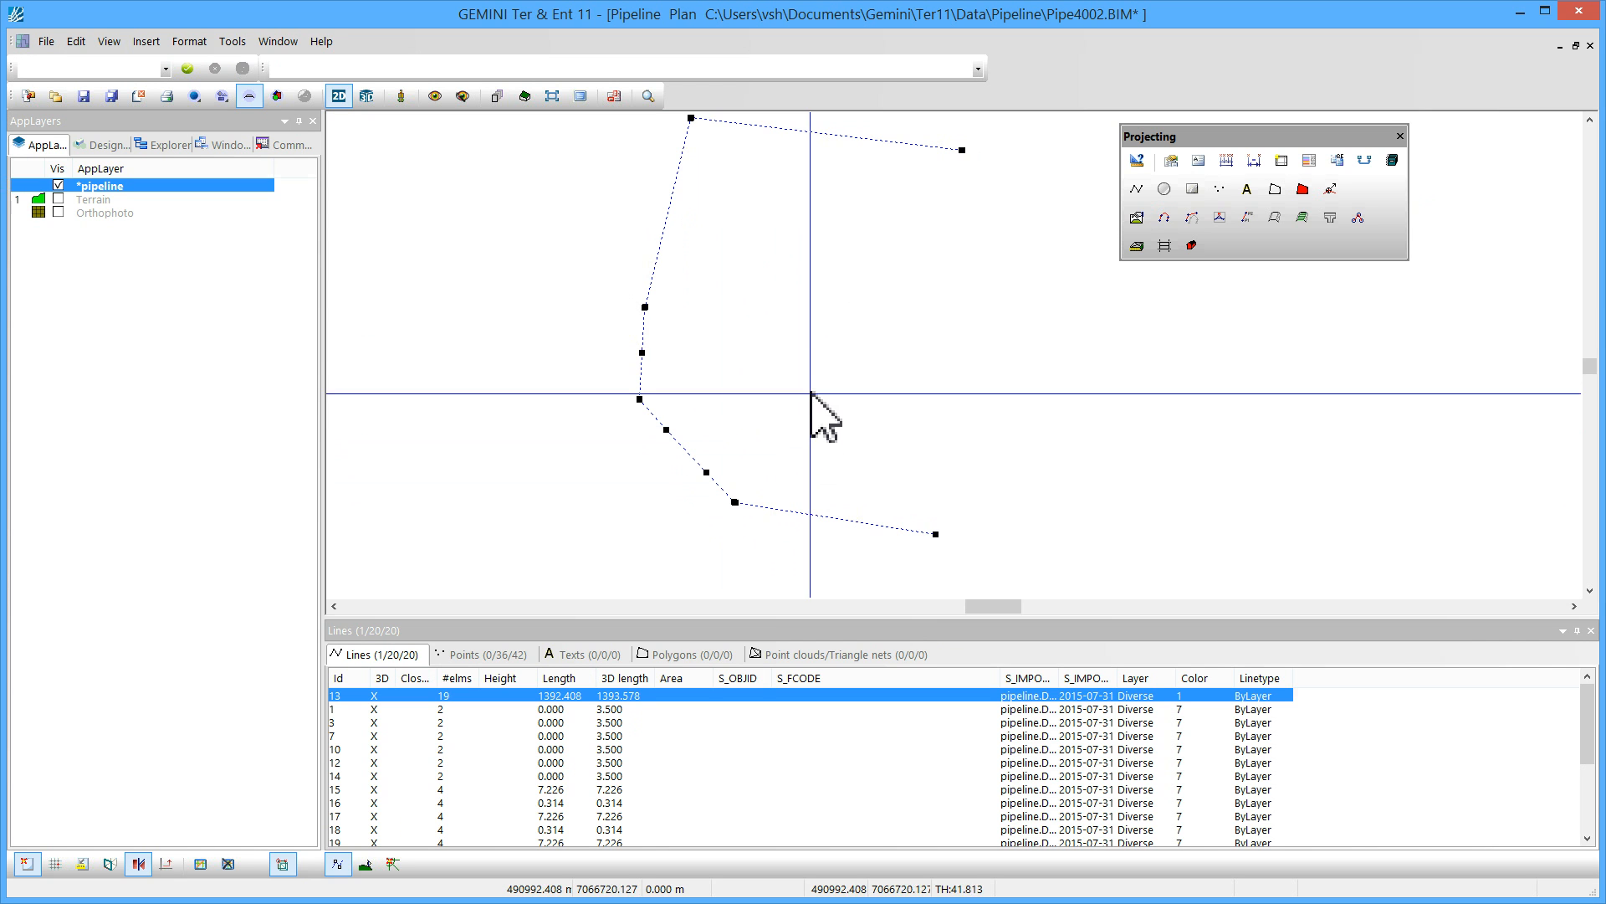
Run Automatic road building on the joined line, saving it as Pipe with the Grøft-OV200mm.SFI template
{"action": "right_click", "coordinate": [744, 291]}
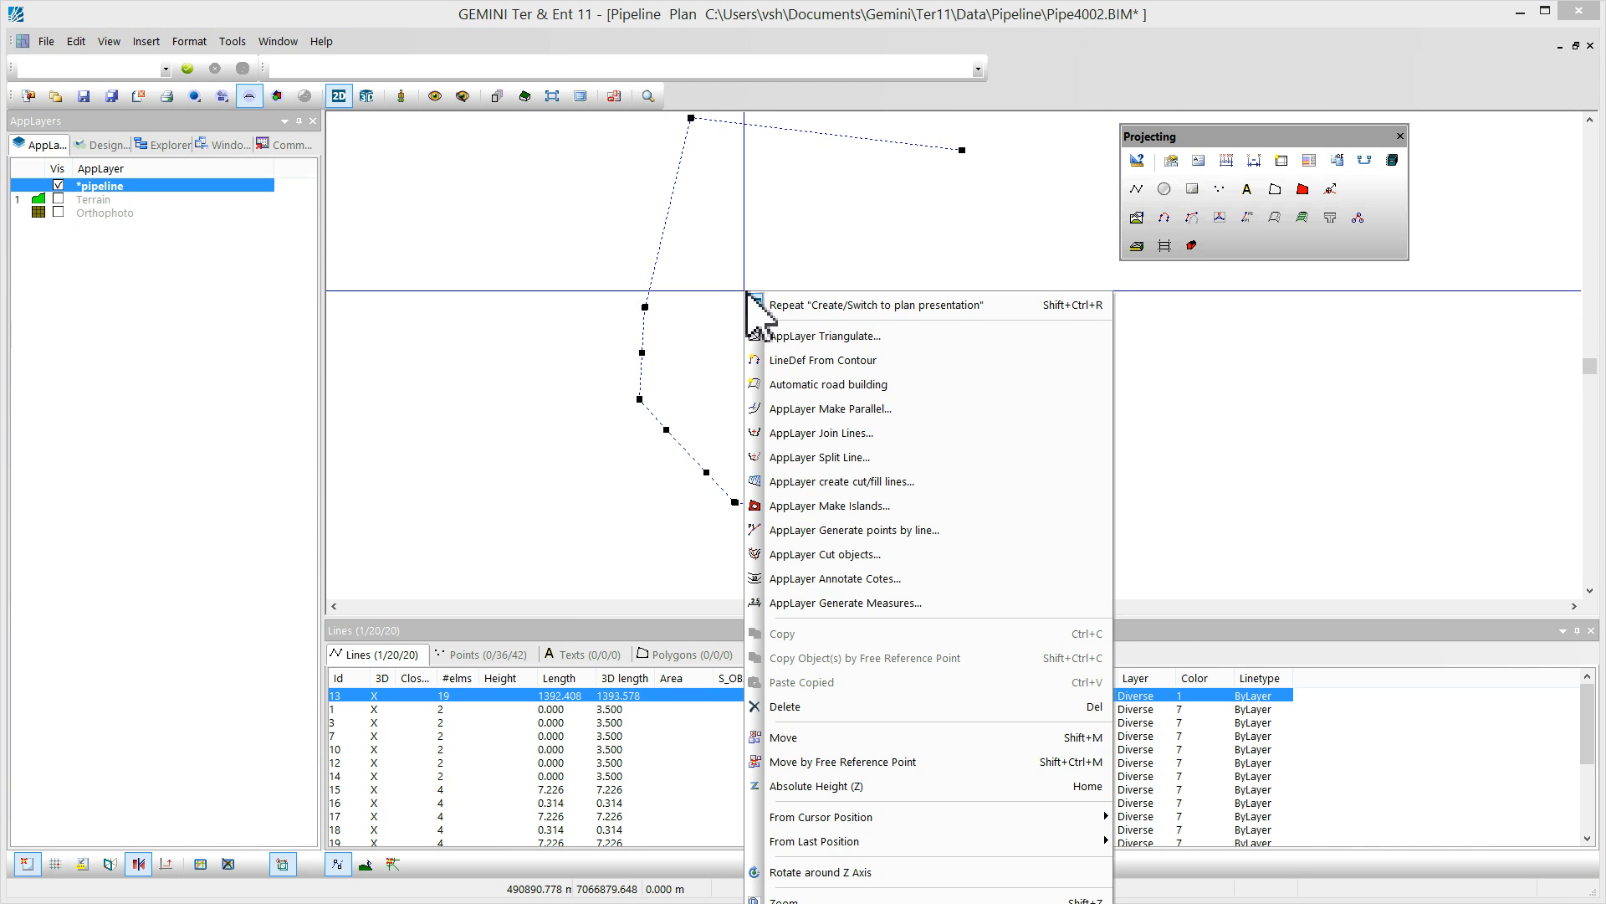
{"action": "left_click", "coordinate": [816, 383]}
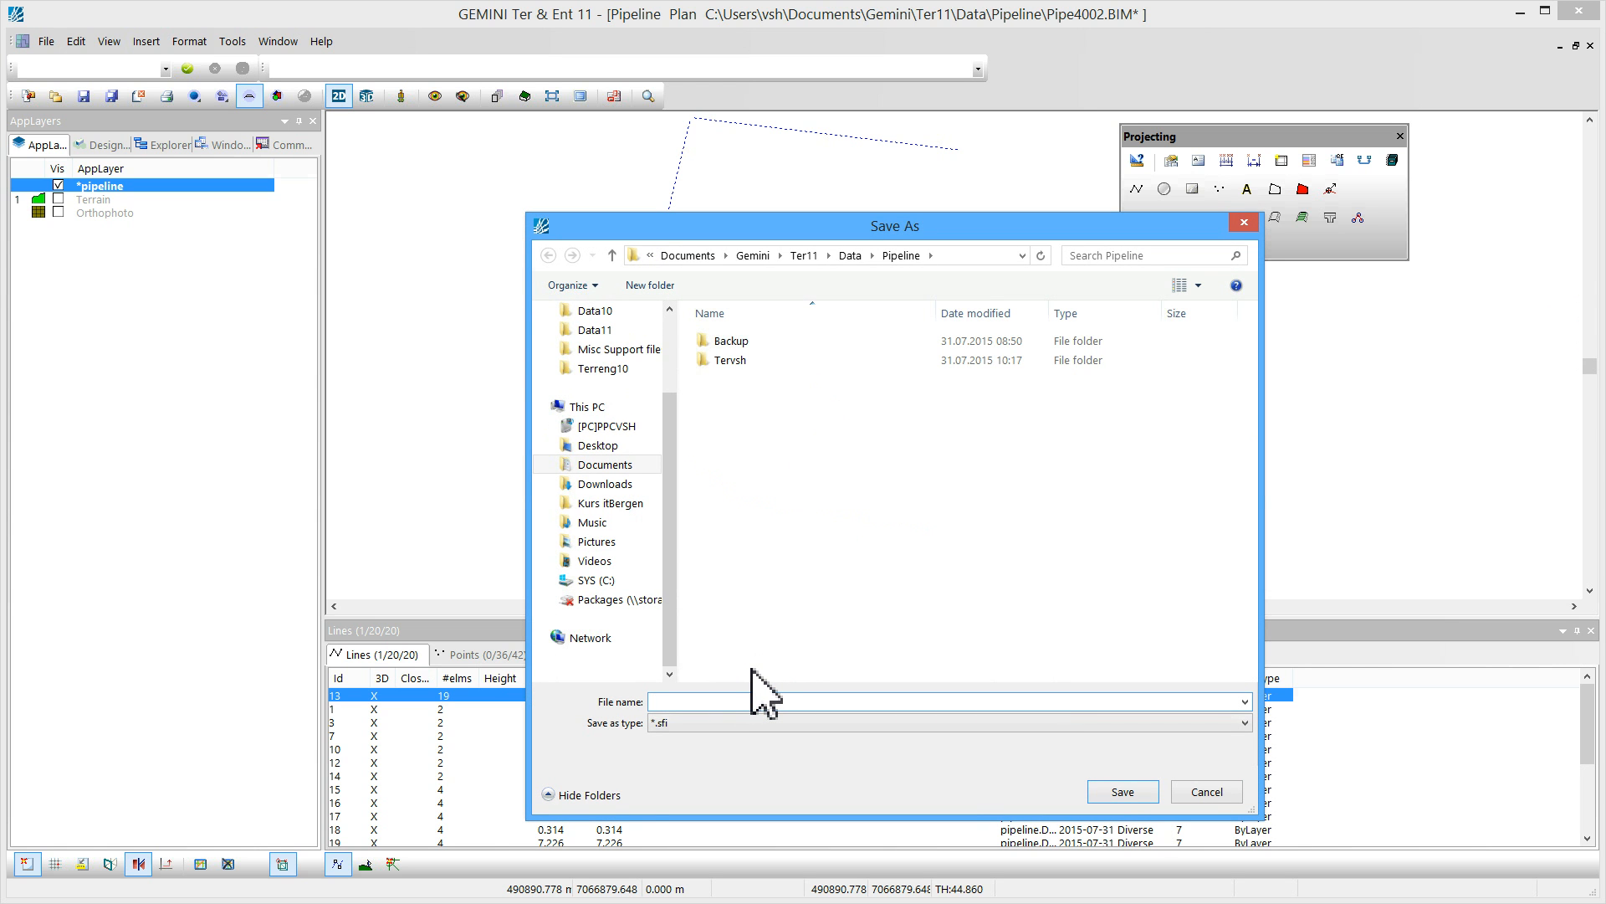
{"action": "type", "text": "Pipe"}
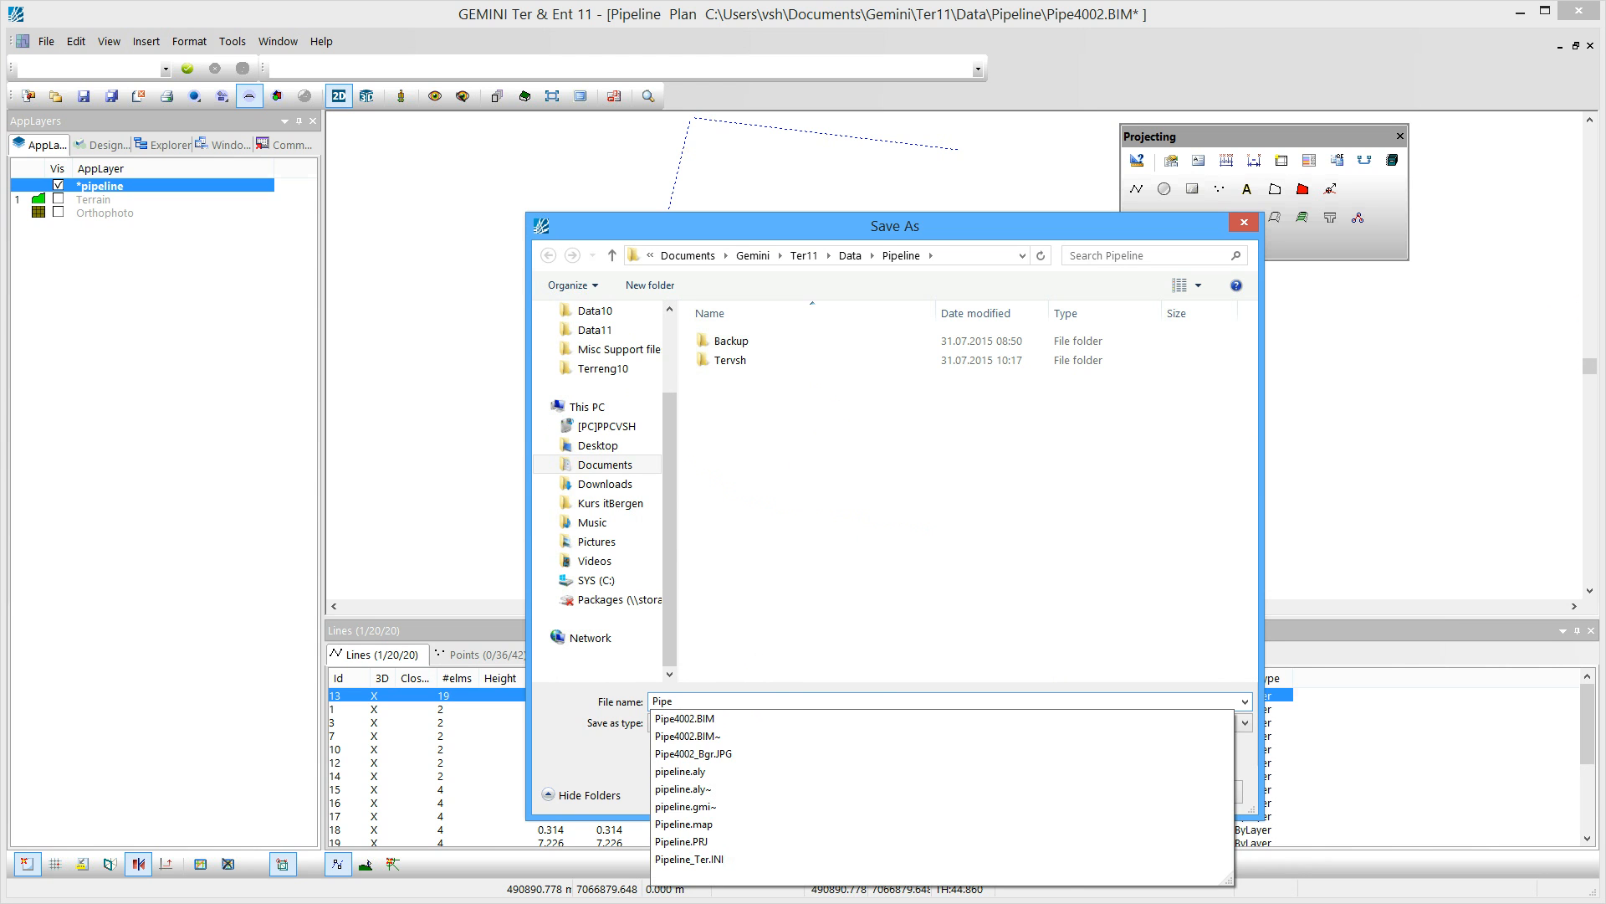
{"action": "left_click", "coordinate": [857, 636]}
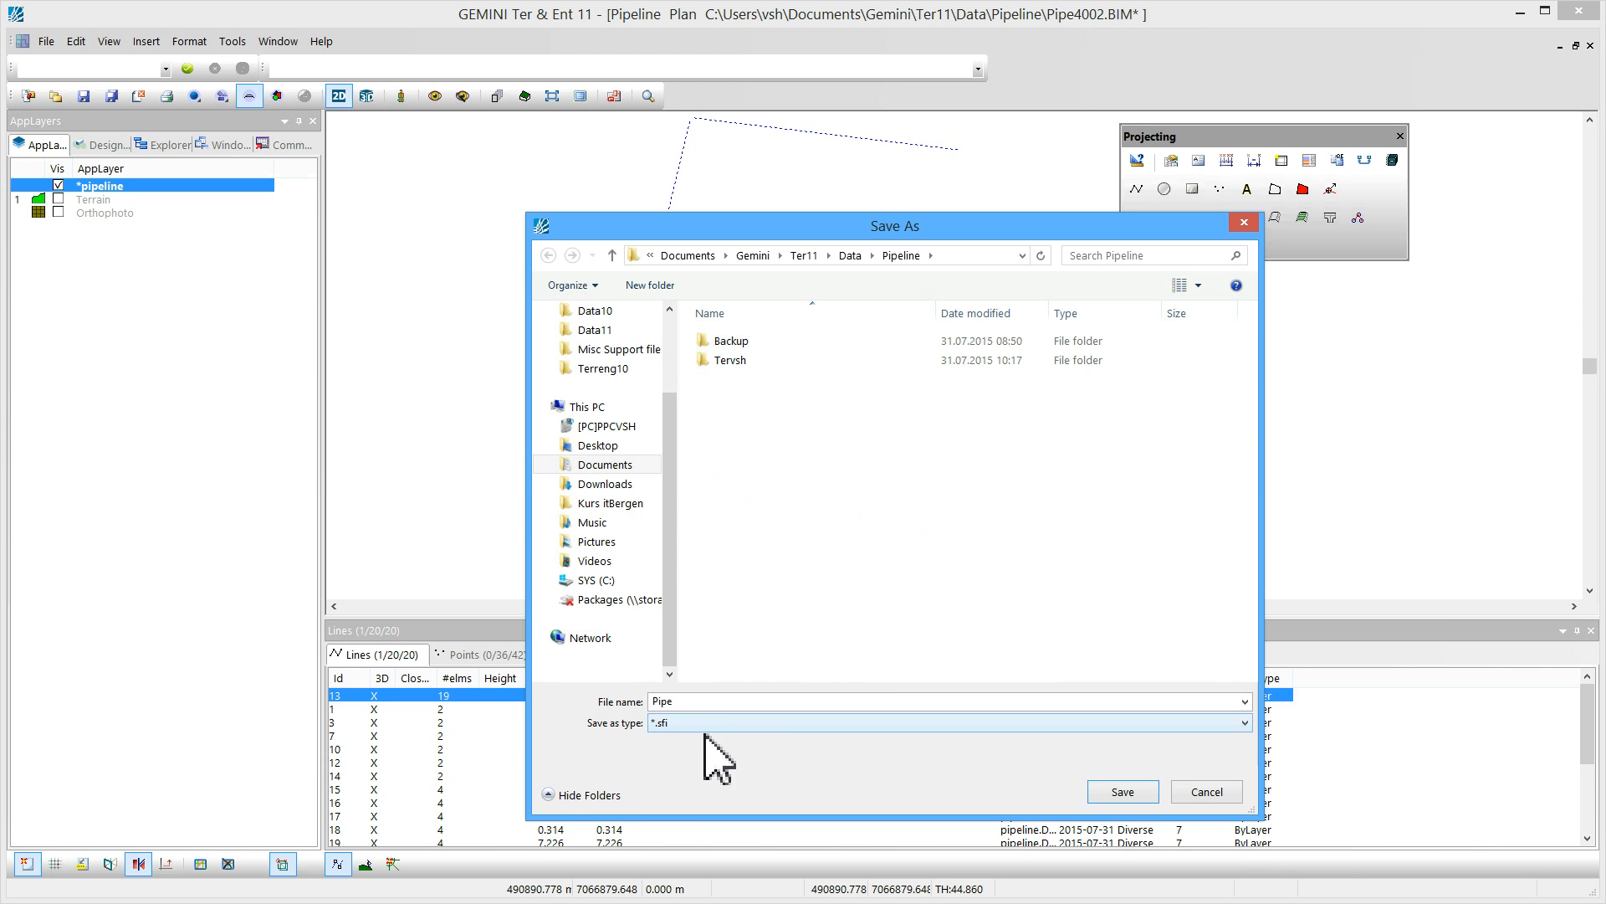
{"action": "left_click", "coordinate": [1117, 791]}
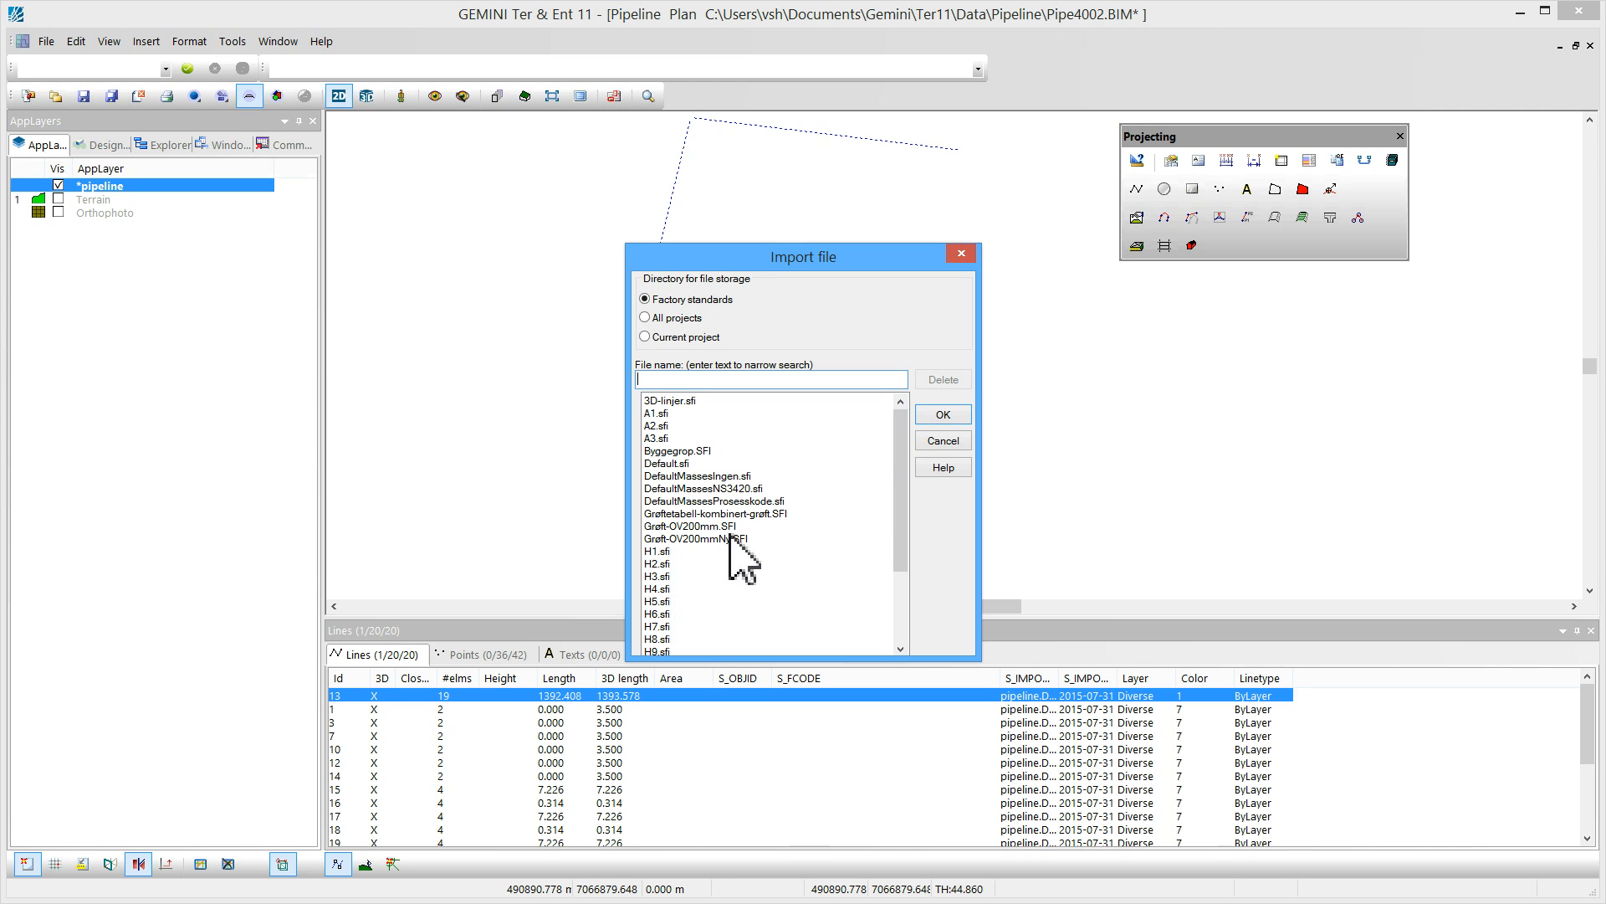
{"action": "left_click", "coordinate": [691, 529]}
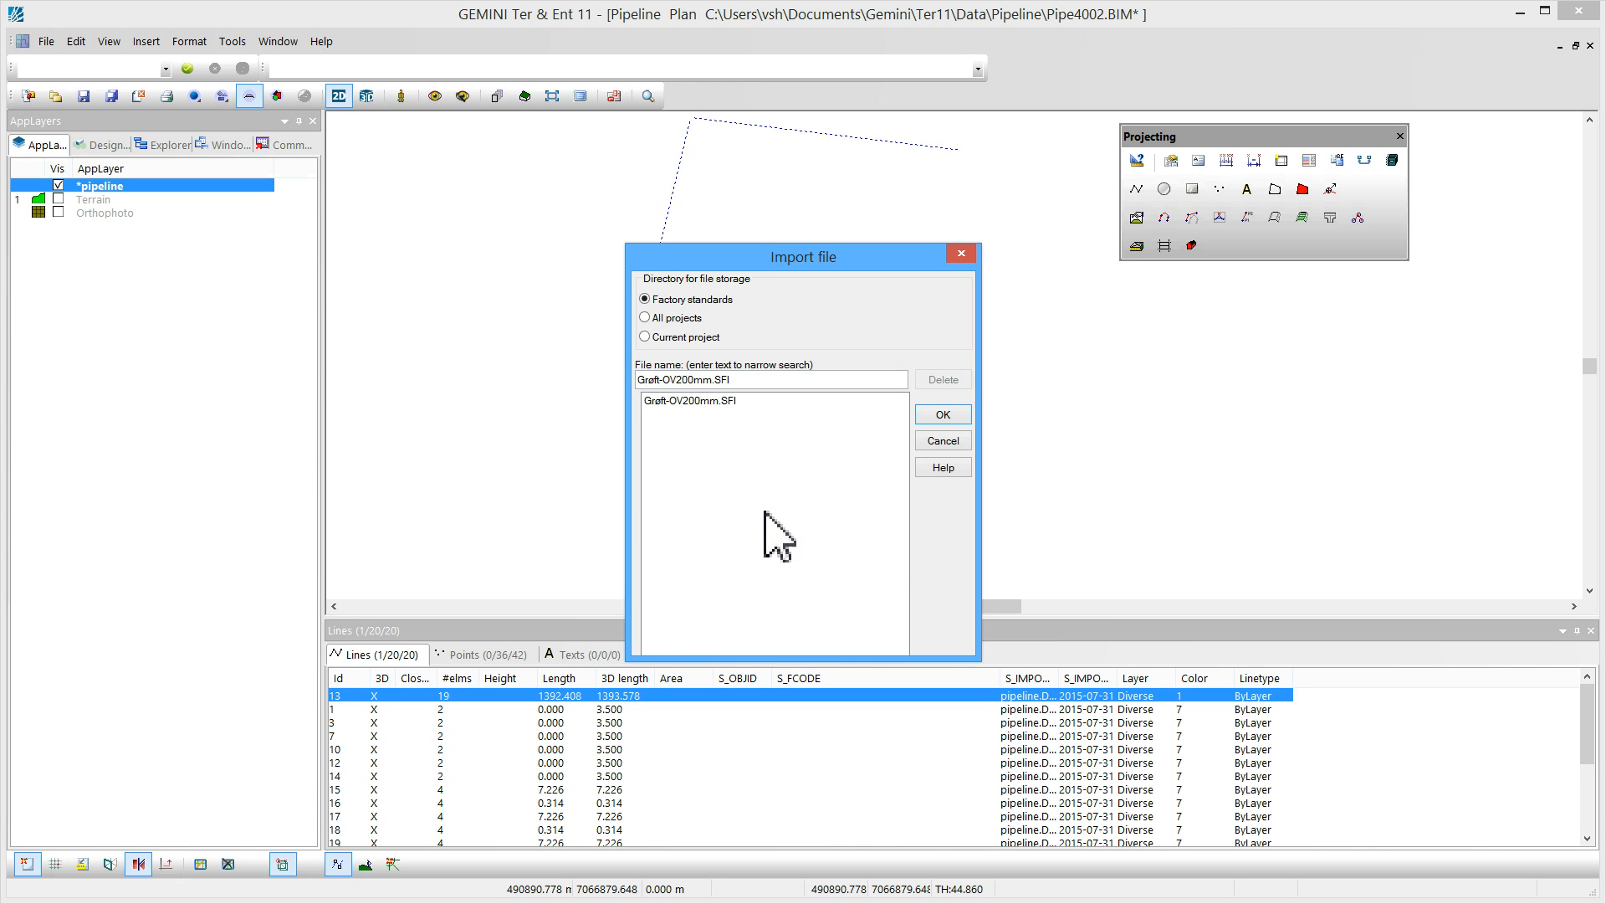
{"action": "left_click", "coordinate": [941, 416]}
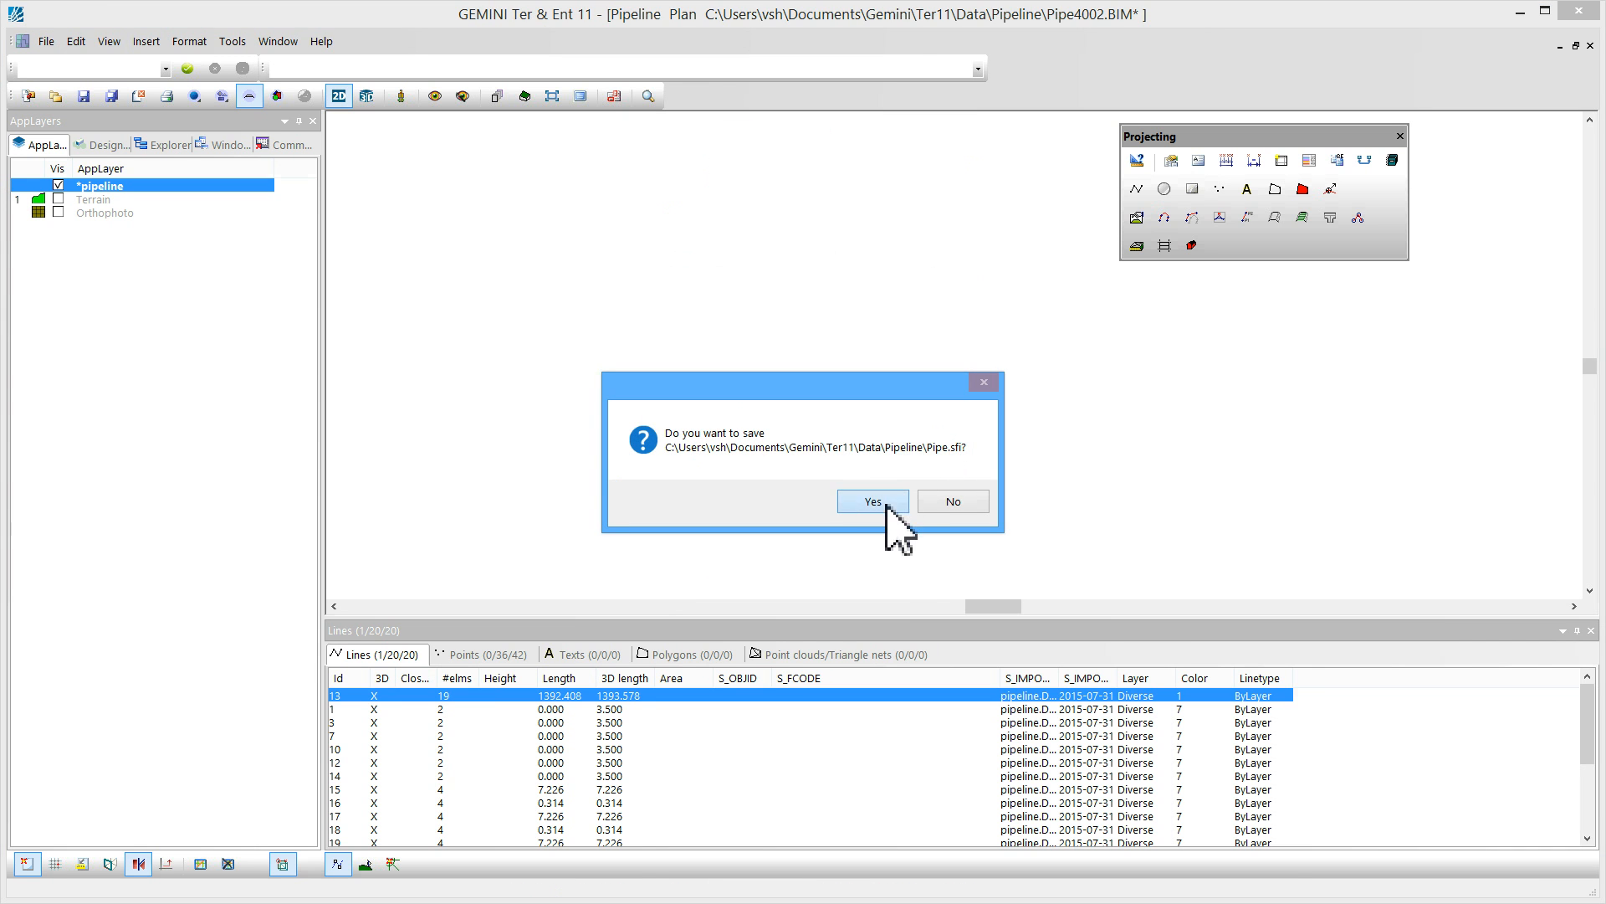
{"action": "left_click", "coordinate": [889, 504]}
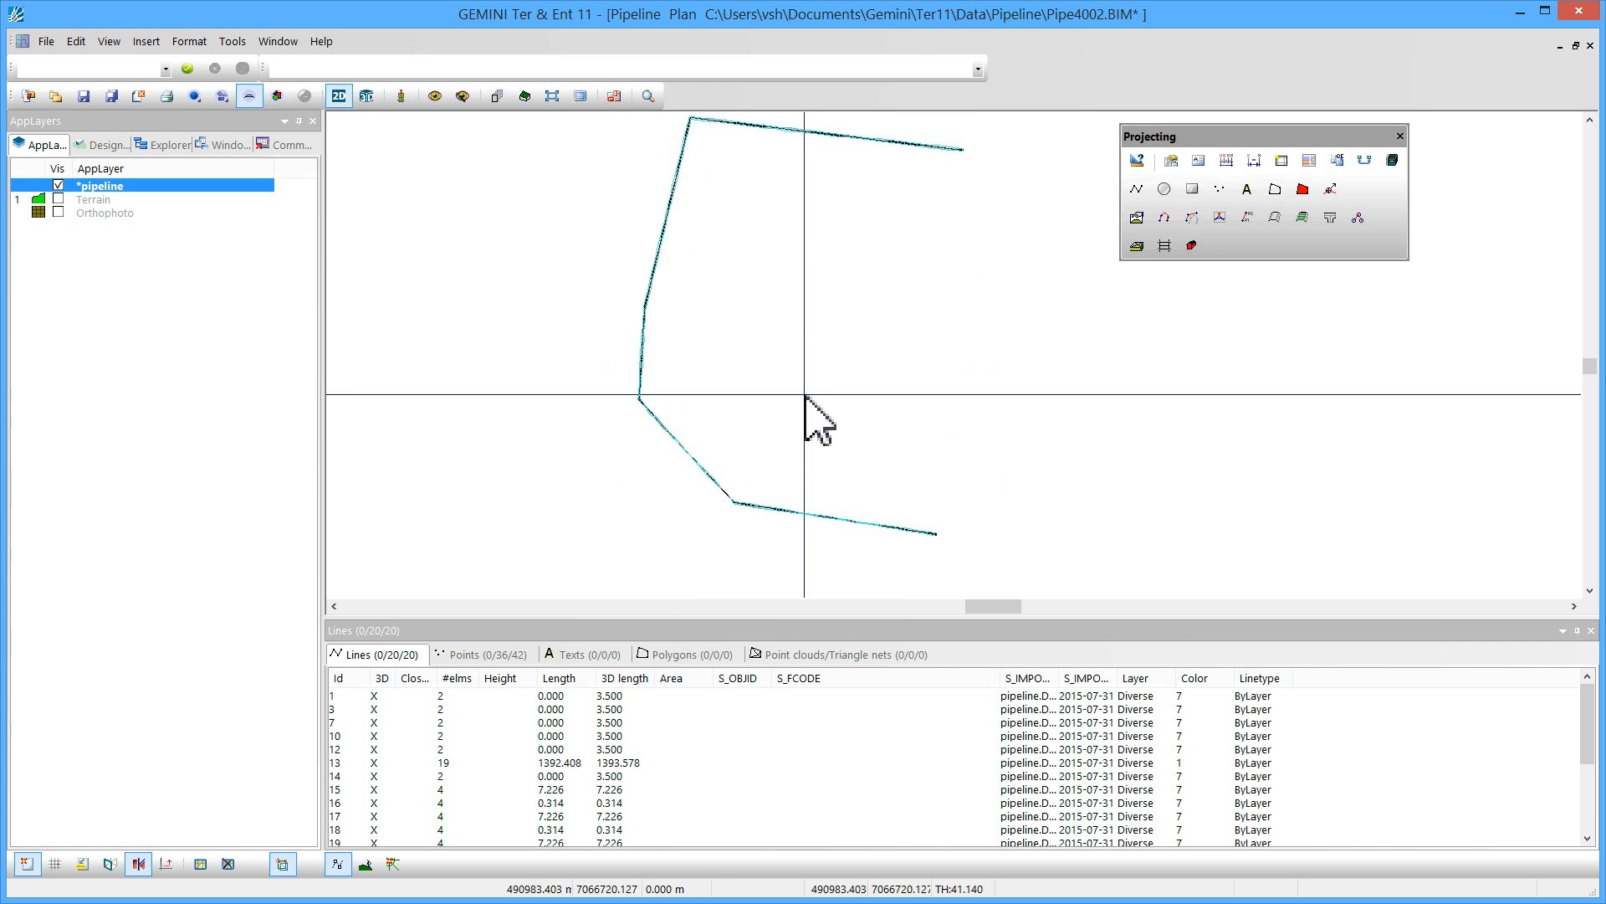
Switch to 3D view and show the Terrain and Orthophoto layers again around the generated trench
{"action": "left_click", "coordinate": [366, 97]}
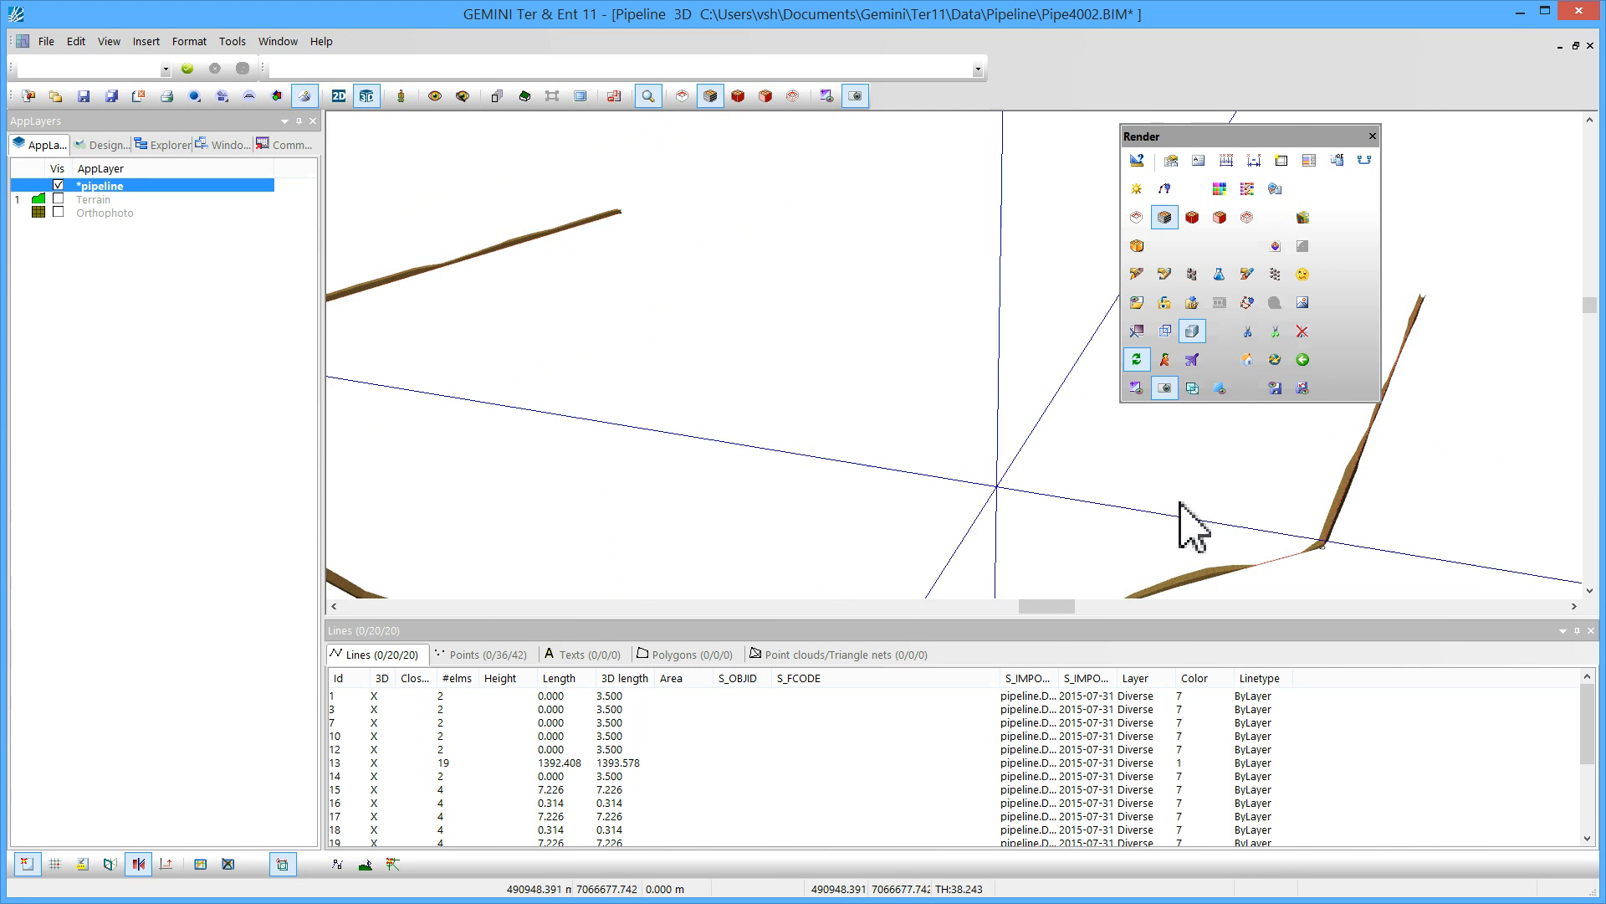
{"action": "middle_click_drag", "start_coordinate": [1181, 503], "coordinate": [1088, 524]}
{"action": "scroll", "coordinate": [1025, 469], "scroll_direction": "down", "scroll_amount": 2}
{"action": "middle_click_drag", "start_coordinate": [996, 304], "coordinate": [1021, 262]}
{"action": "scroll", "coordinate": [921, 319], "scroll_direction": "up", "scroll_amount": 2}
{"action": "scroll", "coordinate": [925, 254], "scroll_direction": "up", "scroll_amount": 3}
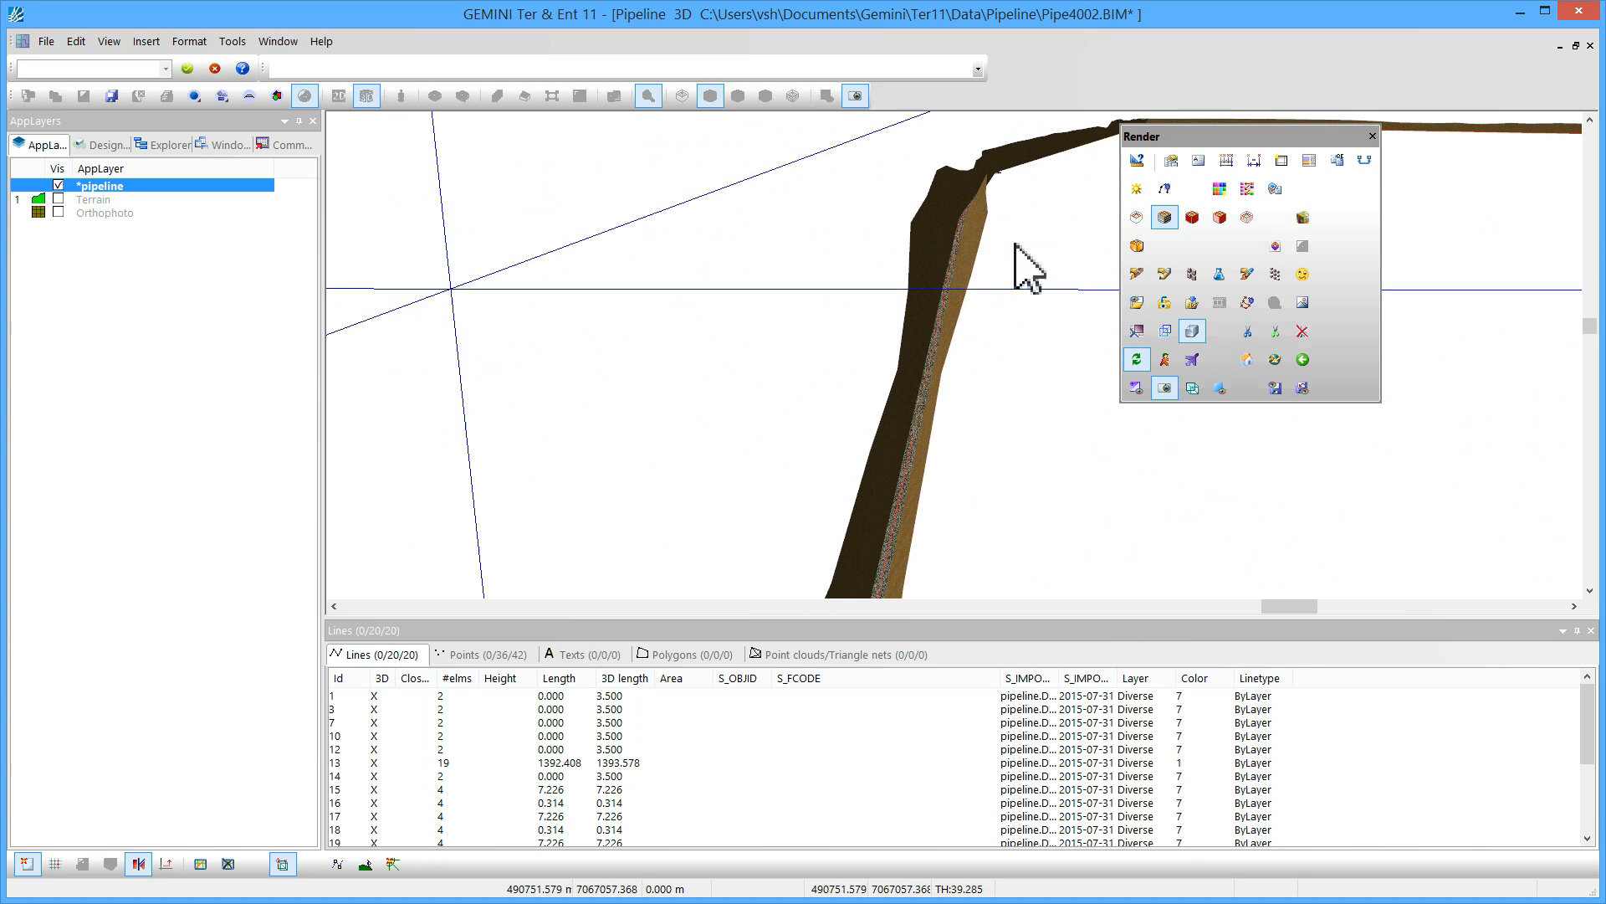
{"action": "left_click", "coordinate": [59, 199]}
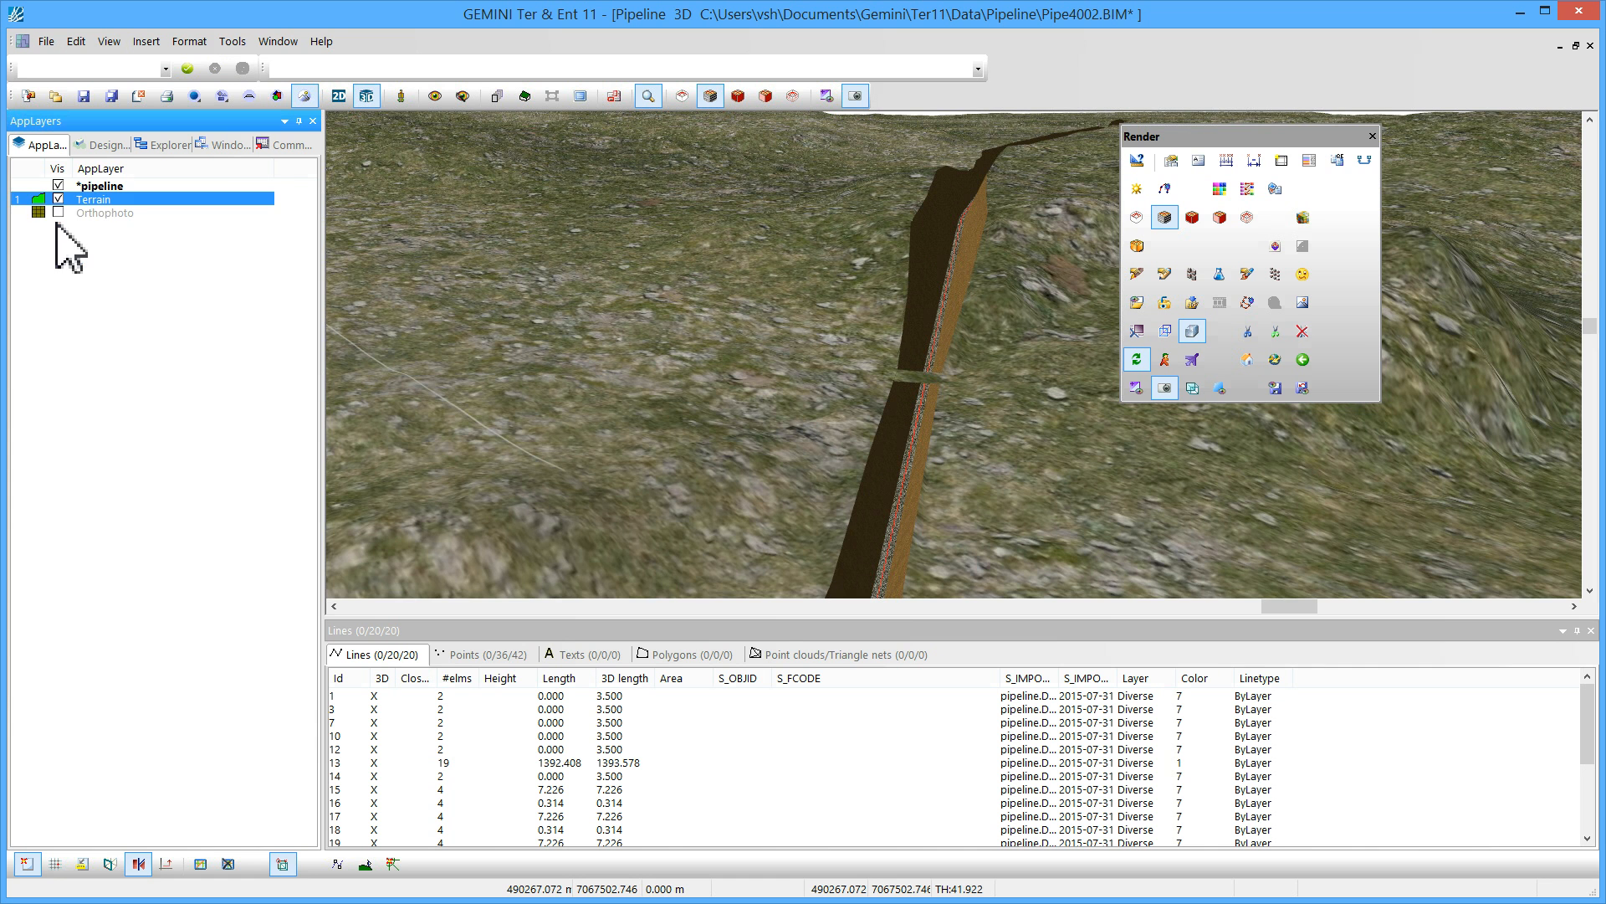
{"action": "left_click", "coordinate": [59, 213]}
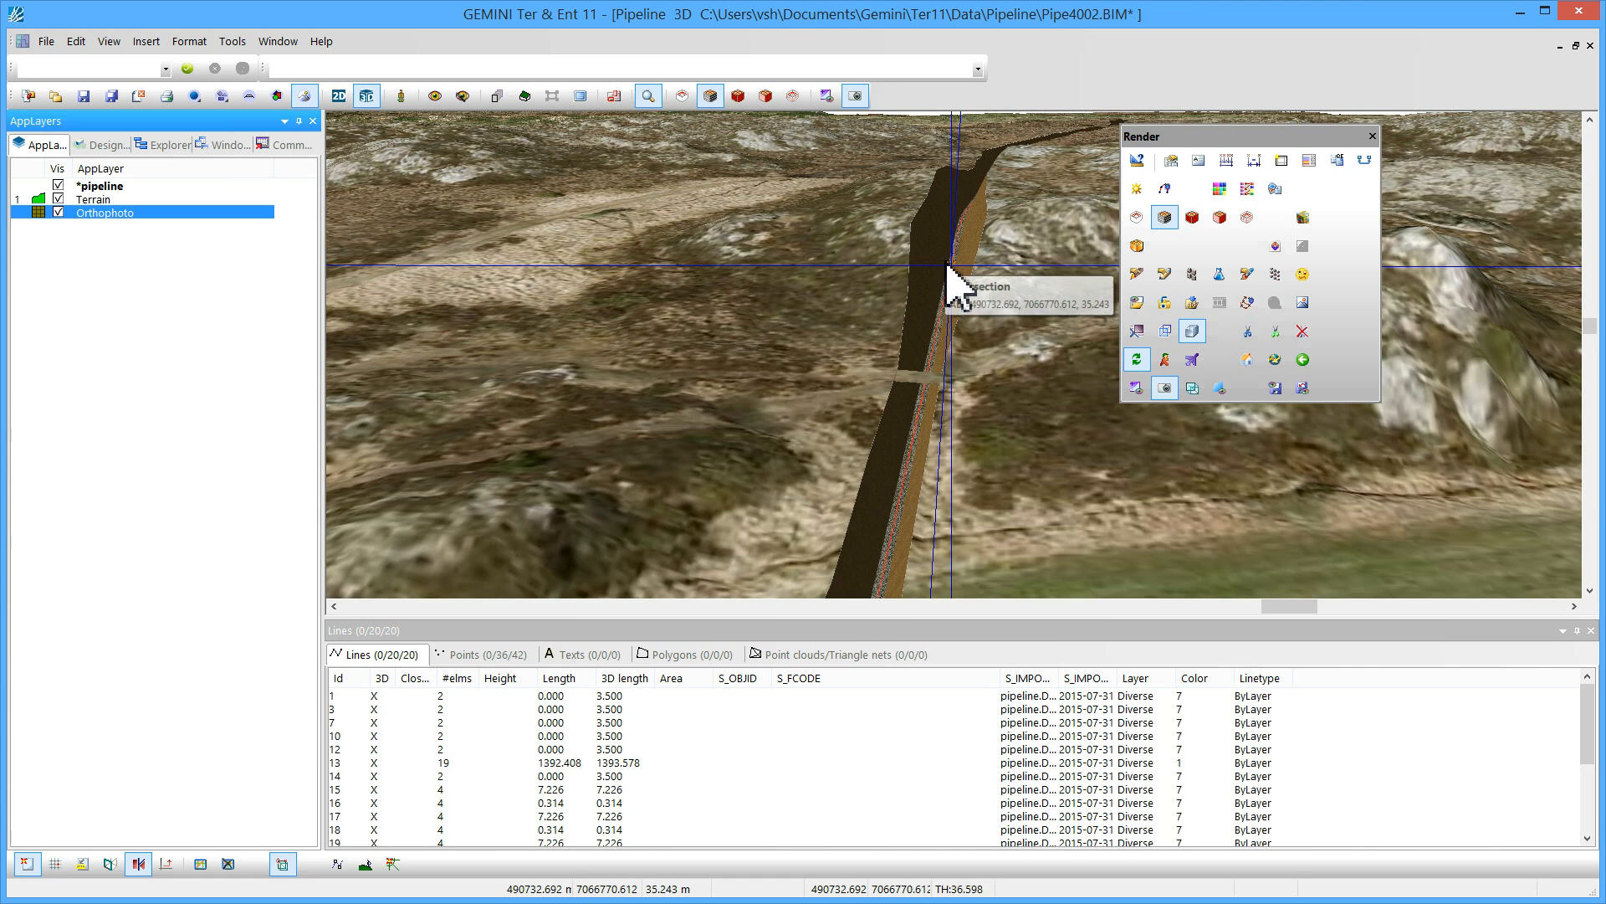
Examine the generated trench in 3D, the joined pipeline line in the lines list, and the Command List
{"action": "middle_click_drag", "start_coordinate": [951, 267], "coordinate": [988, 287], "text": "shift"}
{"action": "middle_click_drag", "start_coordinate": [957, 226], "coordinate": [954, 460]}
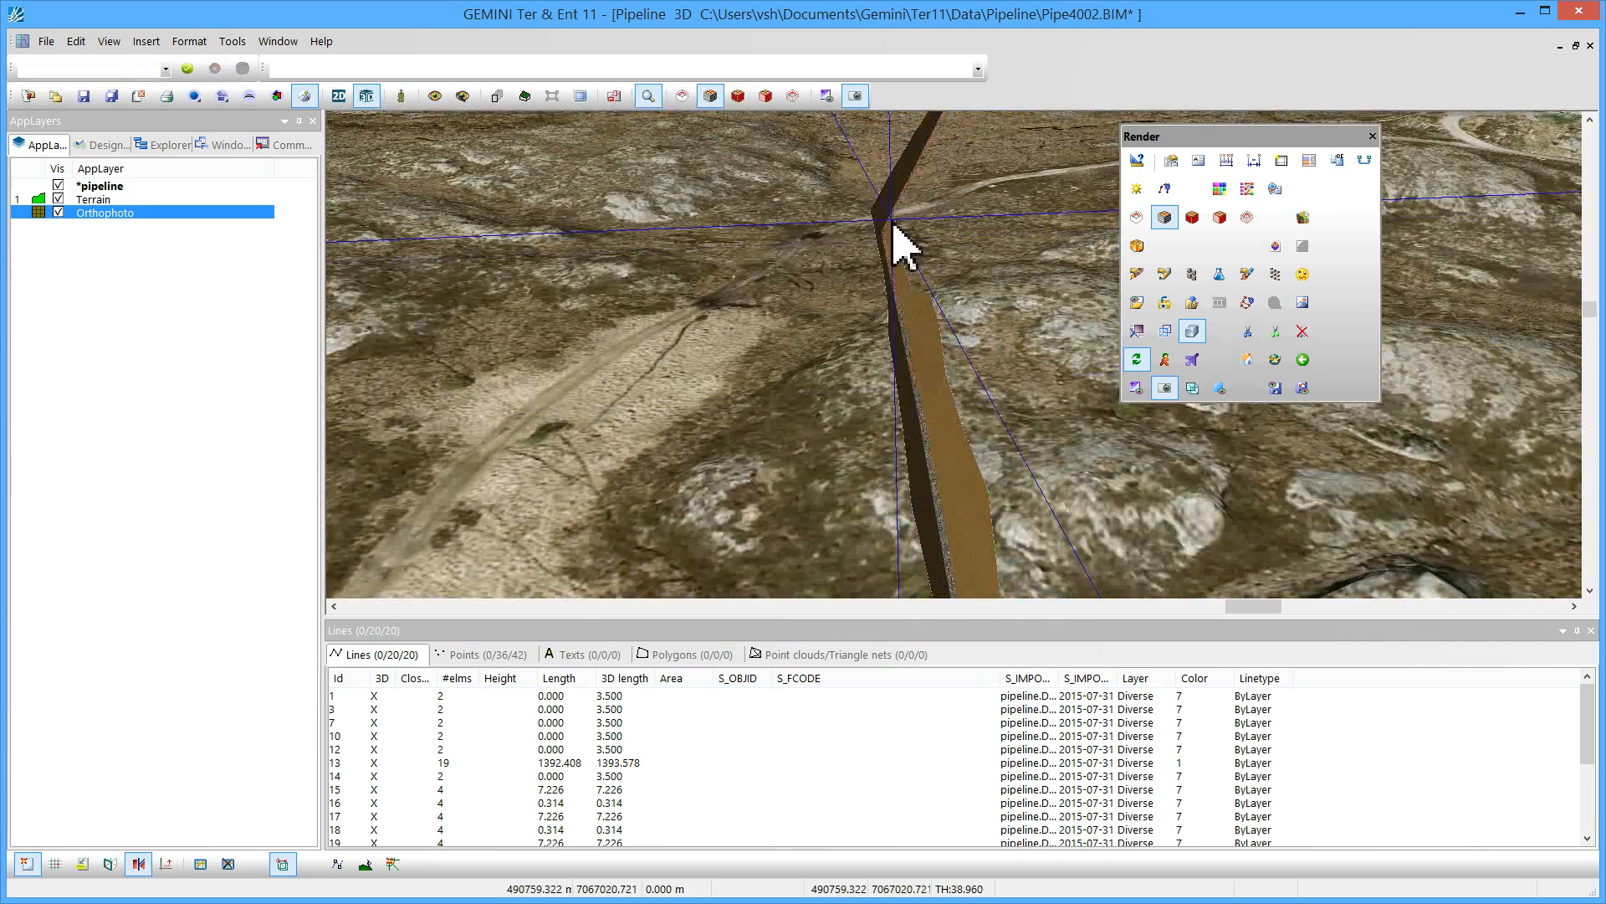
{"action": "middle_click_drag", "start_coordinate": [890, 215], "coordinate": [926, 214], "text": "shift"}
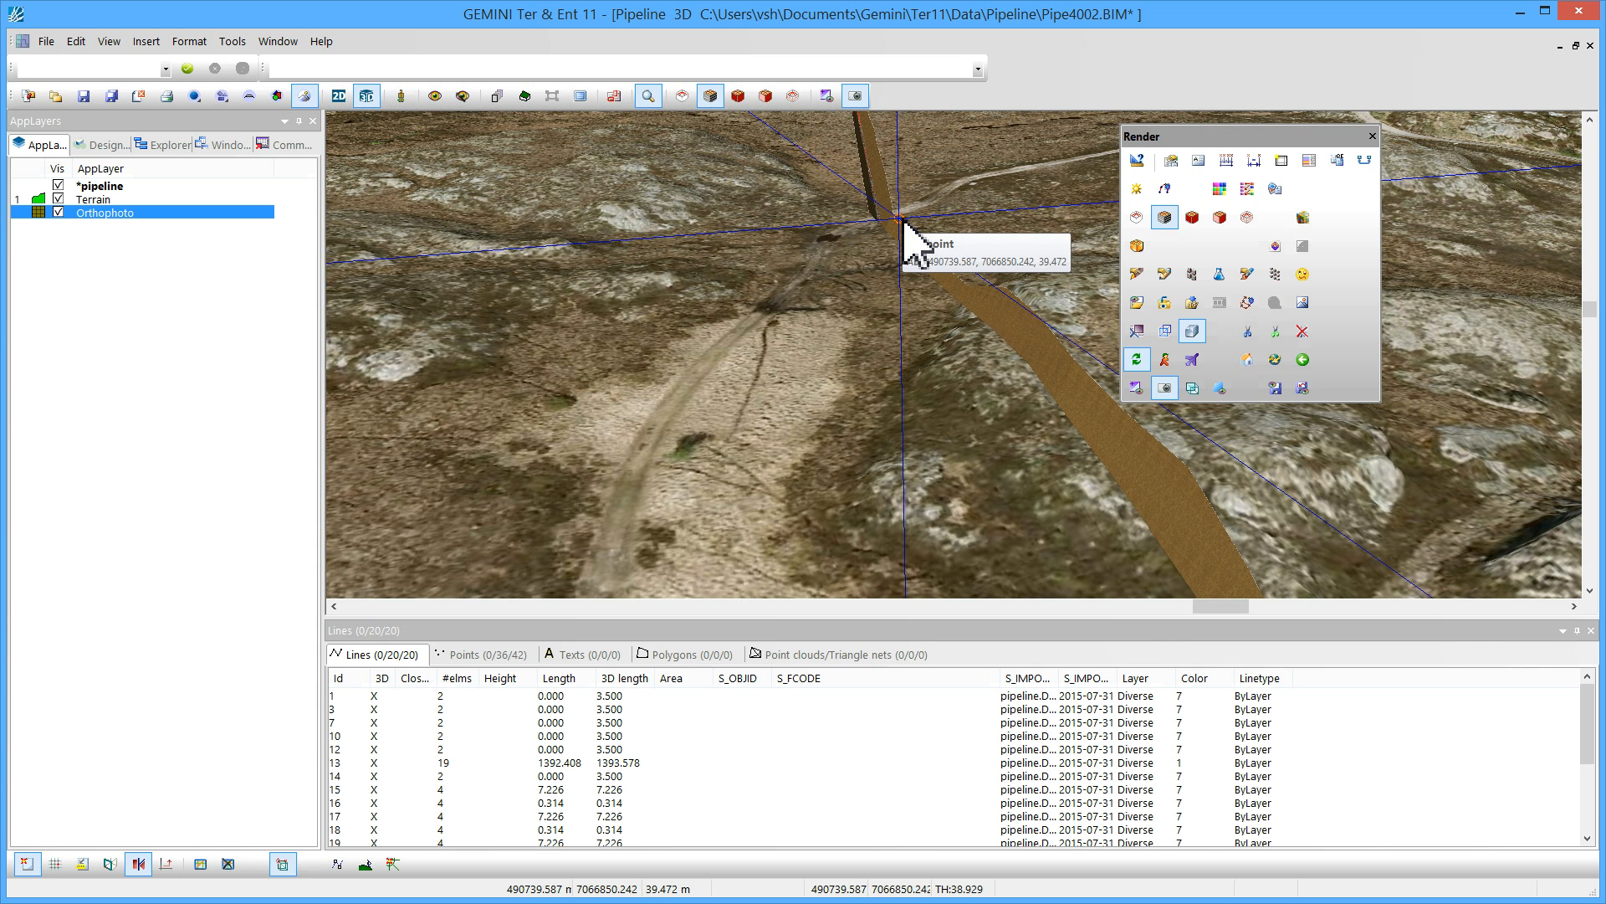
{"action": "left_click", "coordinate": [100, 188]}
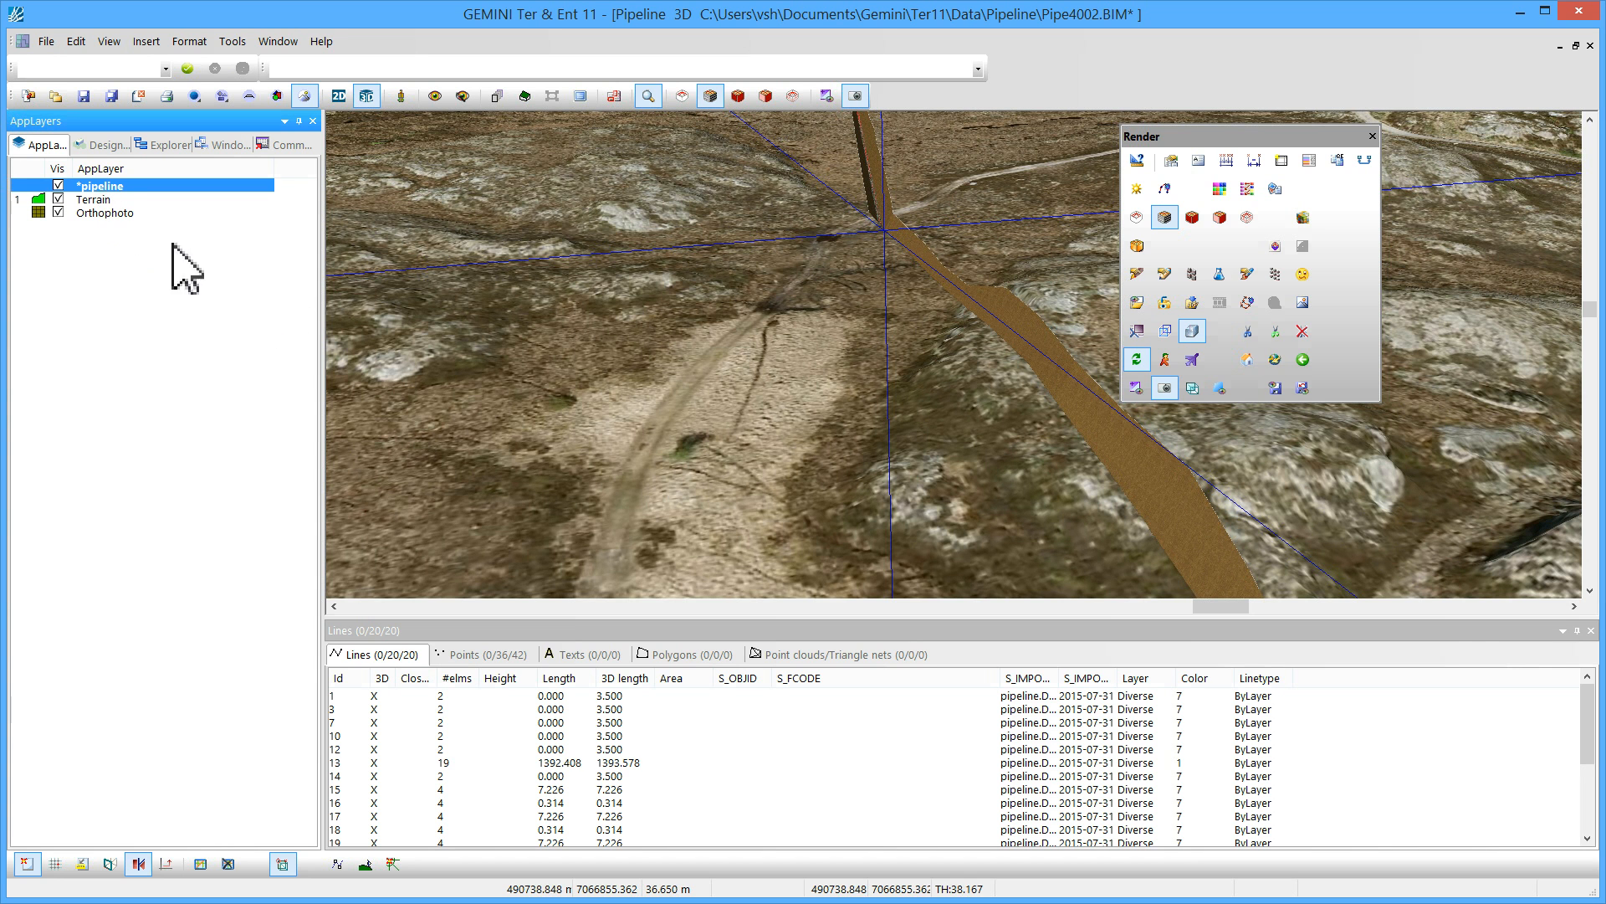
{"action": "left_click", "coordinate": [632, 764]}
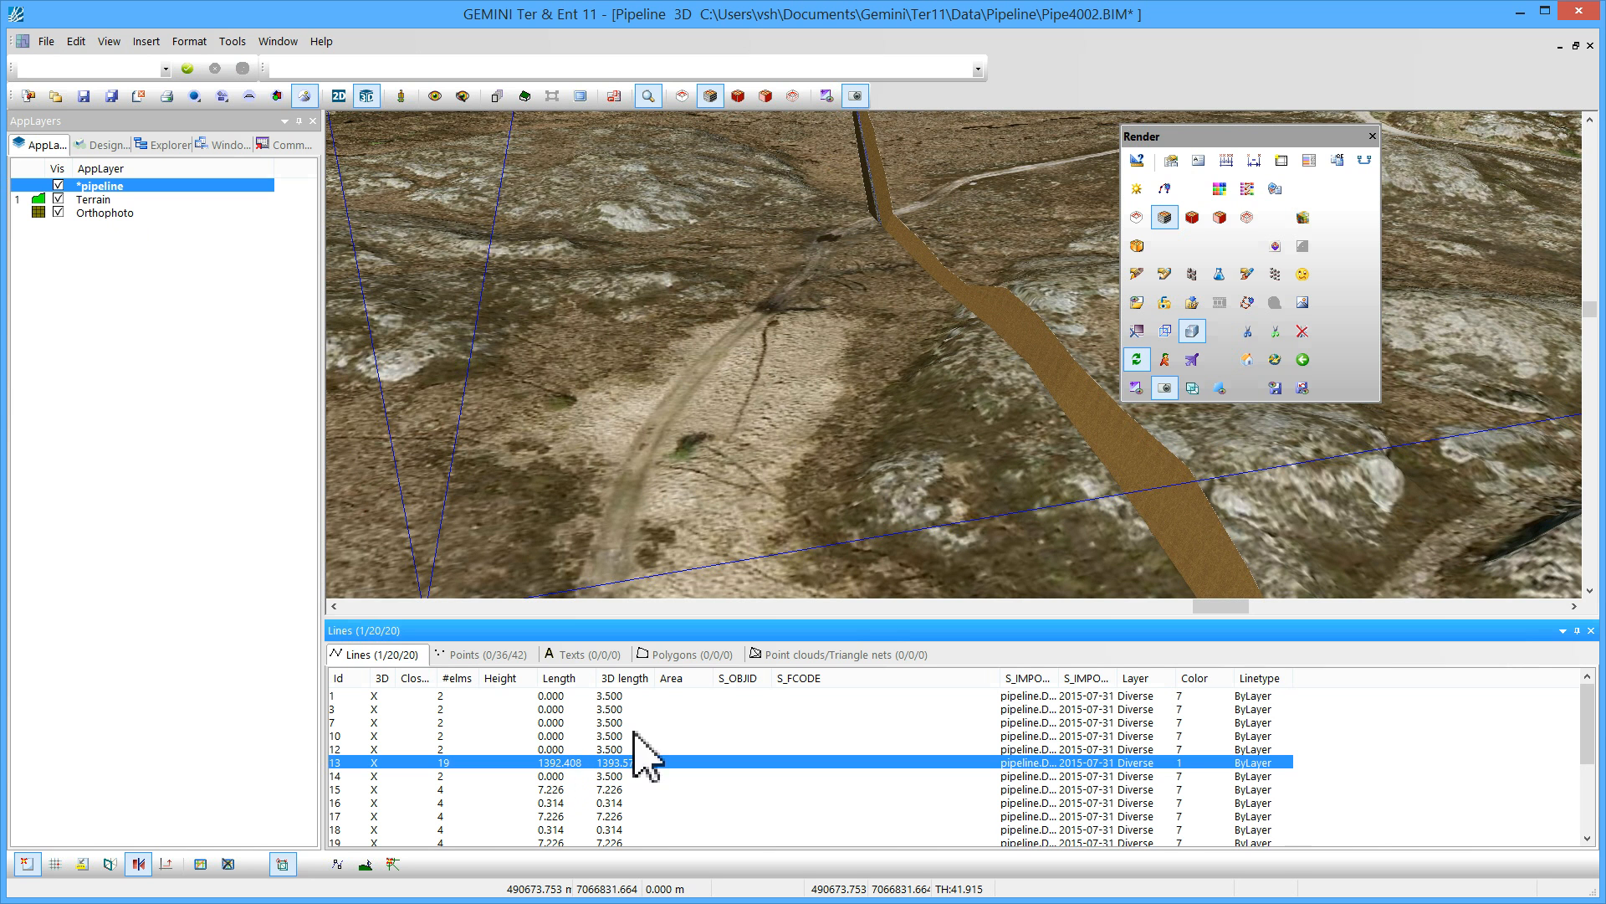
{"action": "left_click", "coordinate": [560, 678]}
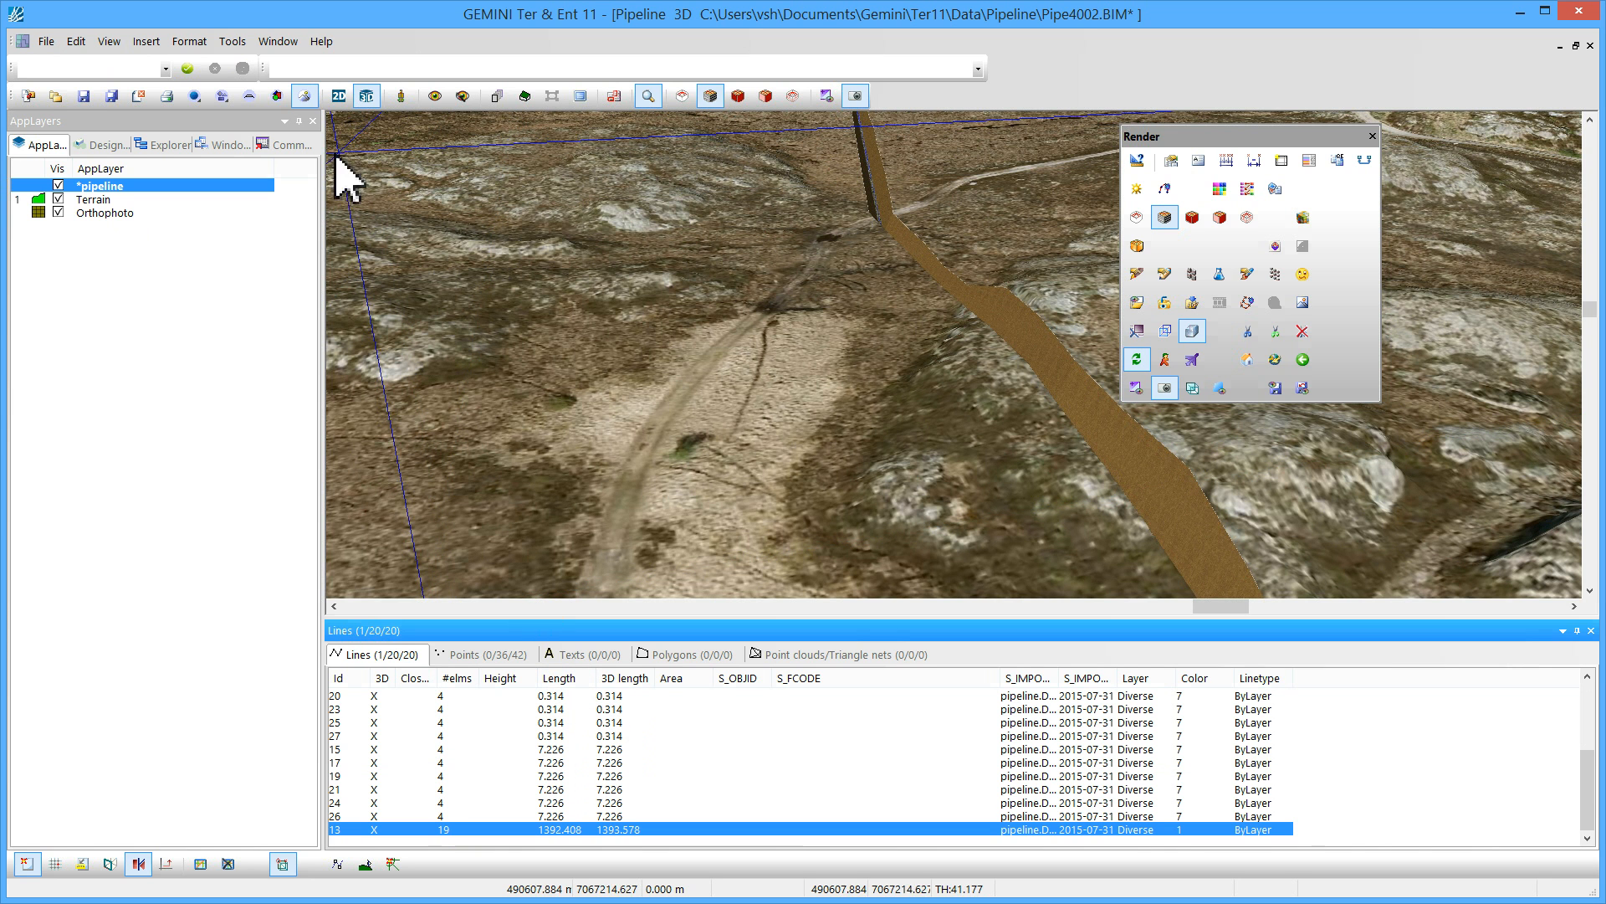
{"action": "left_click", "coordinate": [287, 146]}
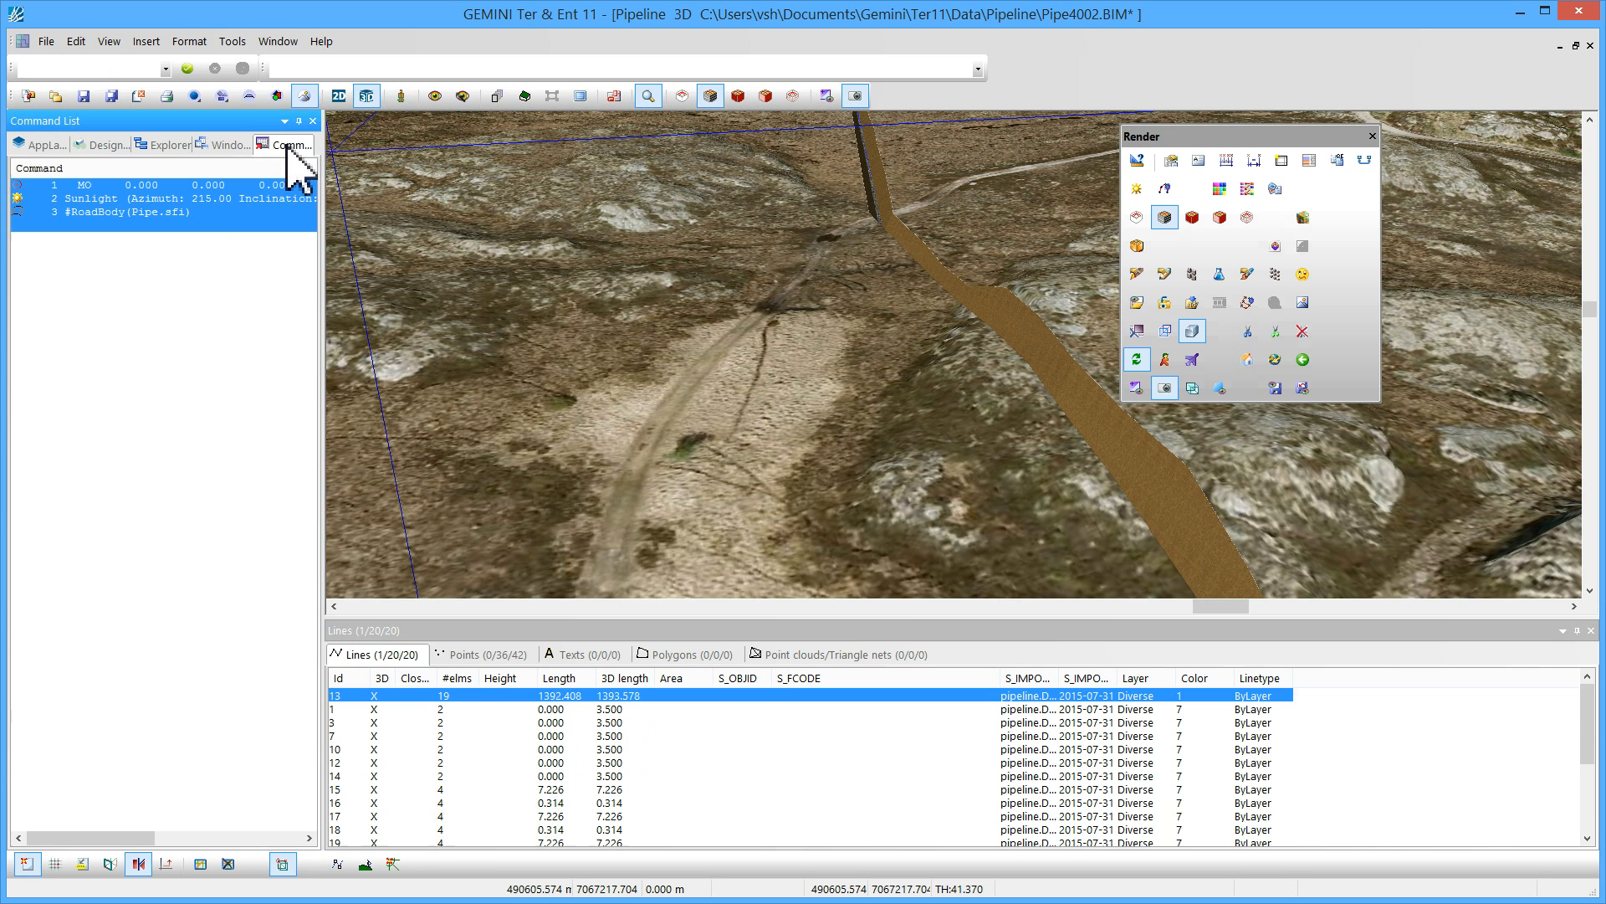
Select the Pipe road body and create a line definition from it, accepting its geometry
{"action": "left_click", "coordinate": [192, 272]}
{"action": "left_click", "coordinate": [161, 213]}
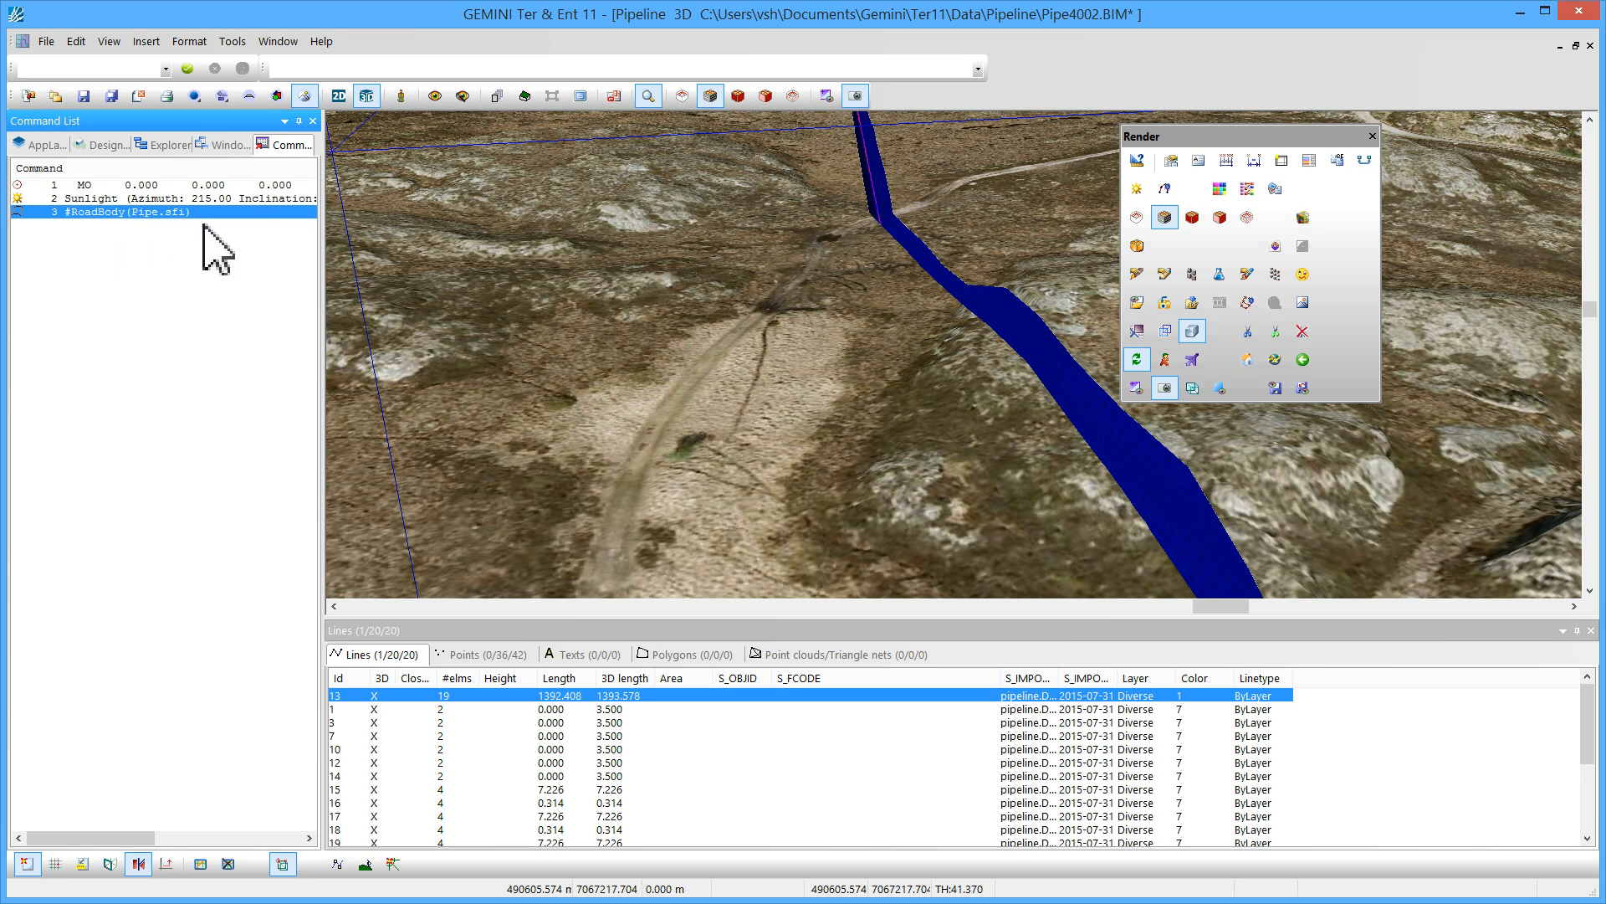
{"action": "left_click", "coordinate": [249, 95]}
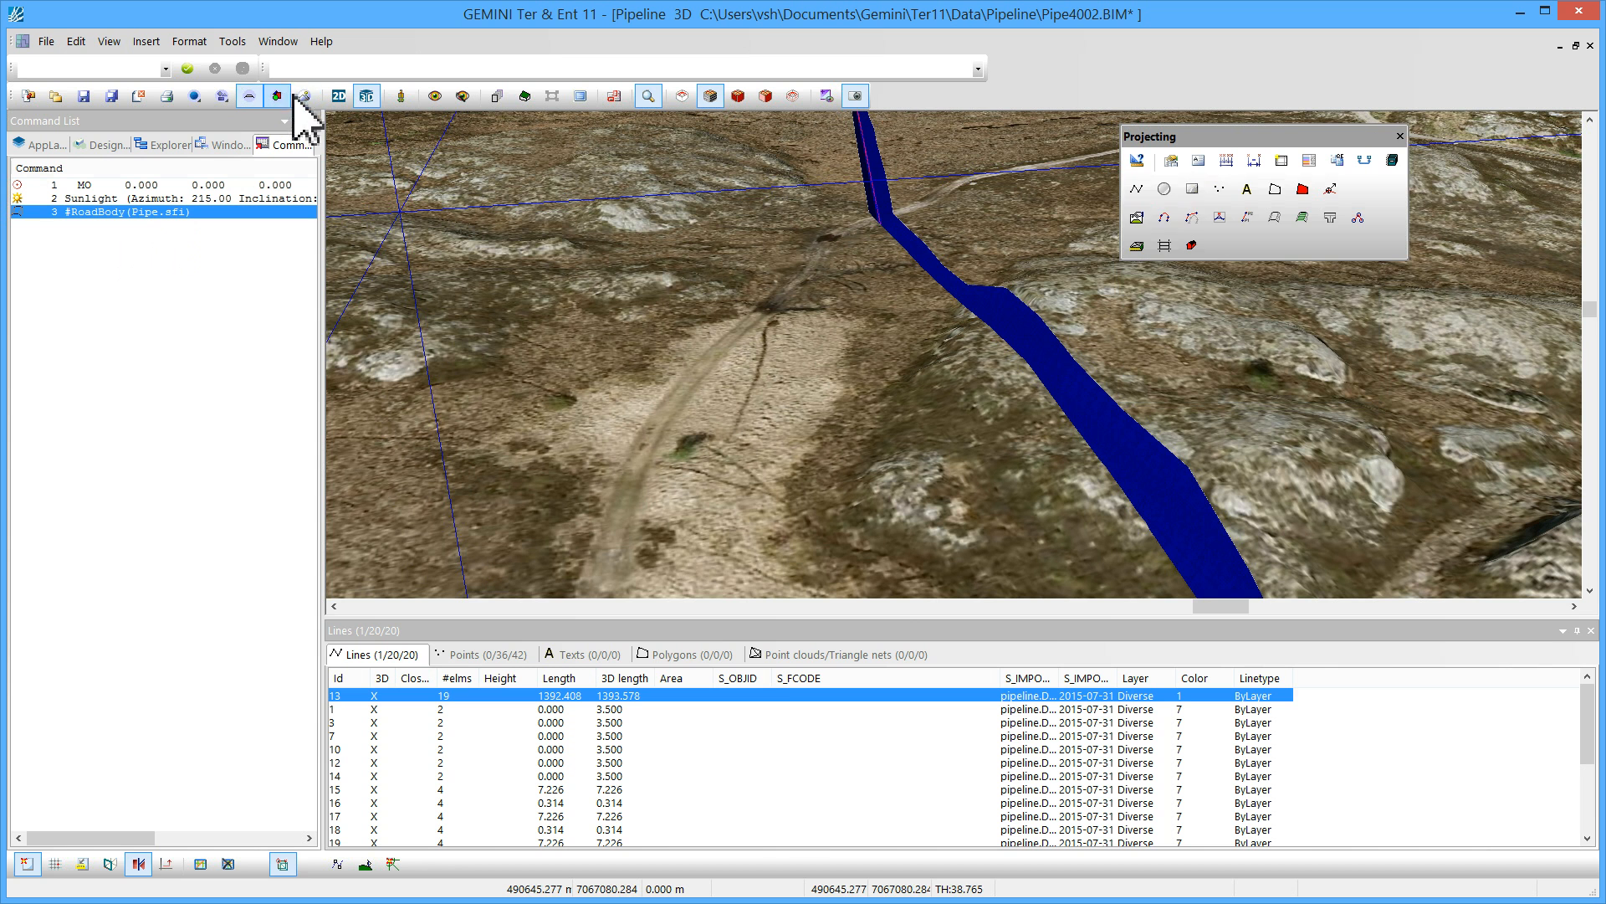
{"action": "left_click", "coordinate": [1164, 217]}
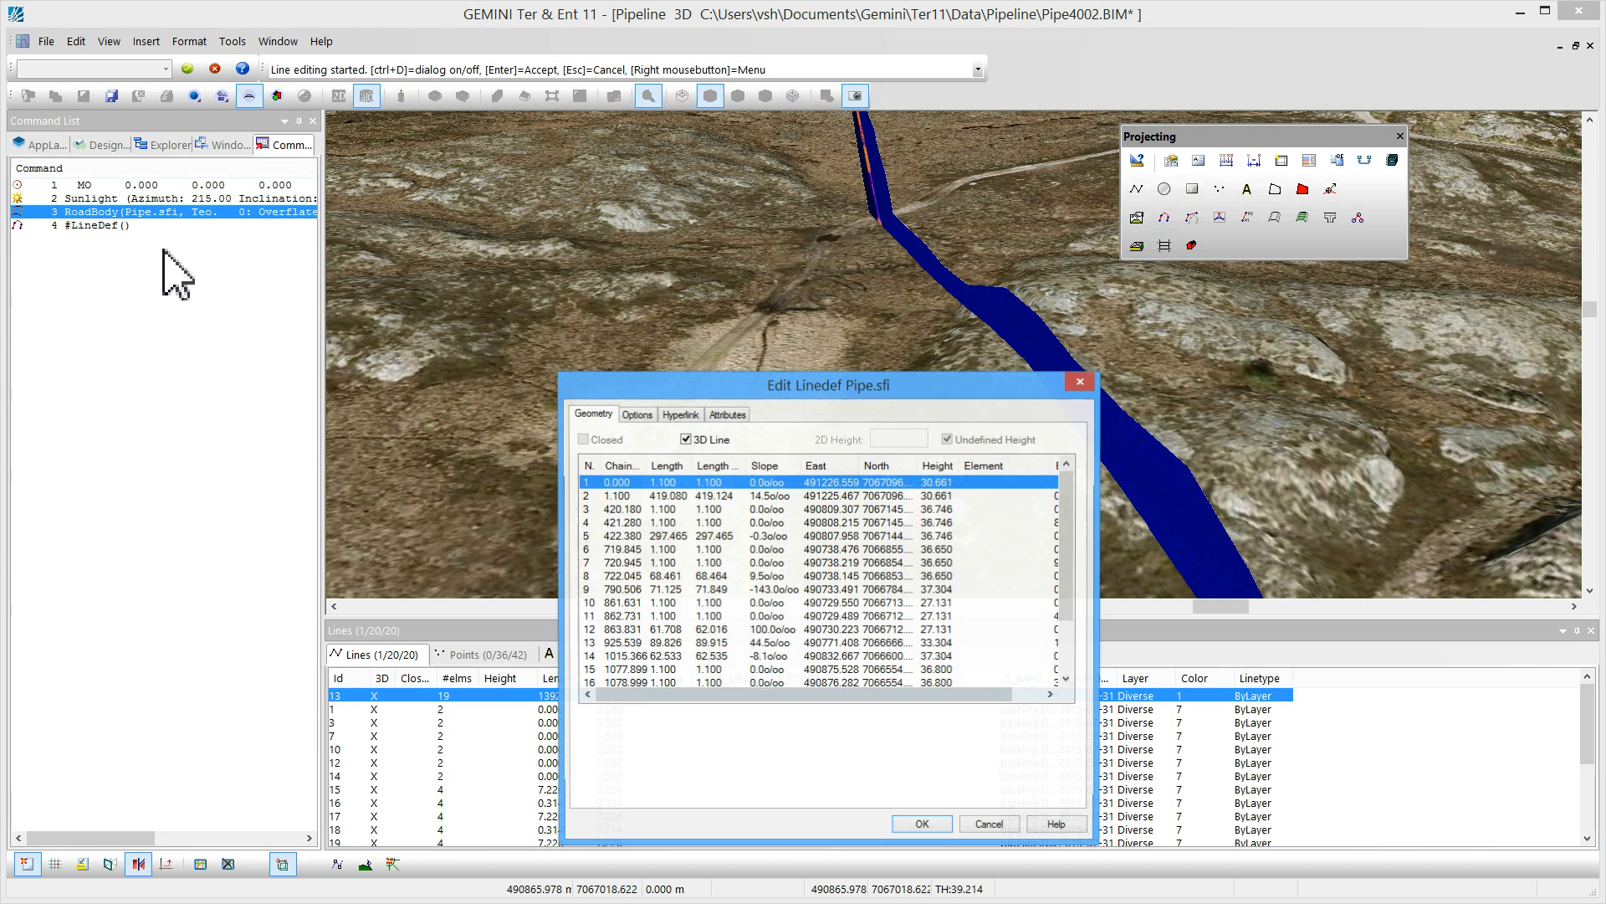
{"action": "left_click", "coordinate": [920, 825]}
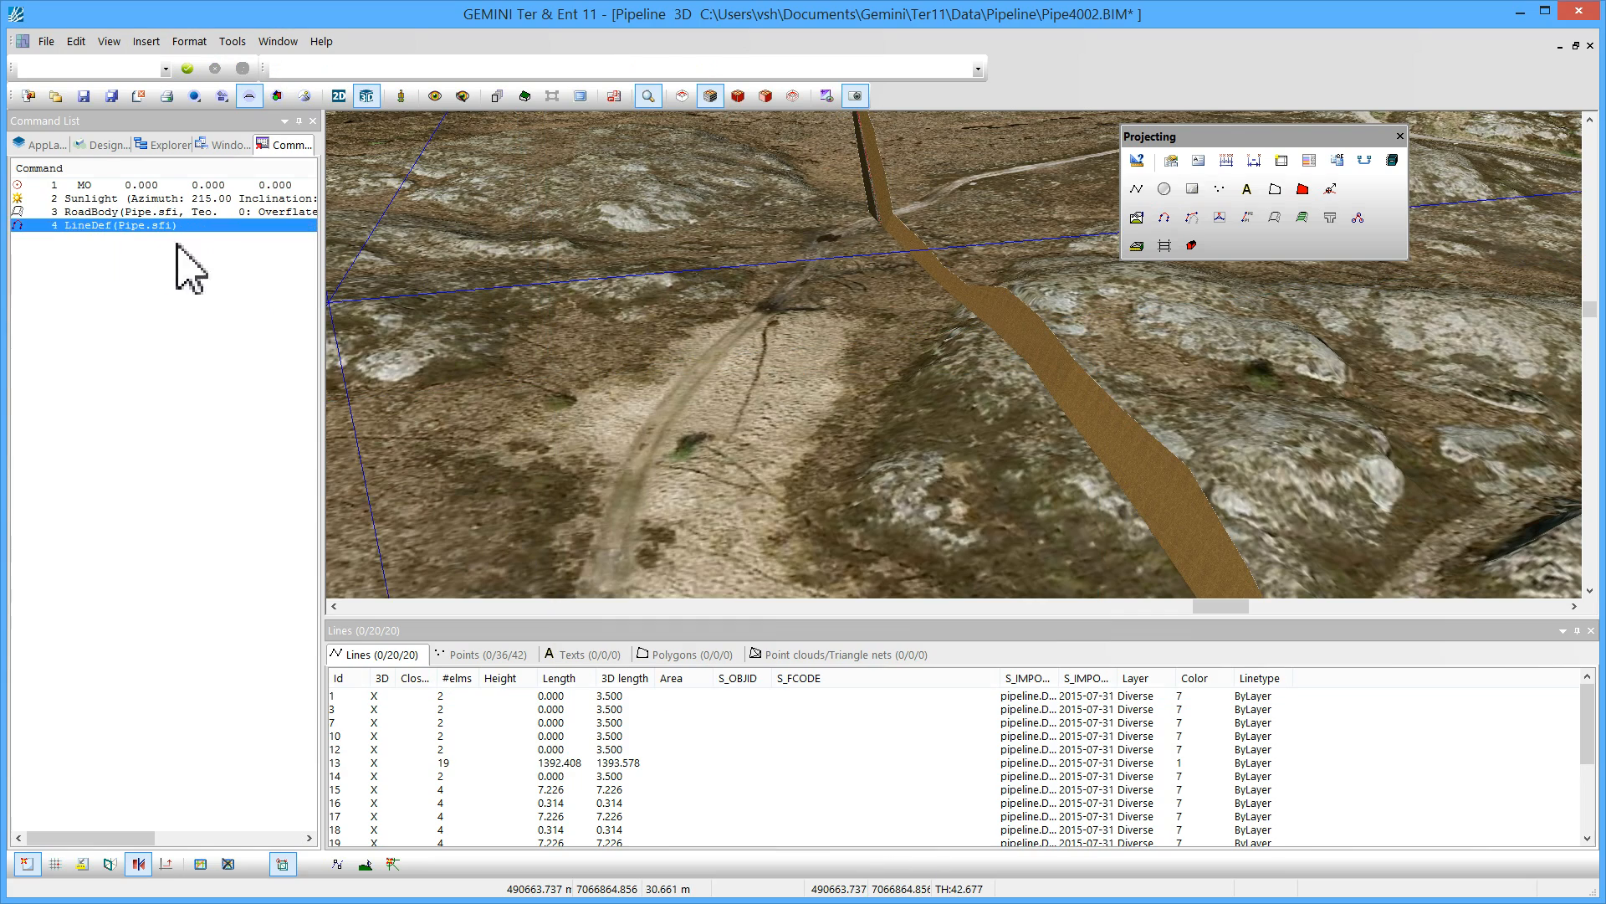
Set the S_FCODE of the joined pipeline line to 8201 Vannledning
{"action": "left_click", "coordinate": [87, 225]}
{"action": "left_click_drag", "start_coordinate": [1076, 340], "coordinate": [1029, 325]}
{"action": "middle_click_drag", "start_coordinate": [1029, 325], "coordinate": [1028, 354]}
{"action": "scroll", "coordinate": [1027, 356], "scroll_direction": "up", "scroll_amount": 1}
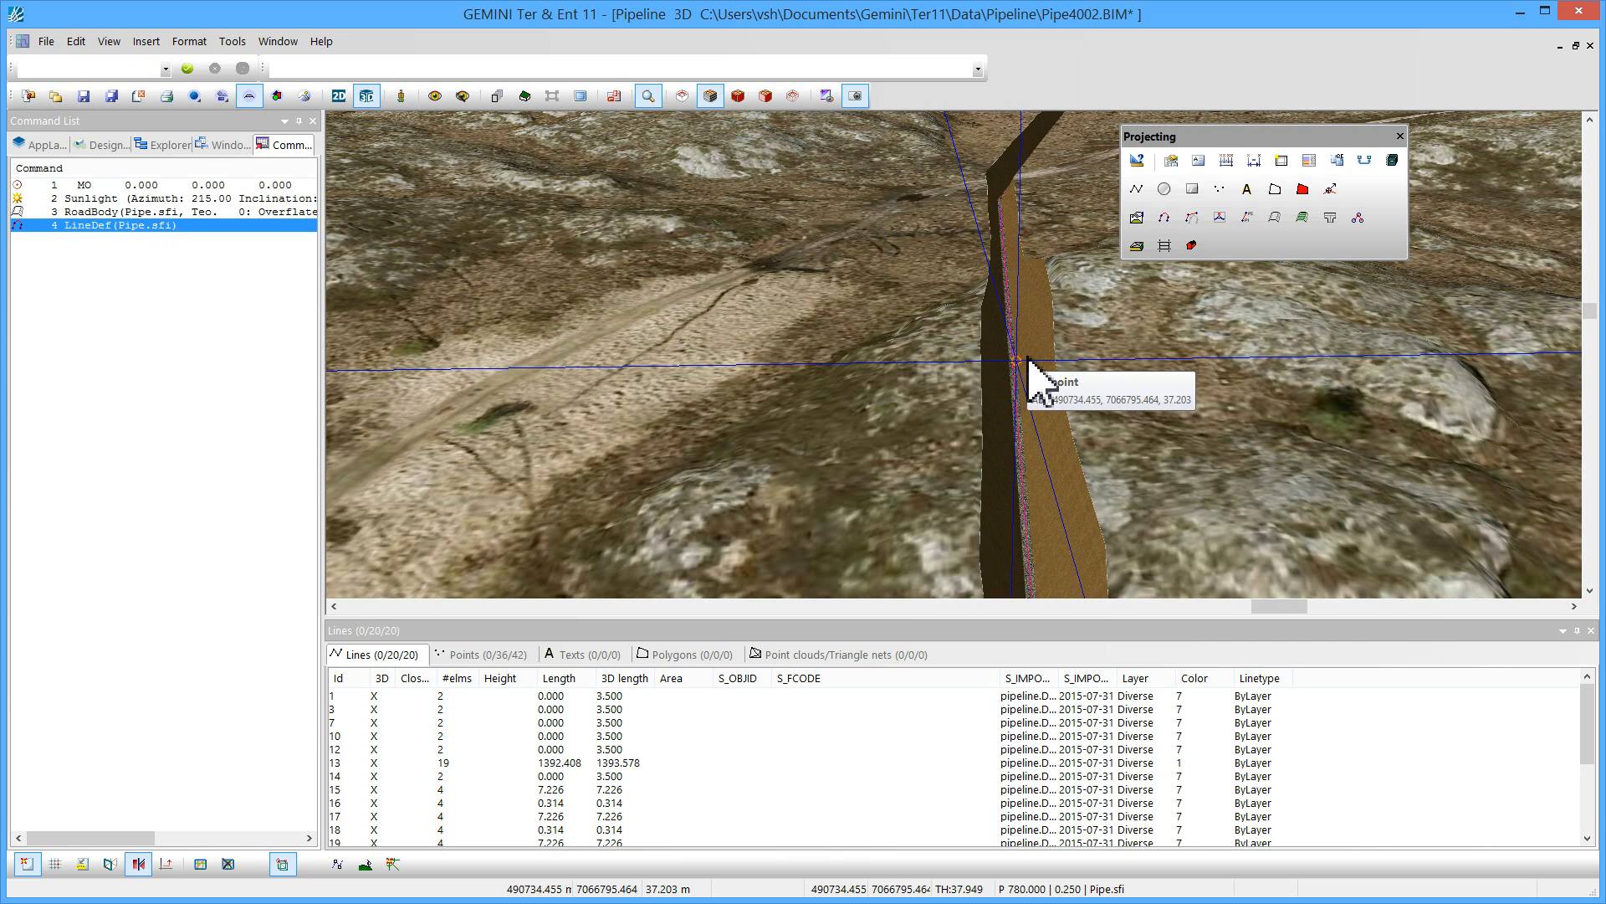
{"action": "middle_click_drag", "start_coordinate": [1040, 423], "coordinate": [1015, 381]}
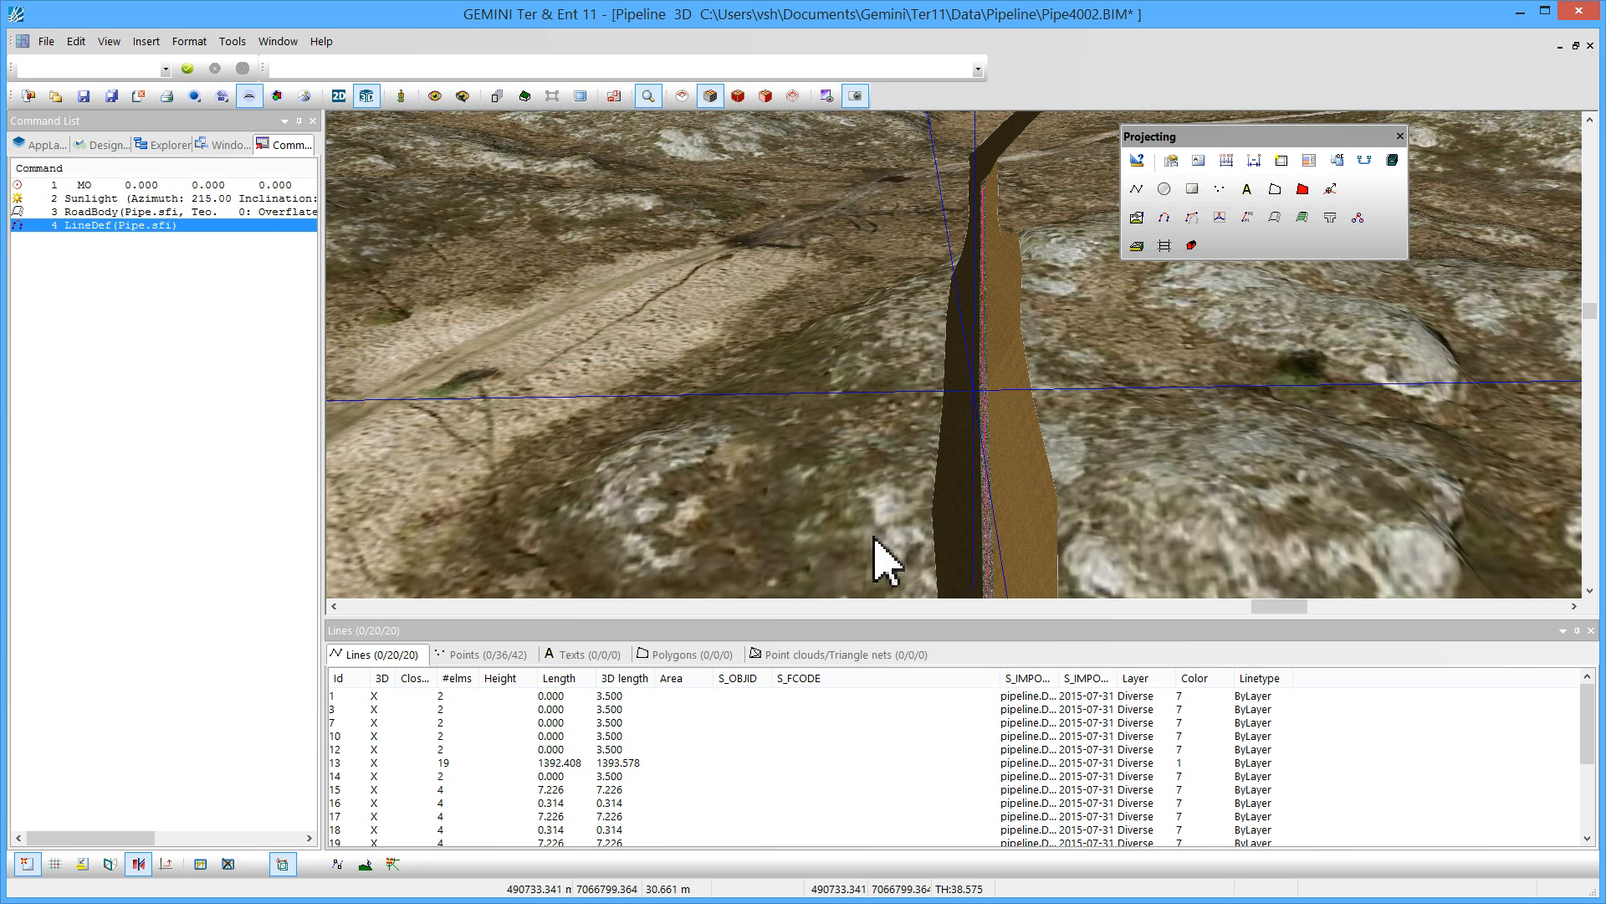
{"action": "left_click", "coordinate": [645, 763]}
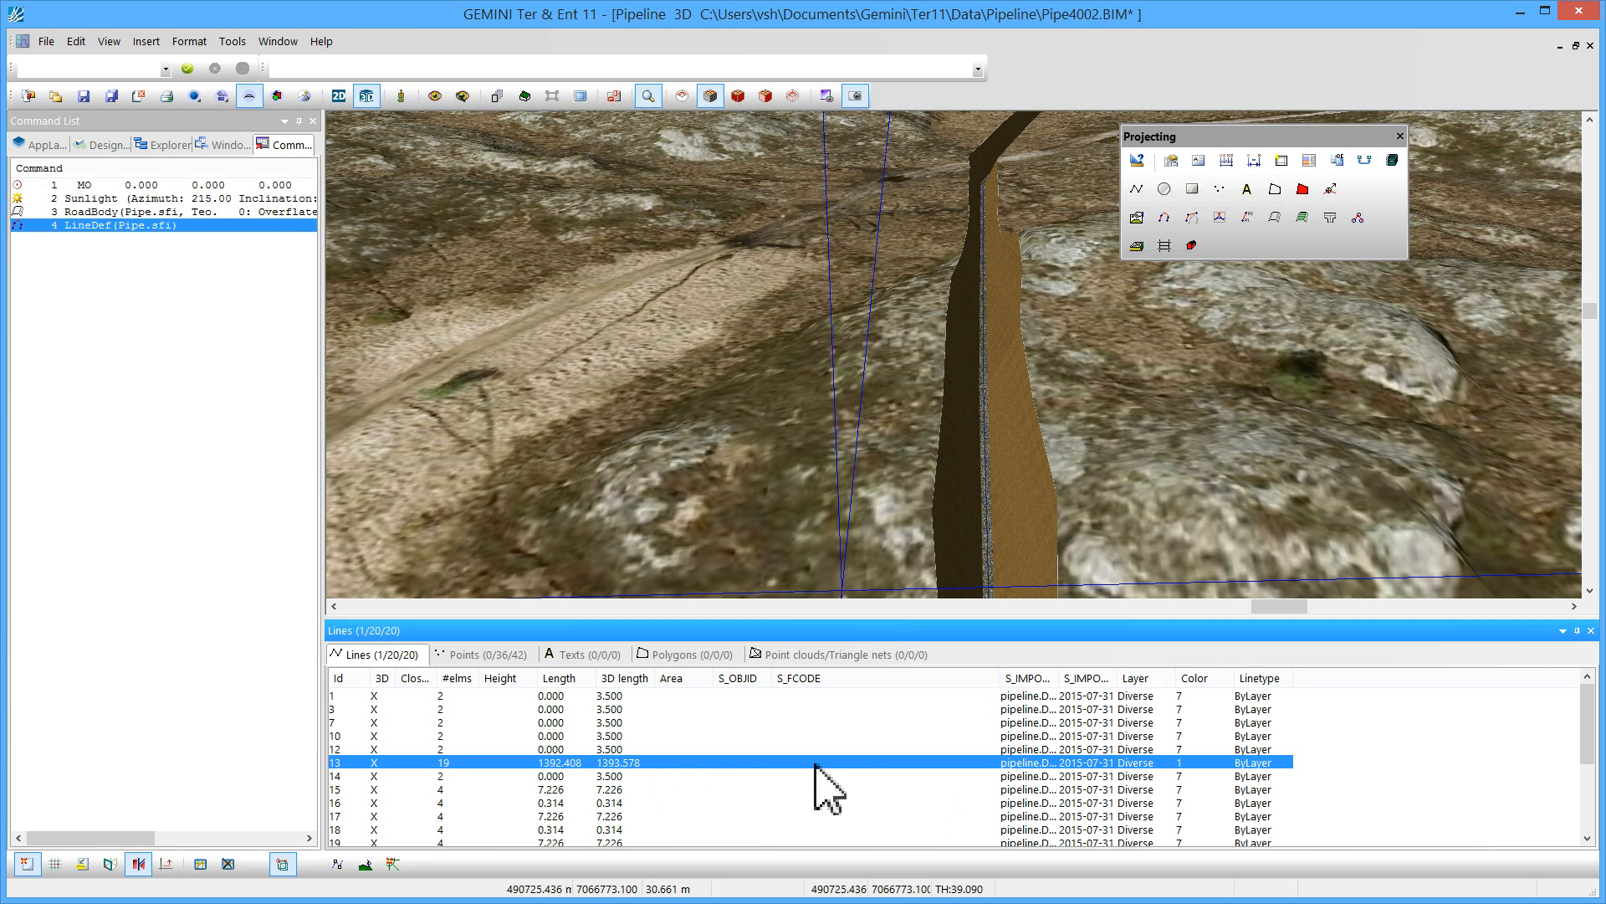
{"action": "left_click", "coordinate": [870, 763]}
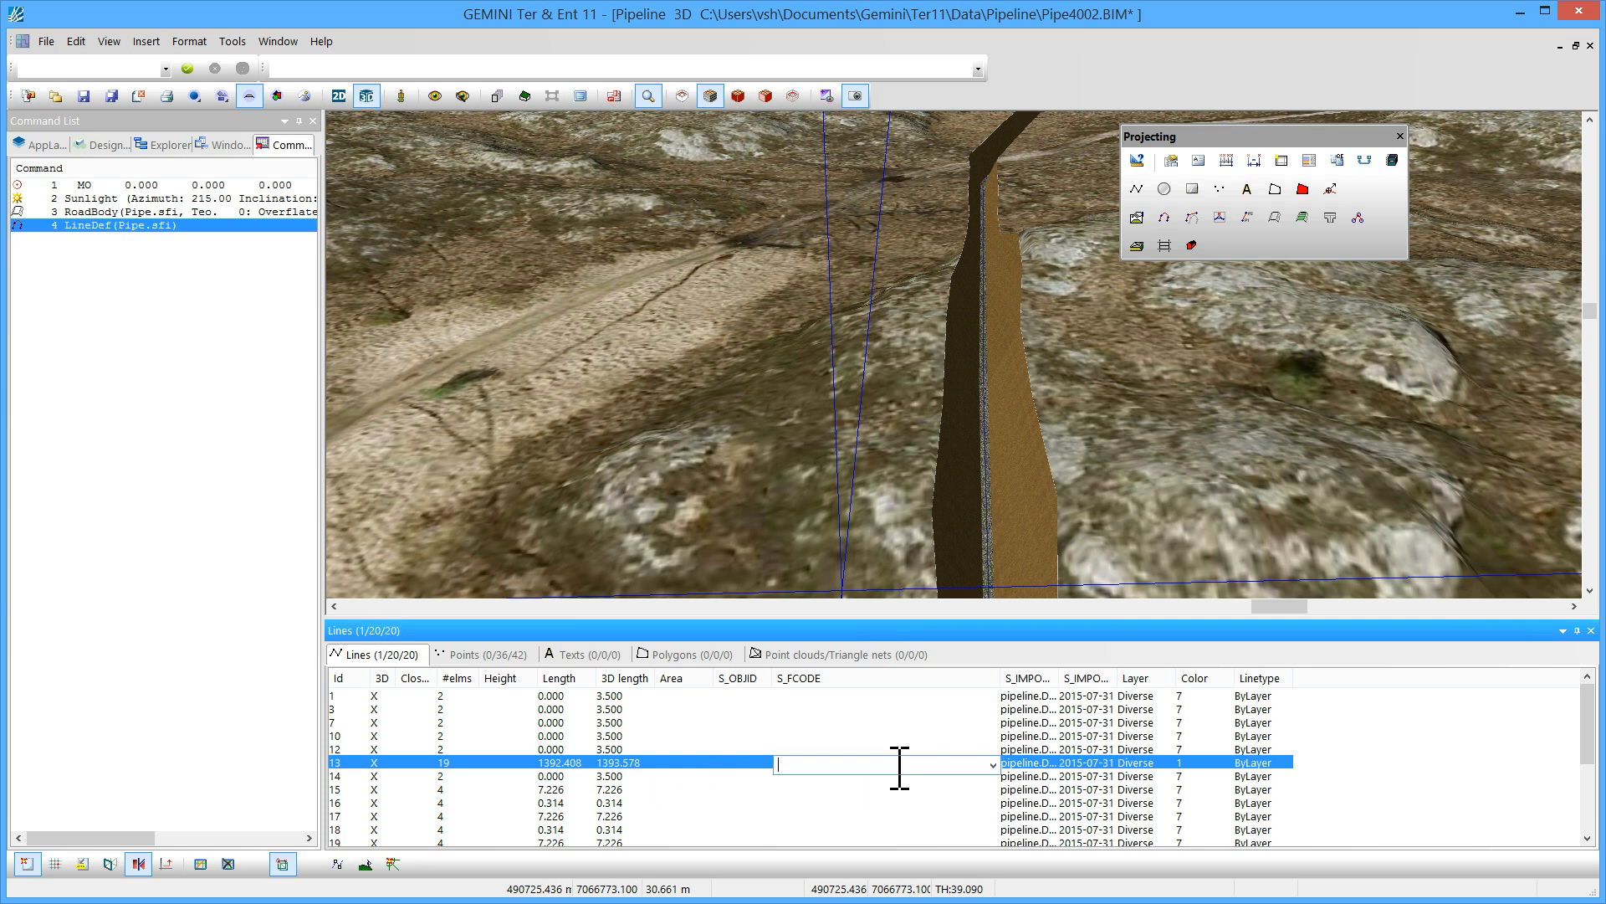
{"action": "left_click", "coordinate": [993, 764]}
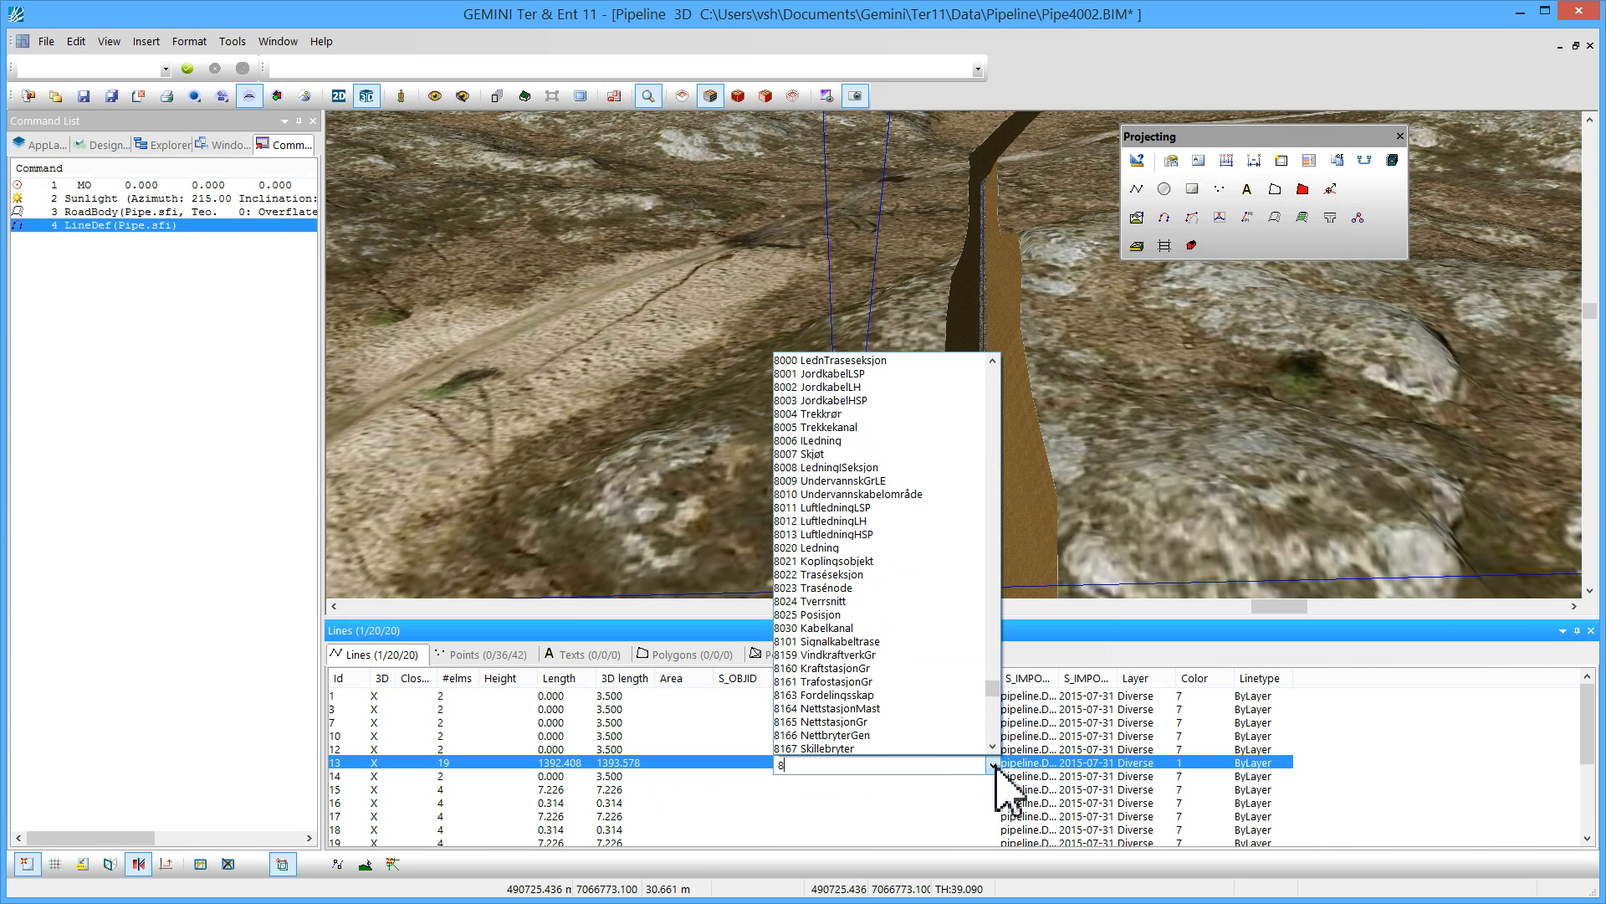
{"action": "type", "text": "201"}
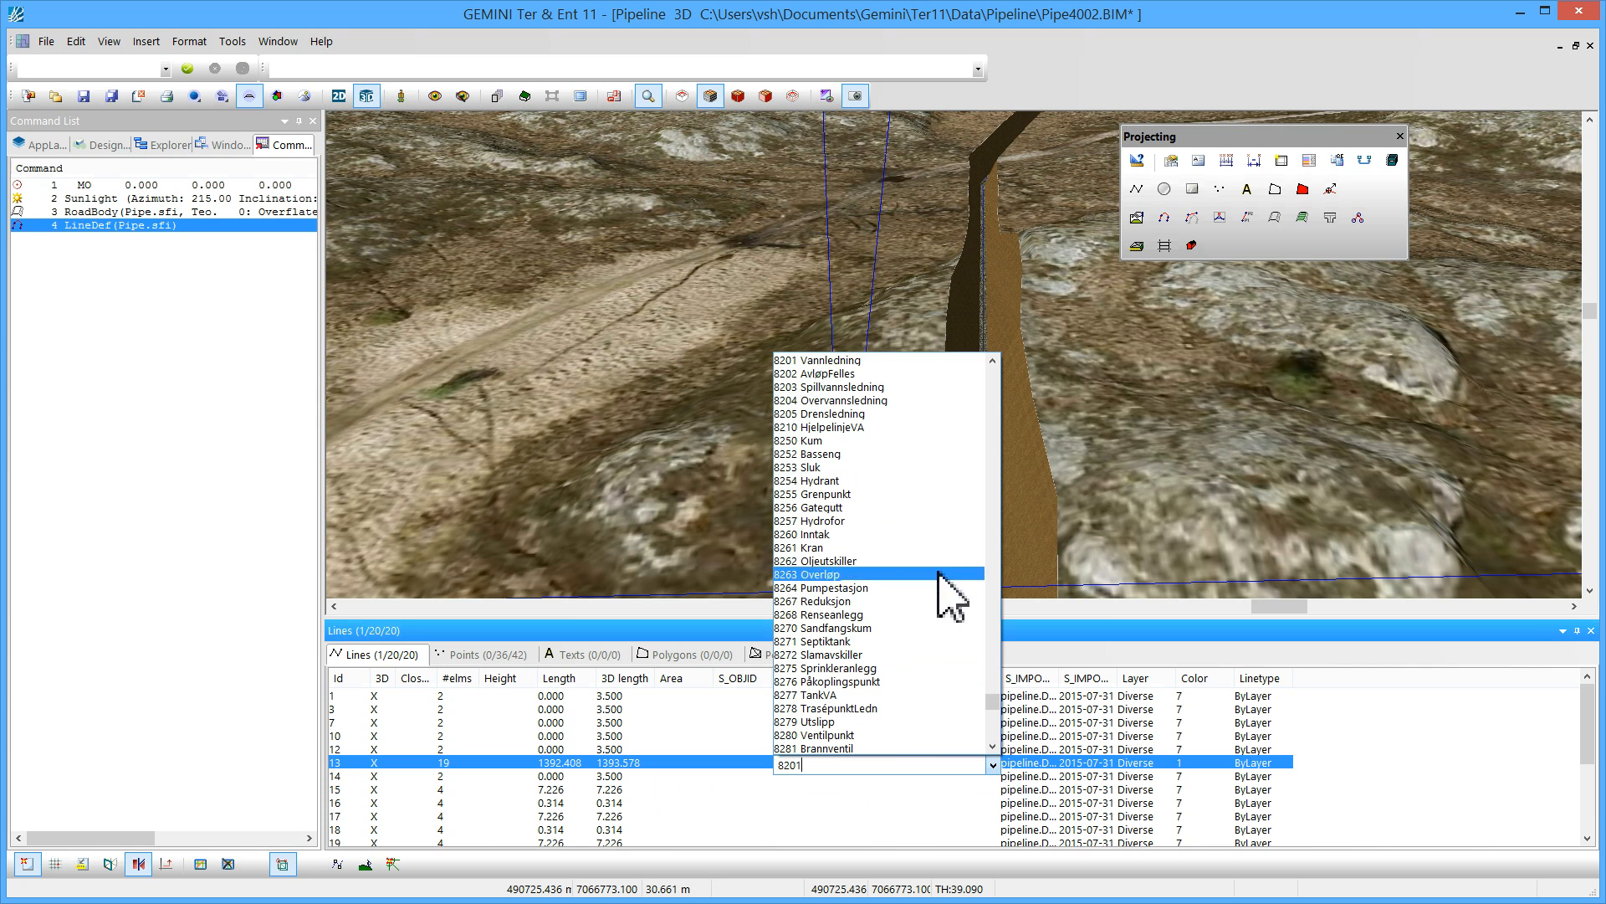
{"action": "left_click", "coordinate": [870, 360]}
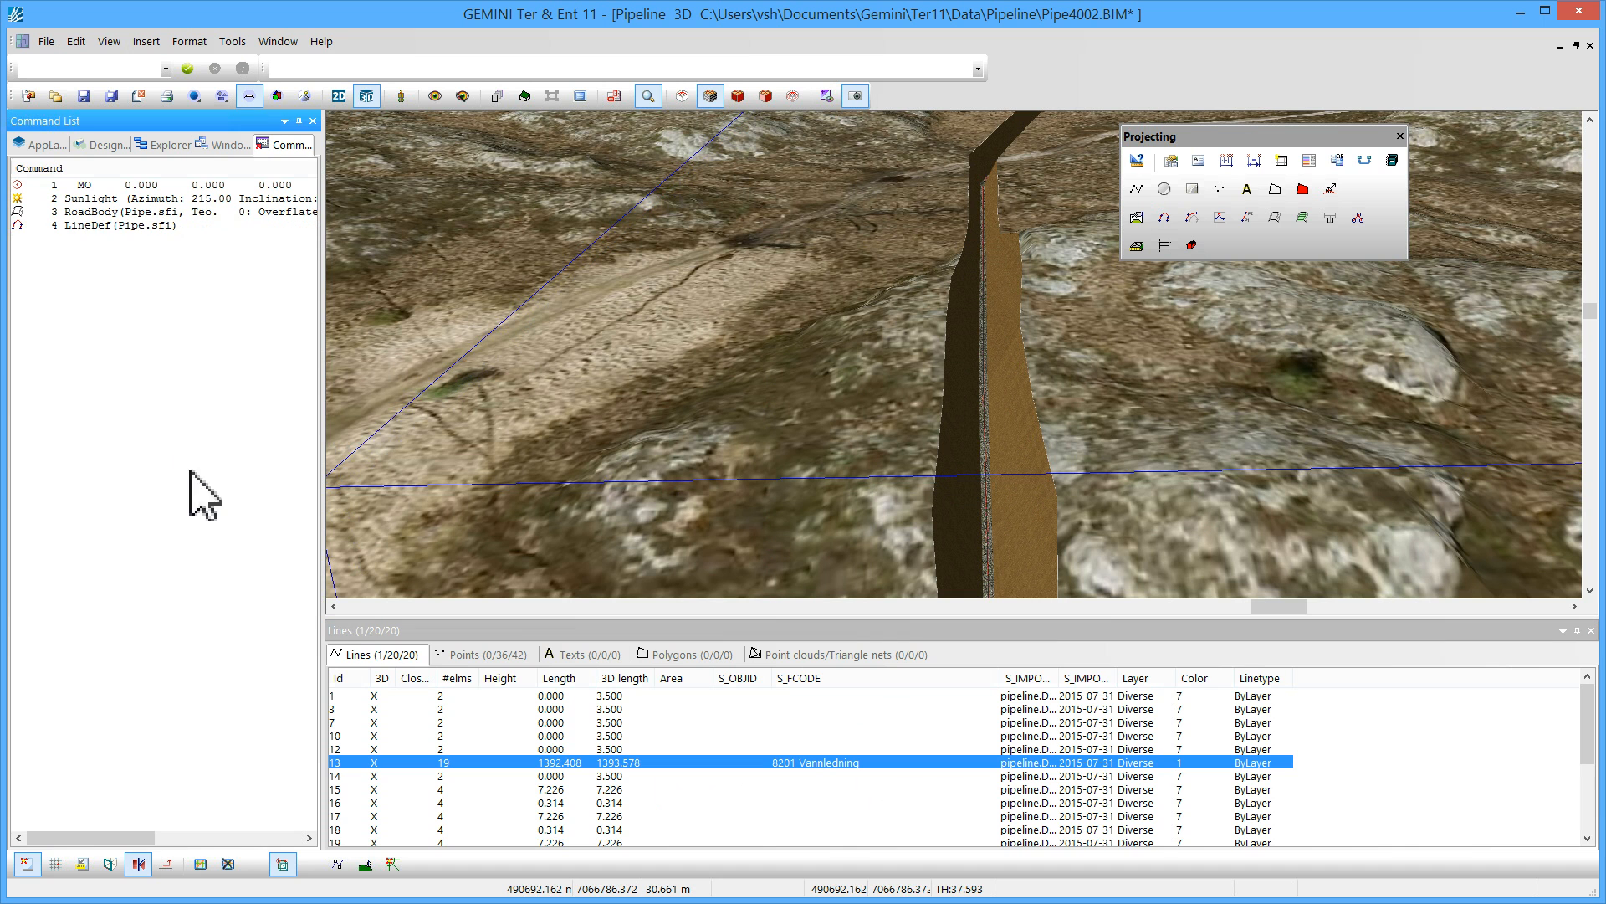
Open the pipeline layer's symbol settings and symbolise lines by S_FCODE, showing only used features, from 8201 Vannledning
{"action": "left_click", "coordinate": [46, 145]}
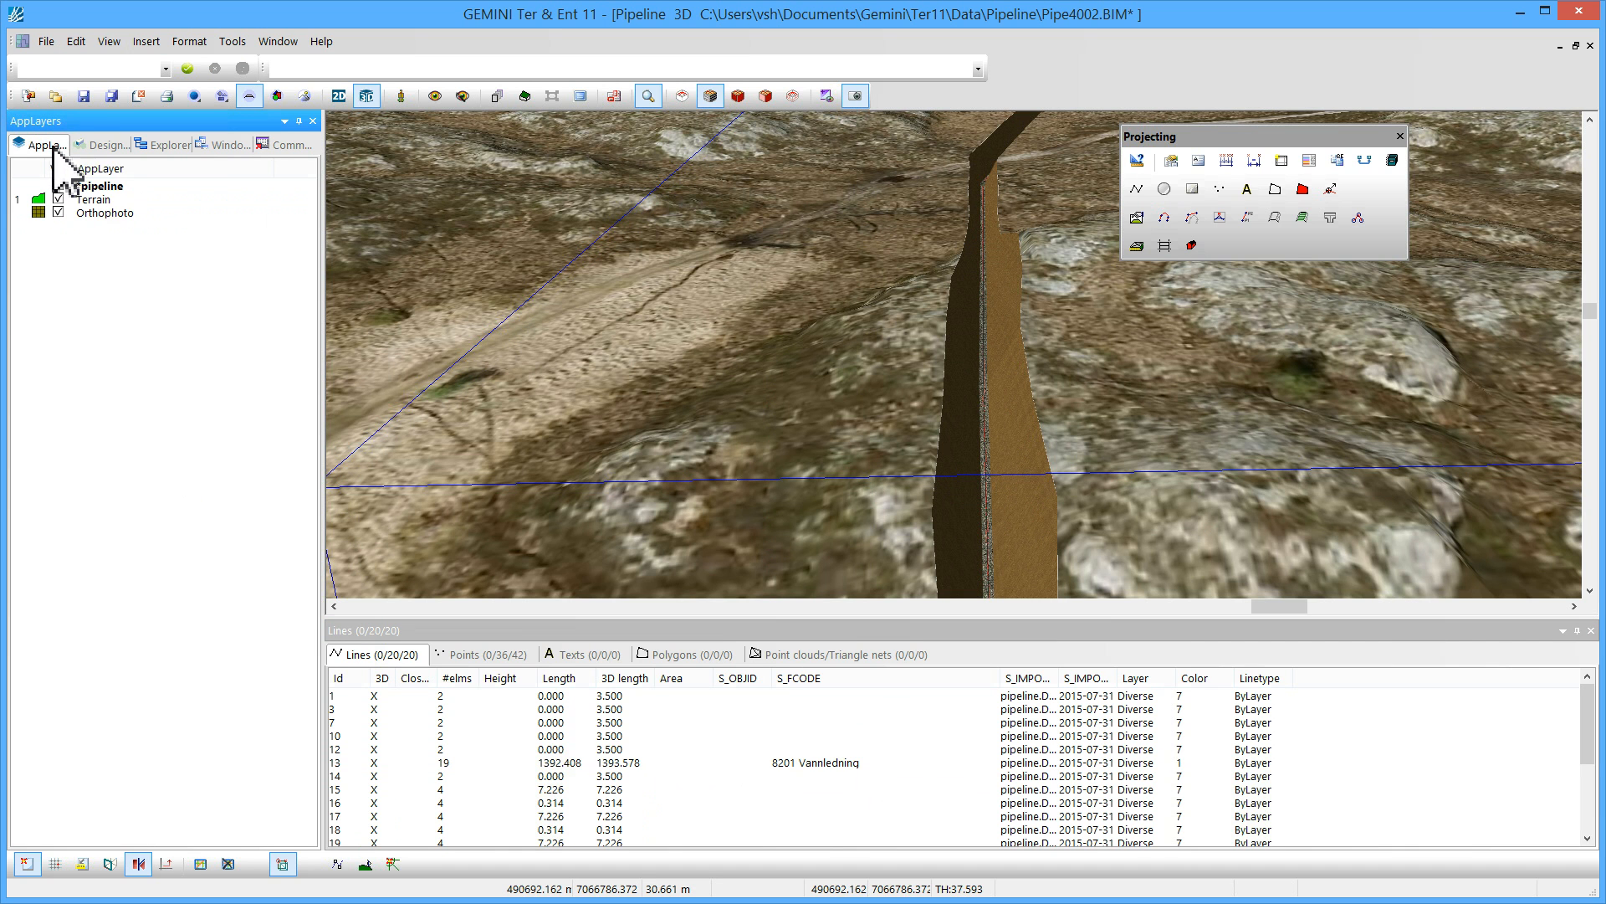
{"action": "left_click", "coordinate": [115, 187]}
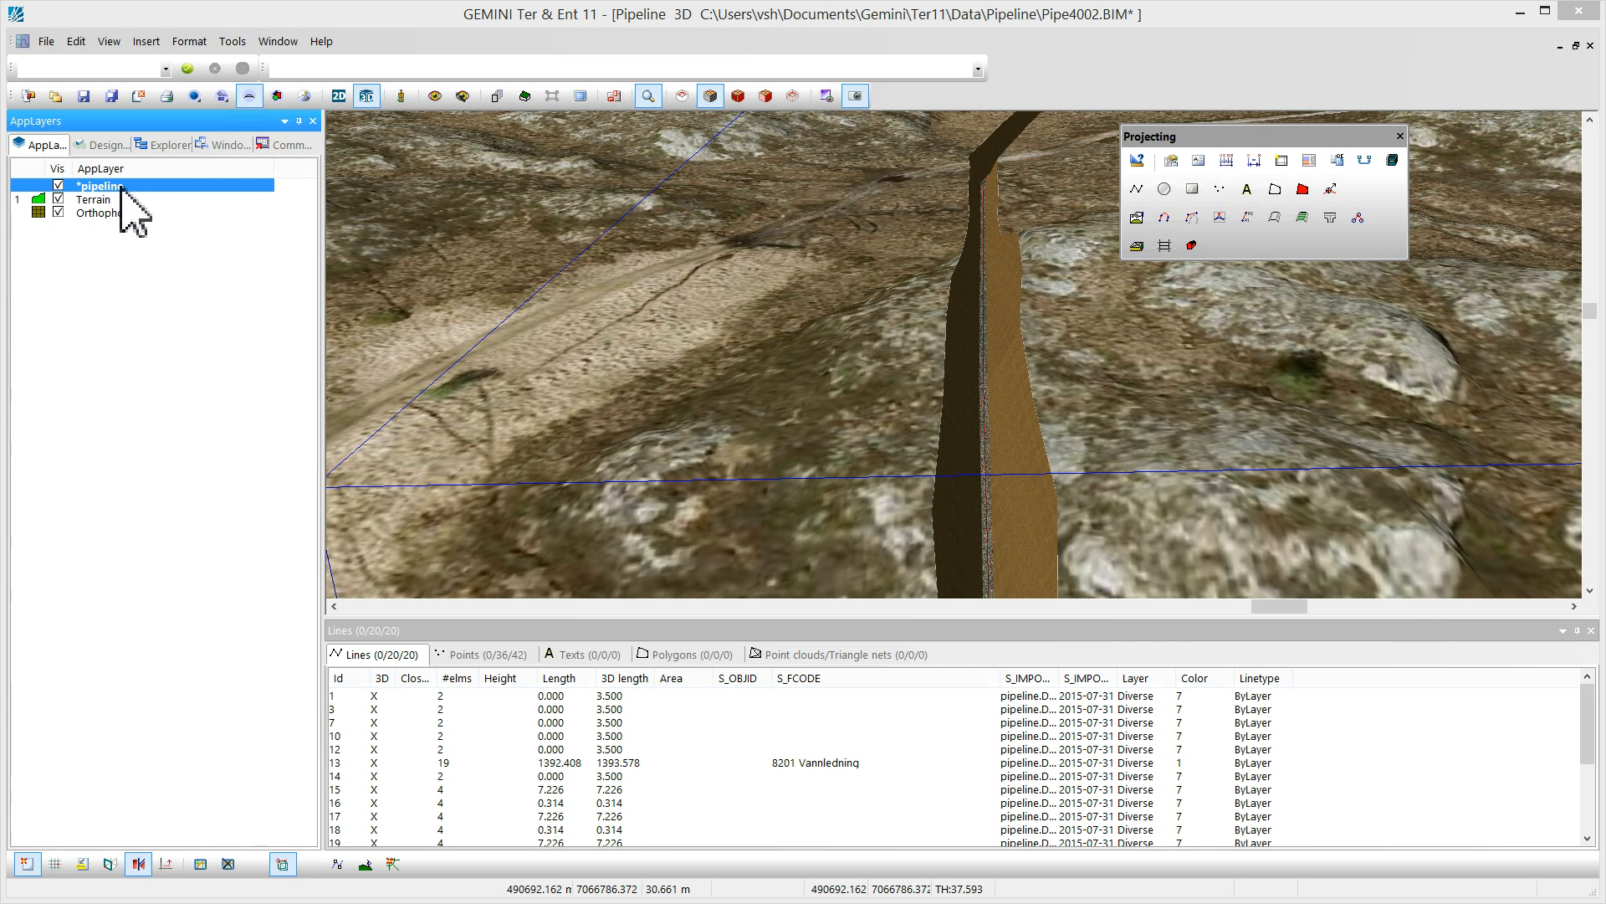
{"action": "double_click", "coordinate": [234, 189]}
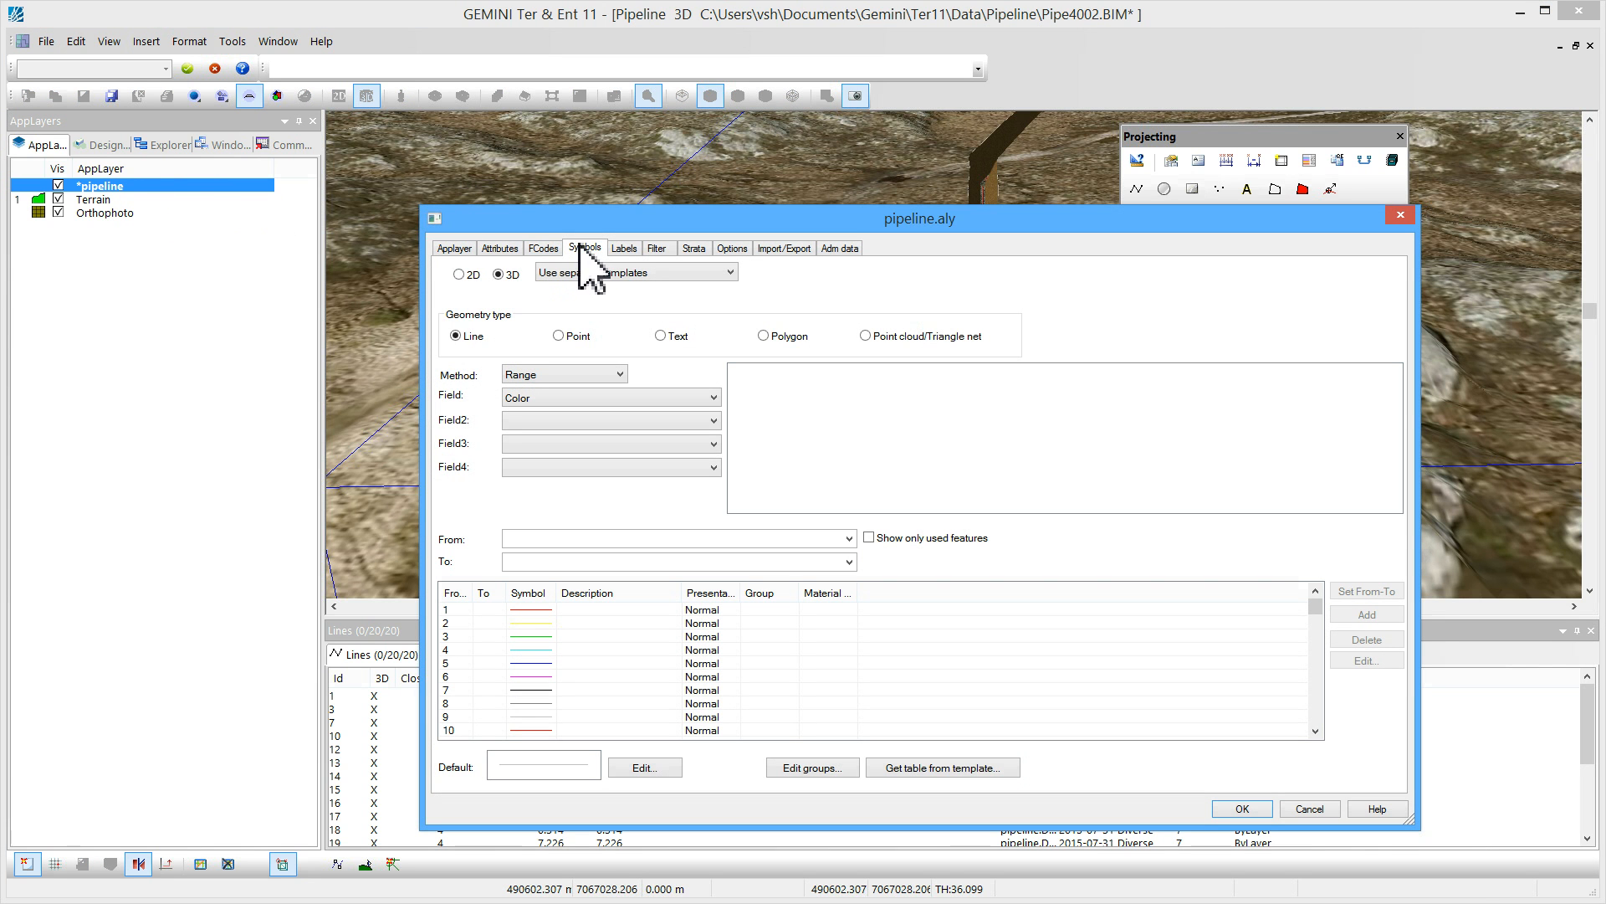
{"action": "left_click", "coordinate": [695, 399]}
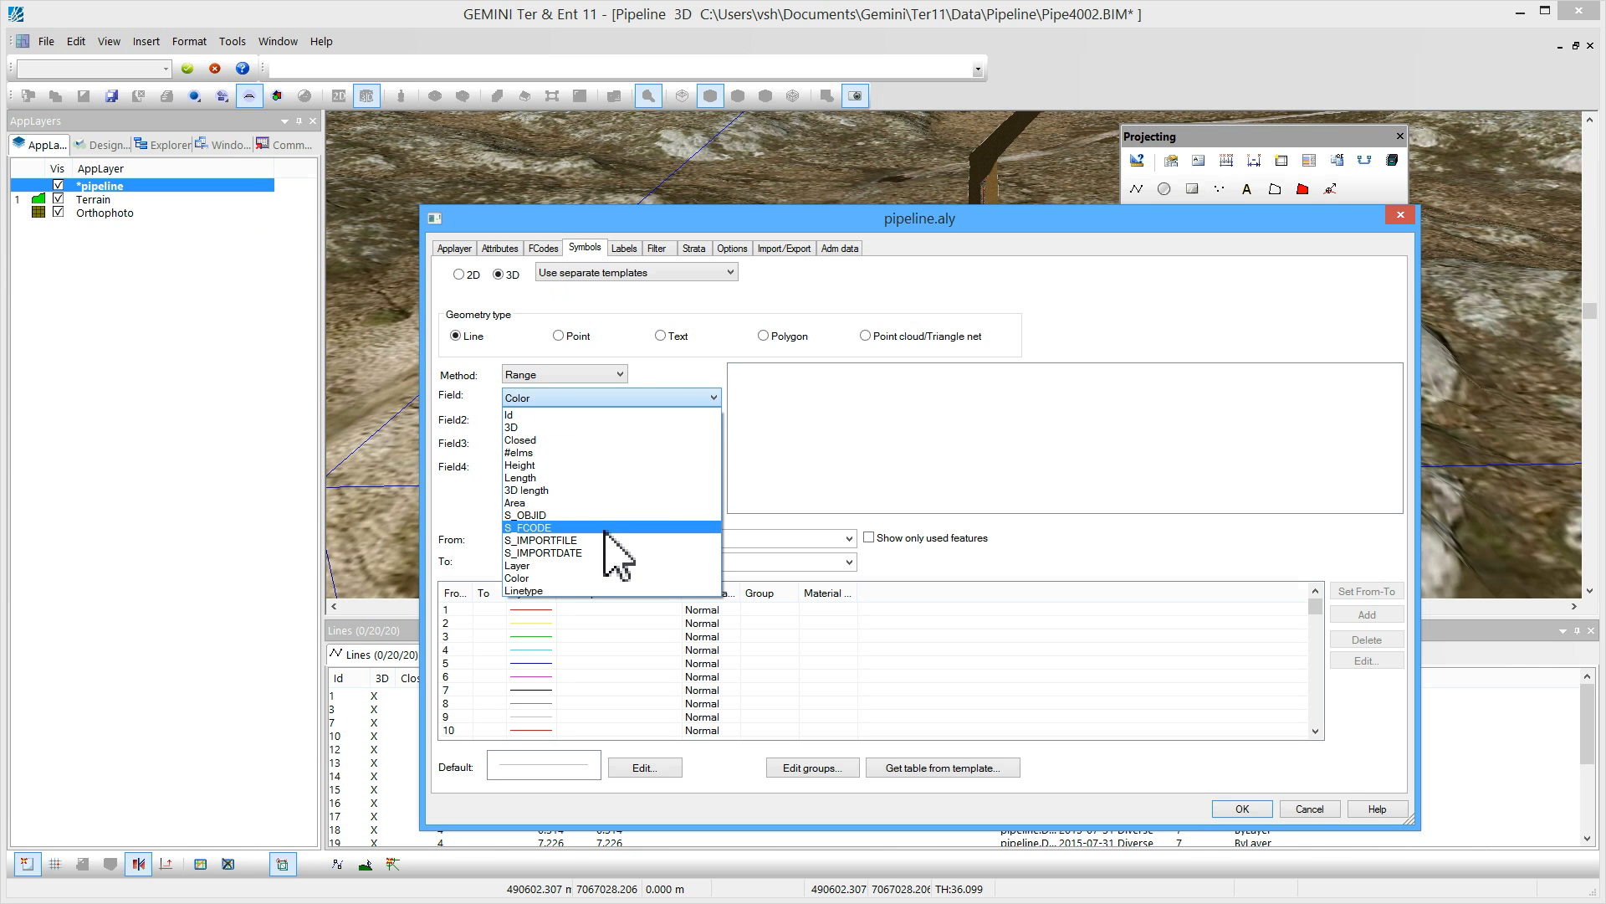
{"action": "left_click", "coordinate": [596, 483]}
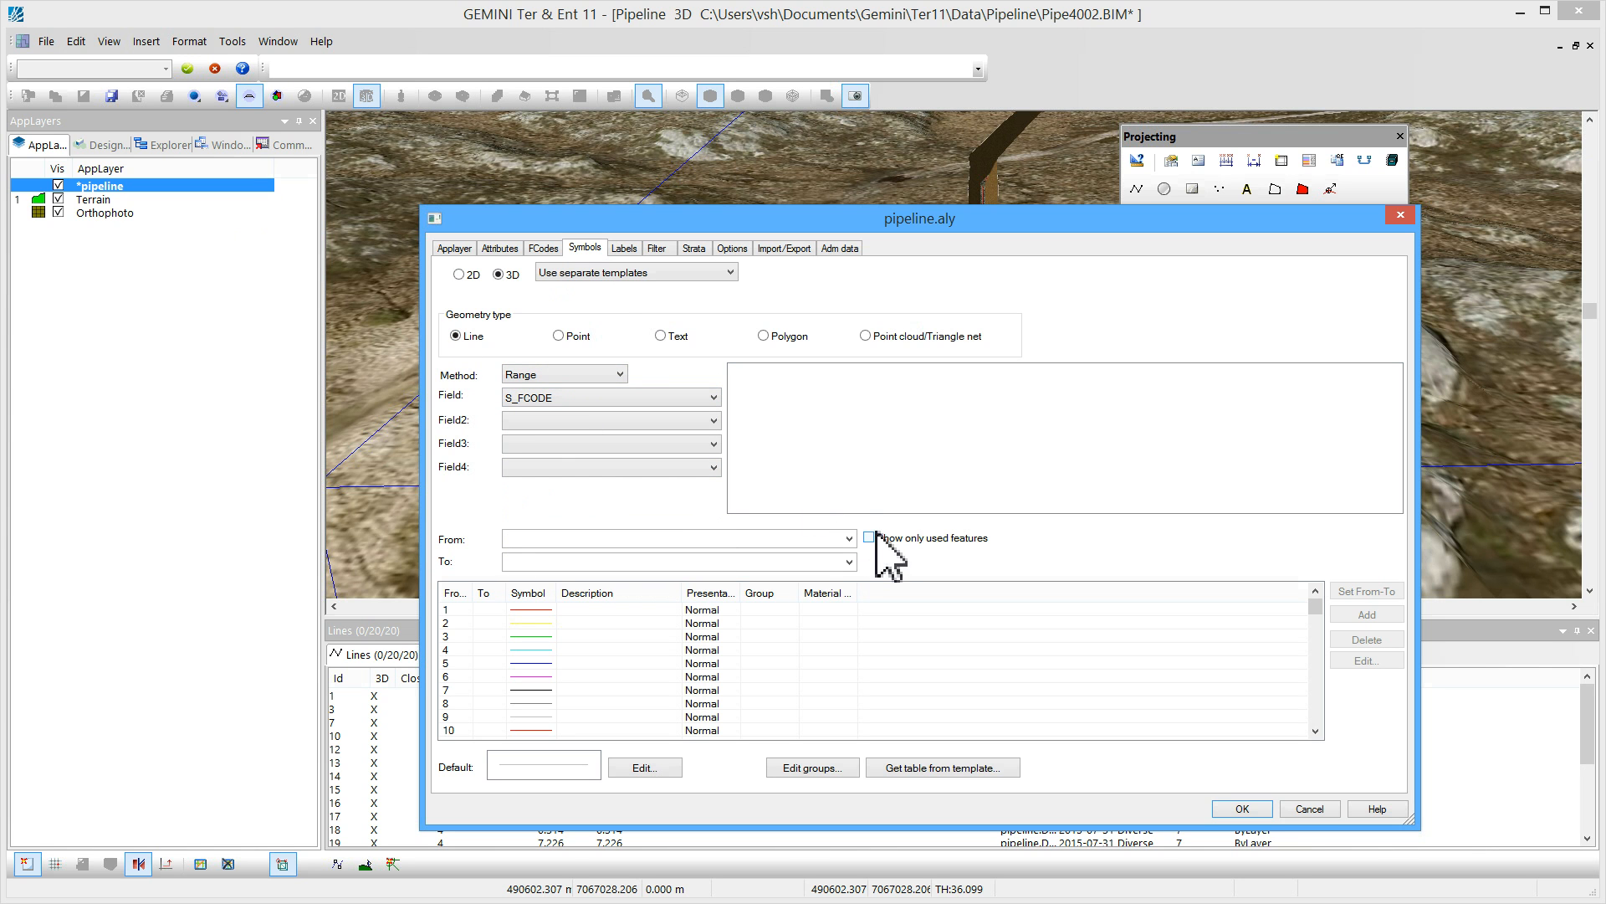
{"action": "left_click", "coordinate": [849, 539]}
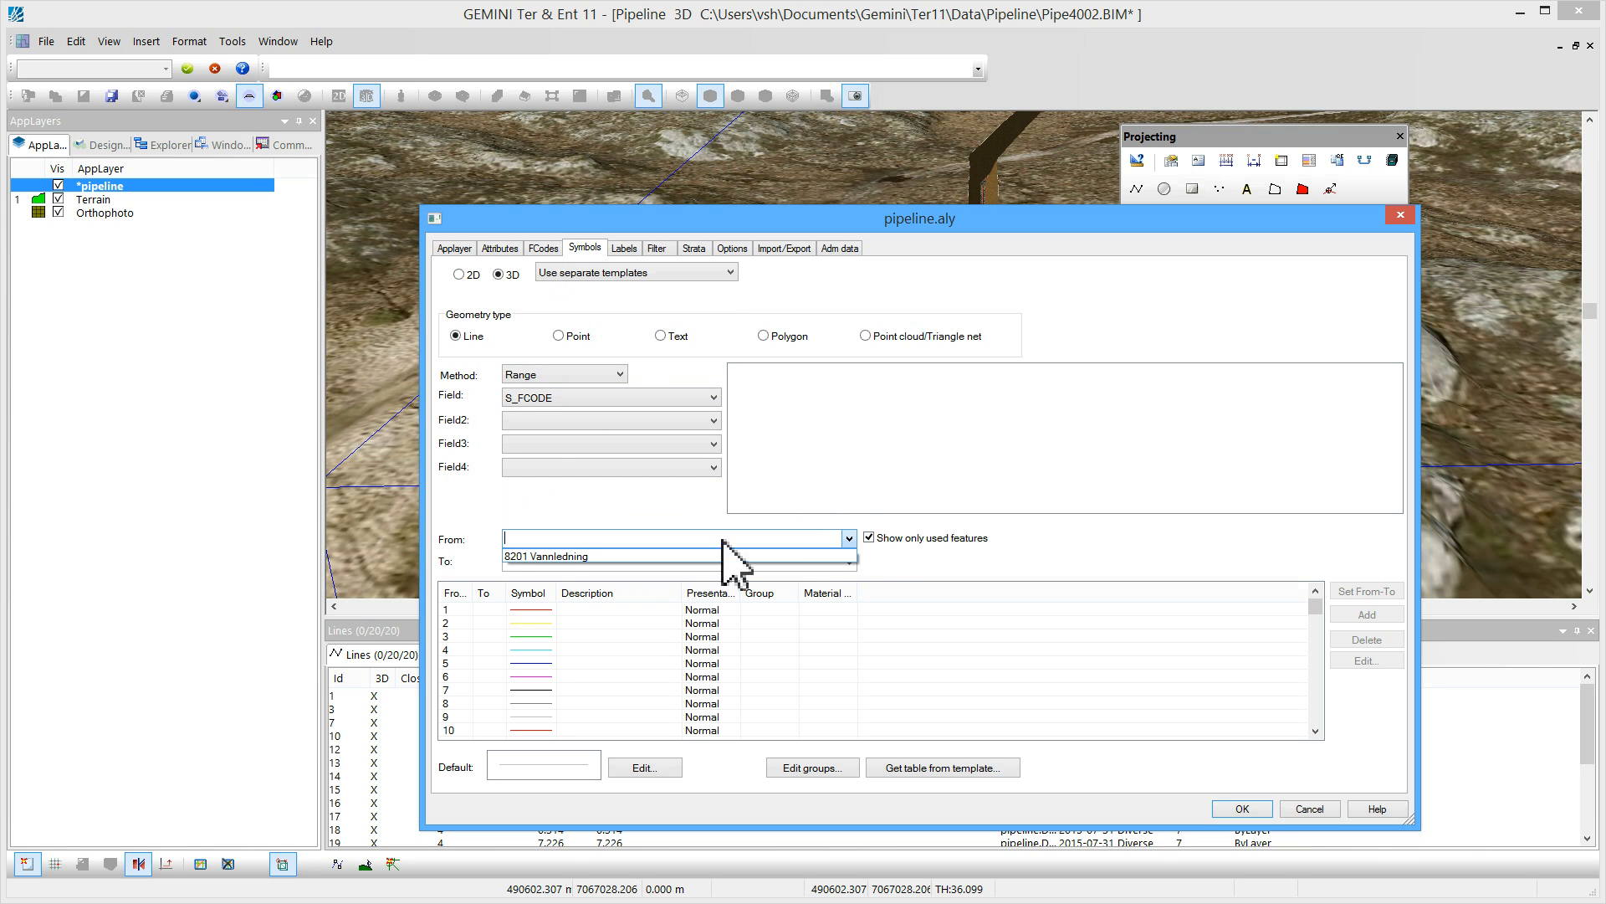
{"action": "left_click", "coordinate": [548, 556]}
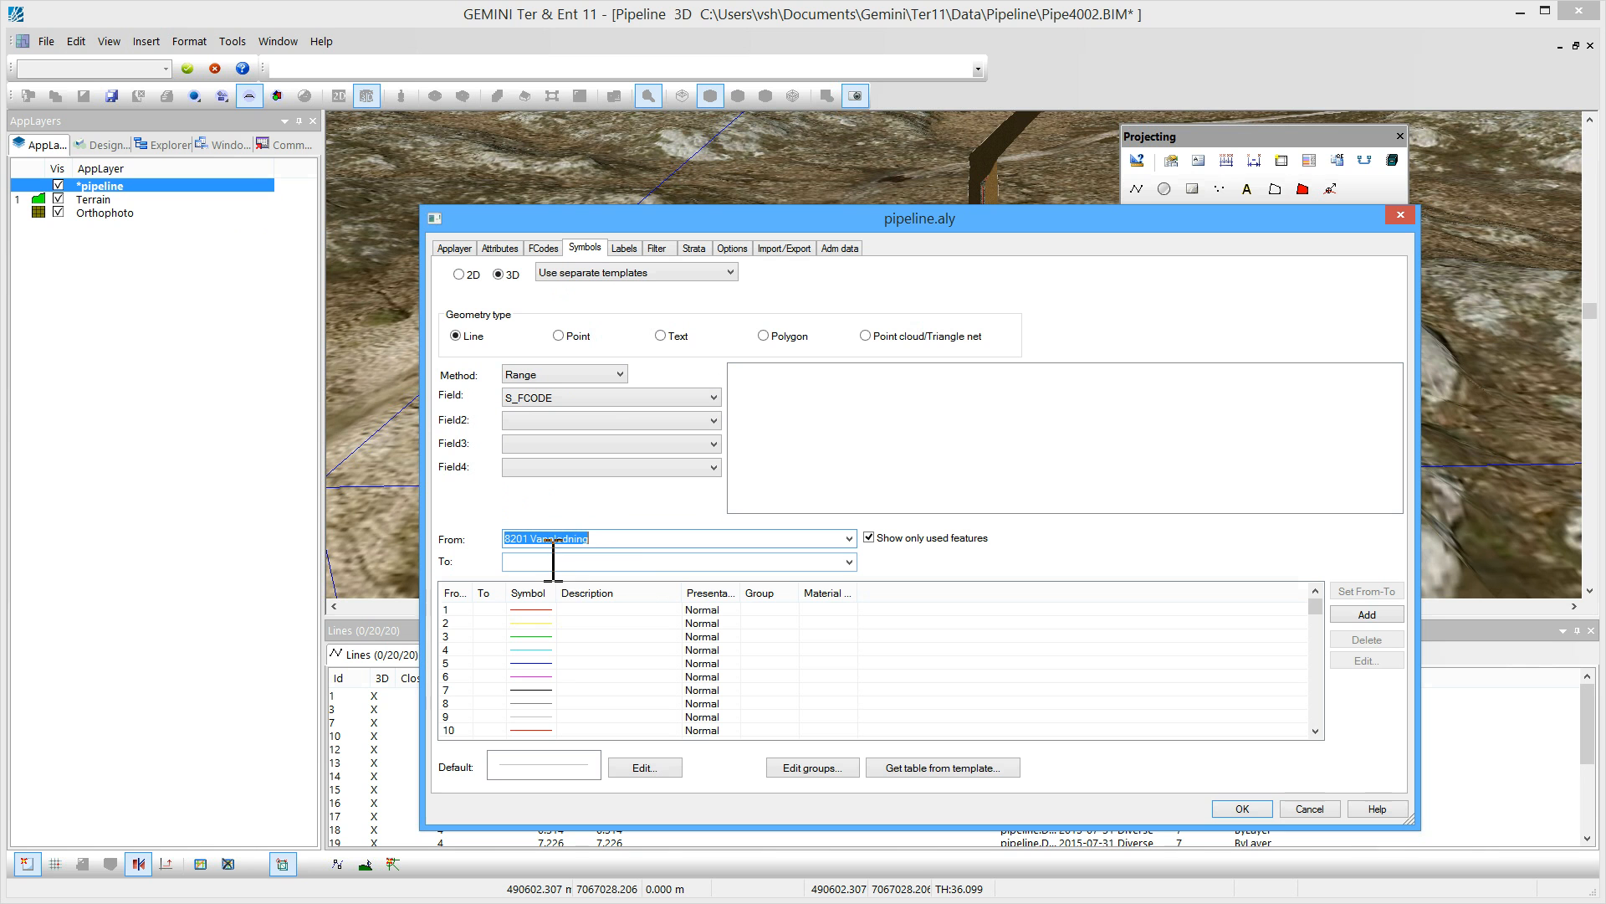
Add a Pipe presentation for 8201 with diameter 1, thickness 0.02, Bottom outer reference line and elbows of inner radius 1
{"action": "left_click", "coordinate": [1367, 615]}
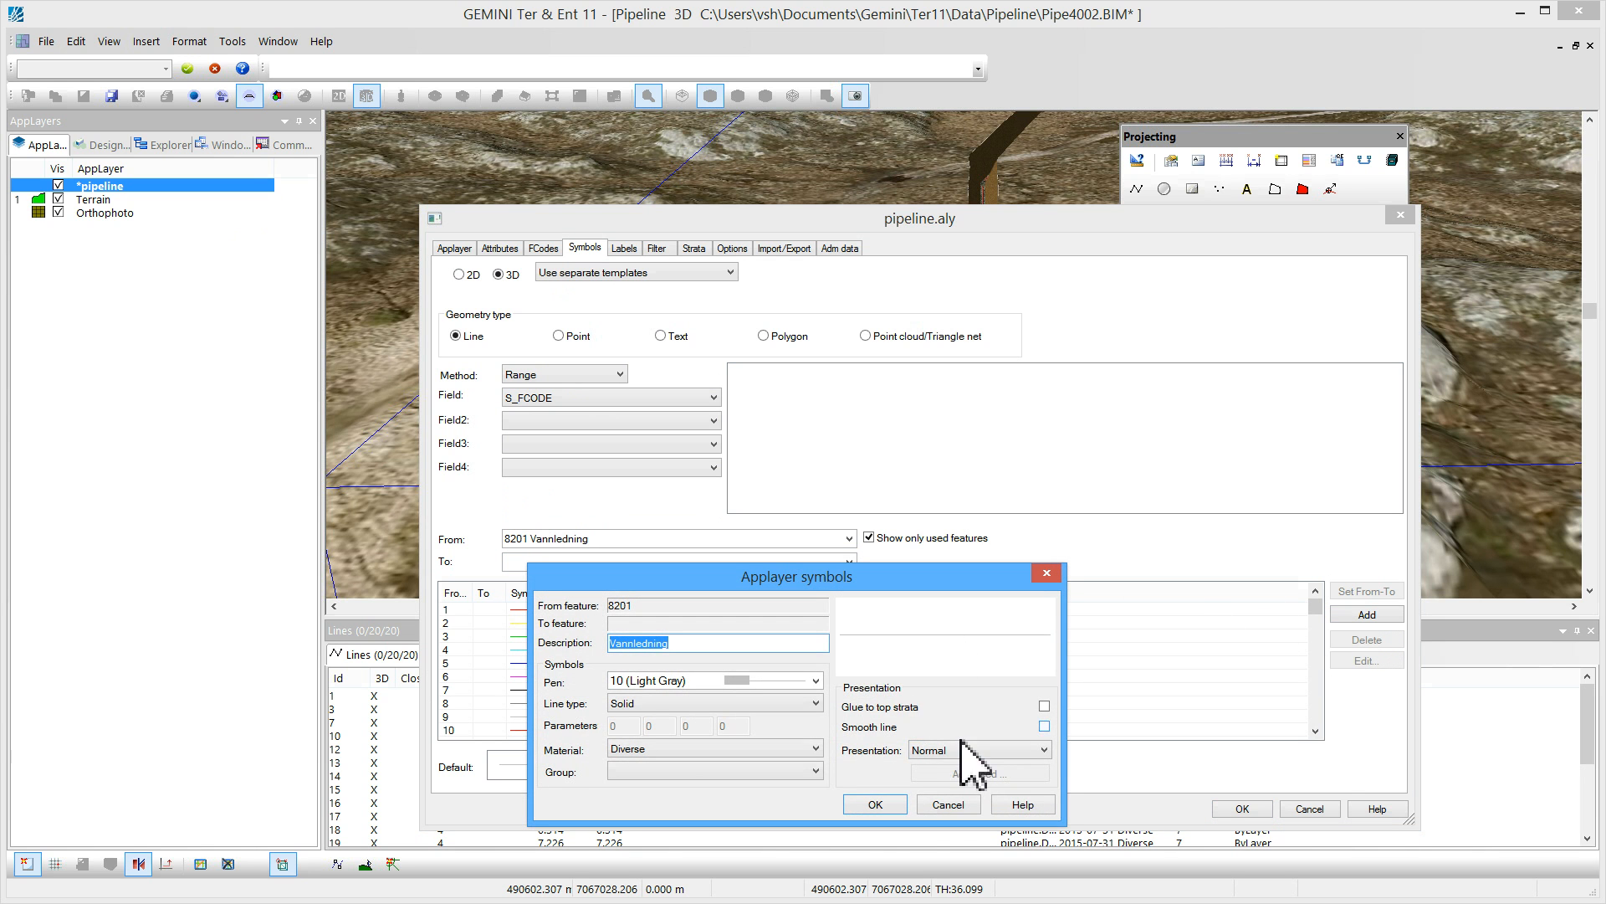
{"action": "left_click", "coordinate": [966, 750]}
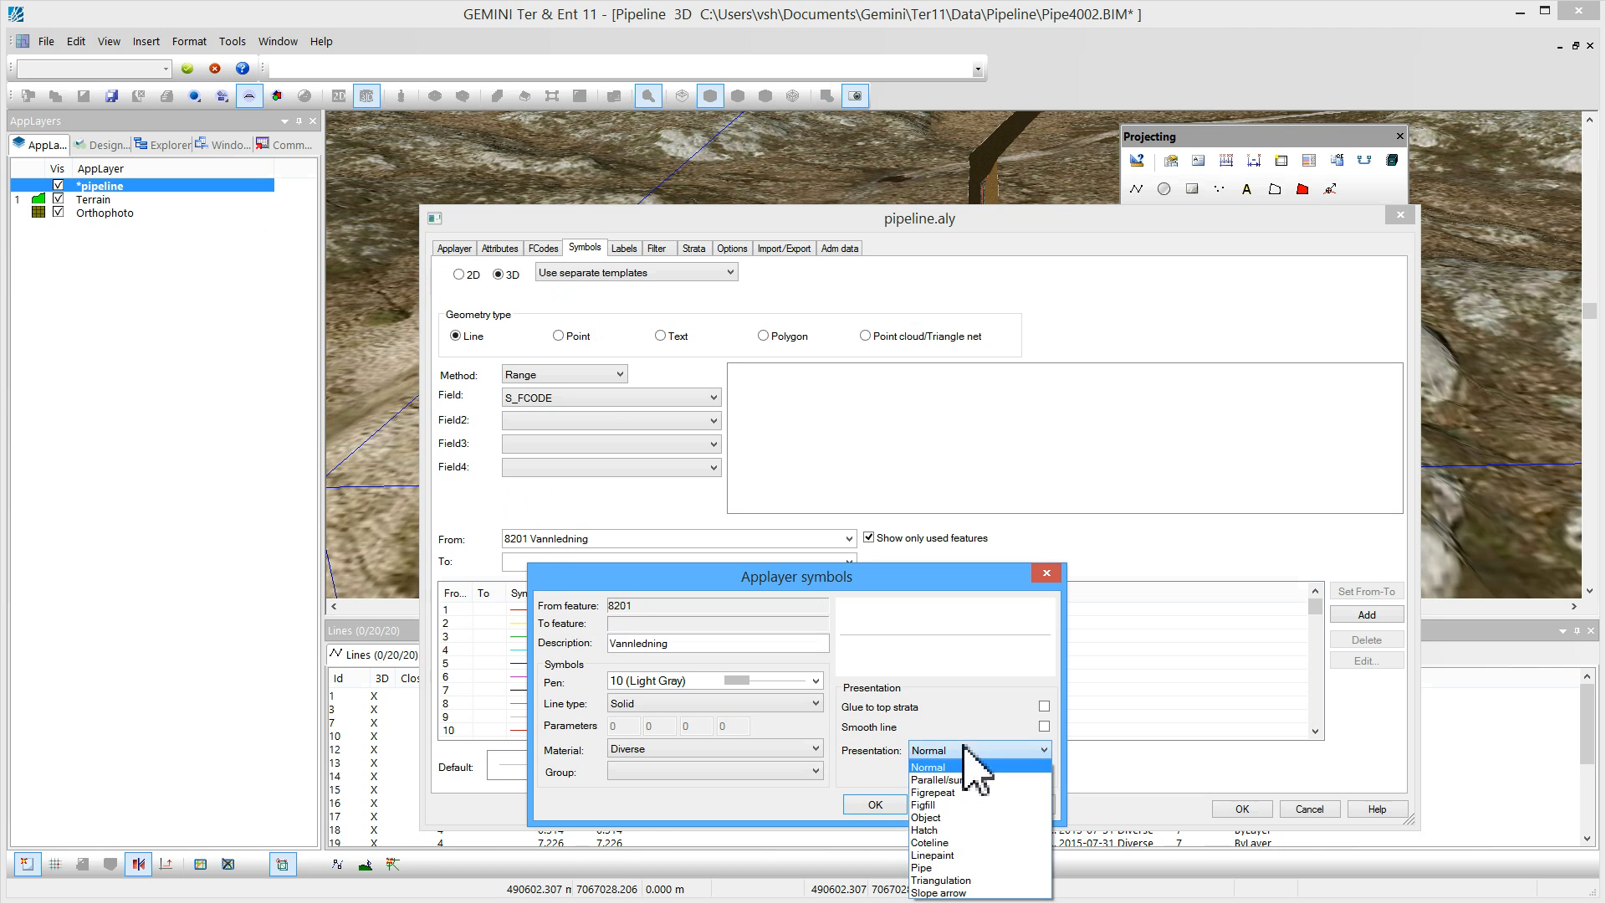
{"action": "left_click", "coordinate": [953, 867]}
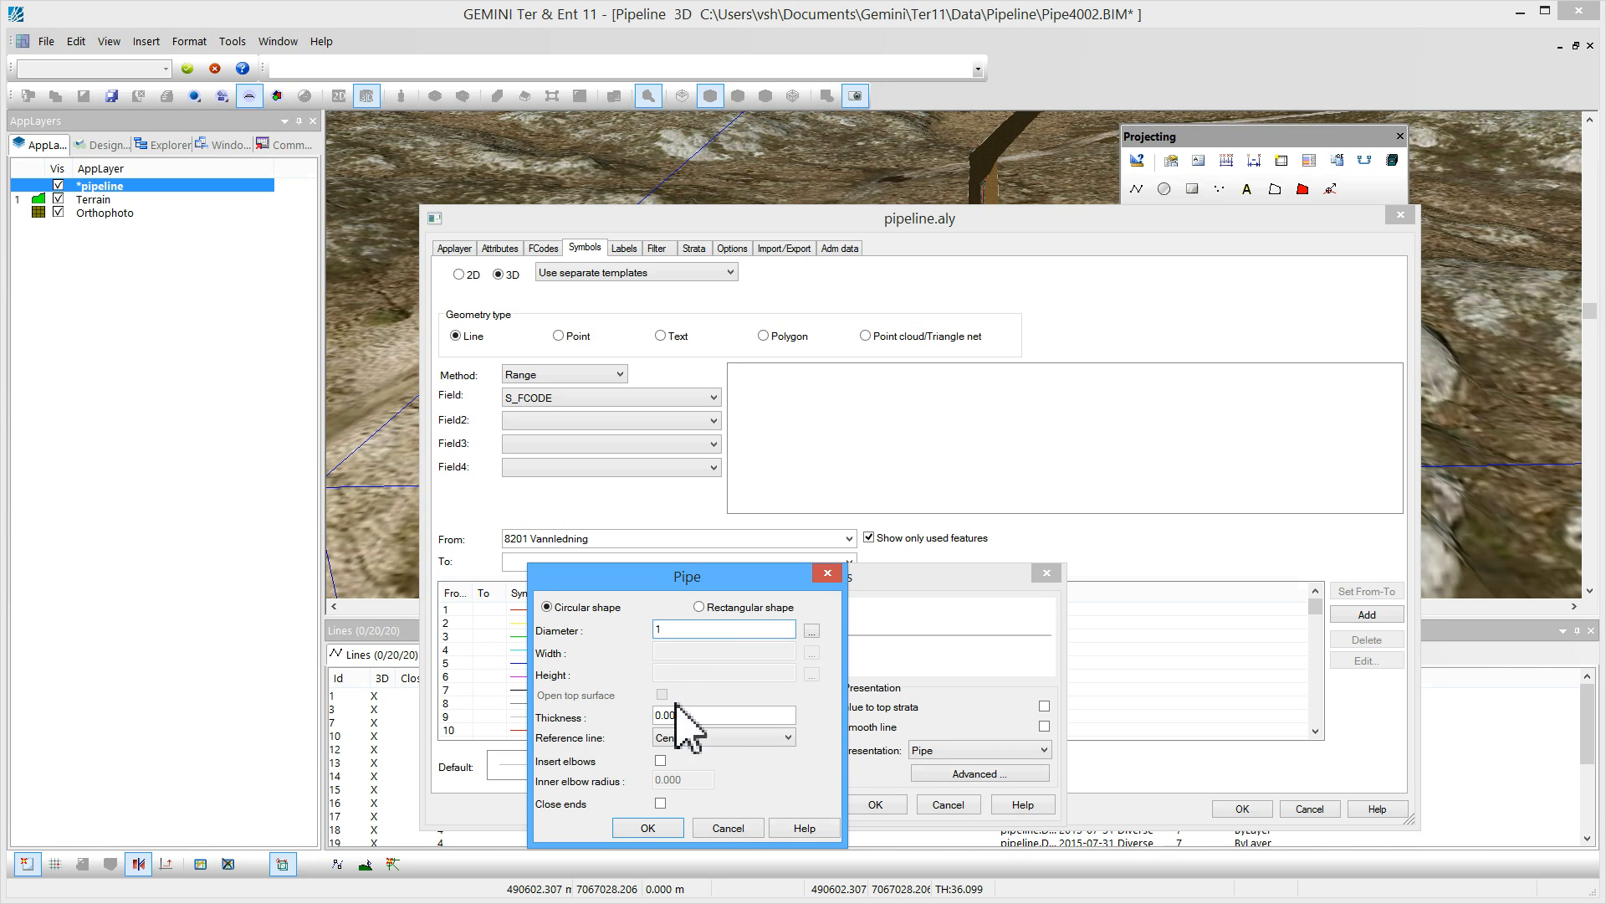
{"action": "left_click_drag", "start_coordinate": [671, 716], "coordinate": [732, 719]}
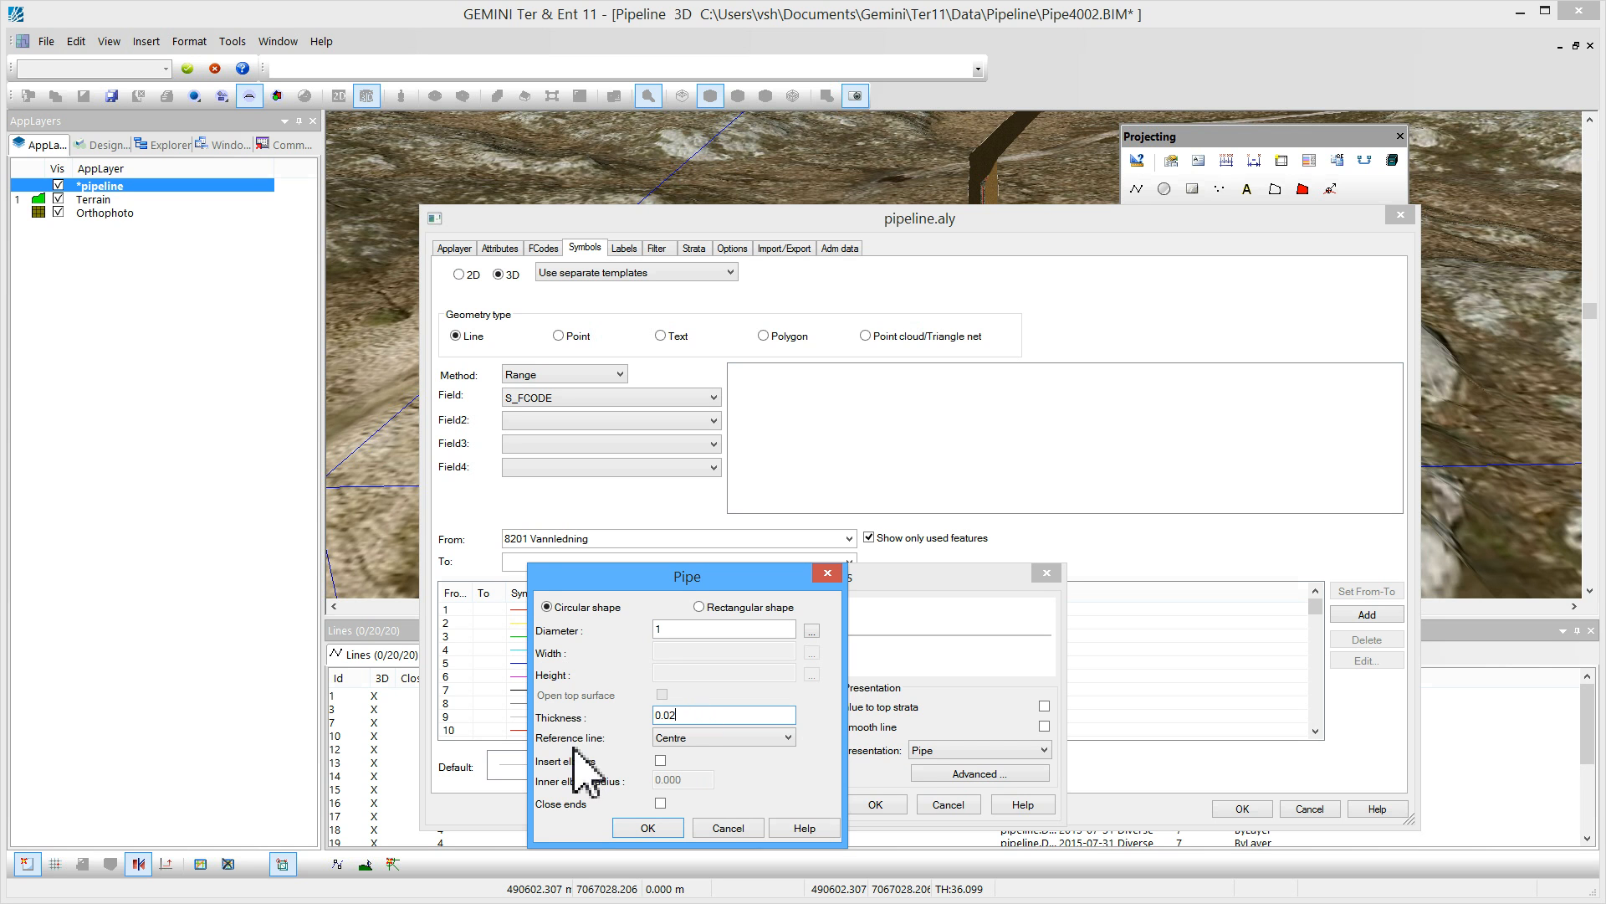
{"action": "left_click", "coordinate": [692, 739]}
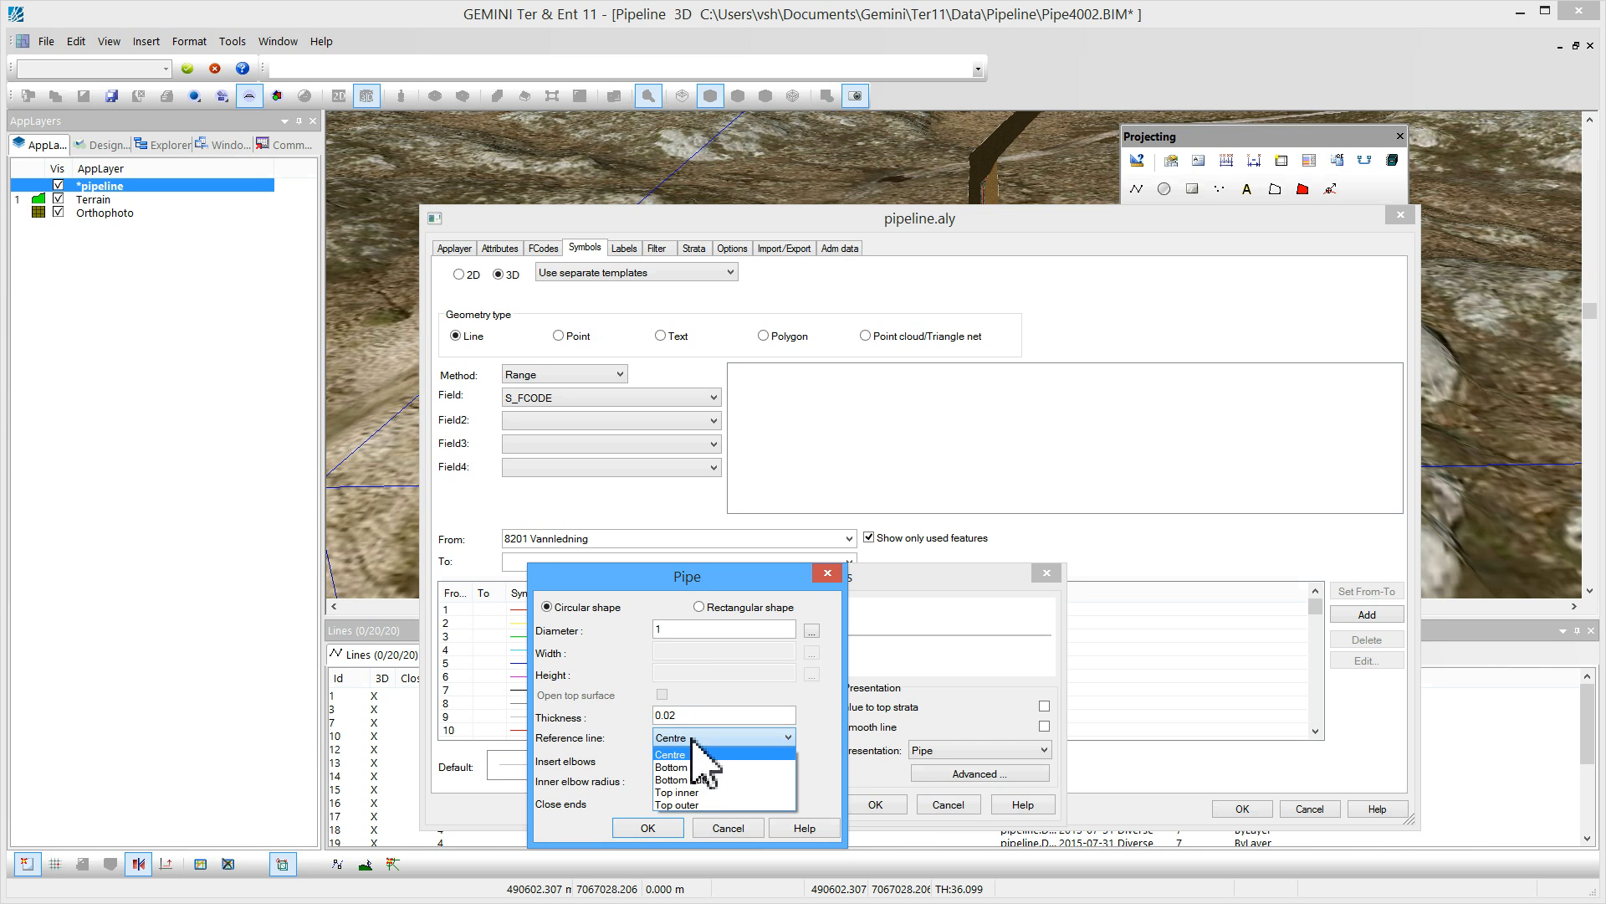
{"action": "left_click", "coordinate": [710, 779]}
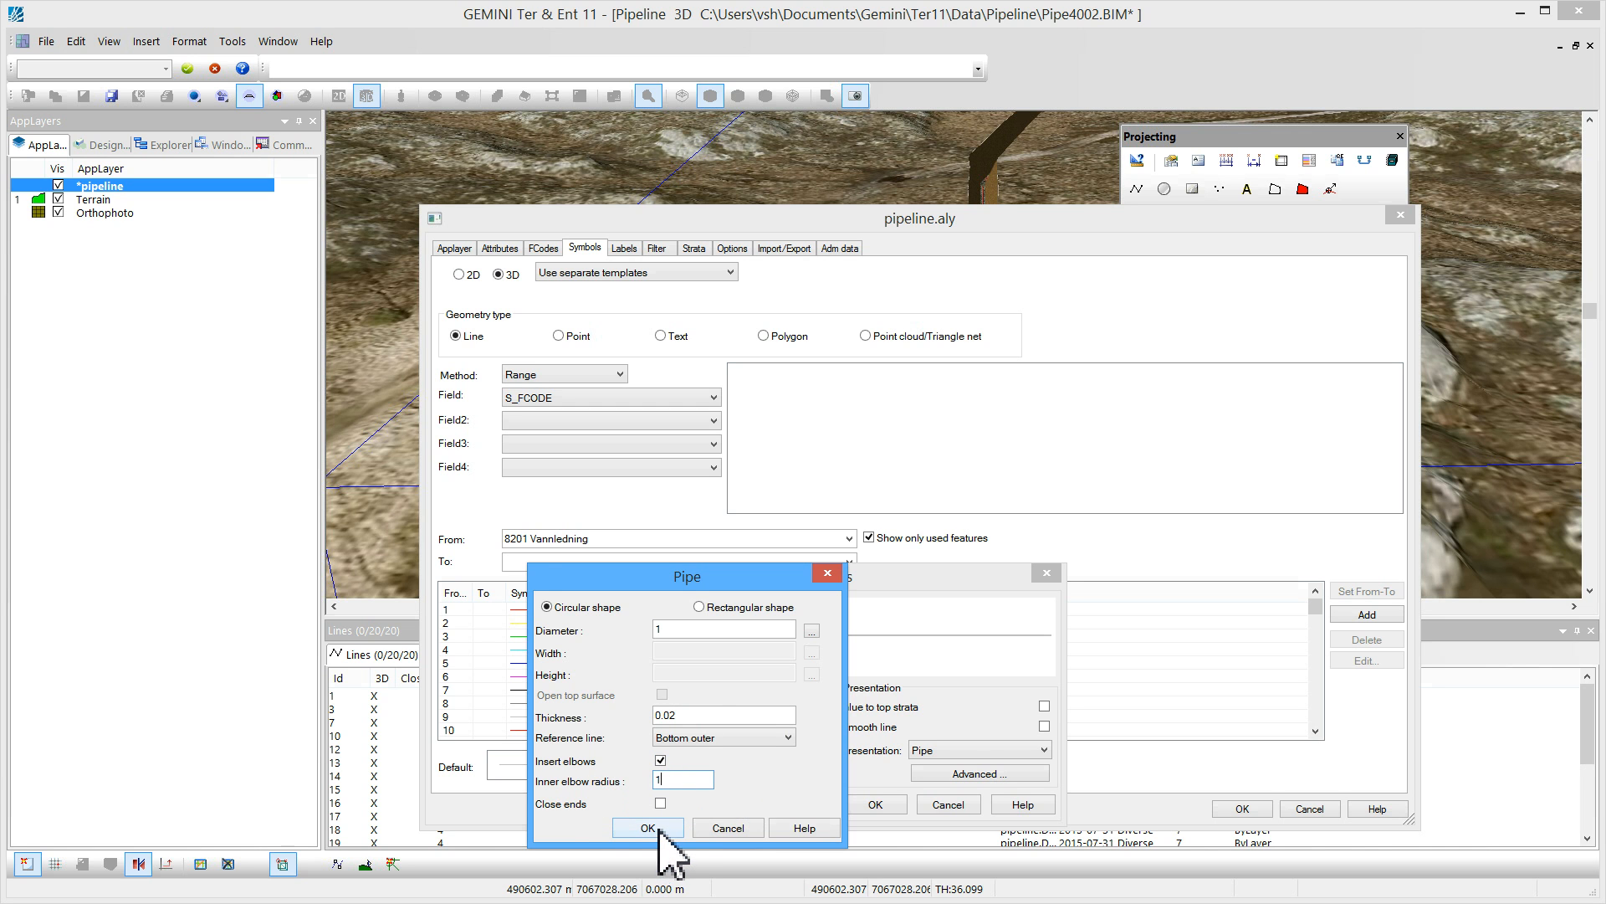
{"action": "left_click", "coordinate": [649, 828]}
{"action": "left_click", "coordinate": [887, 805]}
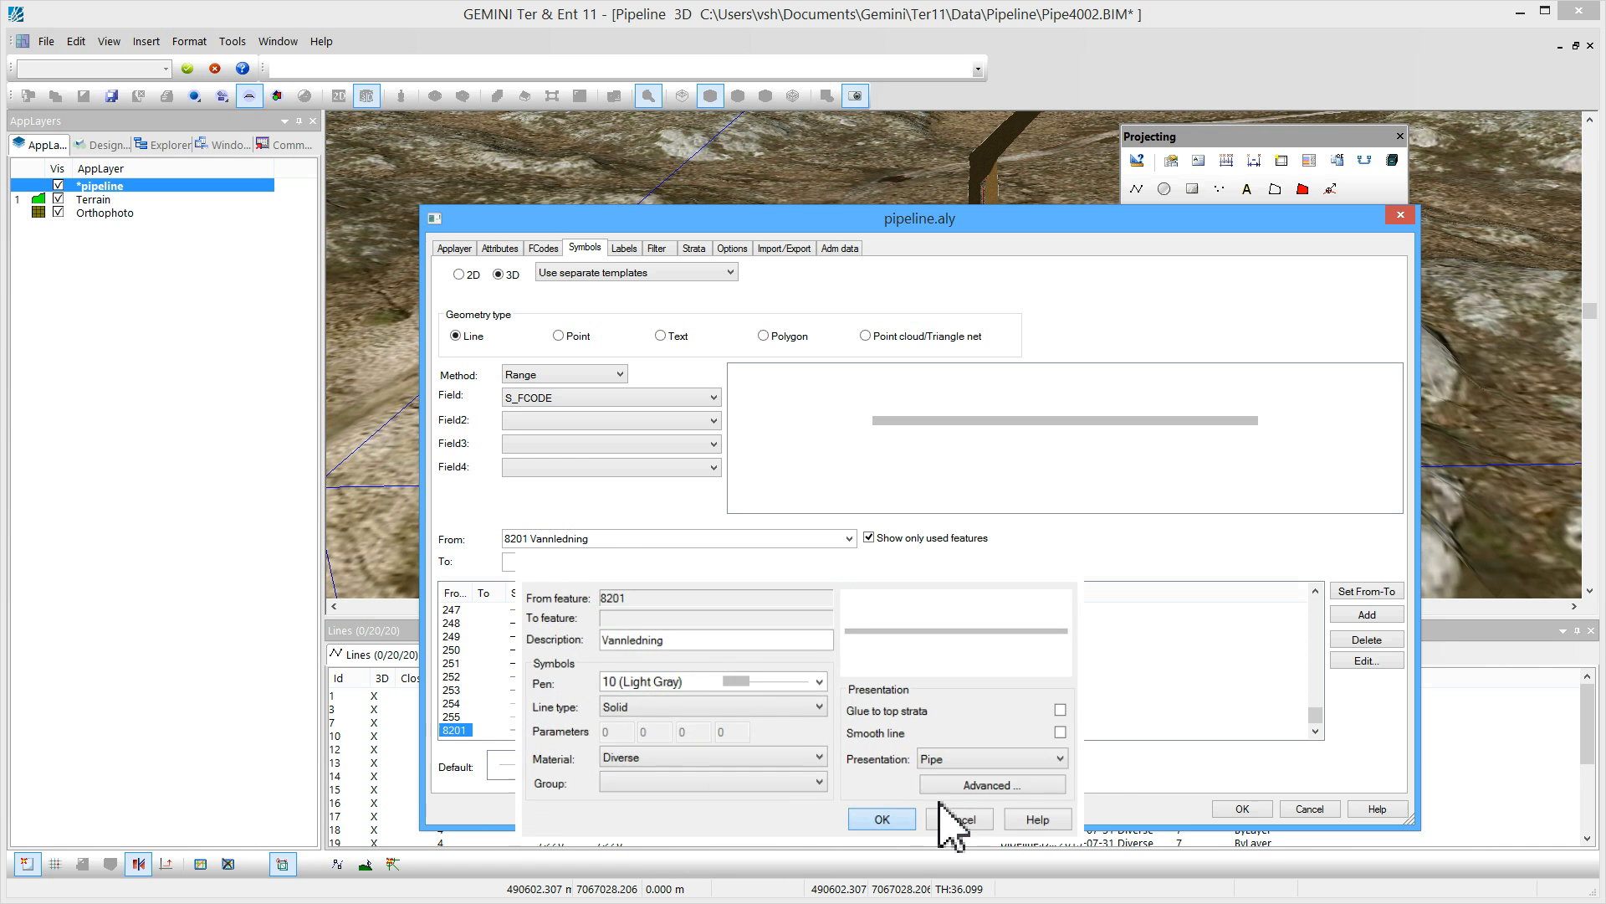
{"action": "left_click", "coordinate": [1240, 807]}
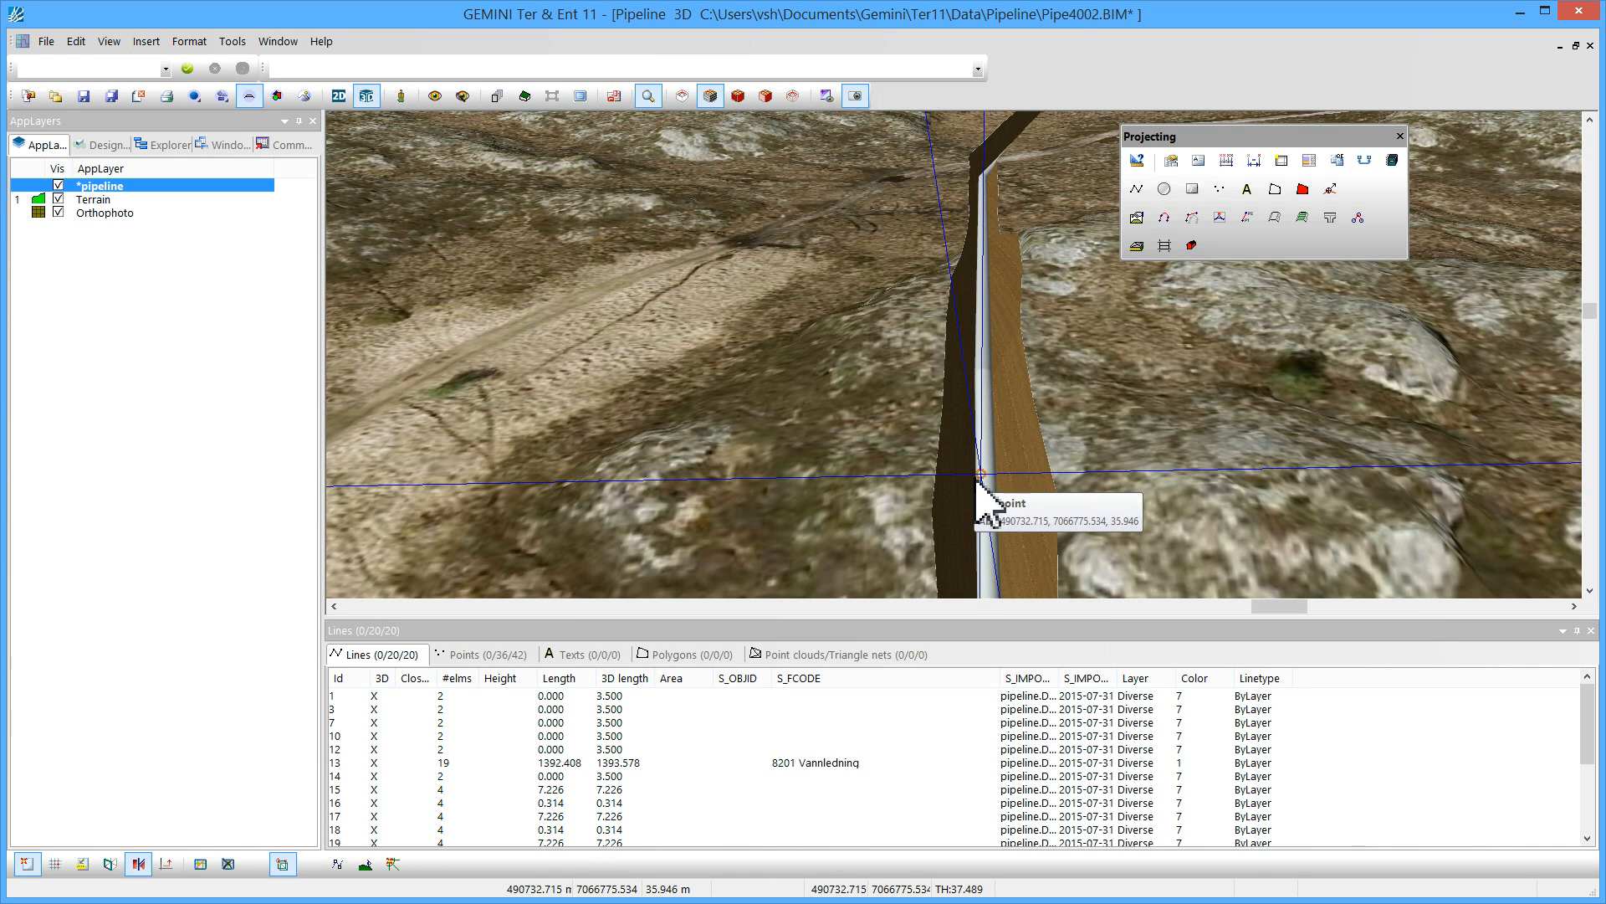
Examine the pipe symbol lying inside the trench in 3D
{"action": "left_click_drag", "start_coordinate": [1004, 531], "coordinate": [998, 193]}
{"action": "scroll", "coordinate": [1031, 529], "scroll_direction": "down", "scroll_amount": 4}
{"action": "middle_click_drag", "start_coordinate": [1032, 530], "coordinate": [1033, 388]}
{"action": "left_click_drag", "start_coordinate": [1040, 512], "coordinate": [1144, 367]}
{"action": "middle_click_drag", "start_coordinate": [1115, 544], "coordinate": [1122, 534]}
{"action": "scroll", "coordinate": [1122, 534], "scroll_direction": "up", "scroll_amount": 3}
{"action": "left_click_drag", "start_coordinate": [1262, 515], "coordinate": [1149, 415]}
{"action": "scroll", "coordinate": [1168, 414], "scroll_direction": "down", "scroll_amount": 2}
{"action": "middle_click_drag", "start_coordinate": [1339, 415], "coordinate": [1222, 436]}
{"action": "middle_click_drag", "start_coordinate": [1399, 413], "coordinate": [1208, 432]}
{"action": "middle_click_drag", "start_coordinate": [1321, 392], "coordinate": [1252, 460]}
{"action": "scroll", "coordinate": [1260, 440], "scroll_direction": "down", "scroll_amount": 4}
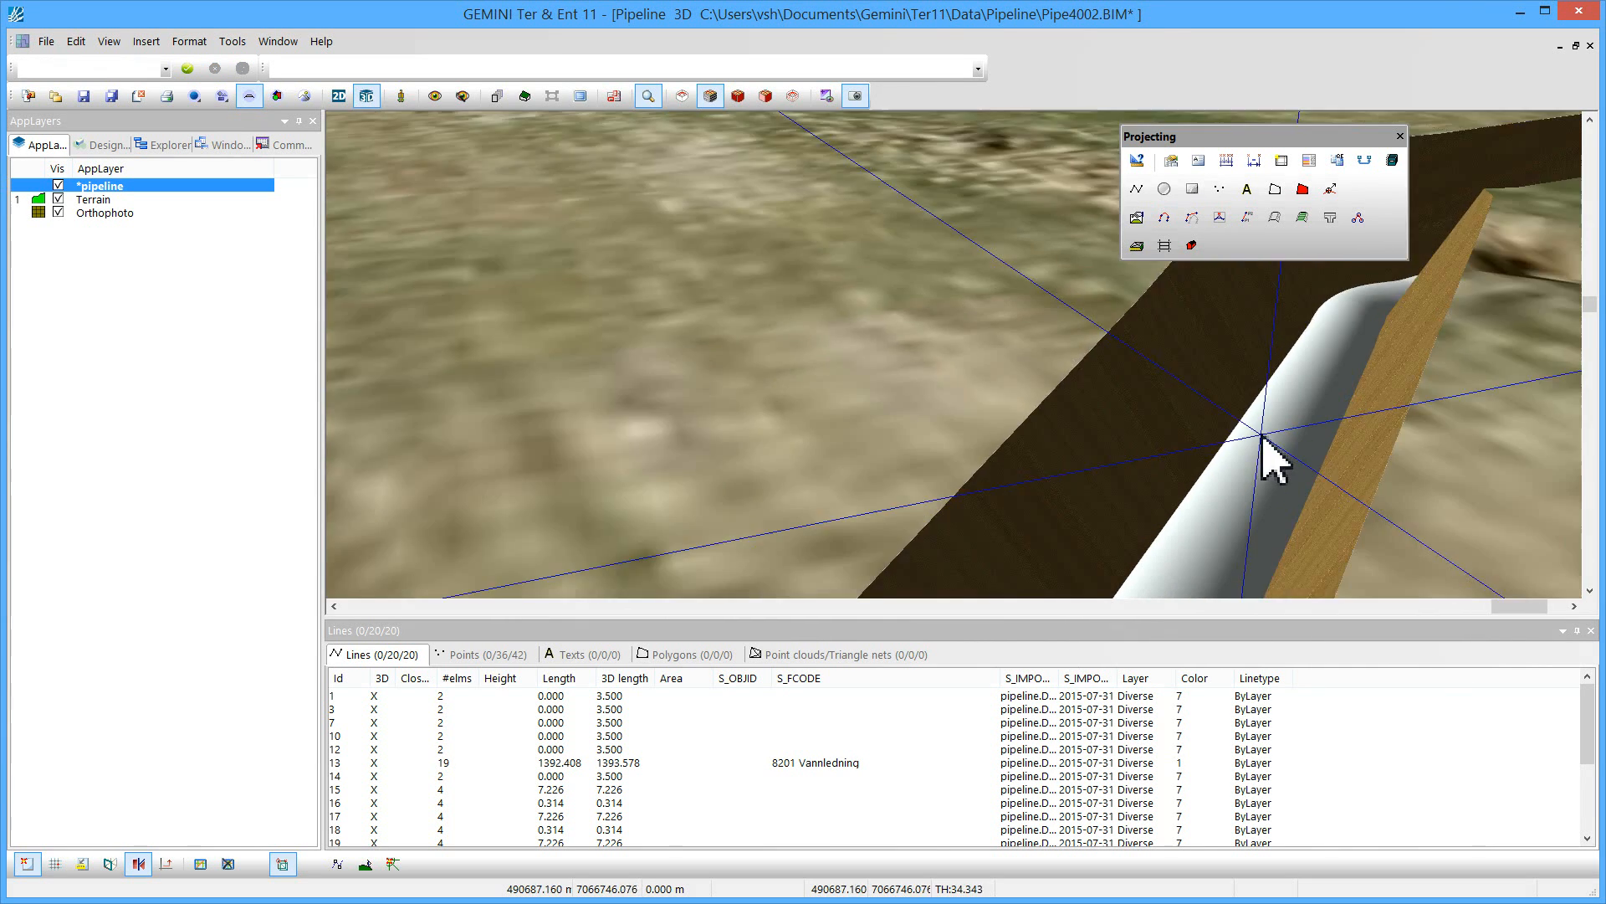
Generate cross sections along the selected Pipe road body
{"action": "left_click", "coordinate": [1265, 438]}
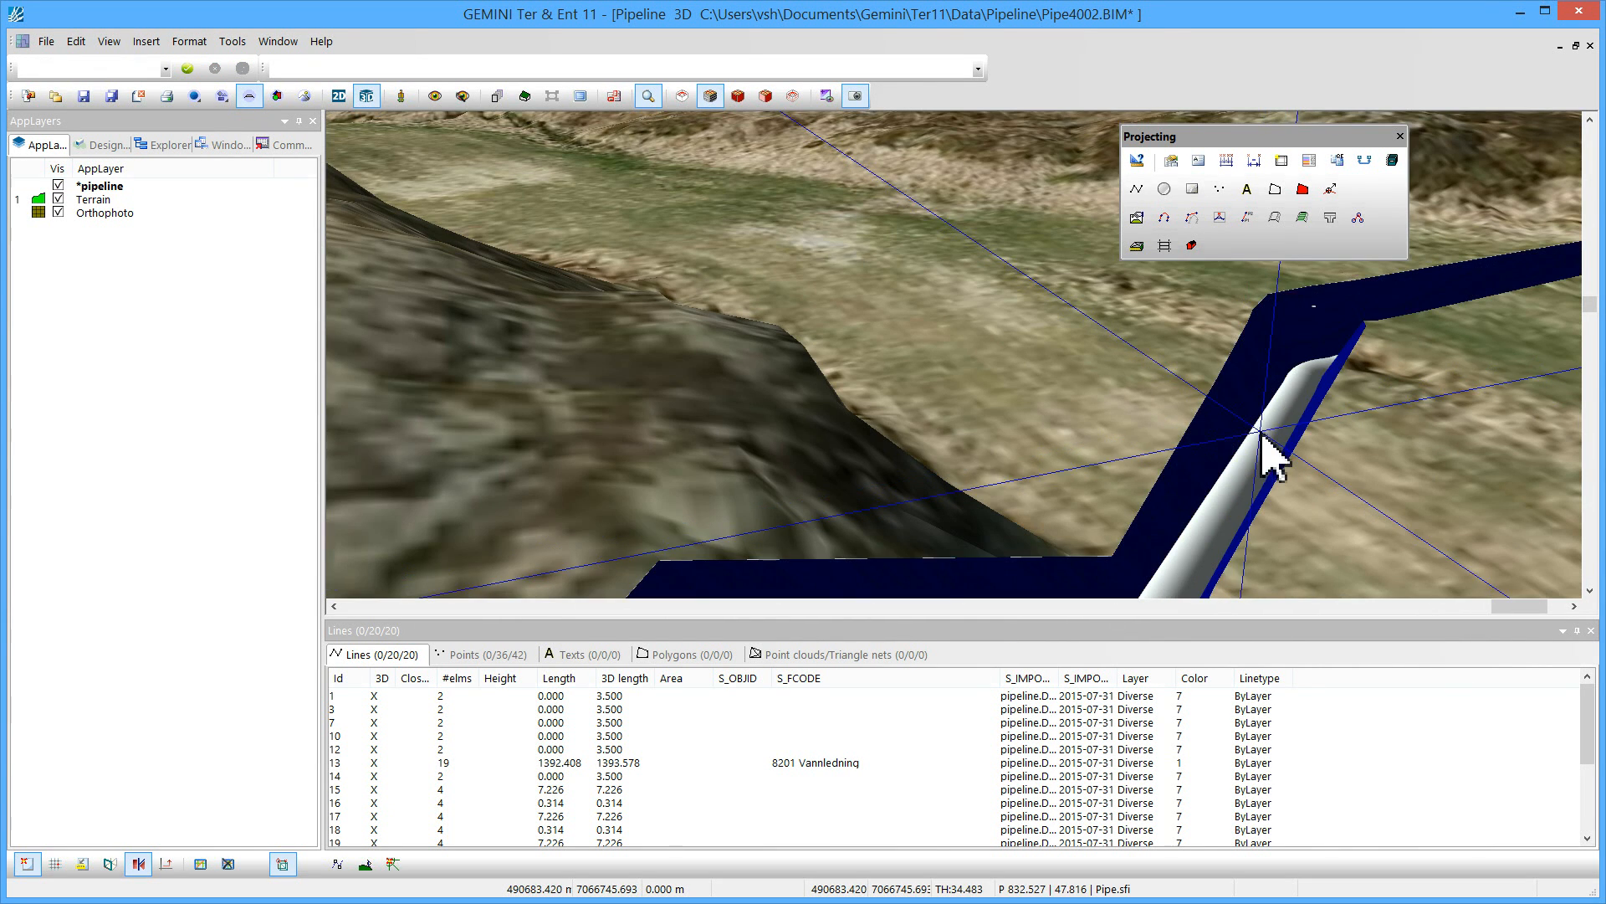
{"action": "middle_click_drag", "start_coordinate": [1233, 444], "coordinate": [1133, 387]}
{"action": "right_click", "coordinate": [1120, 358]}
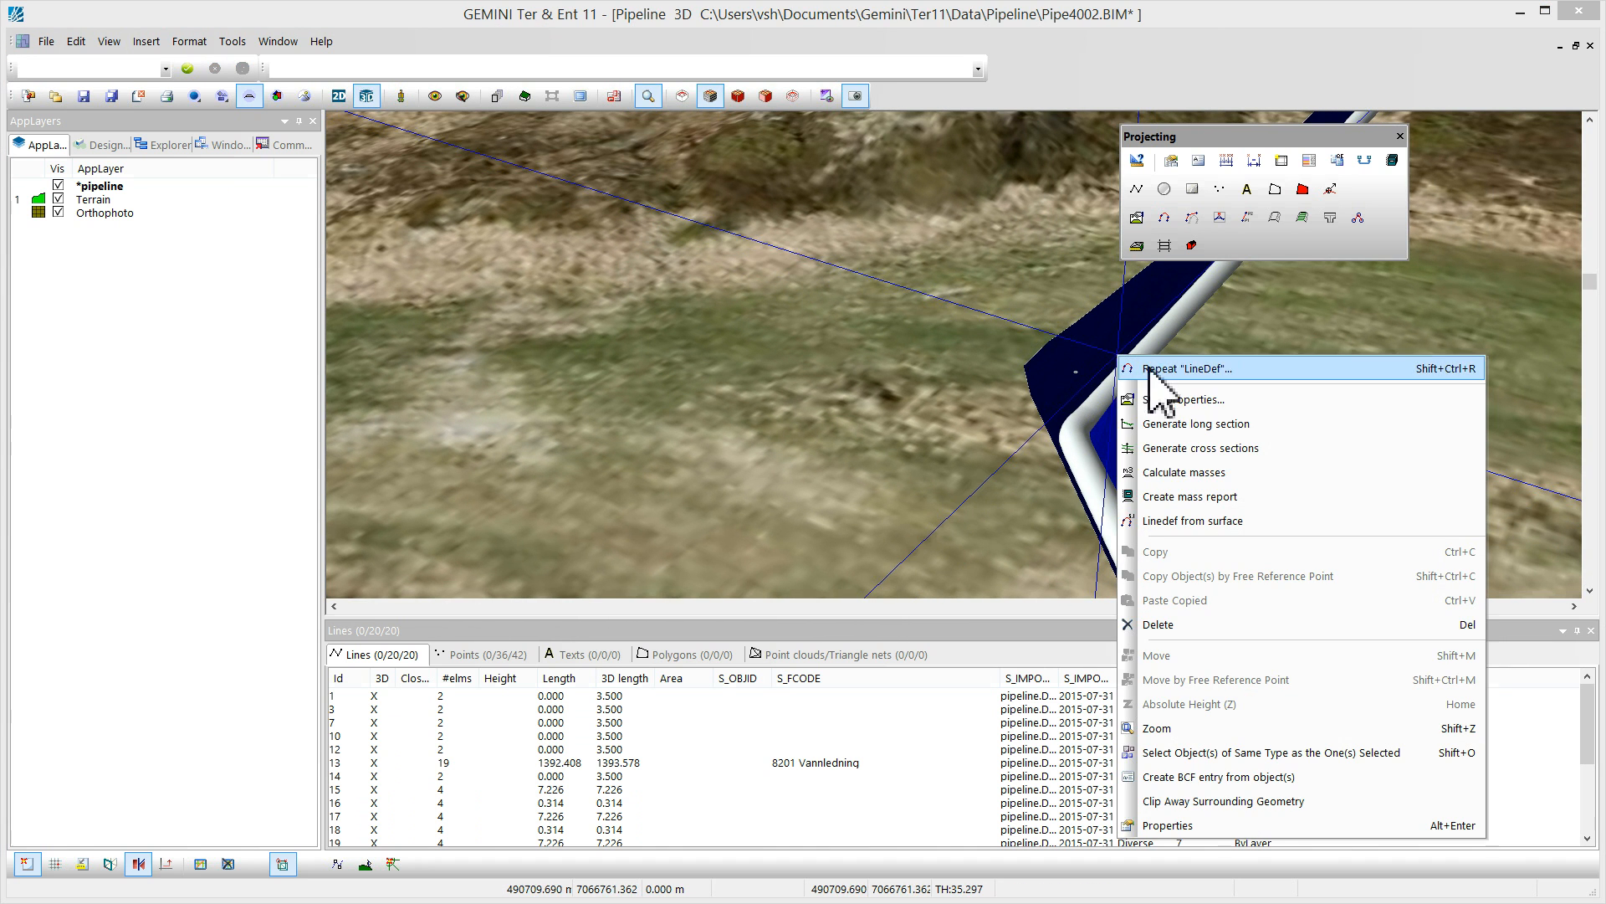
{"action": "left_click", "coordinate": [1184, 450]}
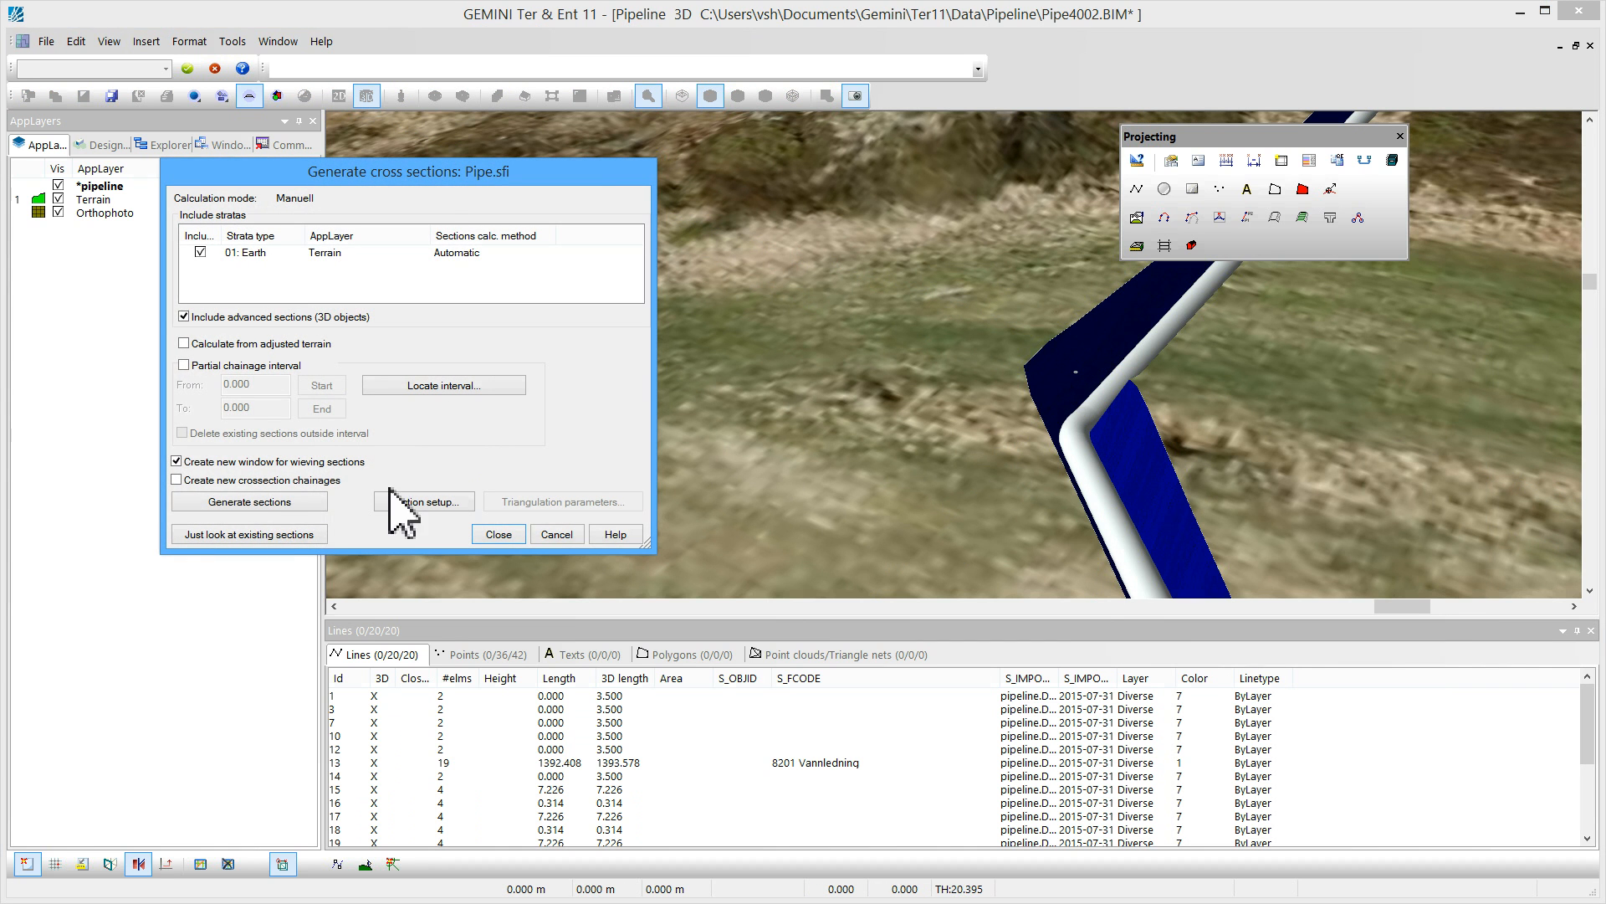
{"action": "left_click", "coordinate": [264, 507]}
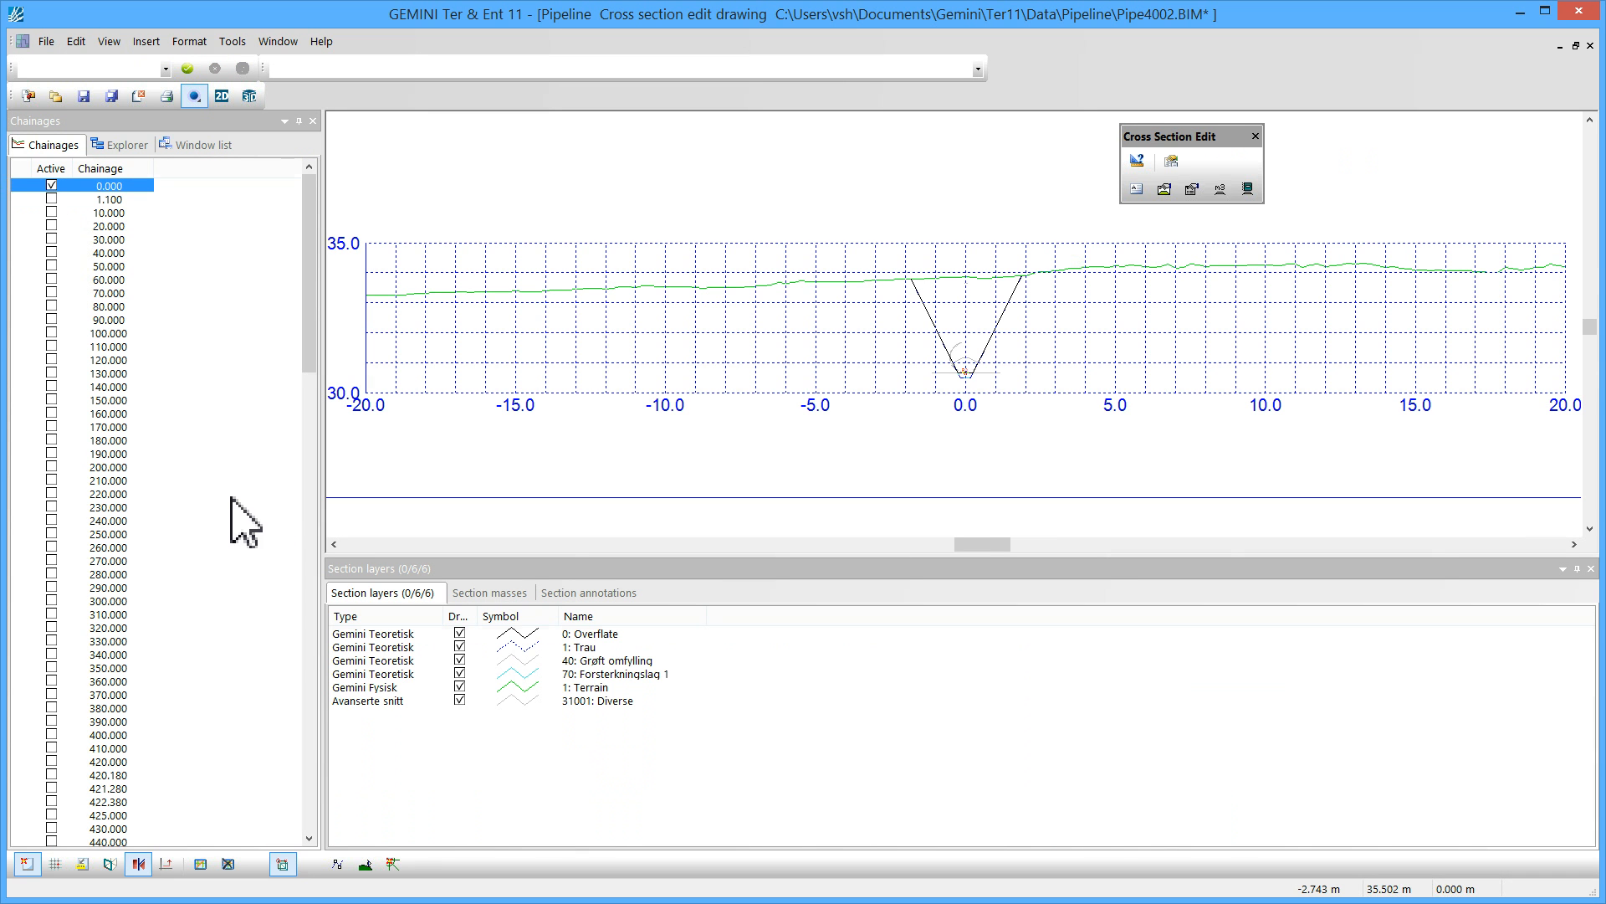
Display the cross section at chainage 200.000 and select the pipe's advanced section in it
{"action": "left_click", "coordinate": [51, 467]}
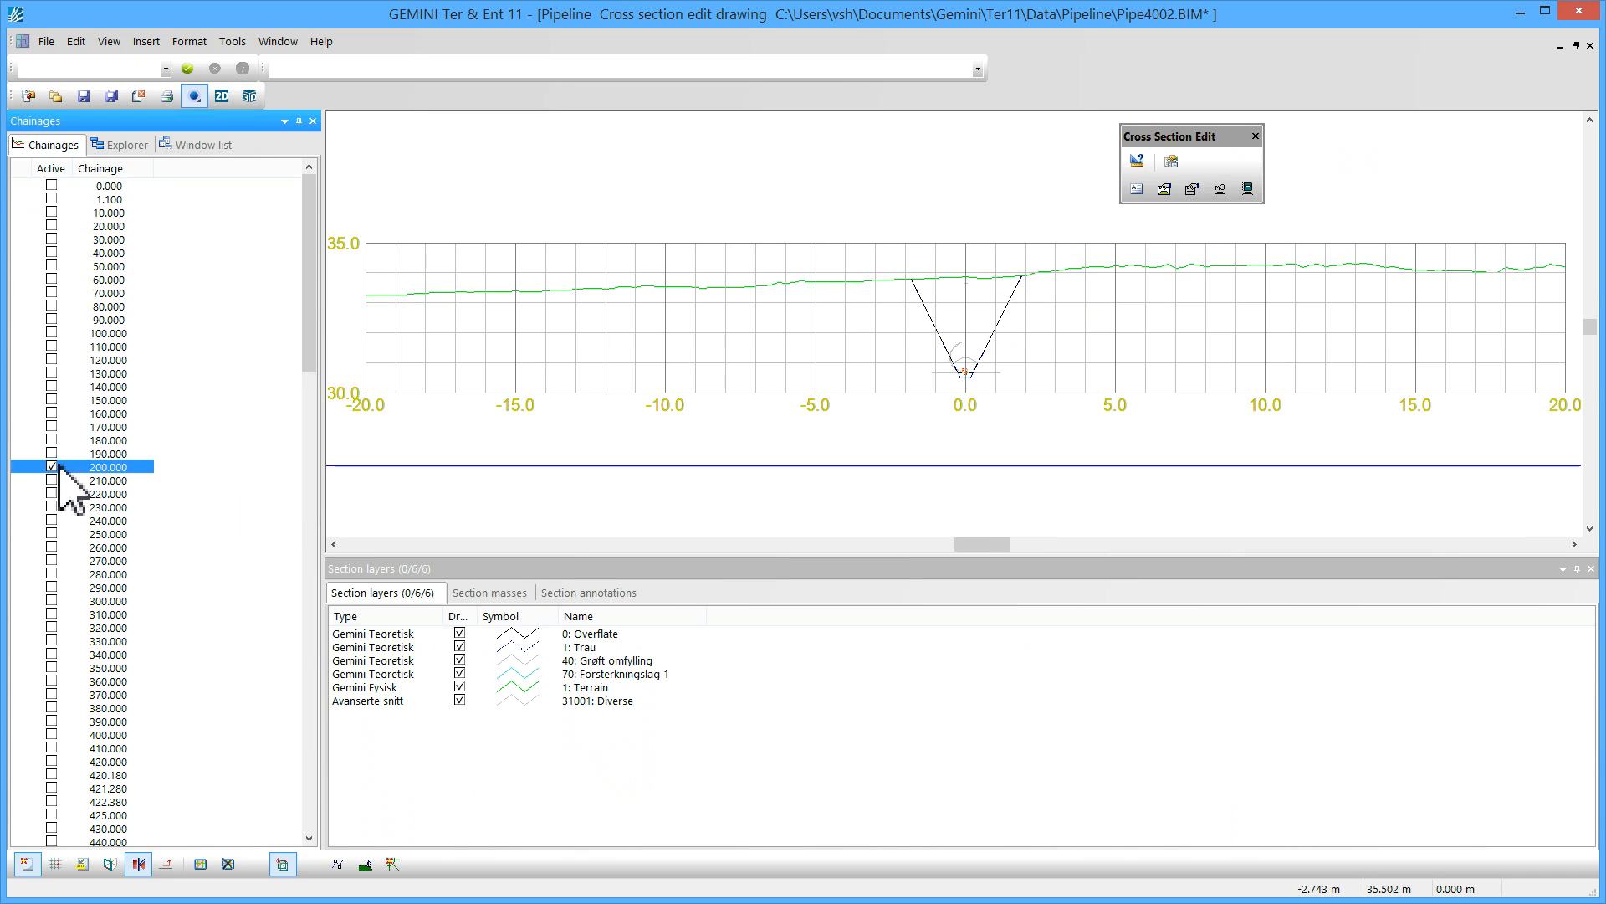
{"action": "scroll", "coordinate": [892, 393], "scroll_direction": "up", "scroll_amount": 5}
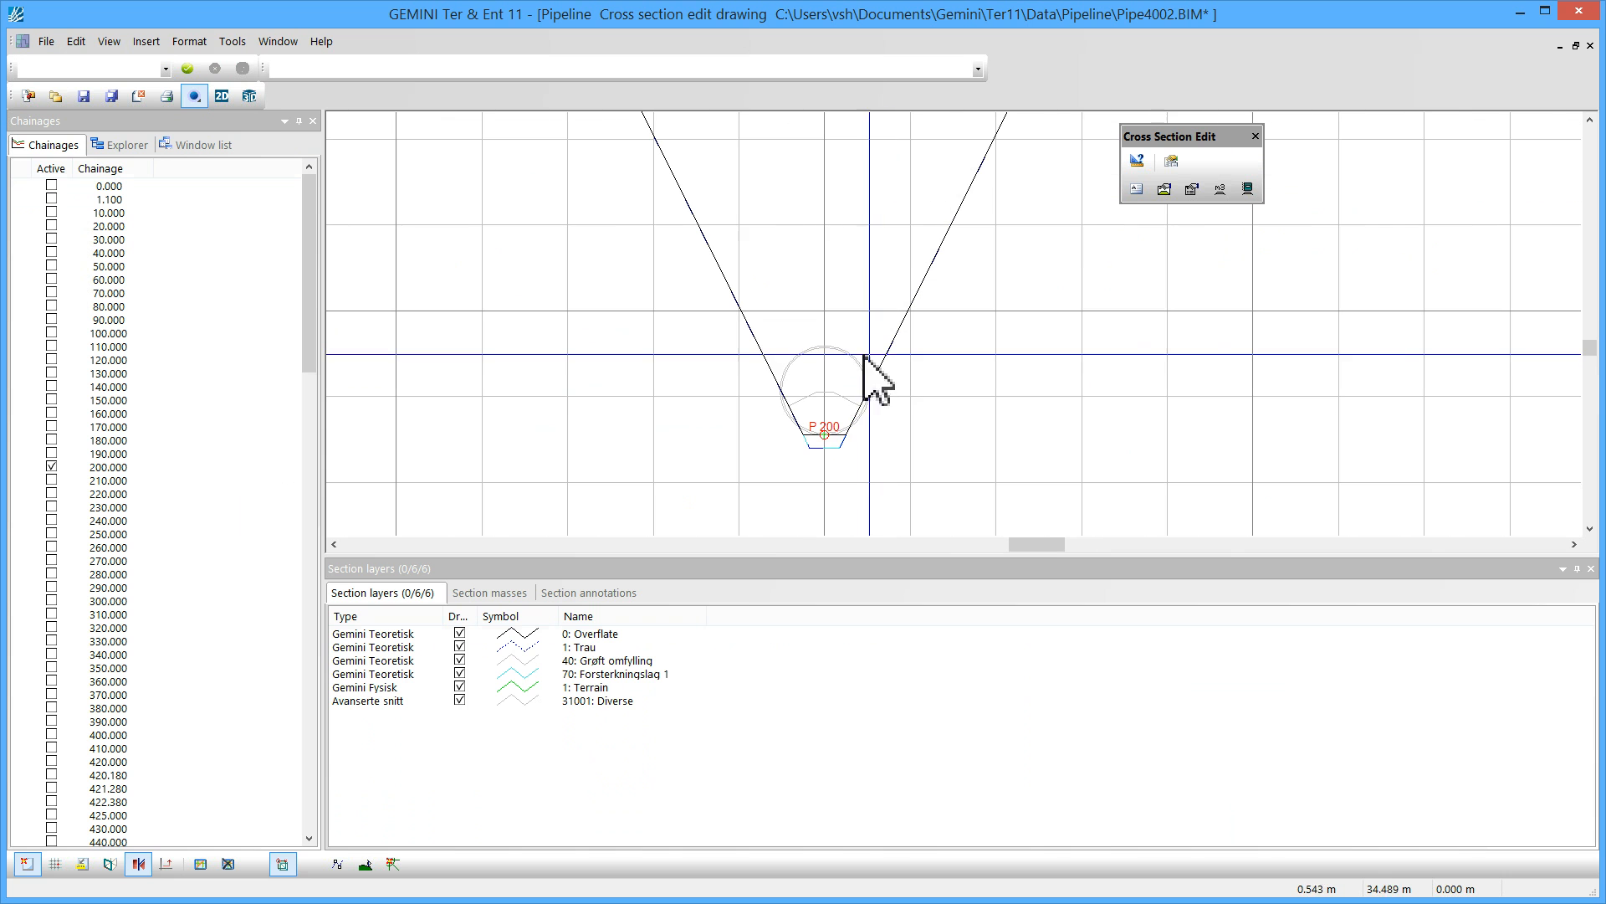
{"action": "left_click", "coordinate": [858, 372]}
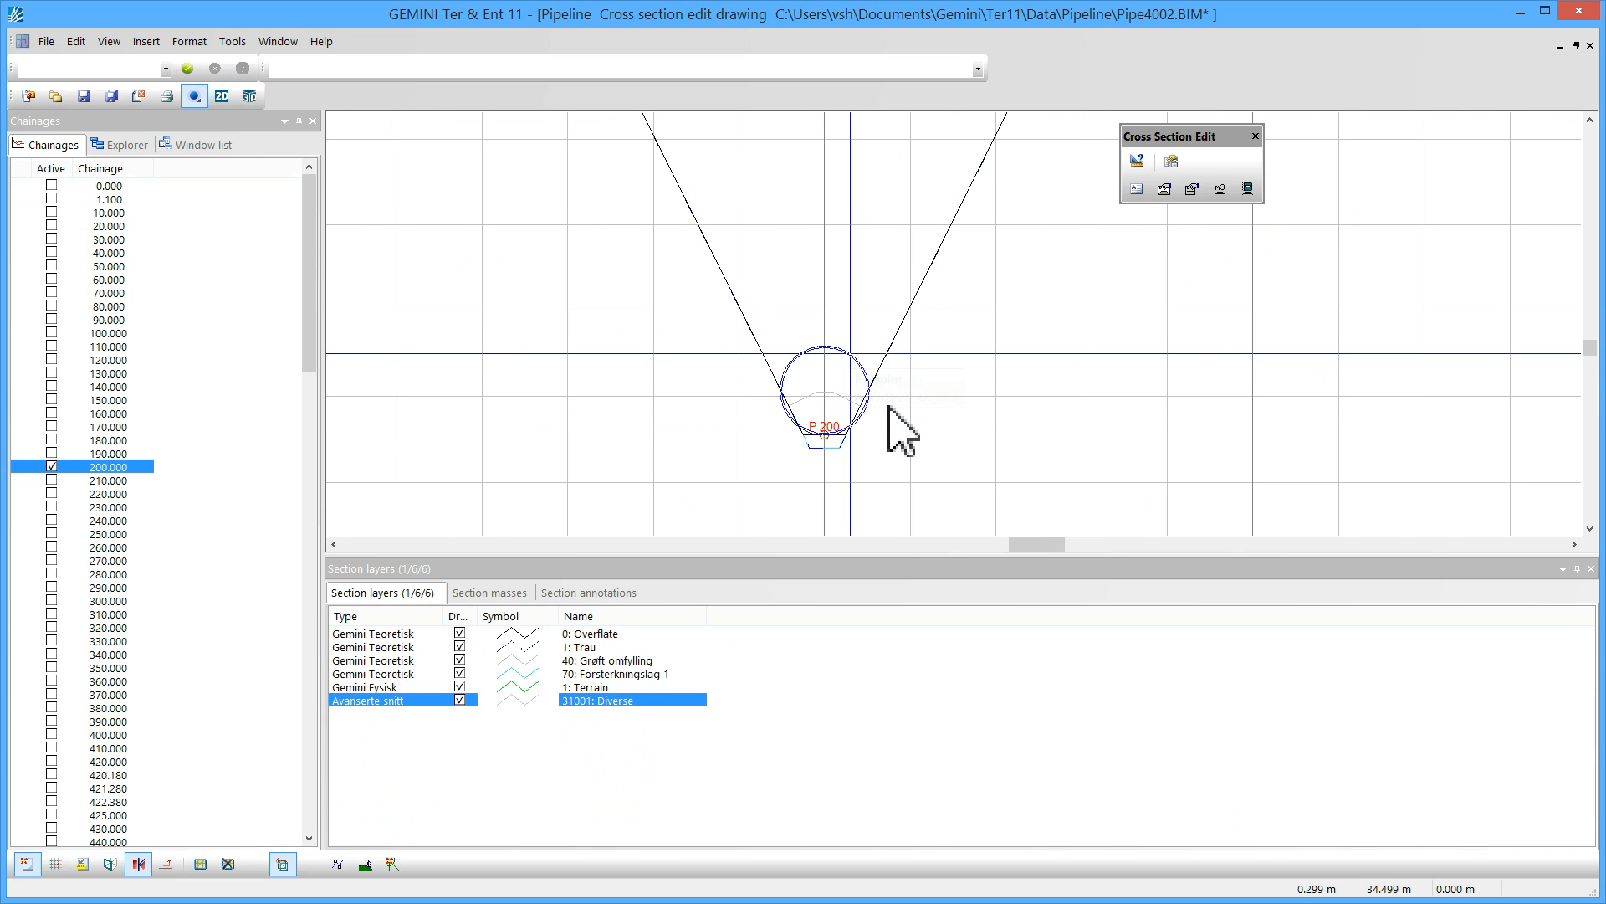
{"action": "scroll", "coordinate": [878, 402], "scroll_direction": "up", "scroll_amount": 3}
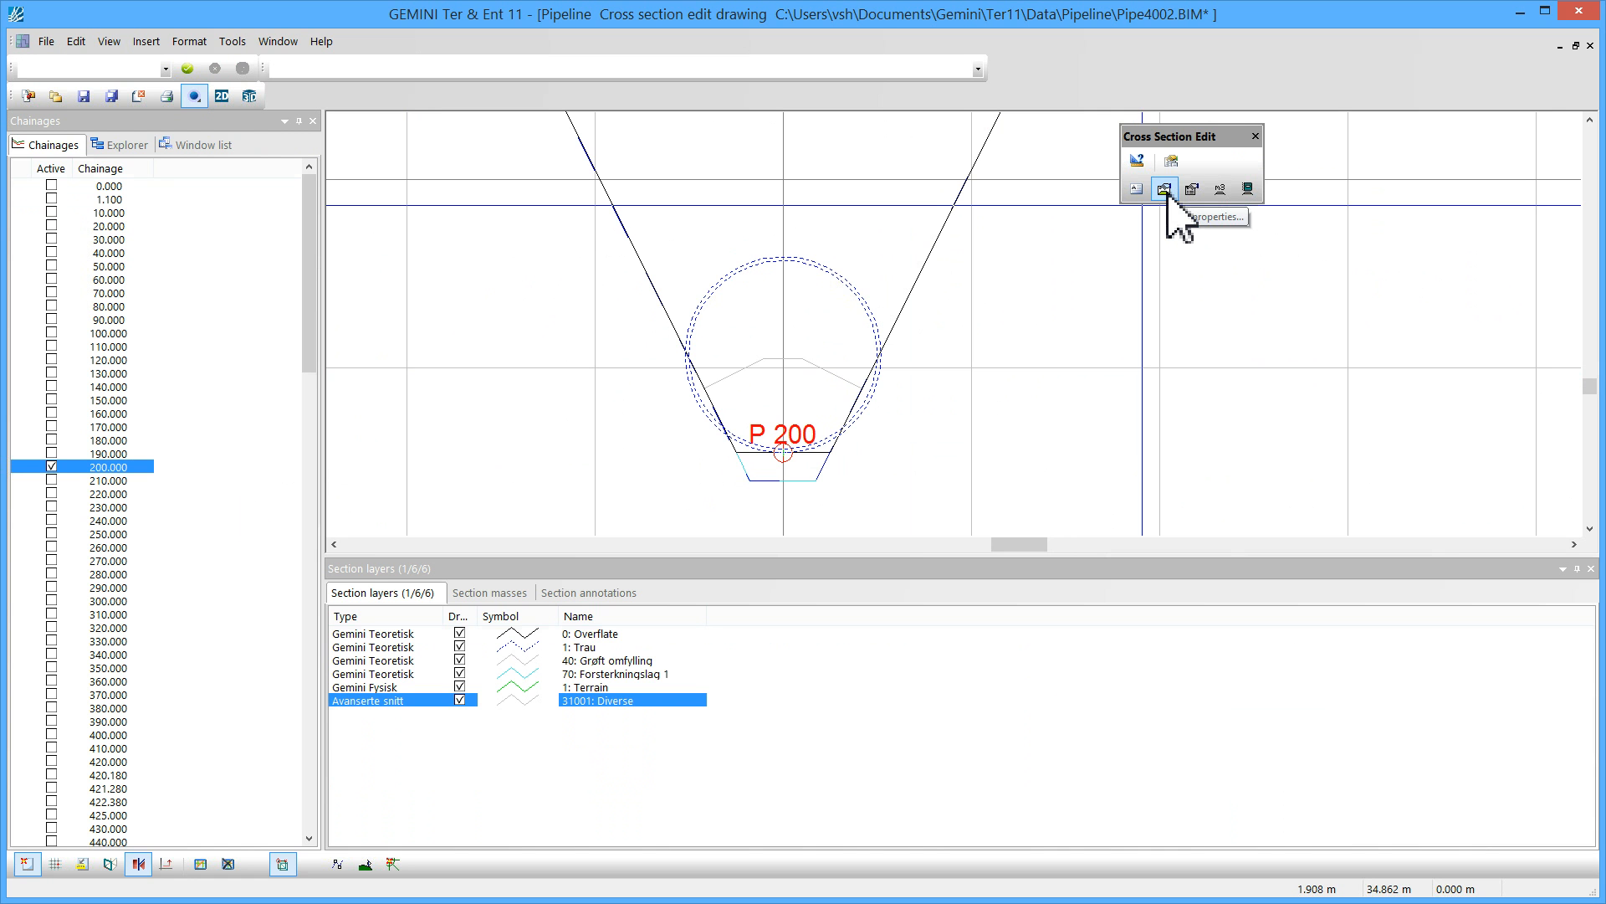
Set both widths of surfaces -1.1 and 1.1 to 0.5 in the road body's surface generator parameters
{"action": "left_click", "coordinate": [1166, 193]}
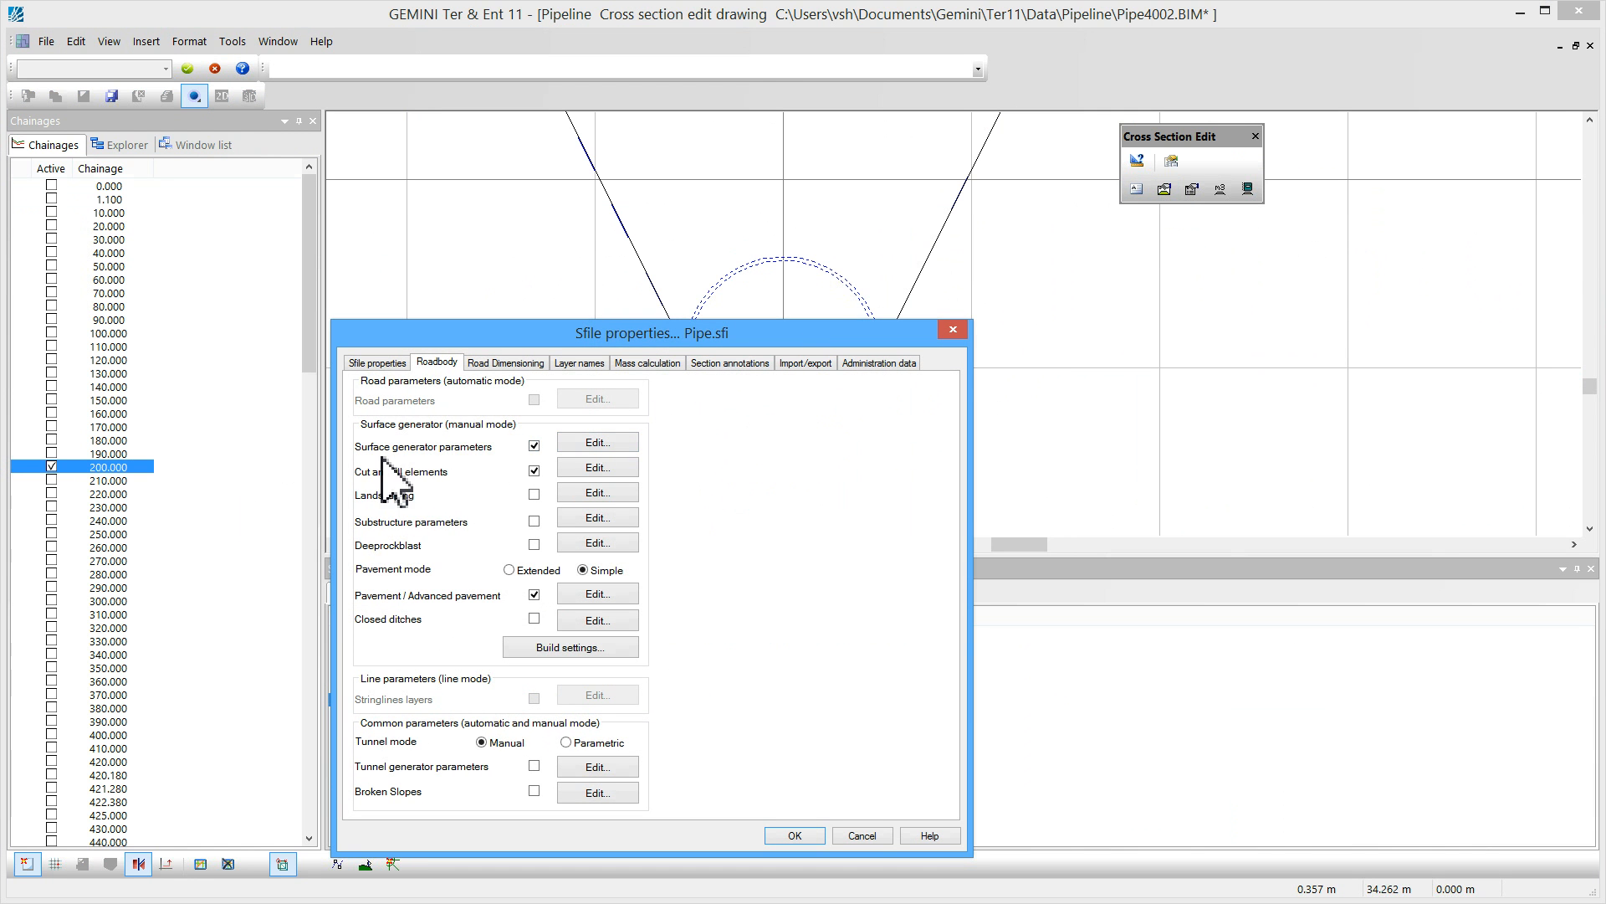
{"action": "left_click", "coordinate": [596, 442]}
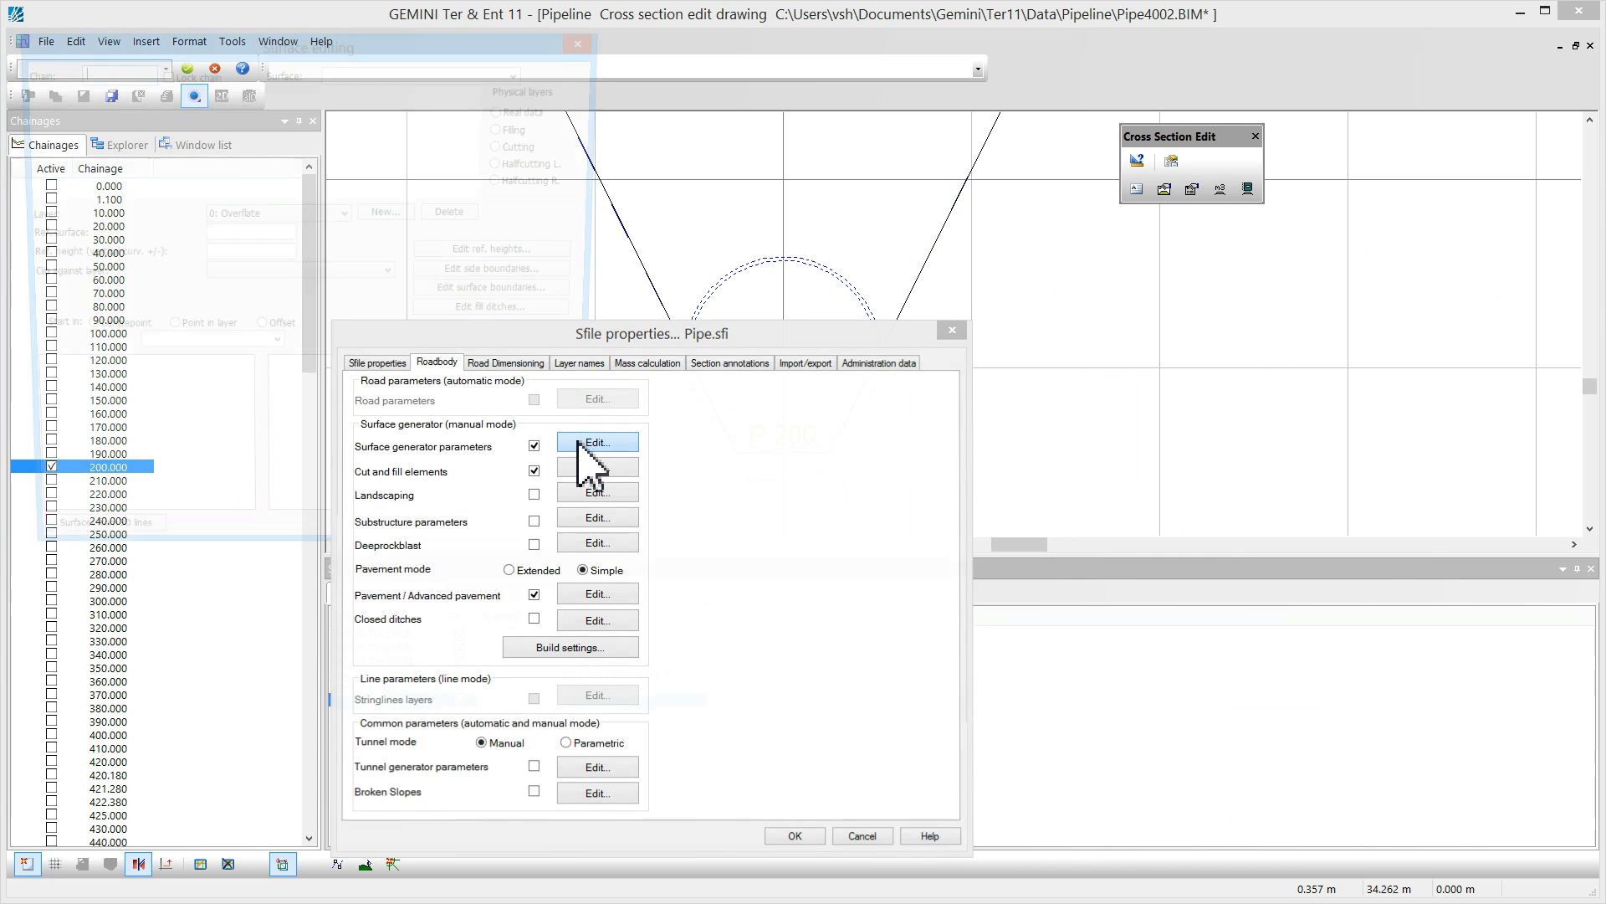
{"action": "left_click", "coordinate": [32, 421]}
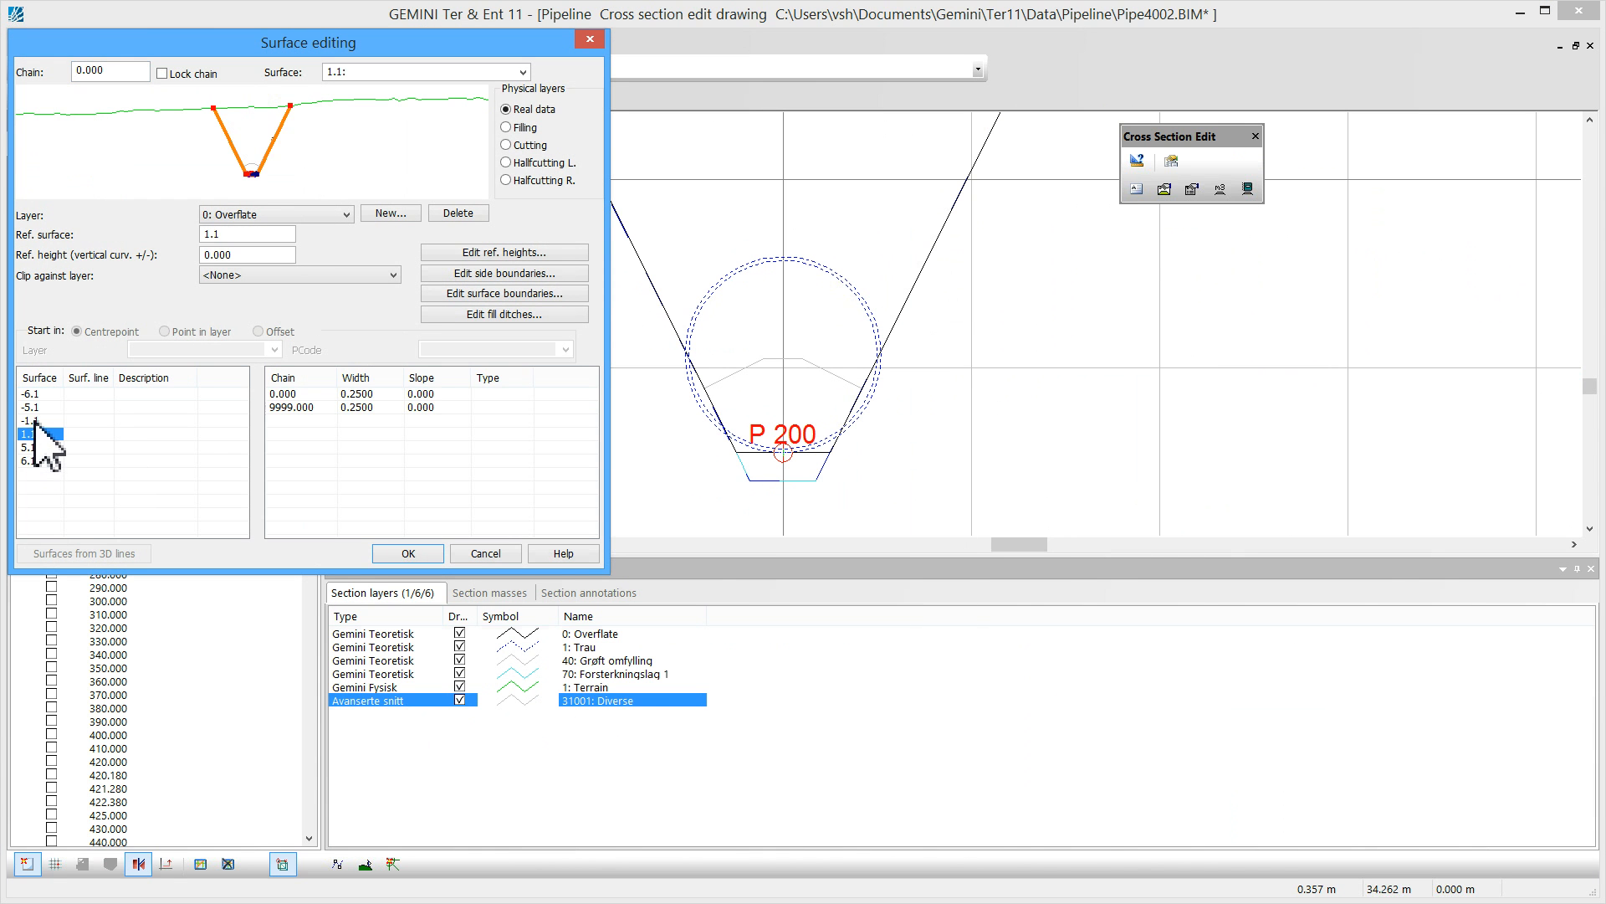
{"action": "left_click", "coordinate": [33, 421]}
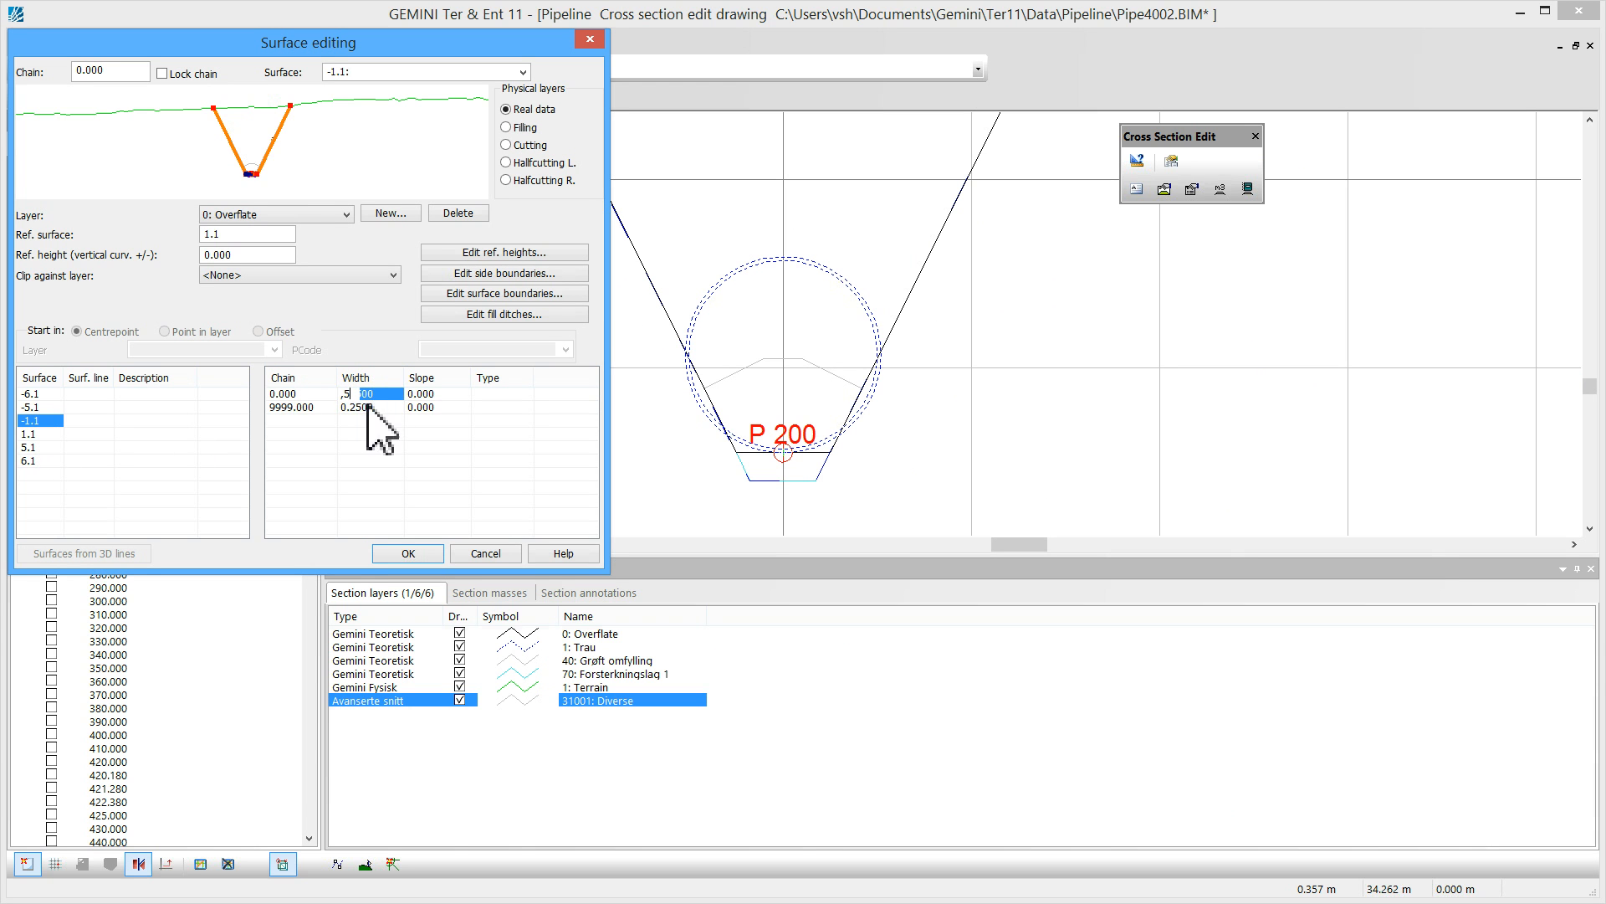
{"action": "left_click", "coordinate": [363, 410]}
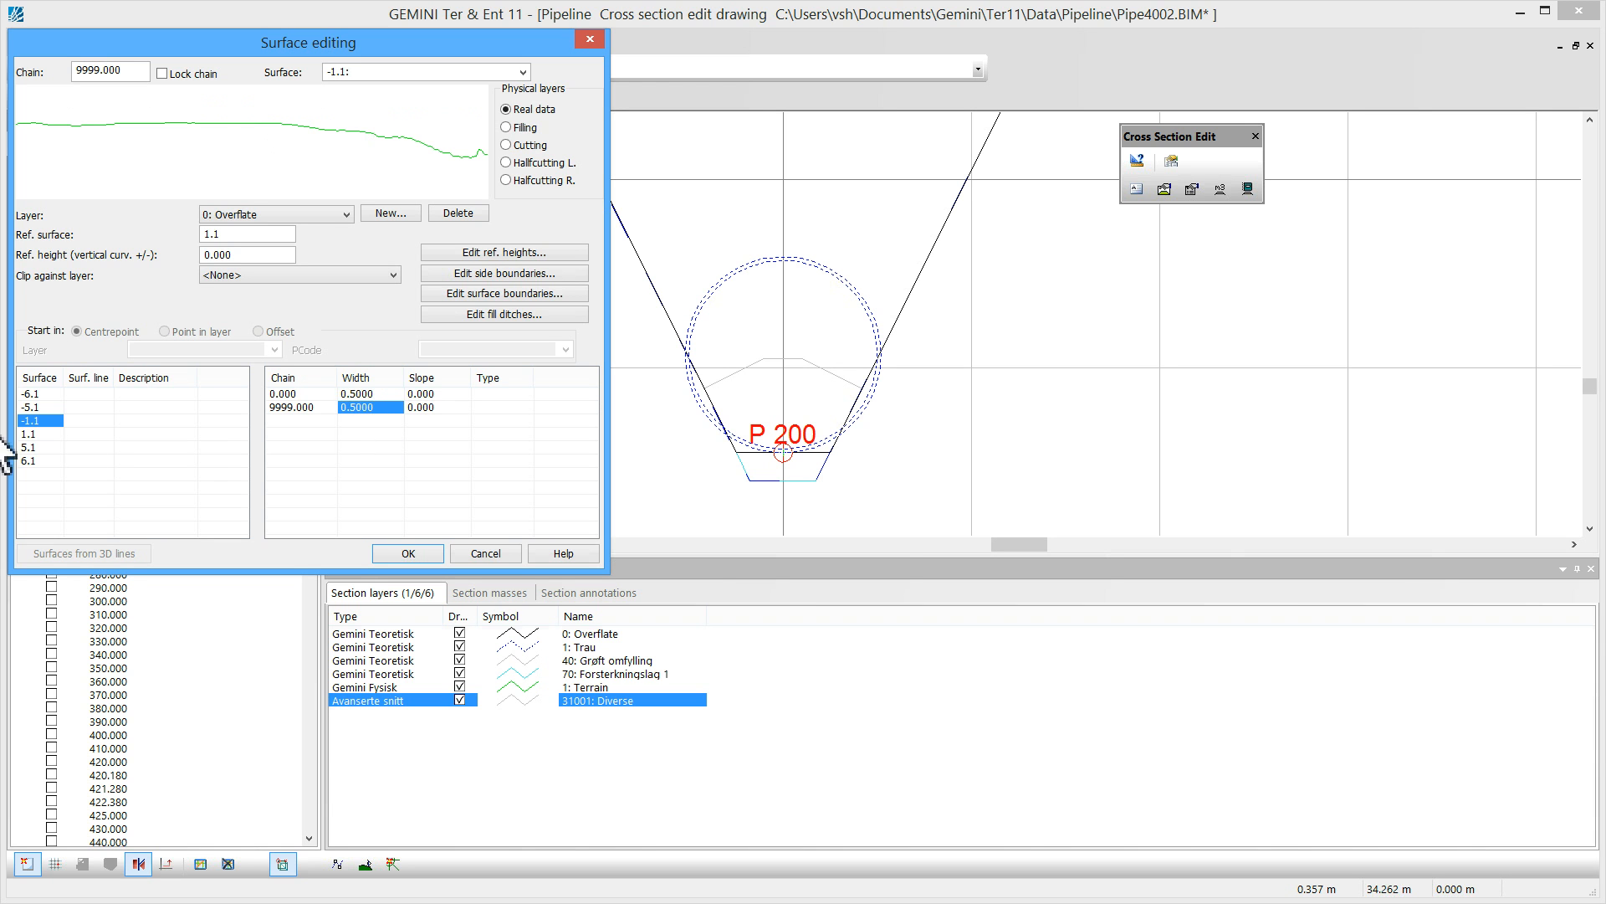
{"action": "left_click", "coordinate": [30, 433]}
{"action": "left_click", "coordinate": [368, 397]}
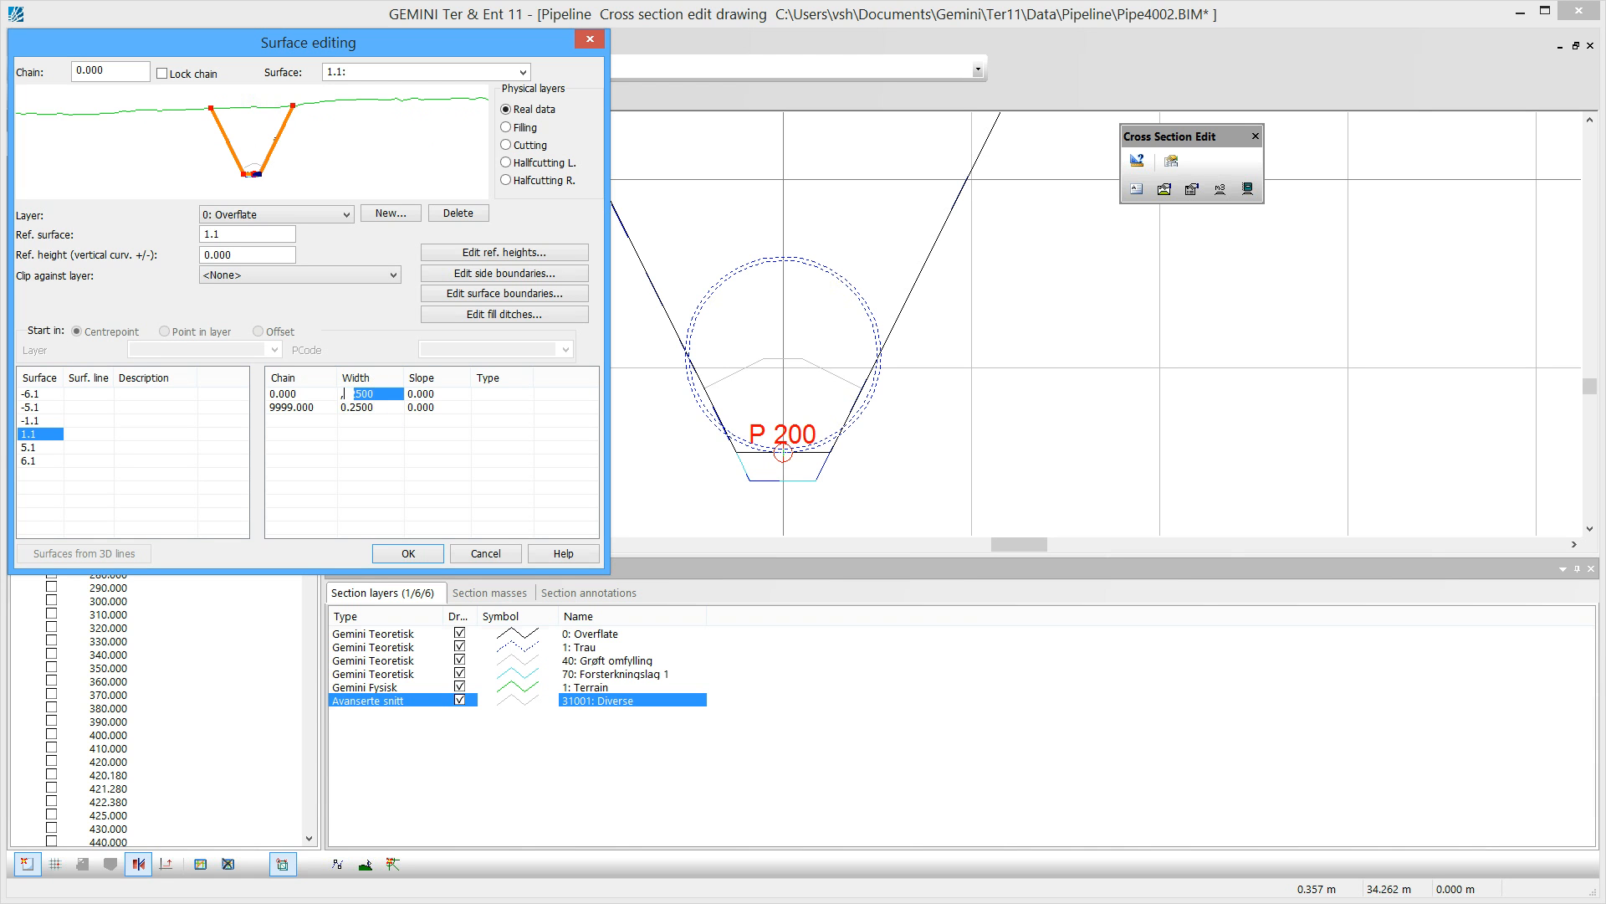
{"action": "type", "text": ",5"}
{"action": "left_click", "coordinate": [374, 407]}
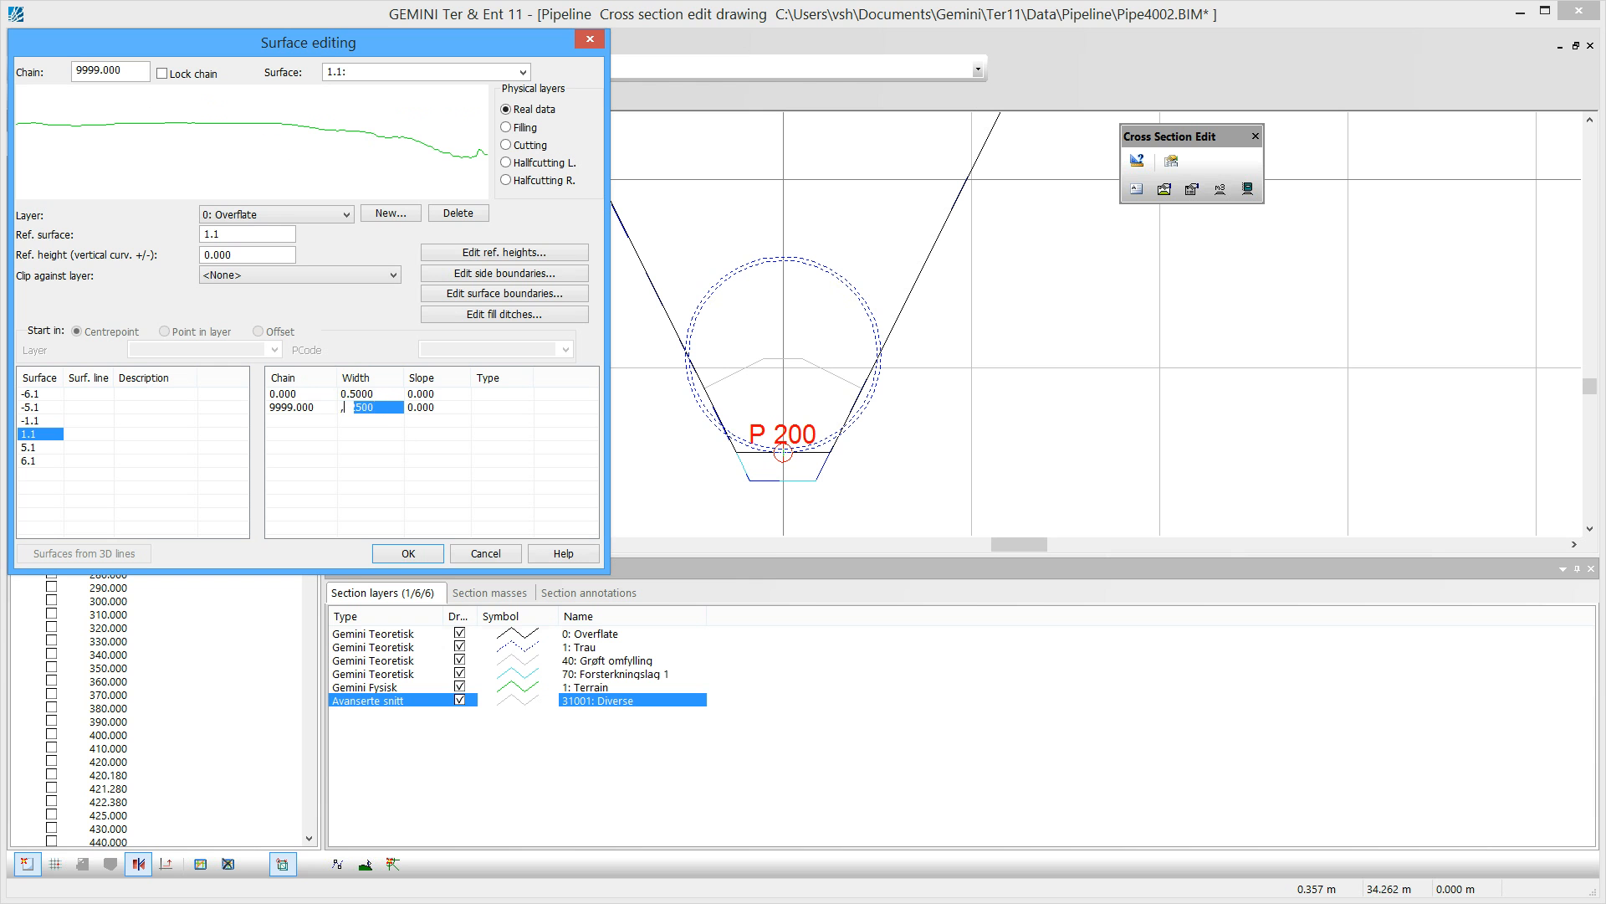
{"action": "left_click", "coordinate": [406, 554]}
{"action": "left_click", "coordinate": [795, 835]}
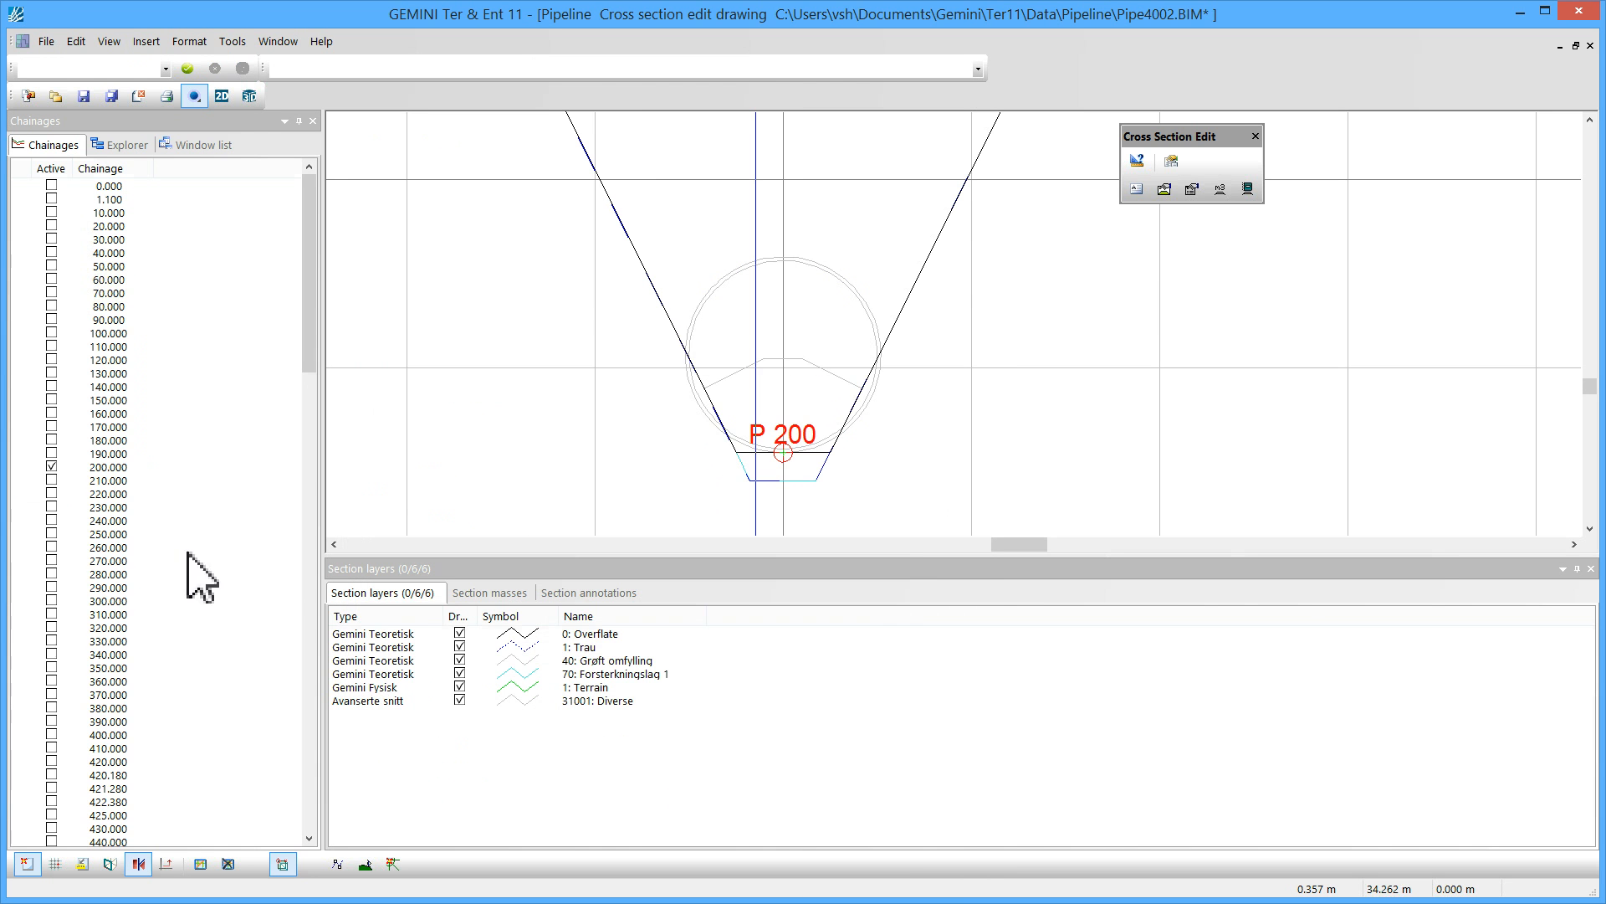
Update the cross sections for the chainages from 210 to the end and review the widened trench at chainage 200
{"action": "left_click", "coordinate": [141, 480]}
{"action": "key", "text": "shift+End"}
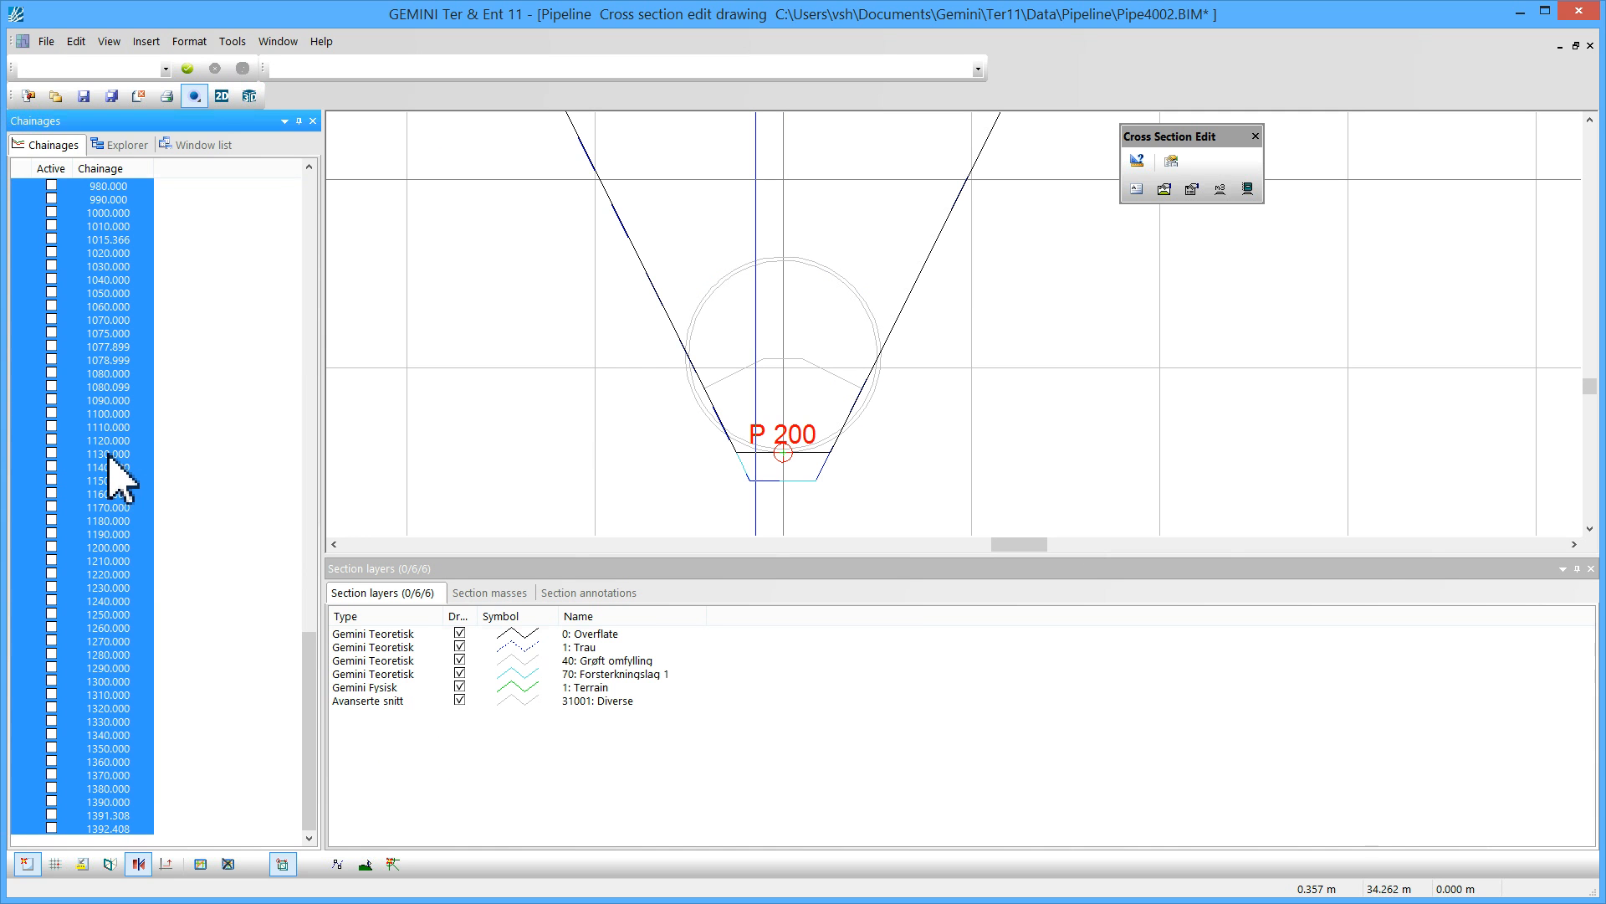
{"action": "right_click", "coordinate": [108, 452]}
{"action": "left_click", "coordinate": [171, 686]}
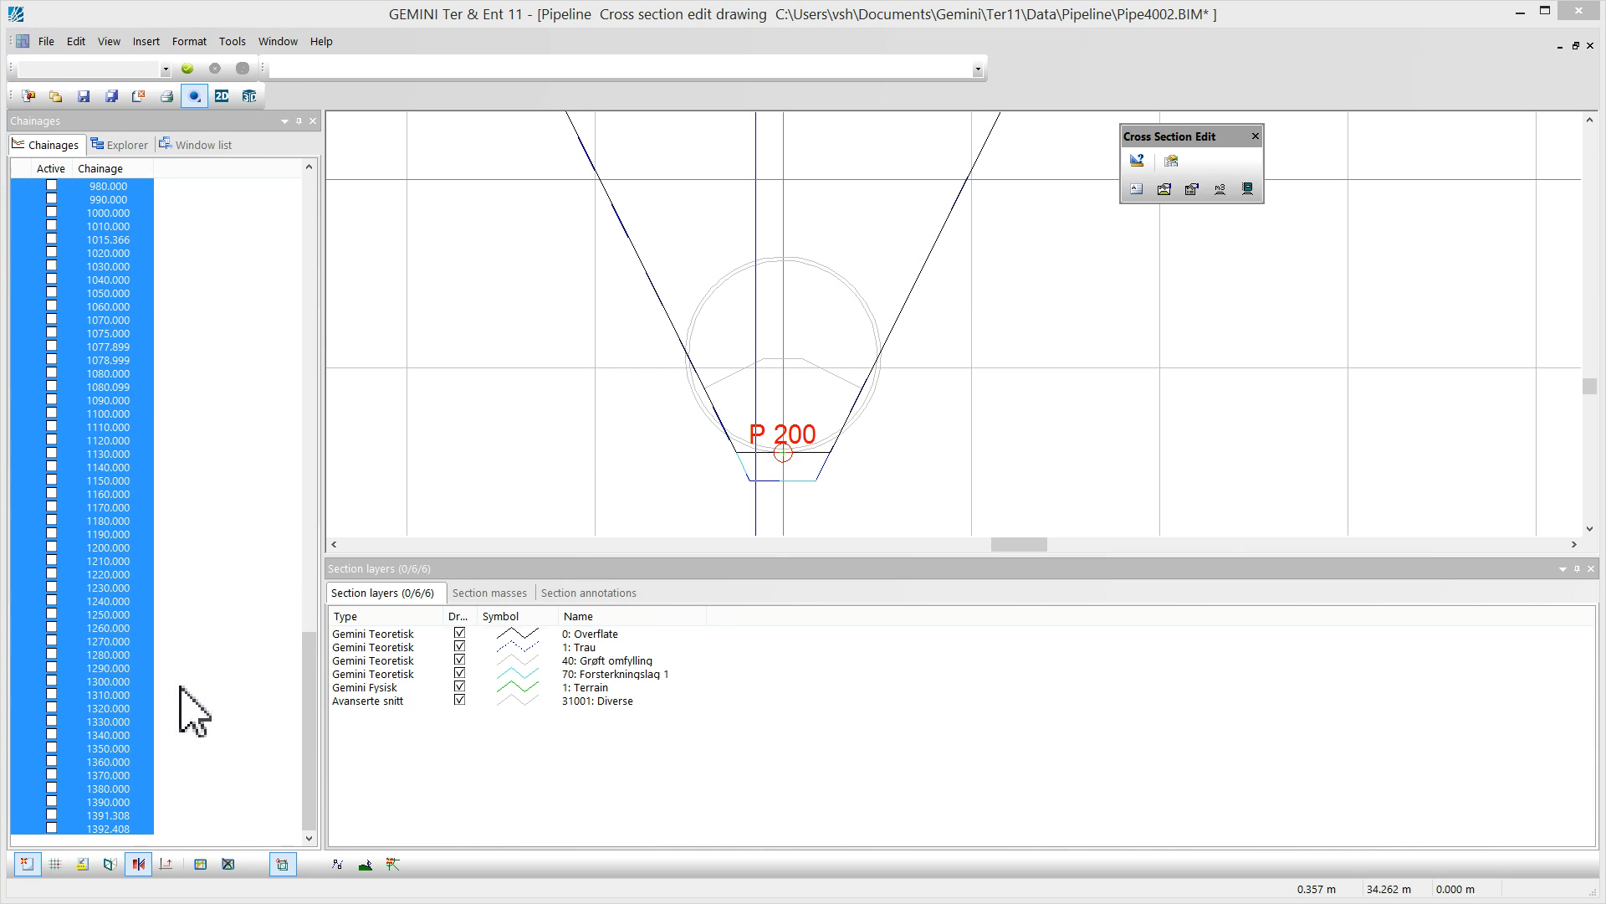
{"action": "left_click", "coordinate": [86, 285]}
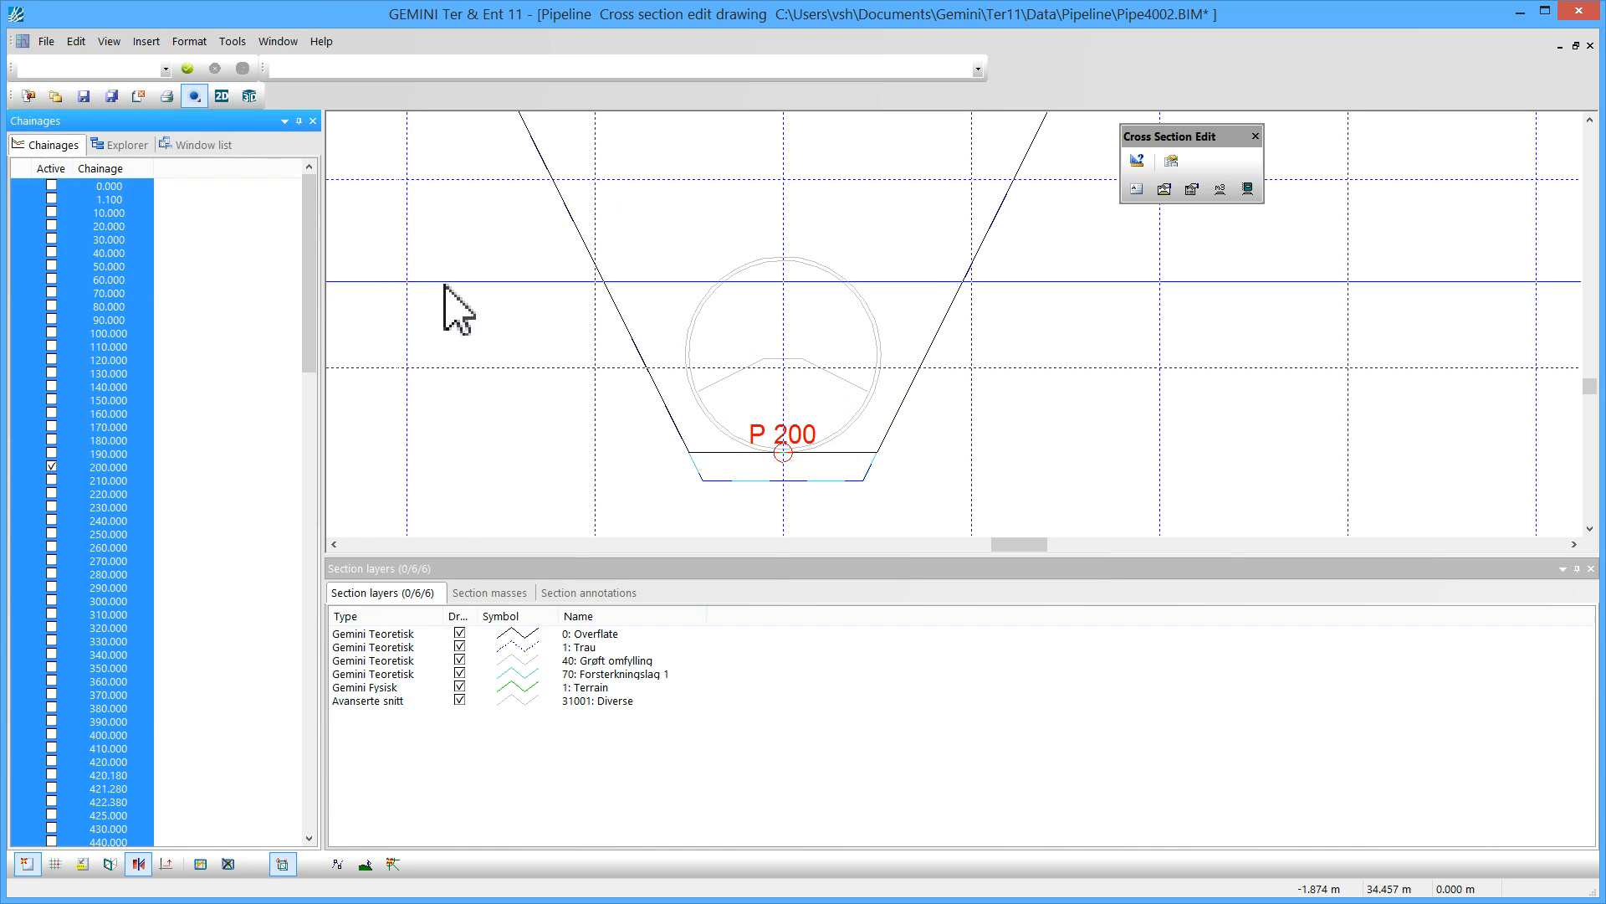
{"action": "left_click_drag", "start_coordinate": [760, 231], "coordinate": [678, 326]}
{"action": "scroll", "coordinate": [678, 326], "scroll_direction": "down", "scroll_amount": 8}
{"action": "scroll", "coordinate": [728, 308], "scroll_direction": "down", "scroll_amount": 5}
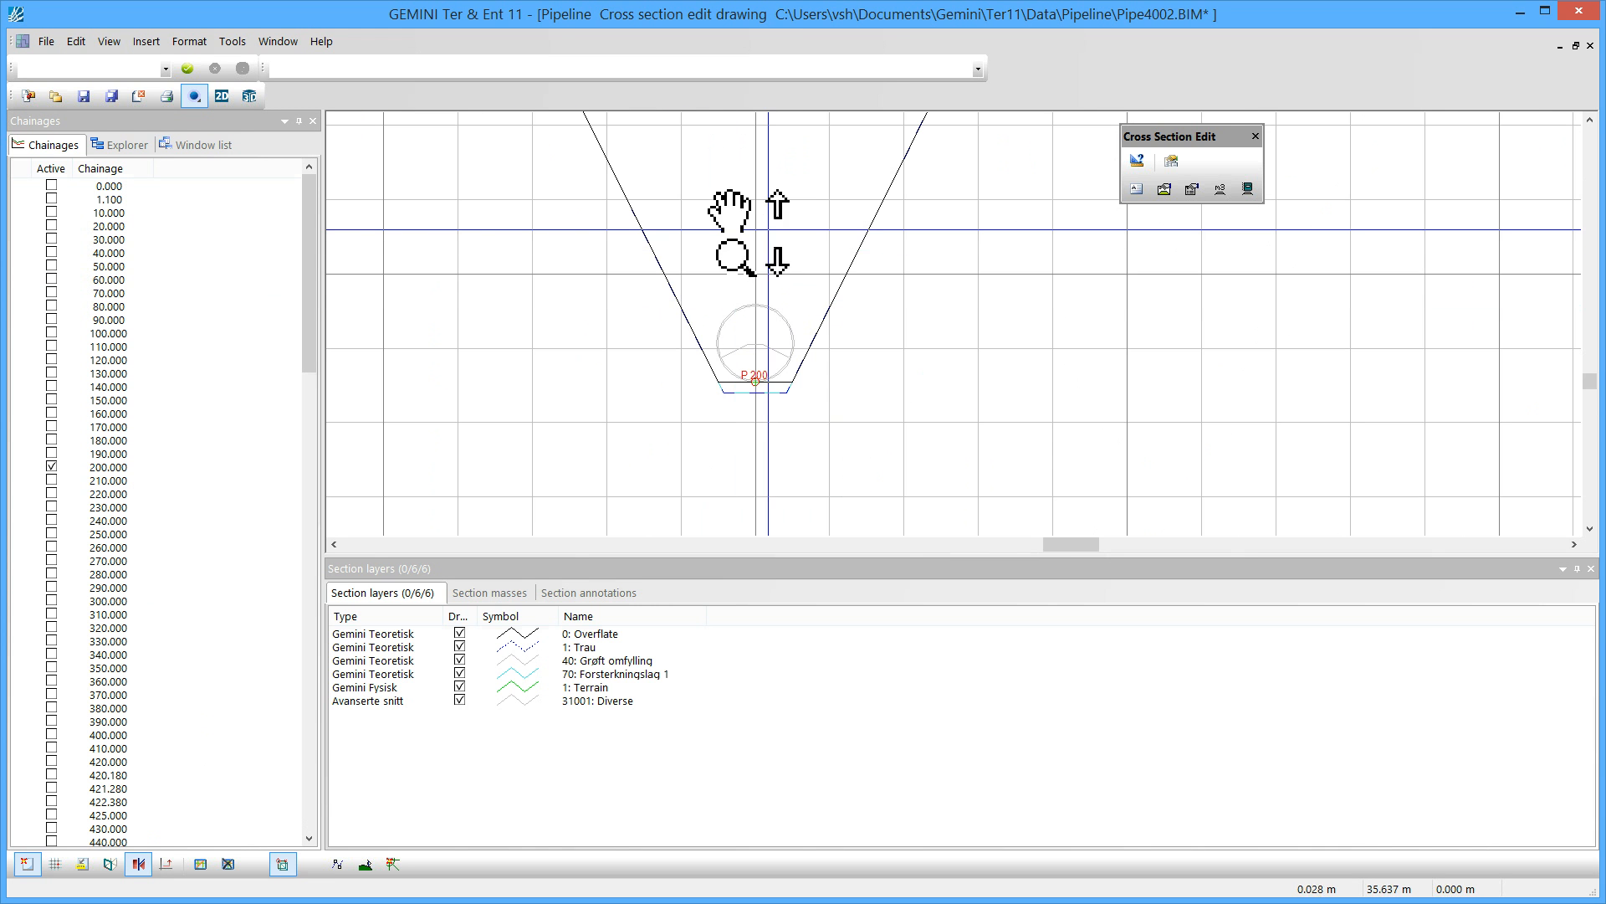
{"action": "left_click", "coordinate": [760, 225]}
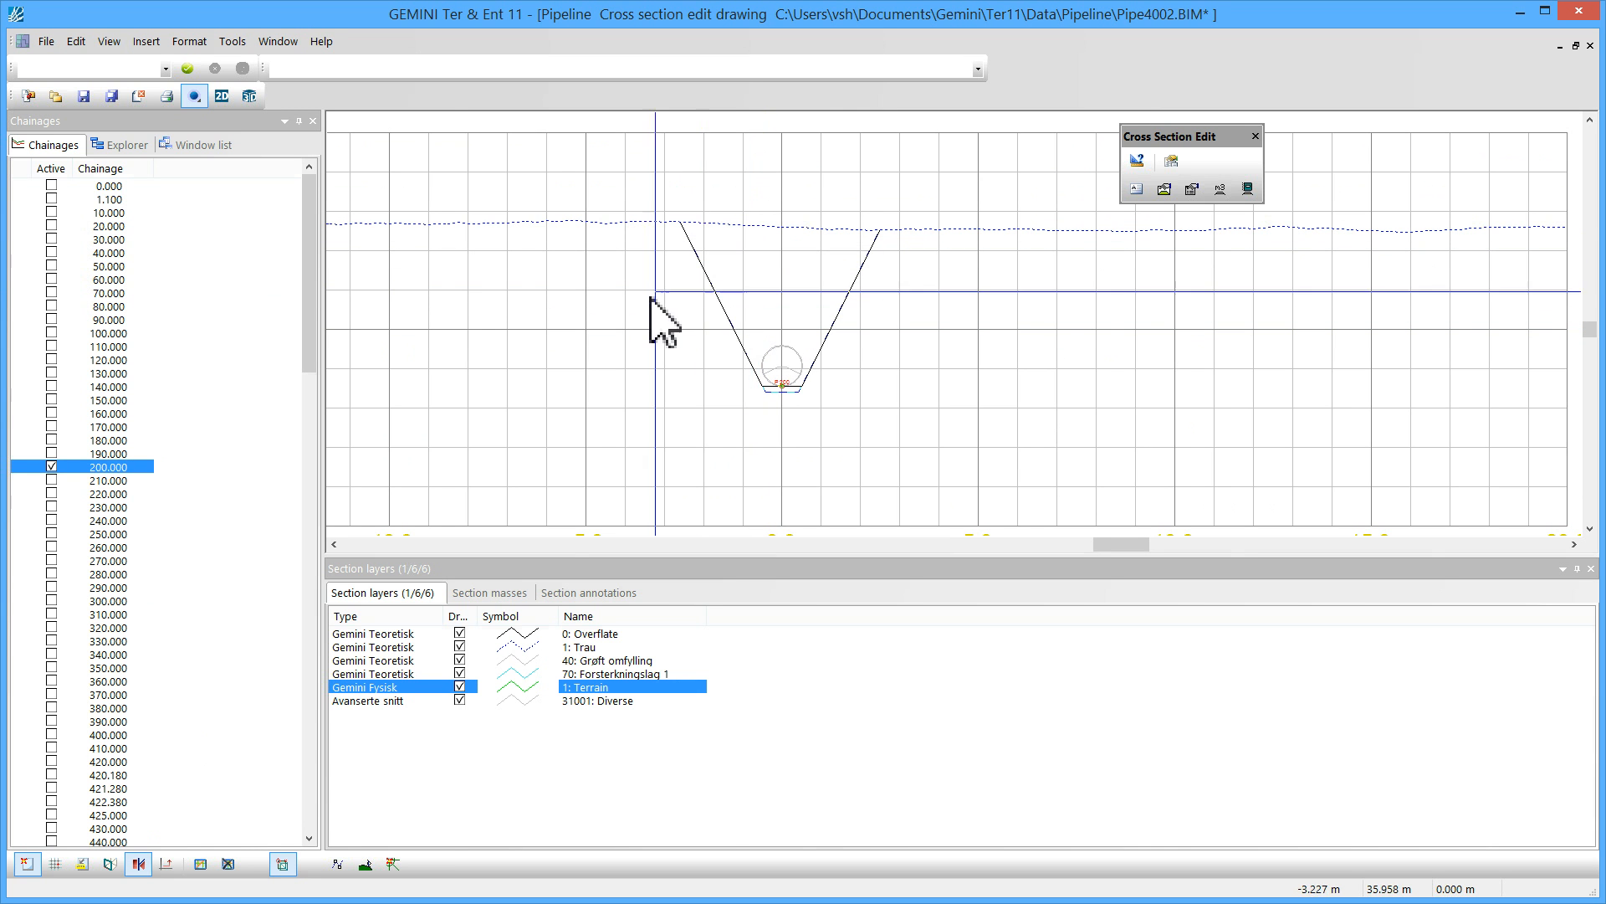
{"action": "mouse_move", "coordinate": [780, 289]}
{"action": "middle_mouse_down"}
{"action": "mouse_move", "coordinate": [767, 273]}
{"action": "mouse_move", "coordinate": [720, 338]}
{"action": "middle_mouse_up"}
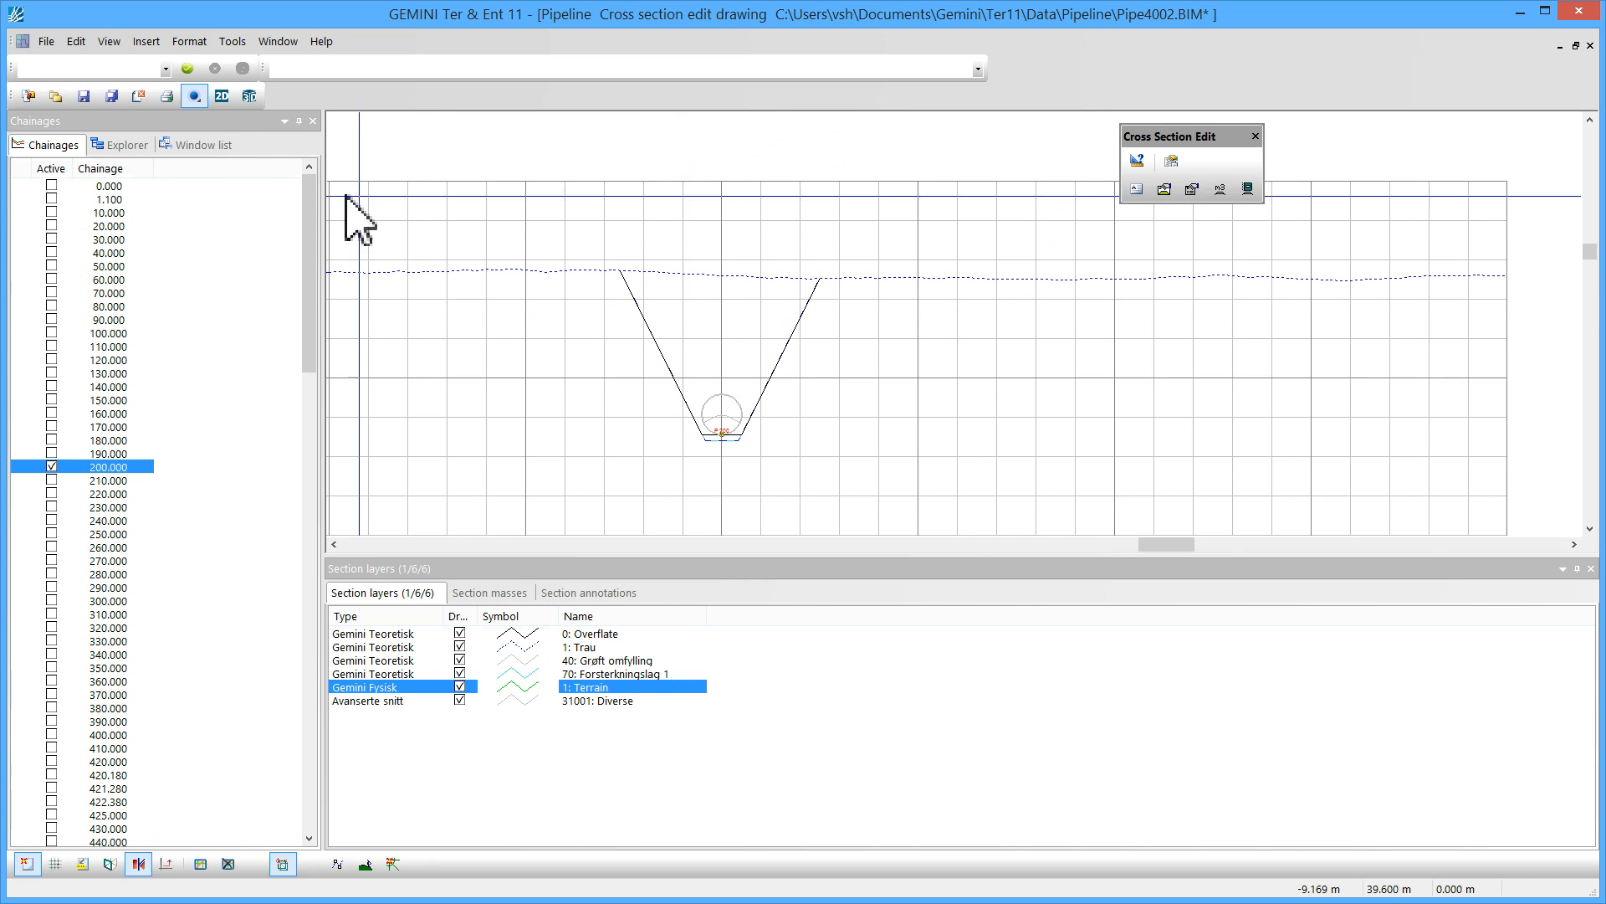
Switch to the 3D window and open the pipe road body's existing cross sections in a new window
{"action": "left_click", "coordinate": [209, 146]}
{"action": "double_click", "coordinate": [63, 212]}
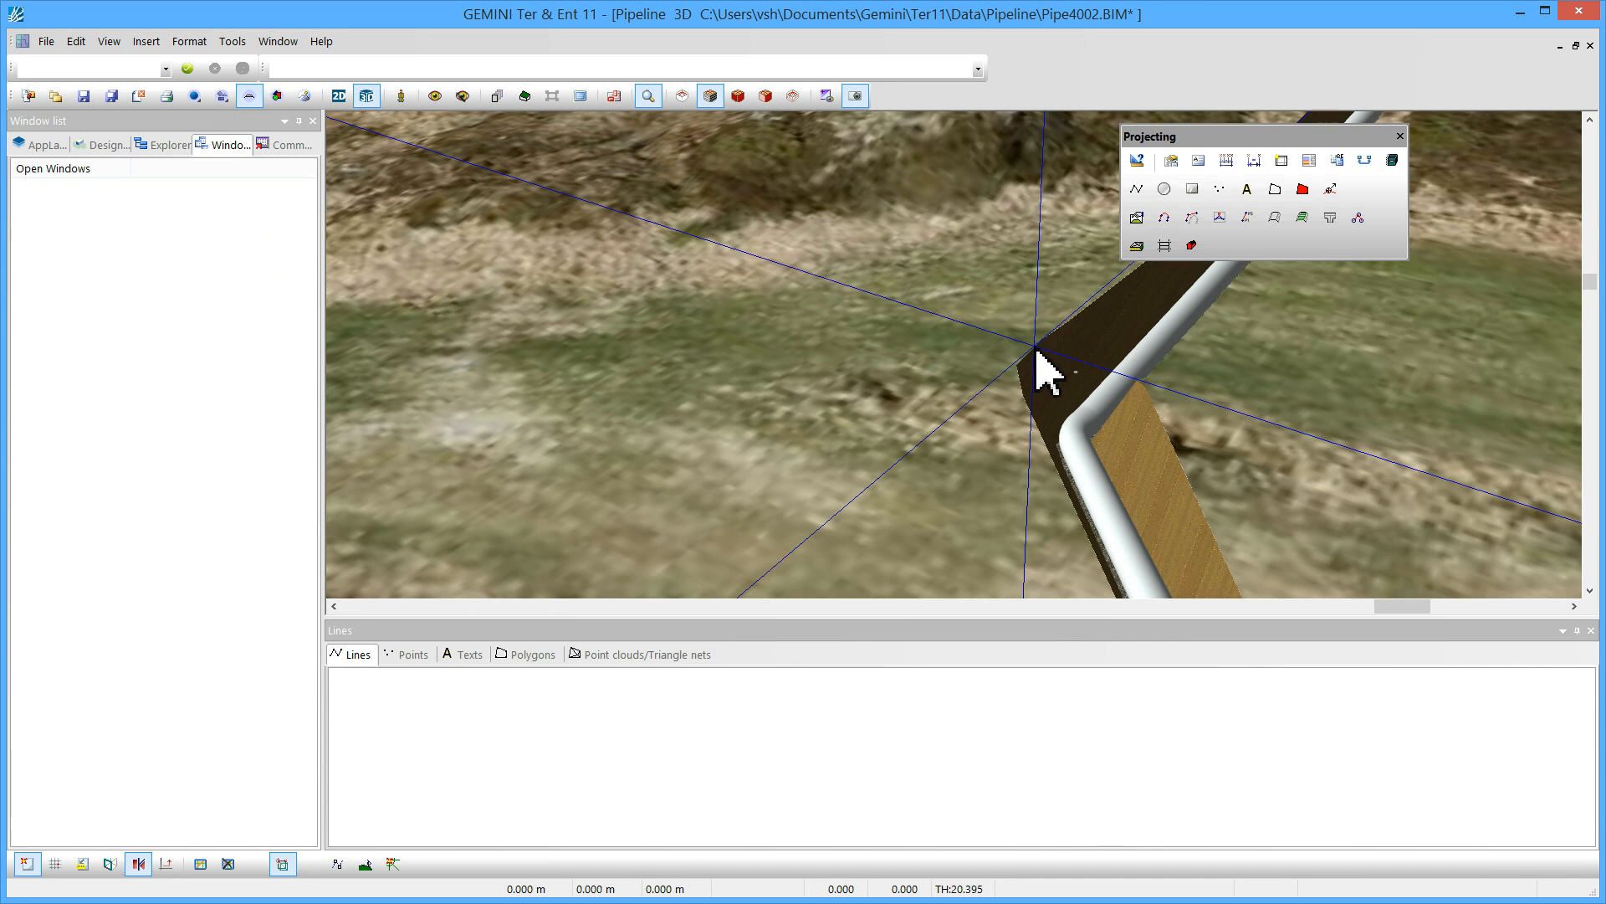
{"action": "middle_click_drag", "start_coordinate": [1088, 366], "coordinate": [1006, 364]}
{"action": "middle_click_drag", "start_coordinate": [1007, 265], "coordinate": [969, 459]}
{"action": "mouse_move", "coordinate": [941, 391]}
{"action": "middle_mouse_down", "text": "shift"}
{"action": "mouse_move", "coordinate": [968, 323]}
{"action": "mouse_move", "coordinate": [961, 394]}
{"action": "middle_mouse_up", "text": "shift"}
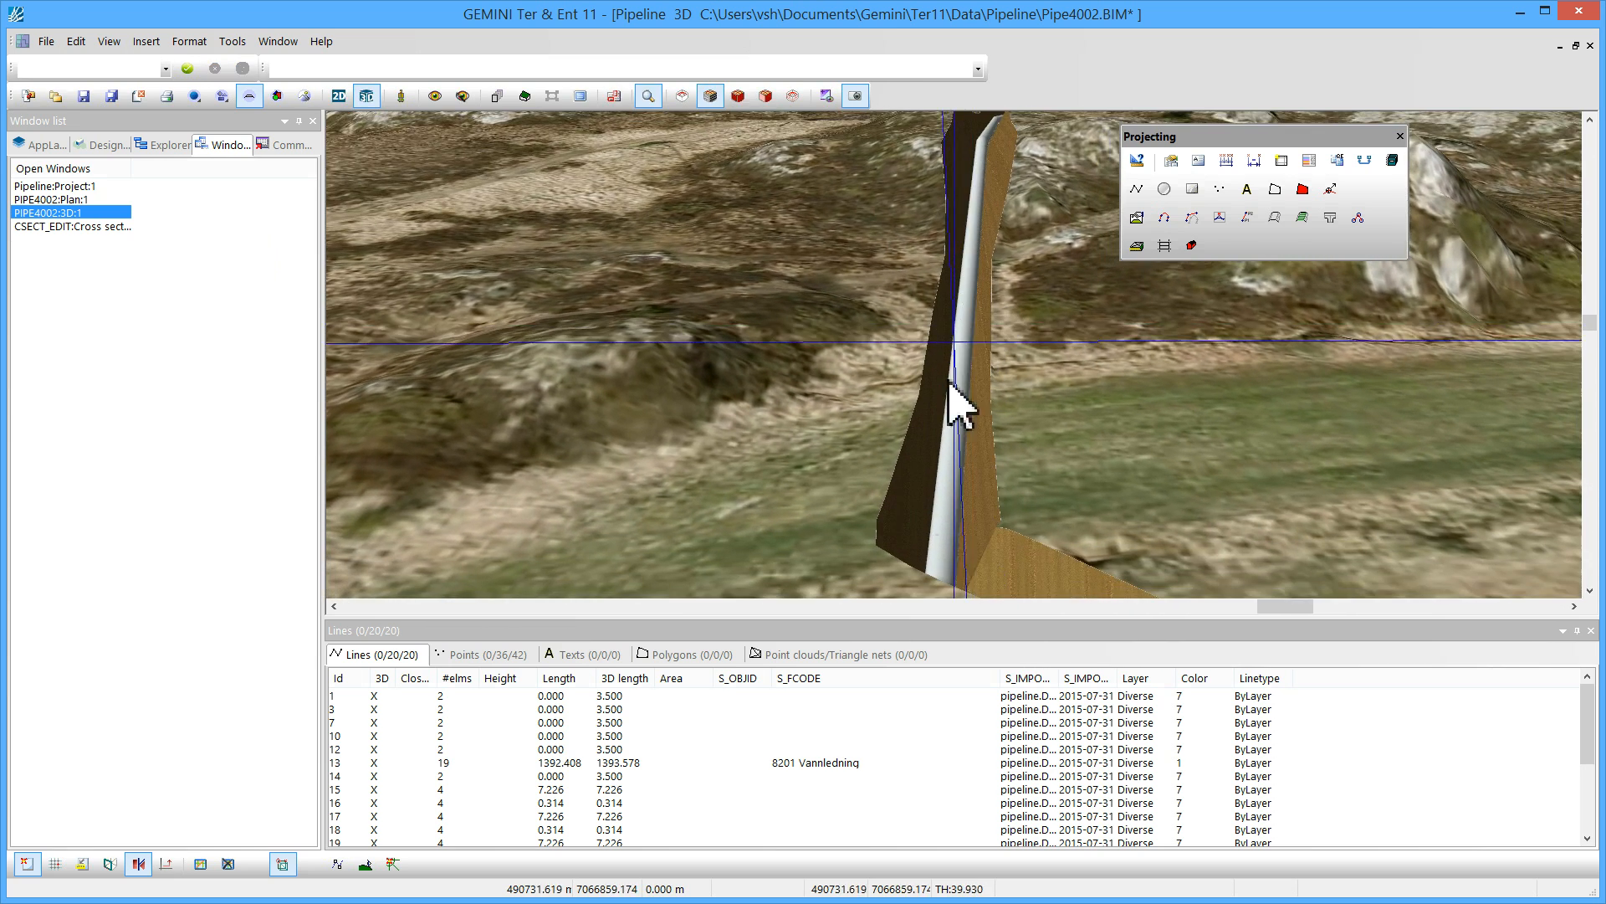
{"action": "right_click", "coordinate": [936, 457]}
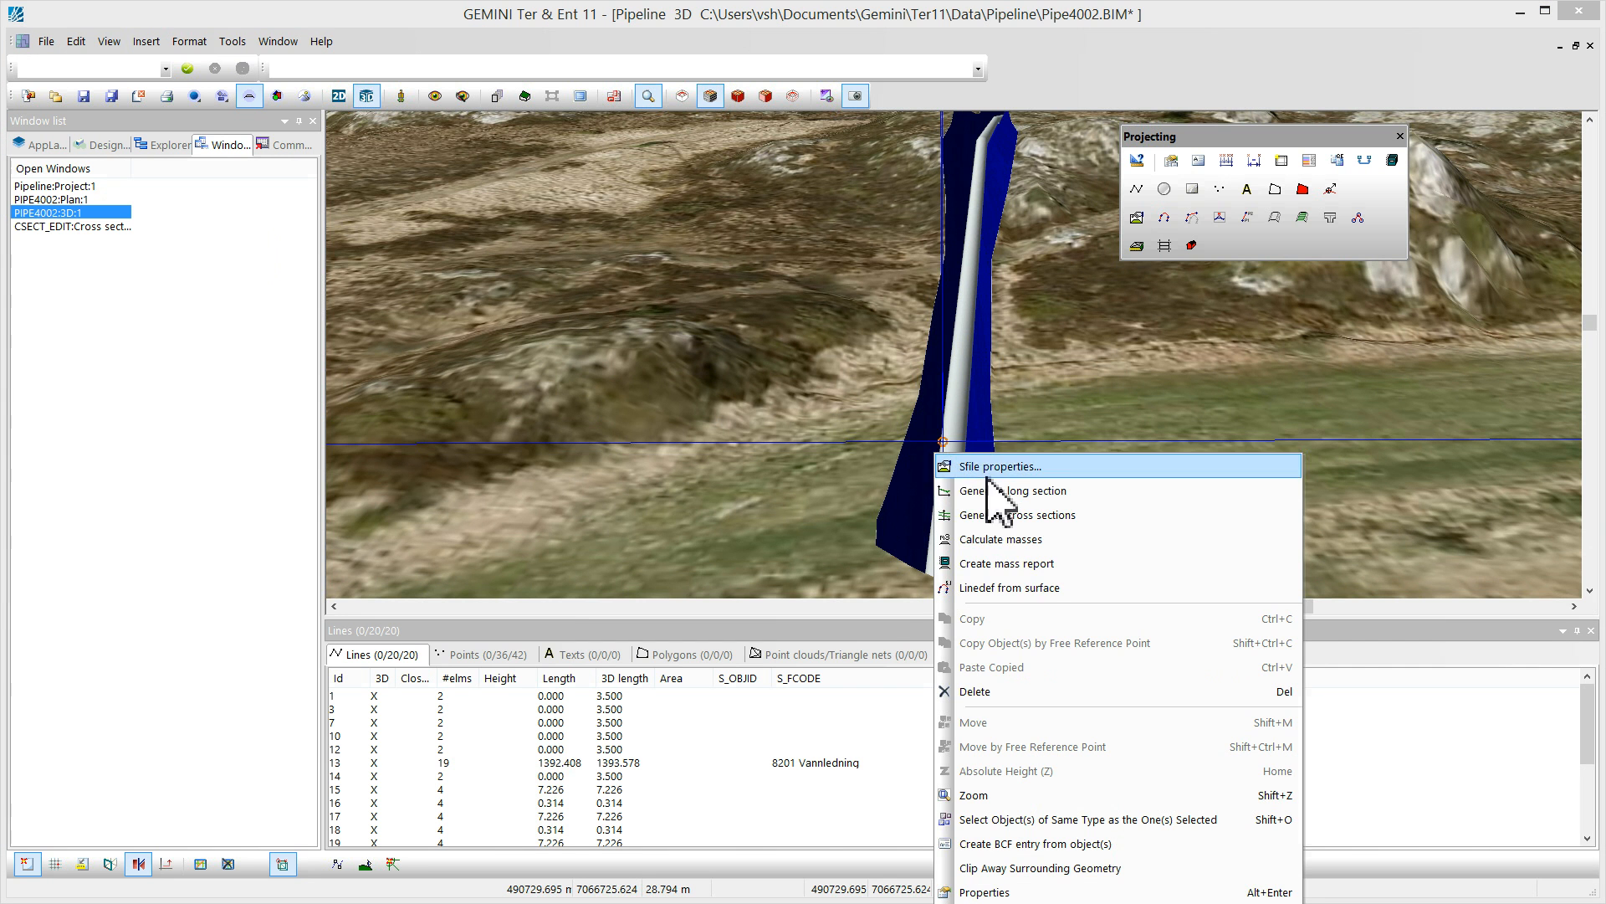
{"action": "left_click", "coordinate": [1019, 516]}
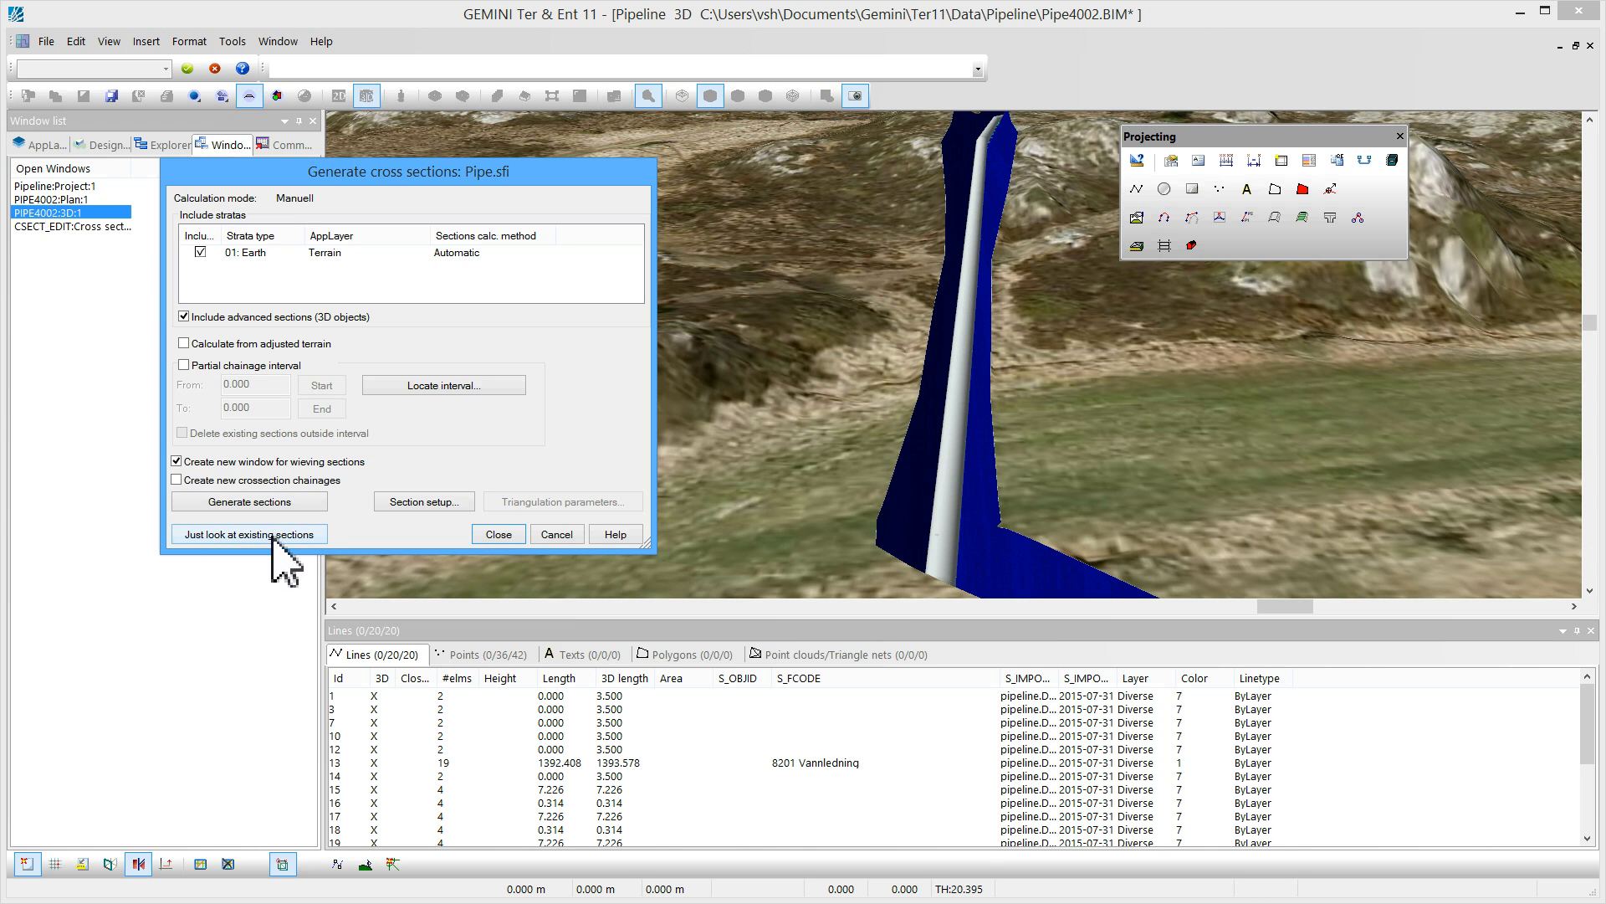
{"action": "left_click", "coordinate": [283, 536]}
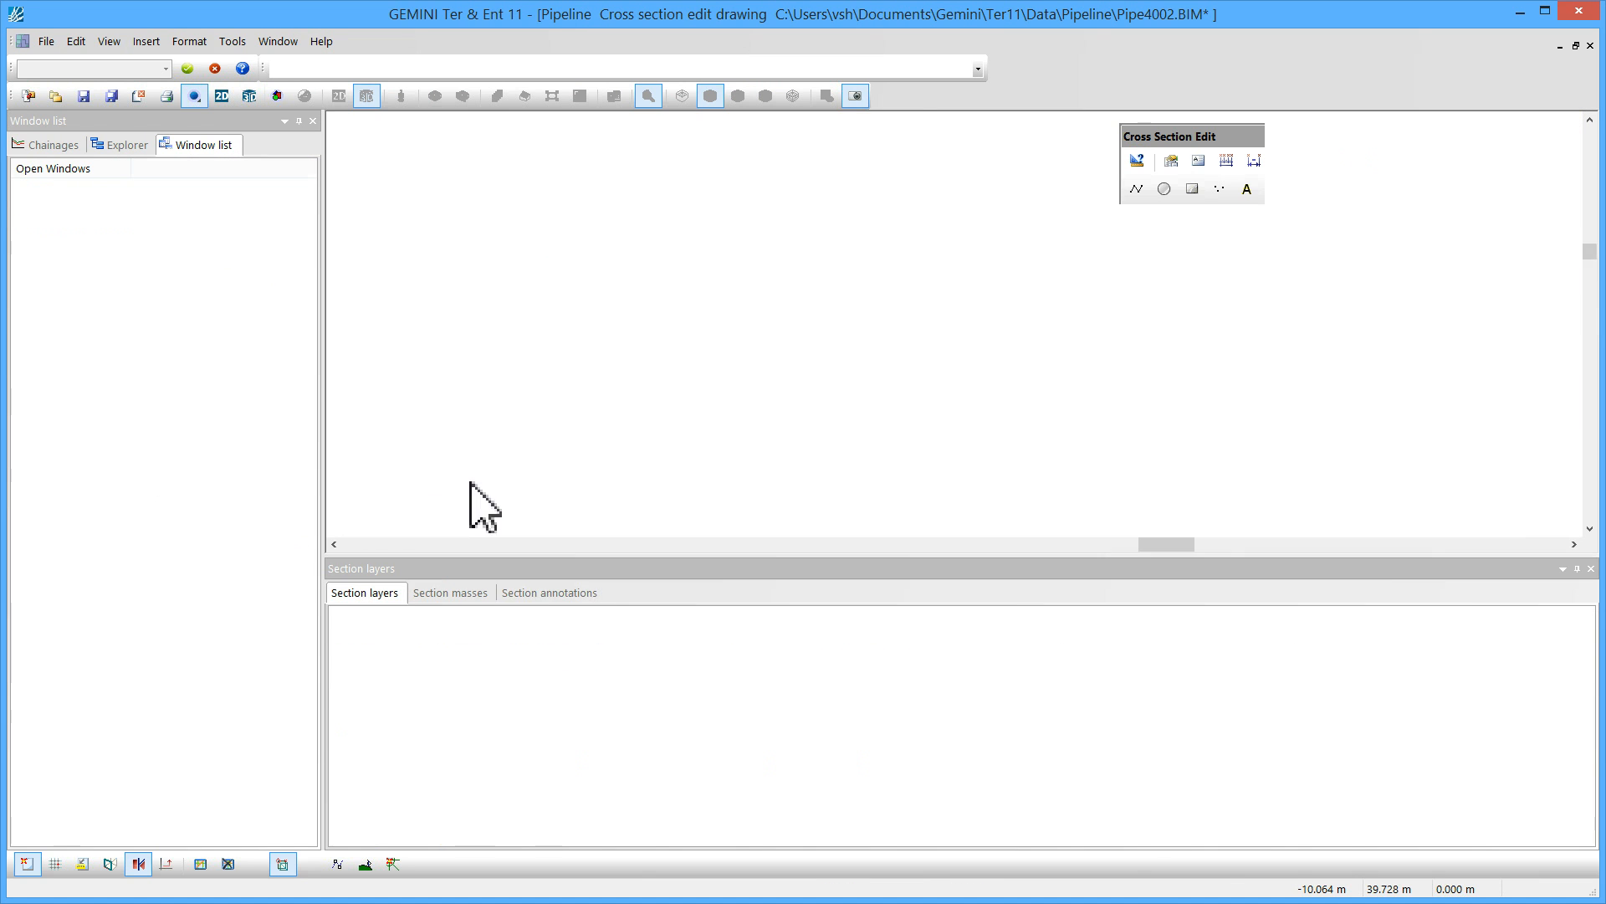
Display the cross section at chainage 200
{"action": "middle_click_drag", "start_coordinate": [825, 430], "coordinate": [702, 441]}
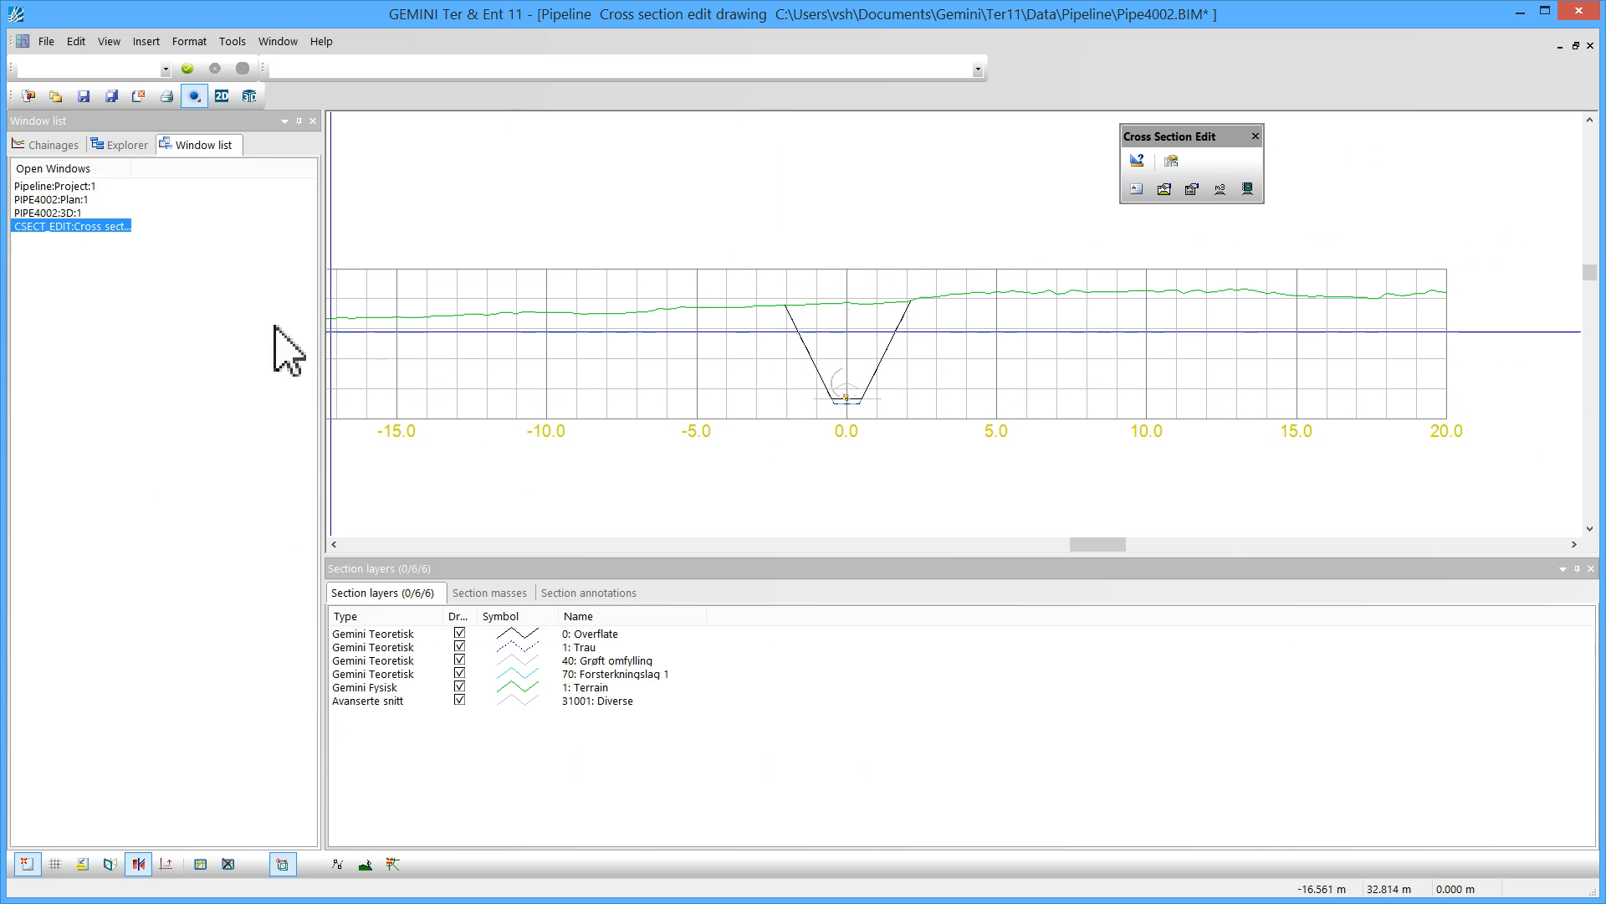
{"action": "left_click", "coordinate": [65, 144]}
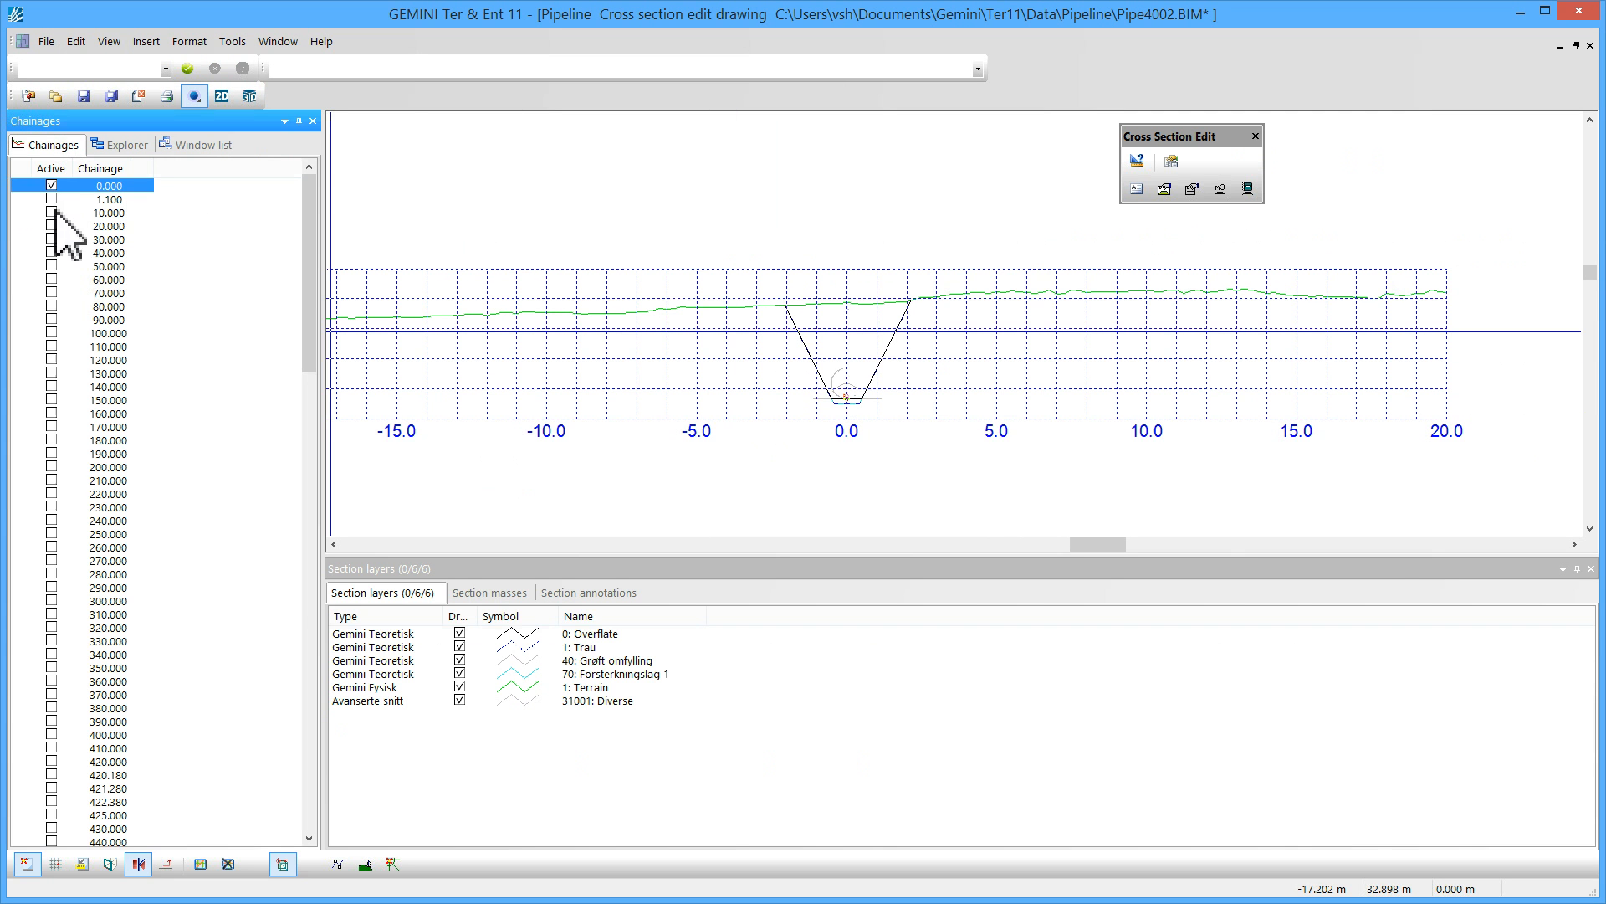
{"action": "left_click", "coordinate": [51, 466]}
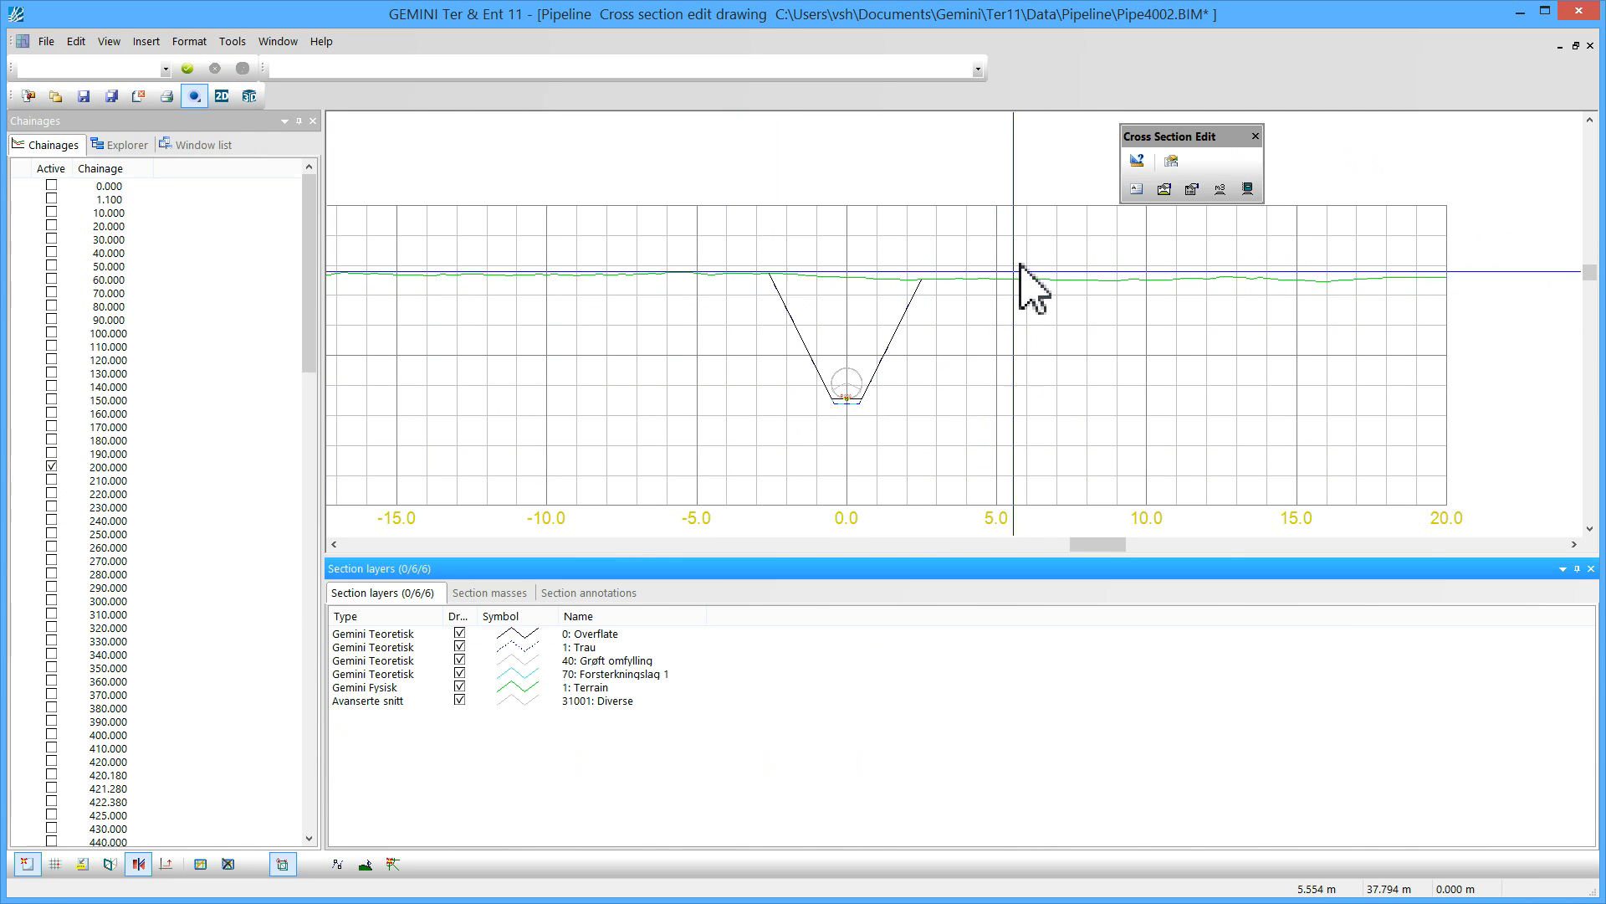
Import the default cross-section mass type Skjæring jord into the road body's mass calculation settings
{"action": "left_click", "coordinate": [1165, 194]}
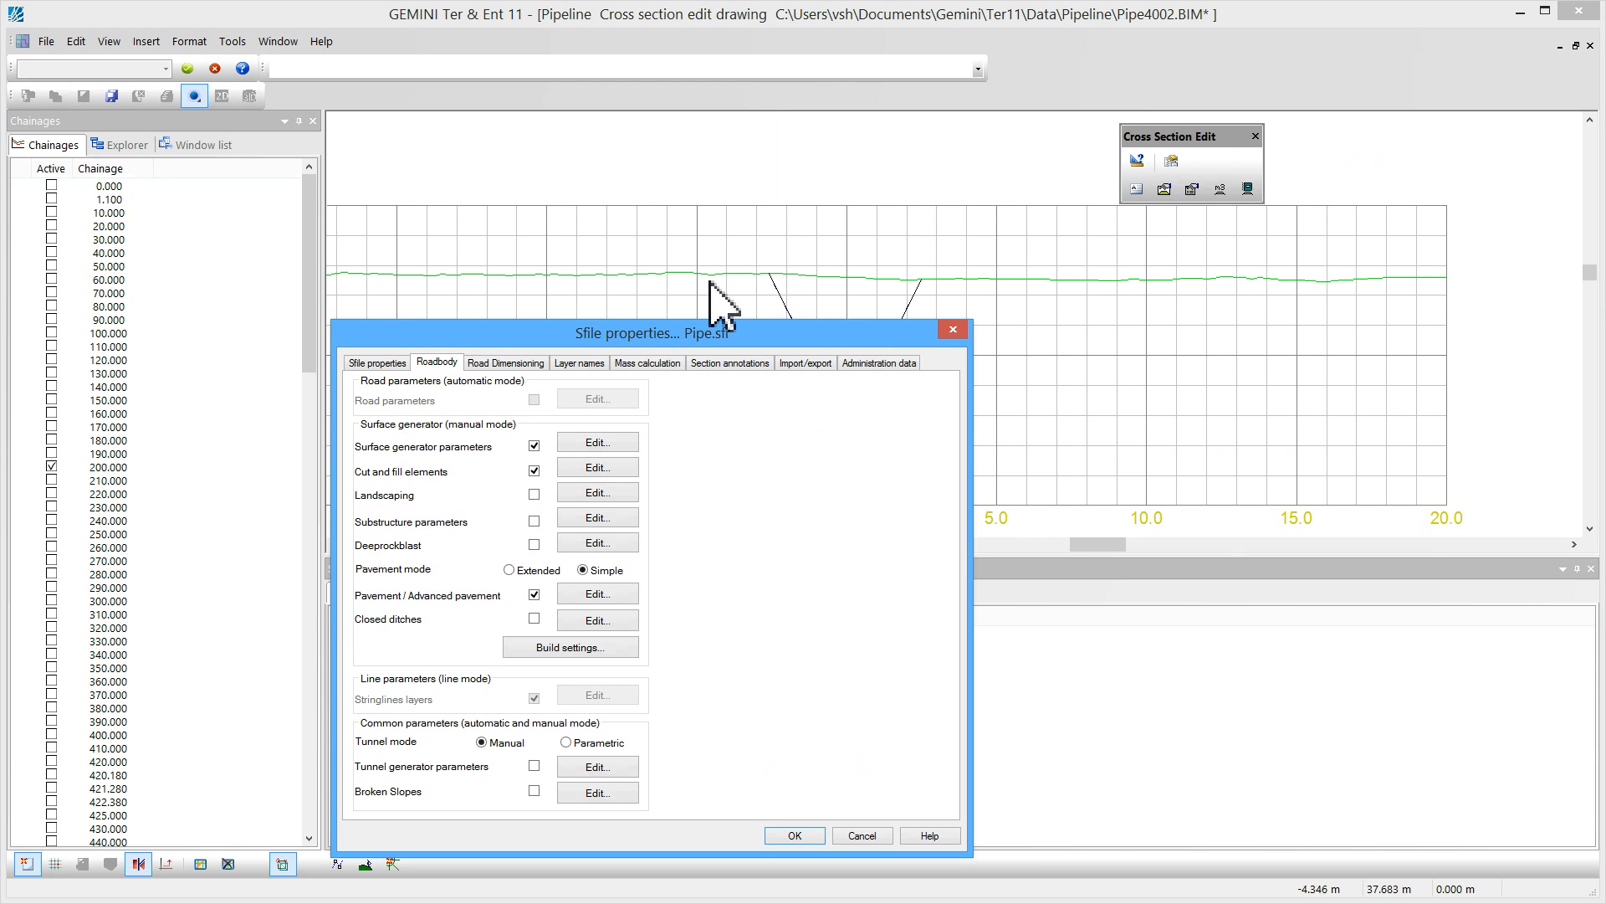
{"action": "left_click", "coordinate": [659, 366]}
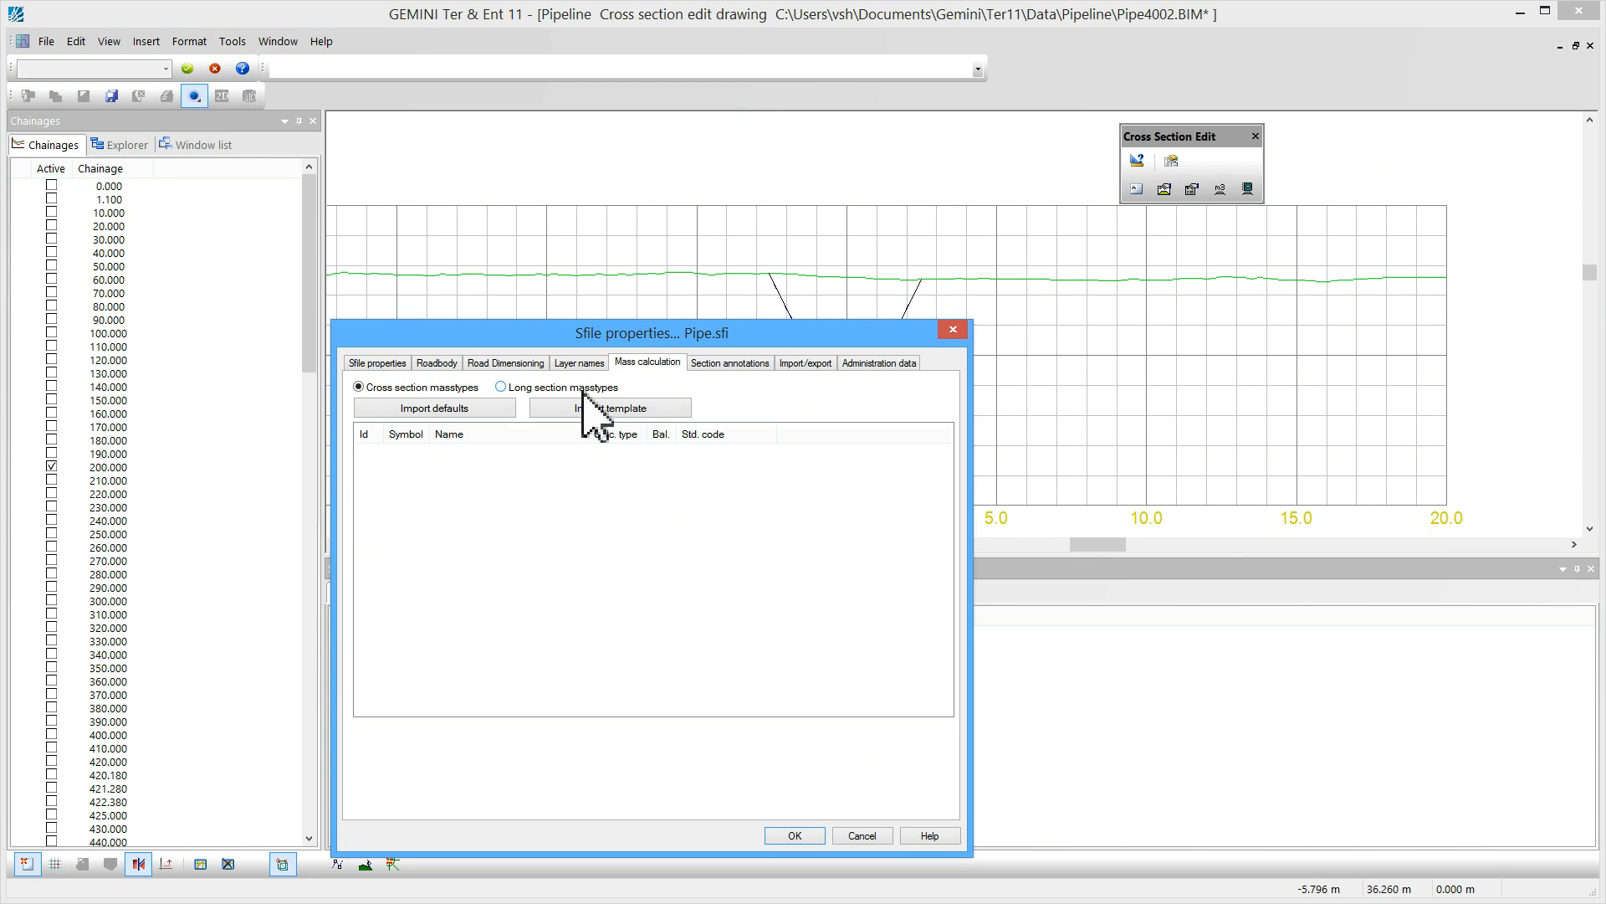
{"action": "left_click", "coordinate": [443, 410]}
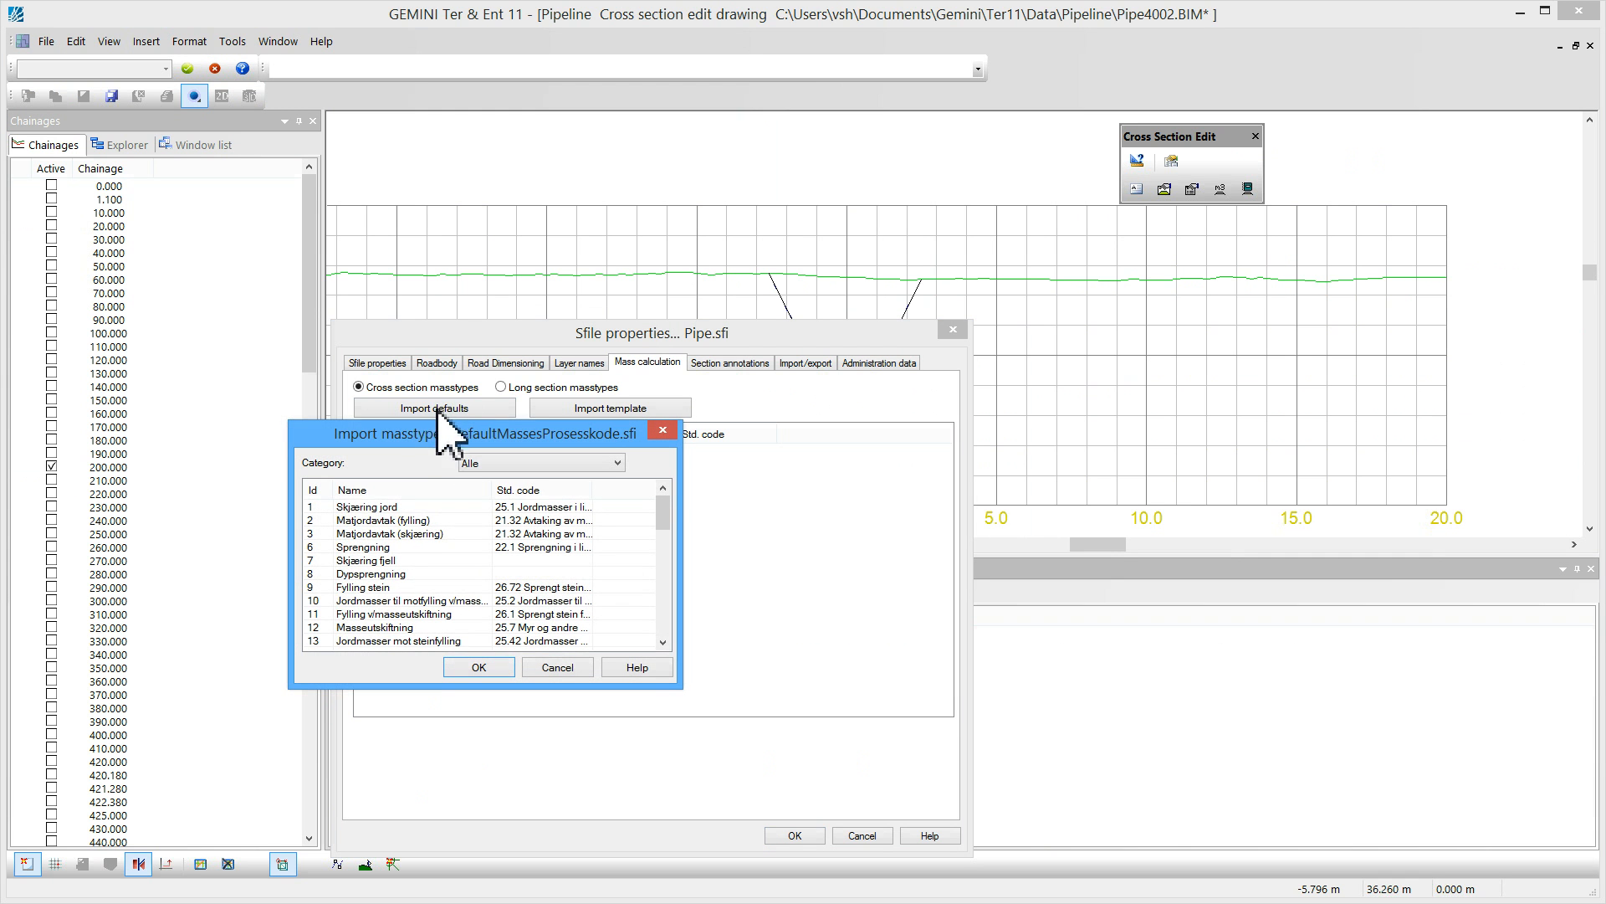
{"action": "left_click", "coordinate": [371, 509]}
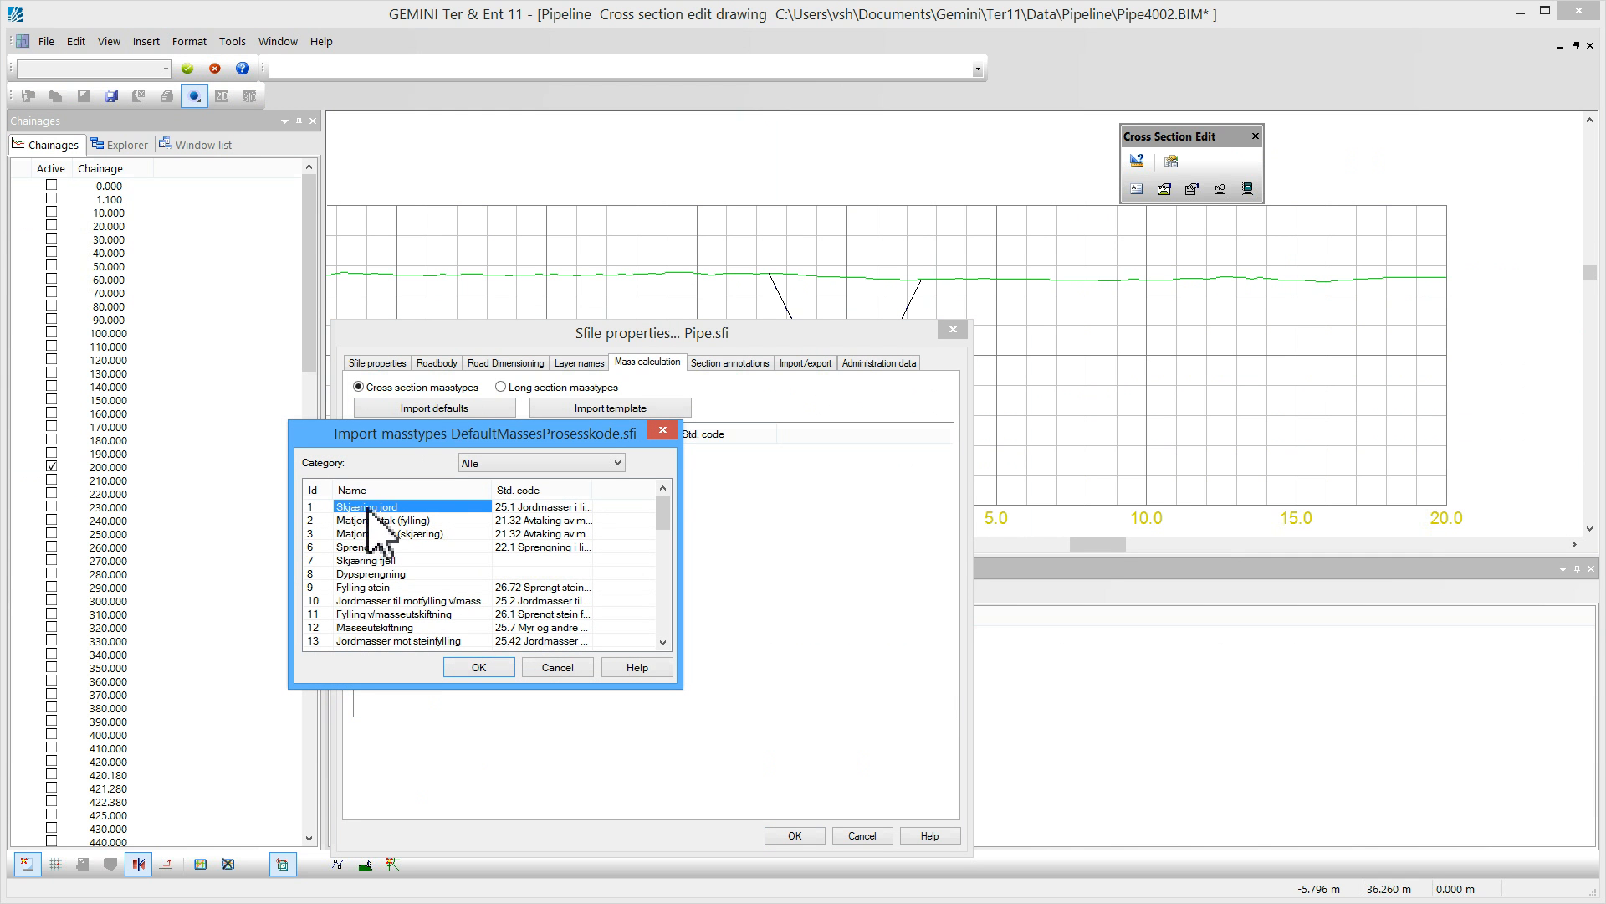
{"action": "left_click", "coordinate": [469, 669]}
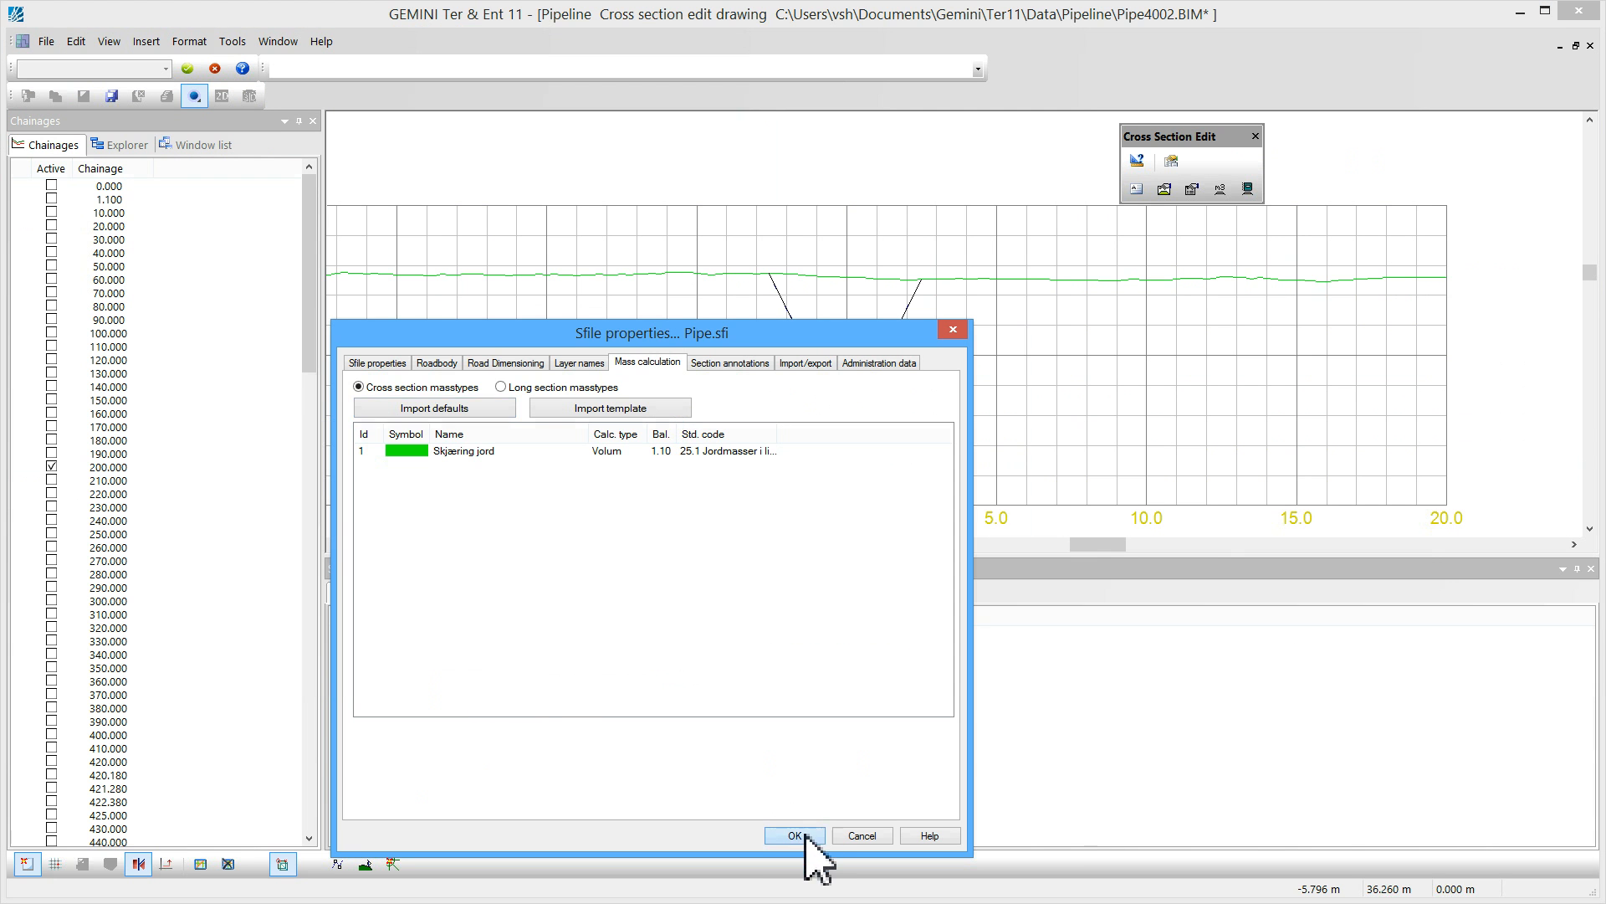
{"action": "left_click", "coordinate": [795, 835]}
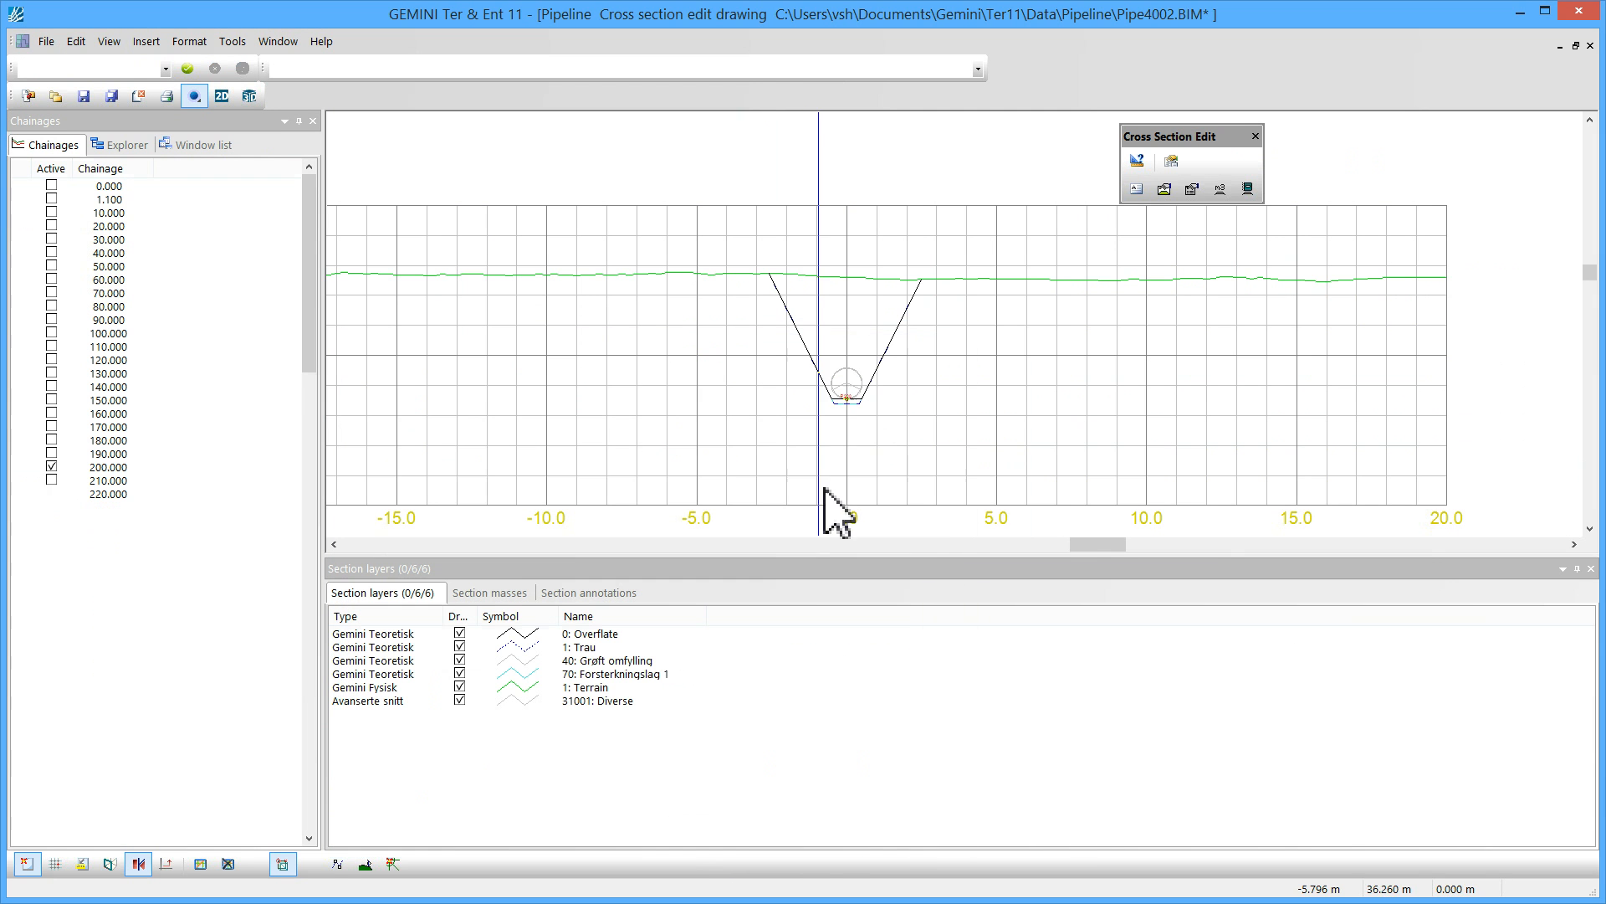
Calculate the section masses and draw the Skjæring jord mass area in the cross section
{"action": "left_click", "coordinate": [1221, 191]}
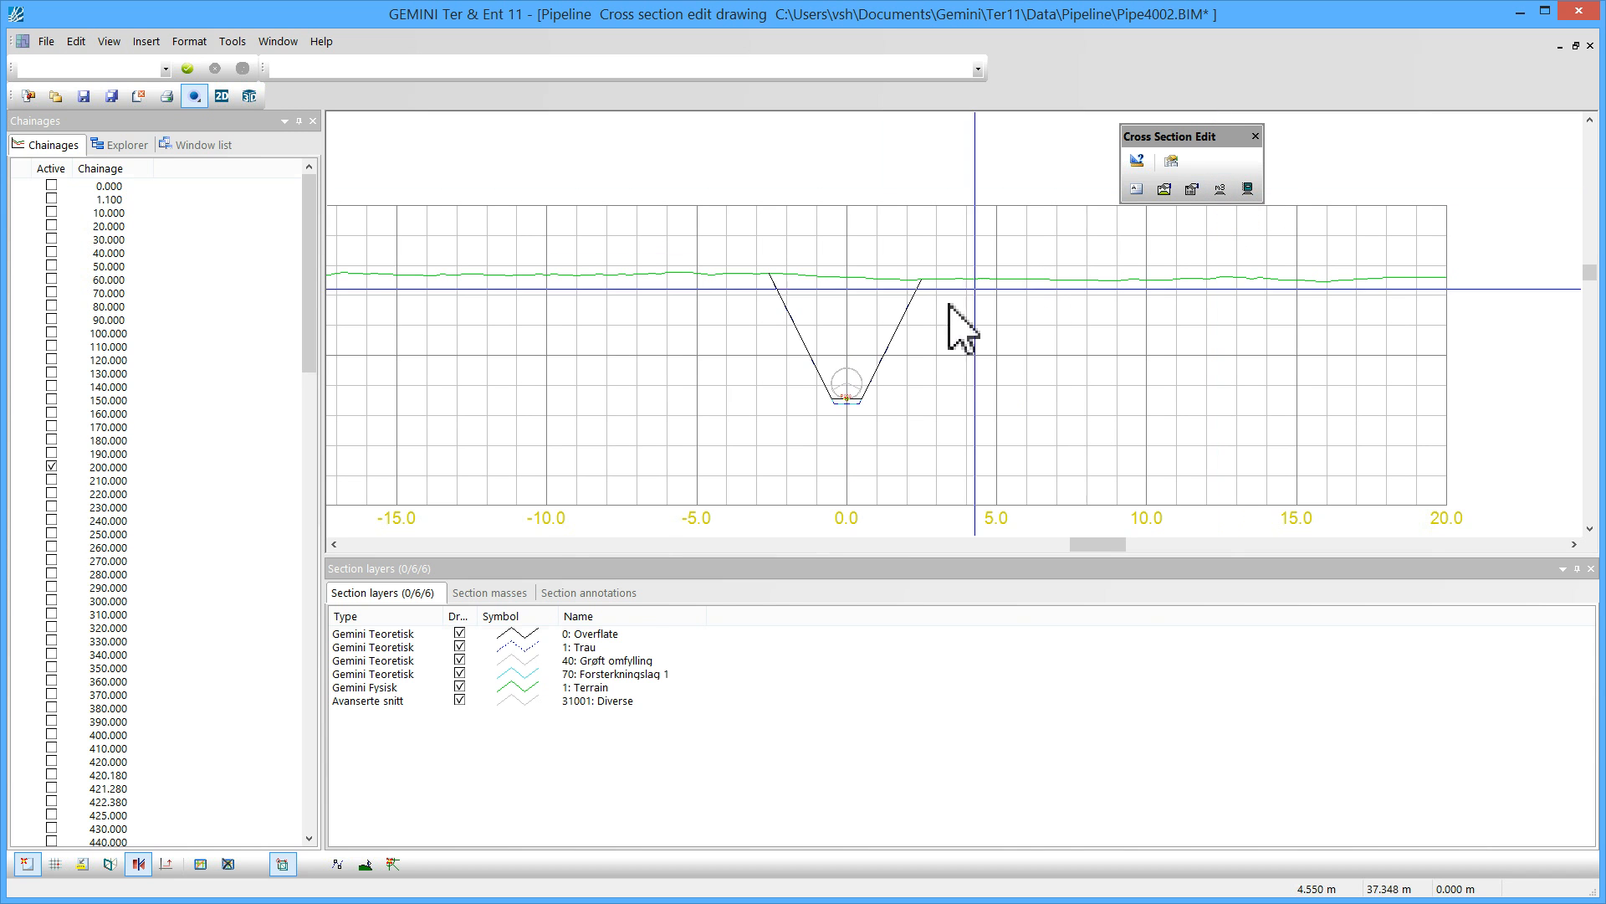
{"action": "left_click", "coordinate": [494, 594]}
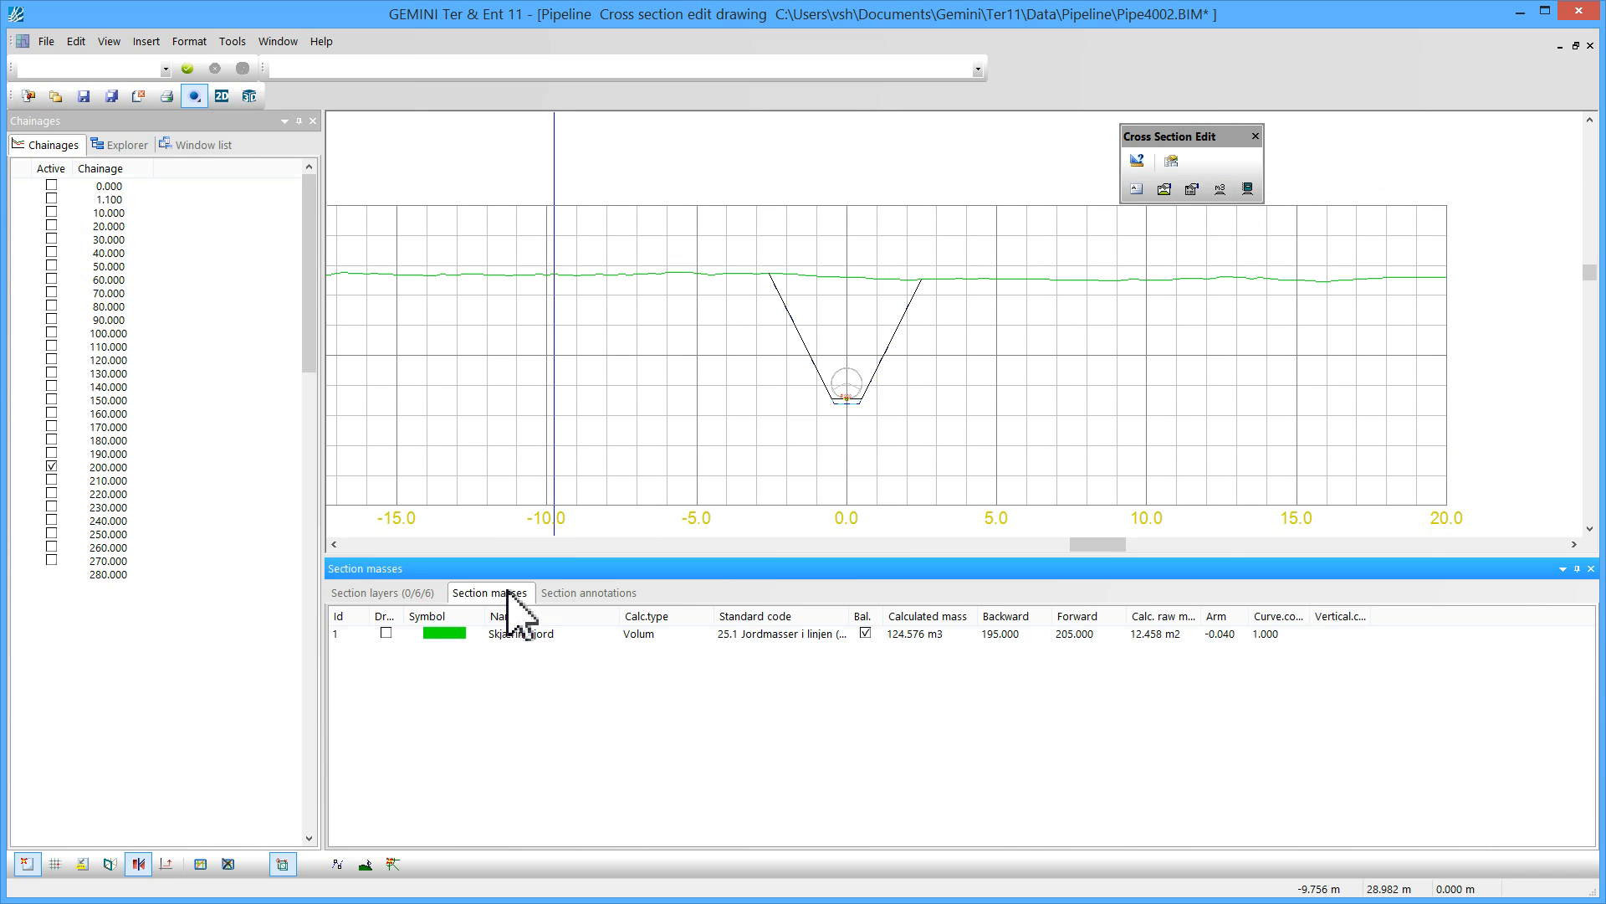
{"action": "left_click_drag", "start_coordinate": [413, 617], "coordinate": [437, 616]}
{"action": "left_click", "coordinate": [402, 633]}
{"action": "middle_click_drag", "start_coordinate": [811, 395], "coordinate": [929, 369]}
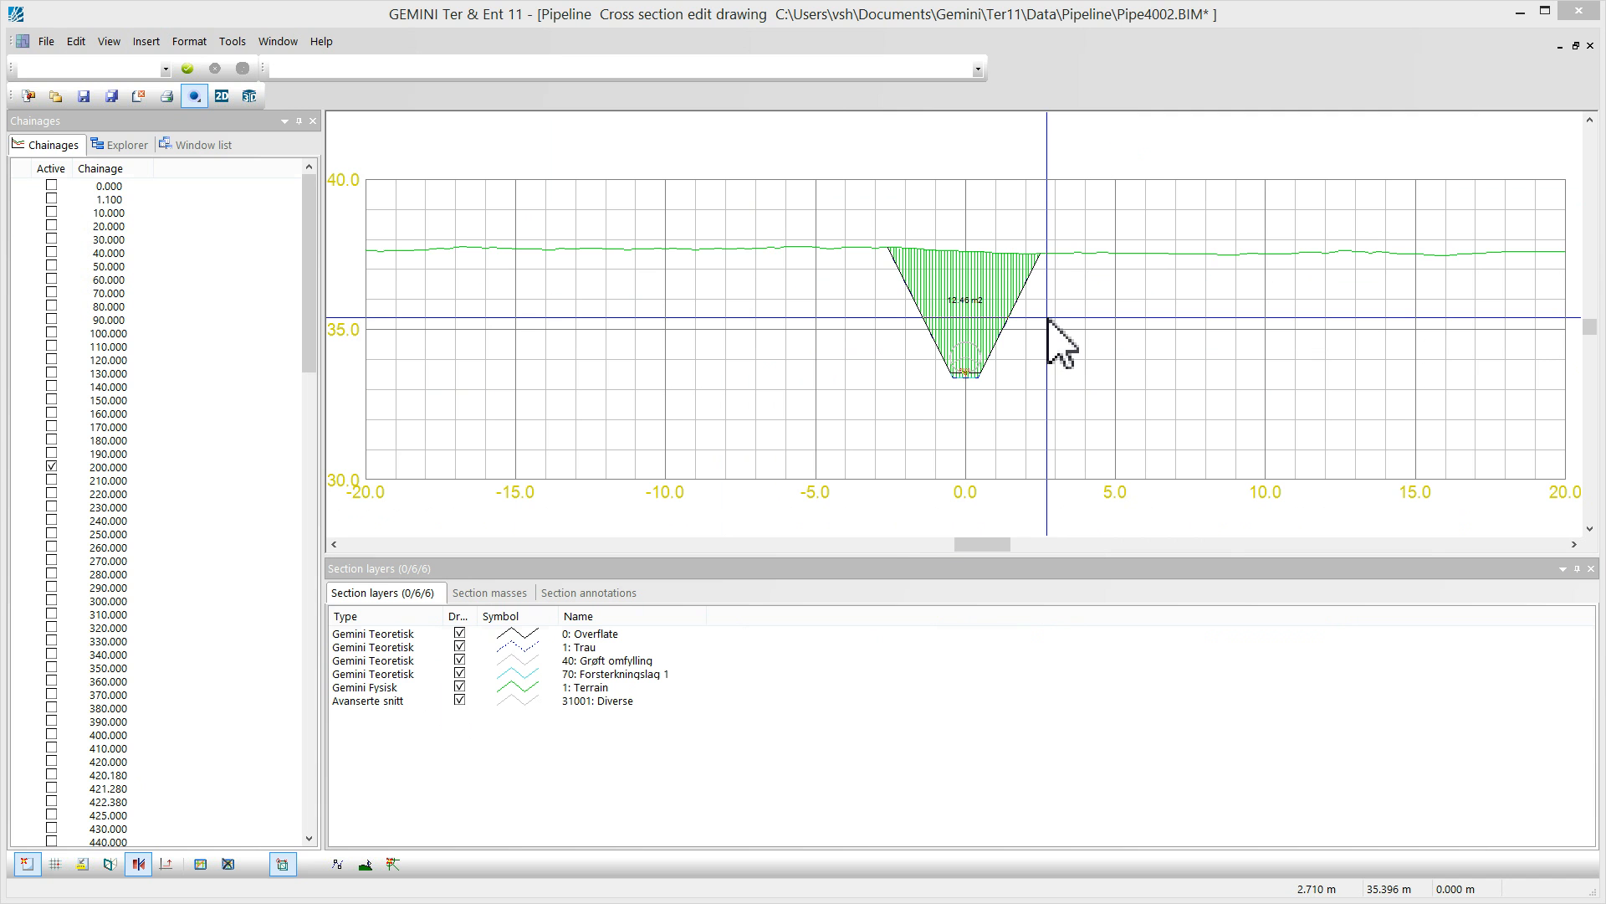
Switch back to the pipeline's plan view and zoom in along the line
{"action": "left_click", "coordinate": [187, 148]}
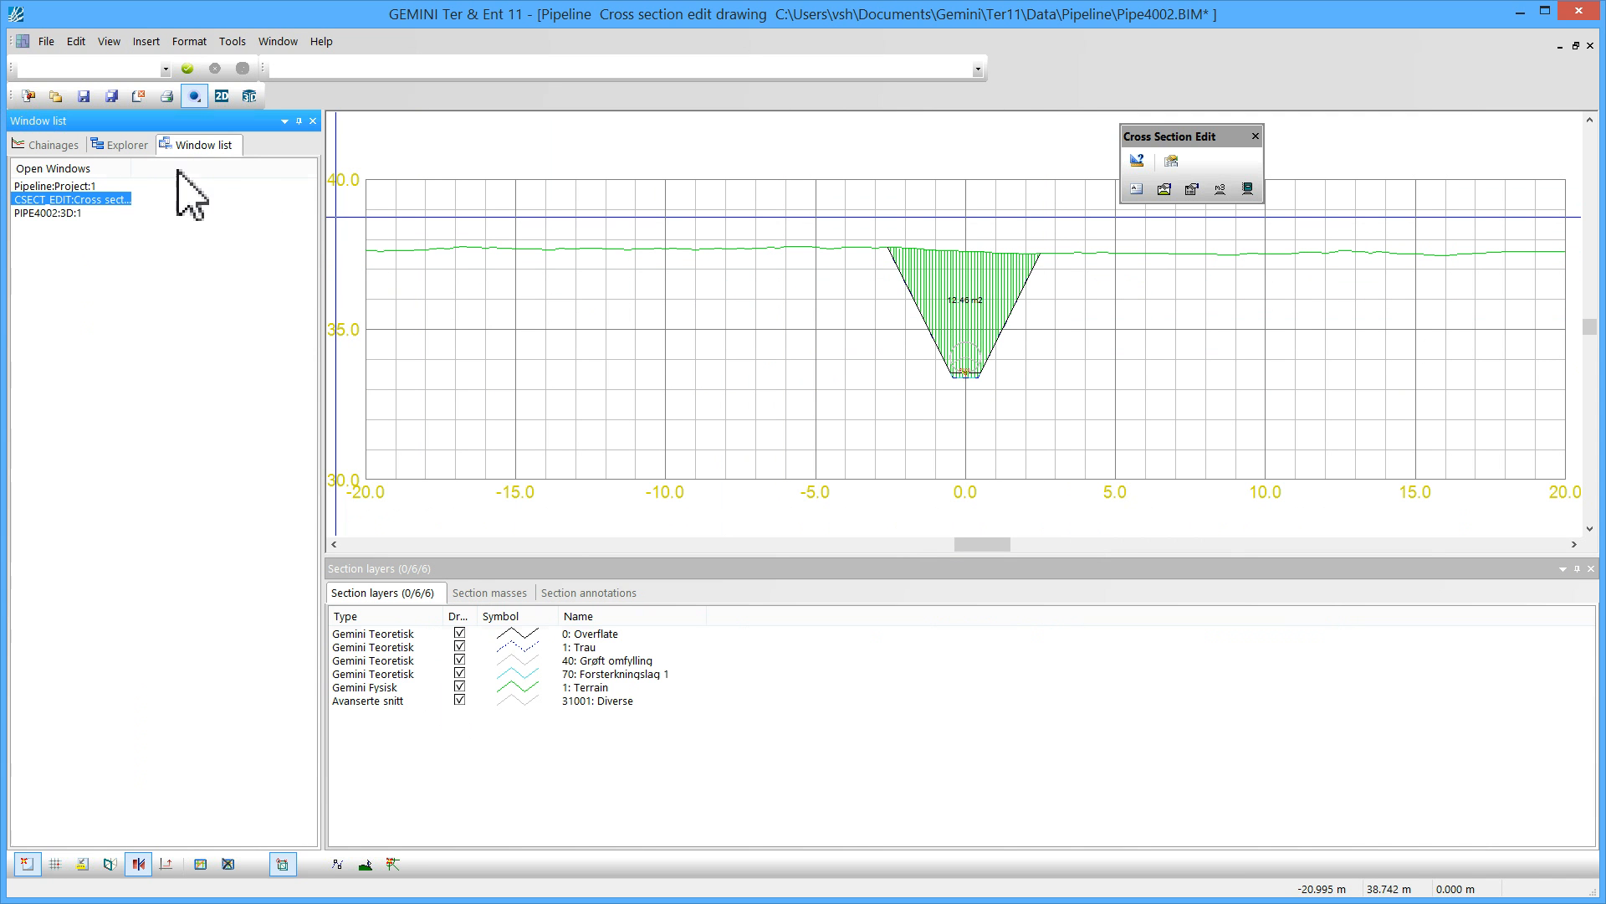
{"action": "double_click", "coordinate": [74, 214]}
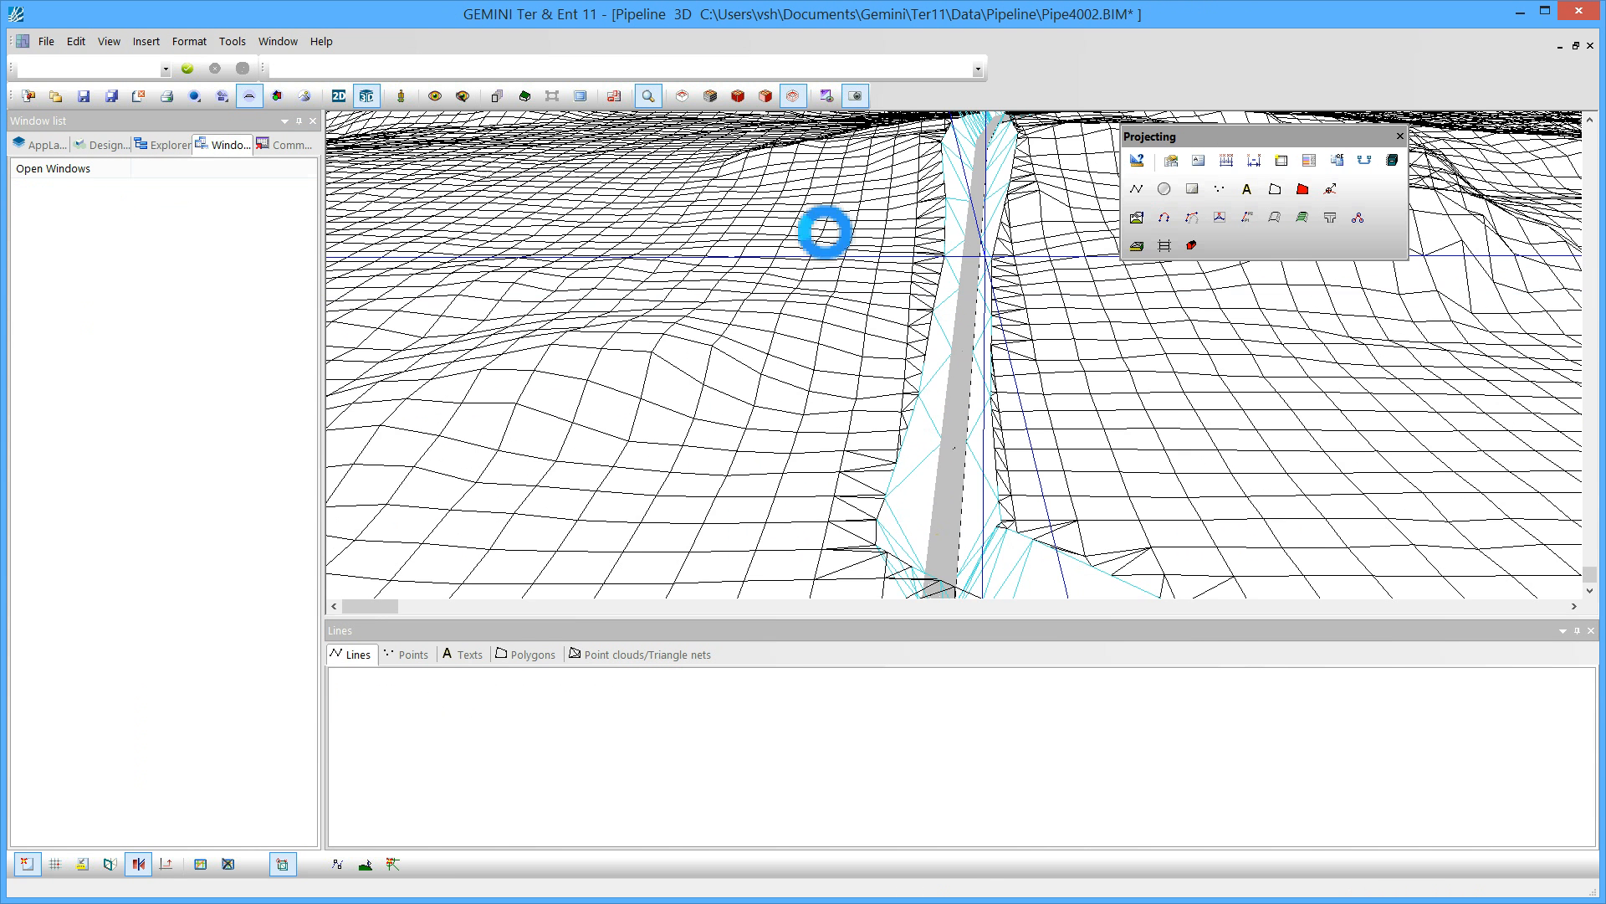
{"action": "left_click", "coordinate": [339, 95]}
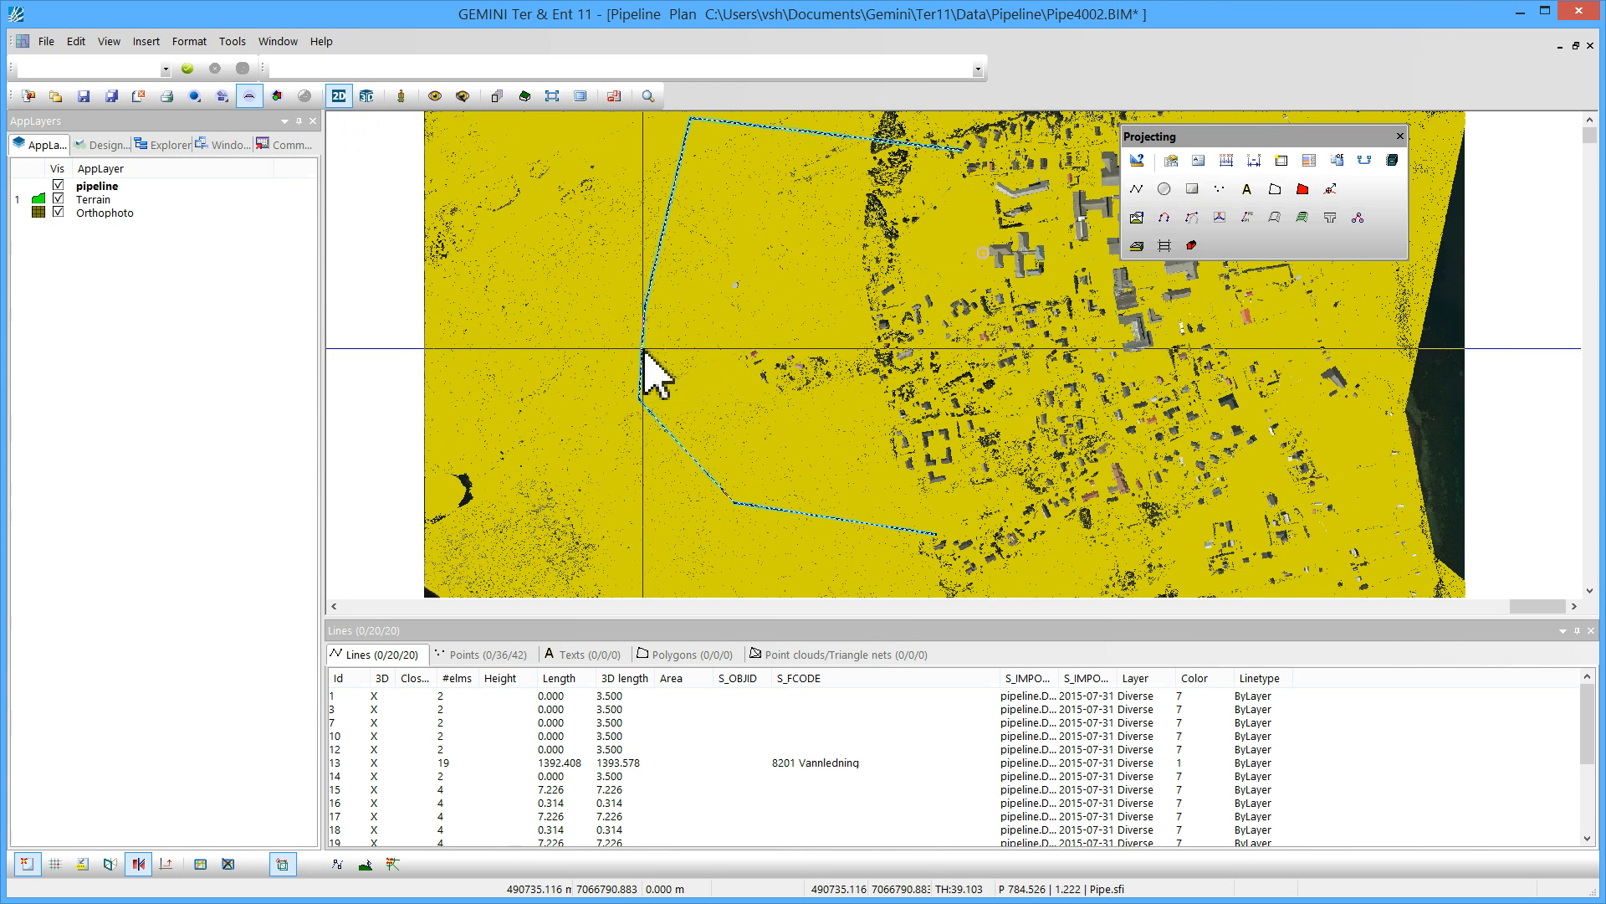
{"action": "scroll", "coordinate": [657, 373], "scroll_direction": "up", "scroll_amount": 2}
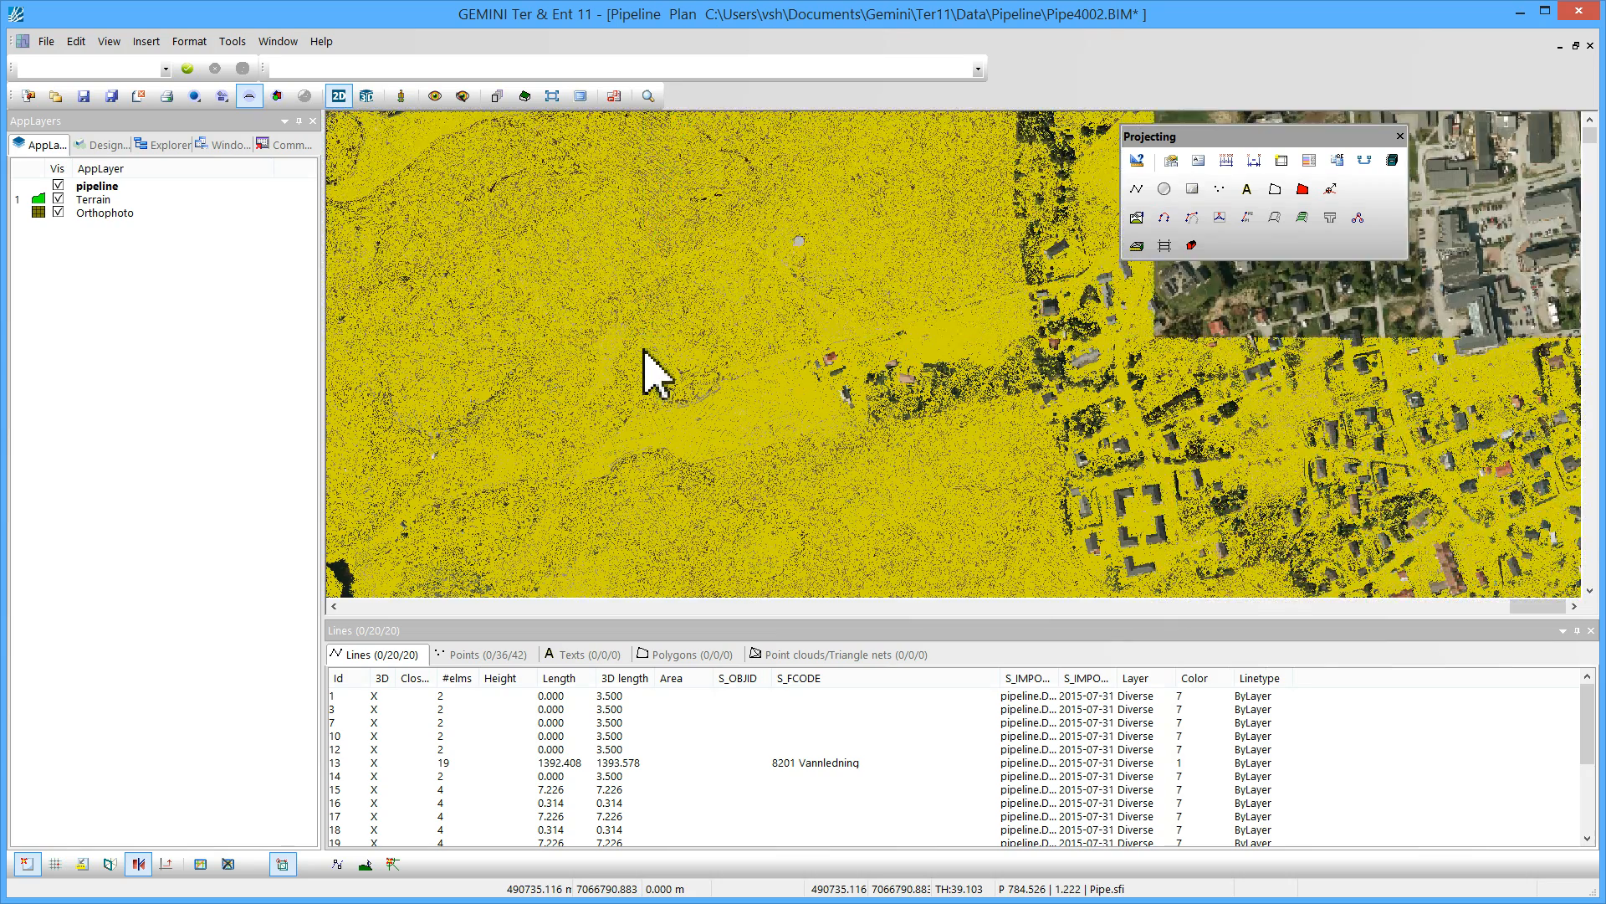
Document road masses with mass type 1 Skjæring jord (m3), grouping polygons limited by size or amount
{"action": "left_click", "coordinate": [1302, 217]}
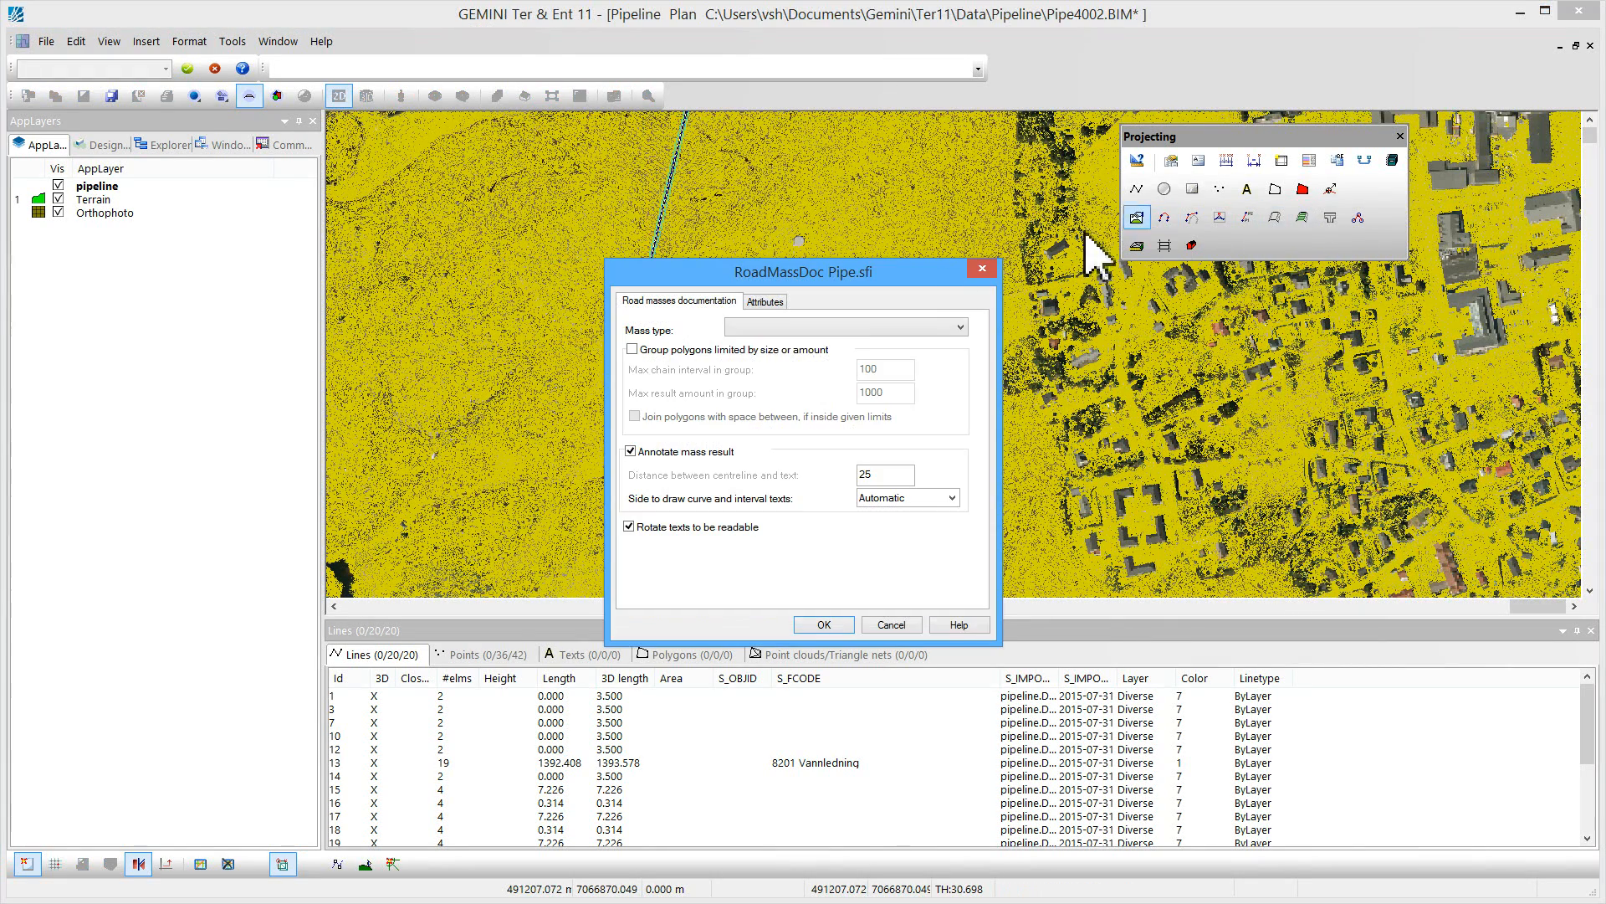
{"action": "left_click", "coordinate": [803, 328]}
{"action": "left_click", "coordinate": [792, 346]}
{"action": "left_click", "coordinate": [722, 351]}
{"action": "left_click", "coordinate": [810, 624]}
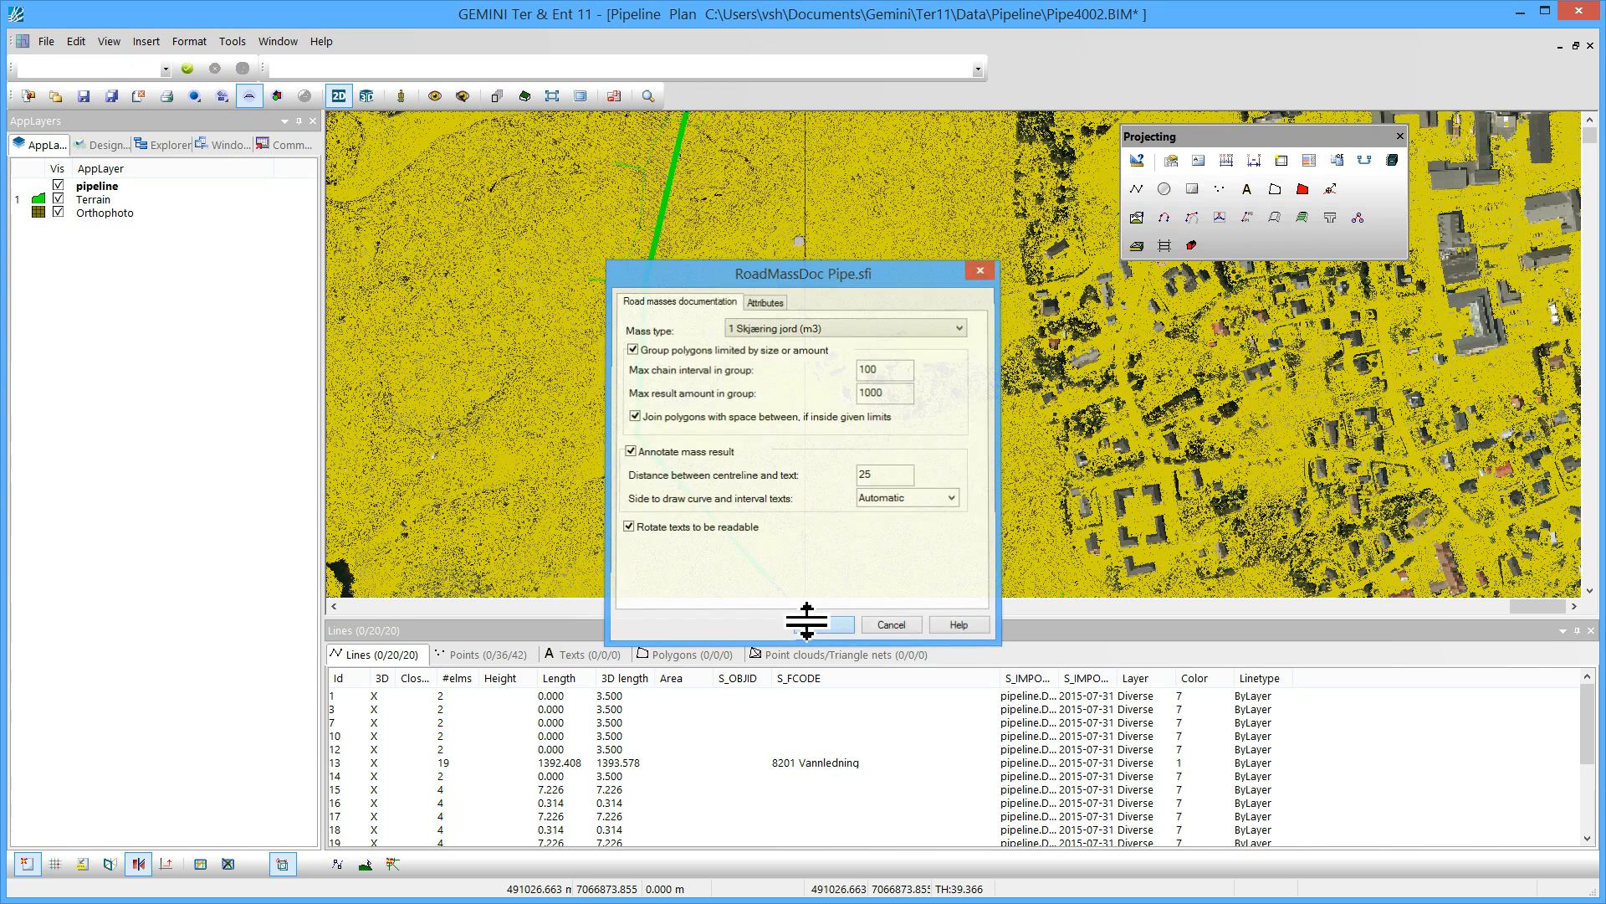
Turn off the Terrain and Orthophoto layers' visibility
{"action": "left_click", "coordinate": [58, 199]}
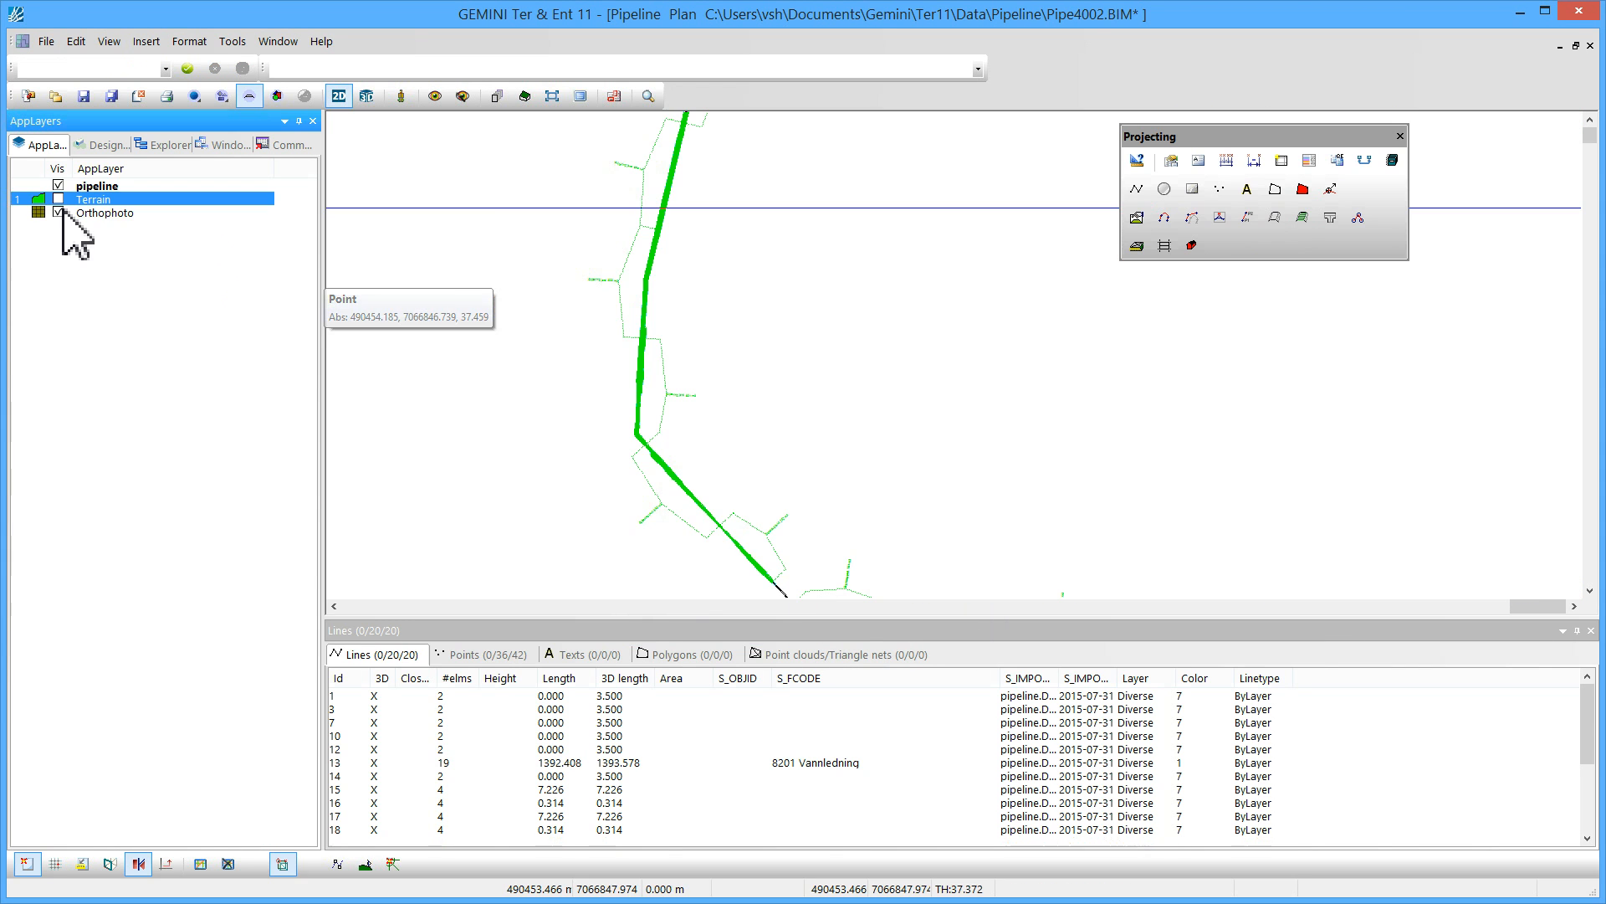
{"action": "left_click", "coordinate": [58, 212]}
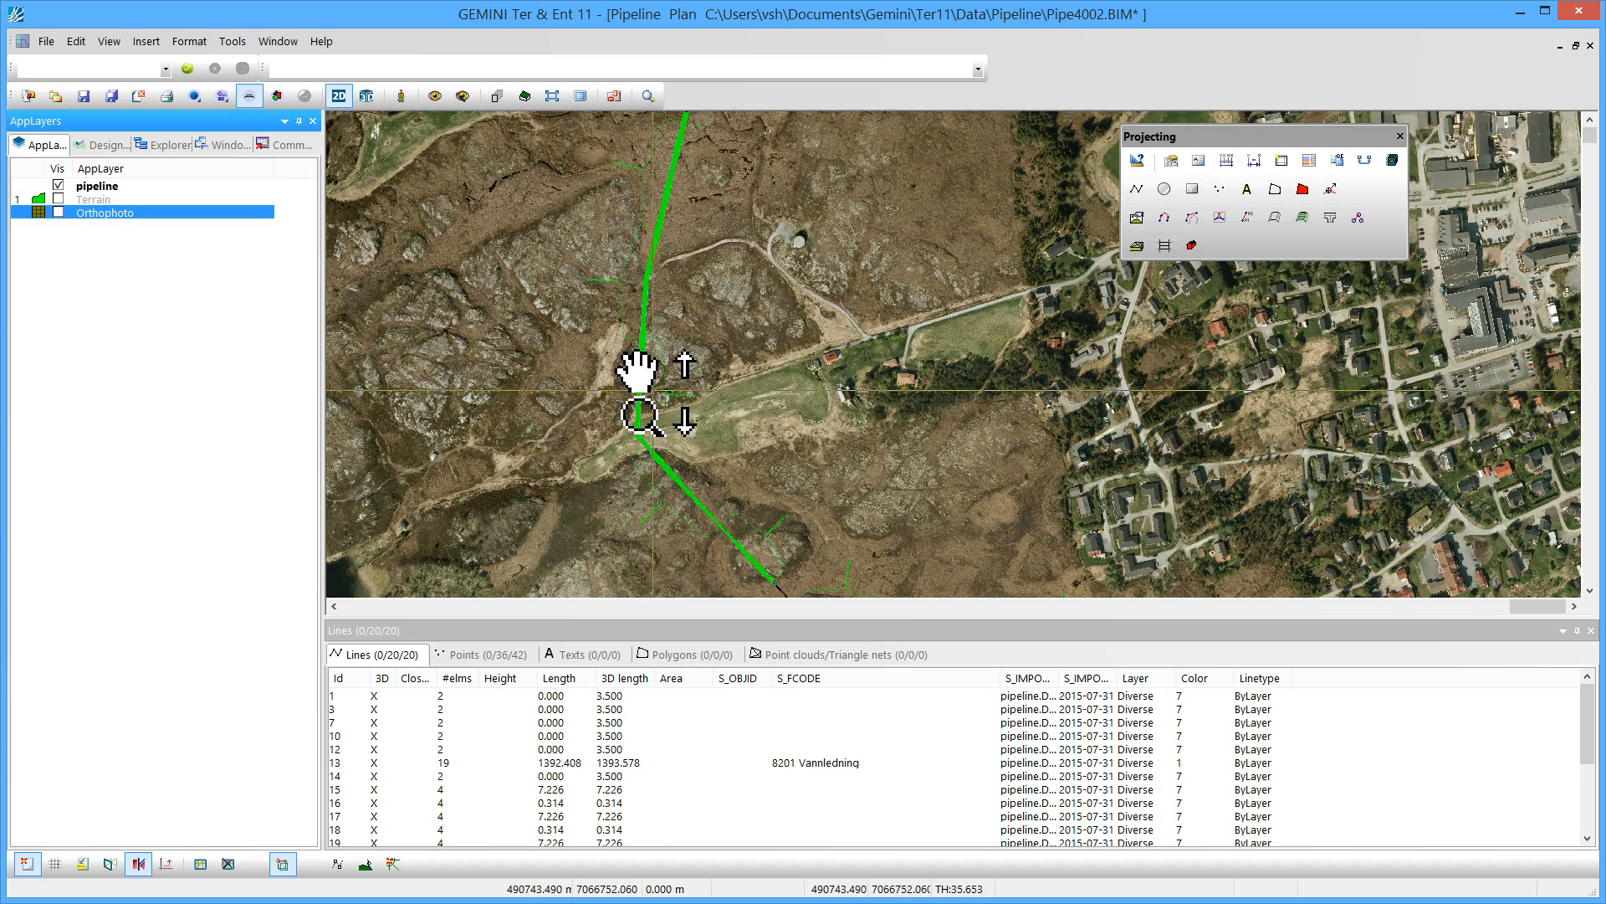
{"action": "middle_click_drag", "start_coordinate": [654, 392], "coordinate": [665, 314]}
{"action": "scroll", "coordinate": [684, 329], "scroll_direction": "up", "scroll_amount": 2}
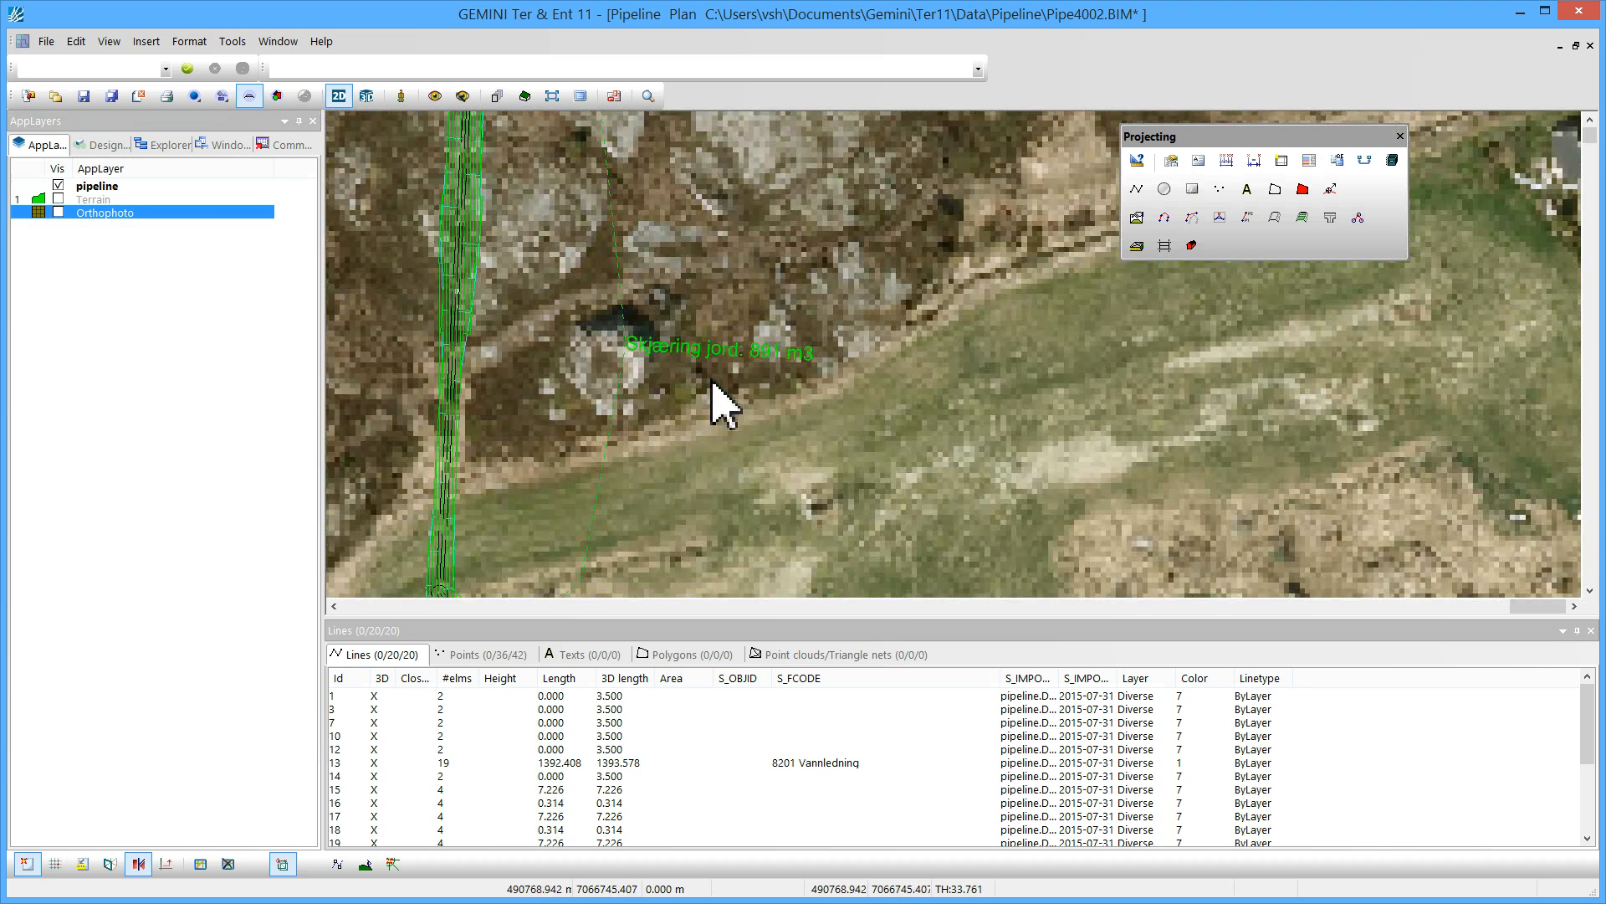
Inspect the Skjæring jord mass annotation and trench along the pipeline in plan view
{"action": "left_click", "coordinate": [707, 410]}
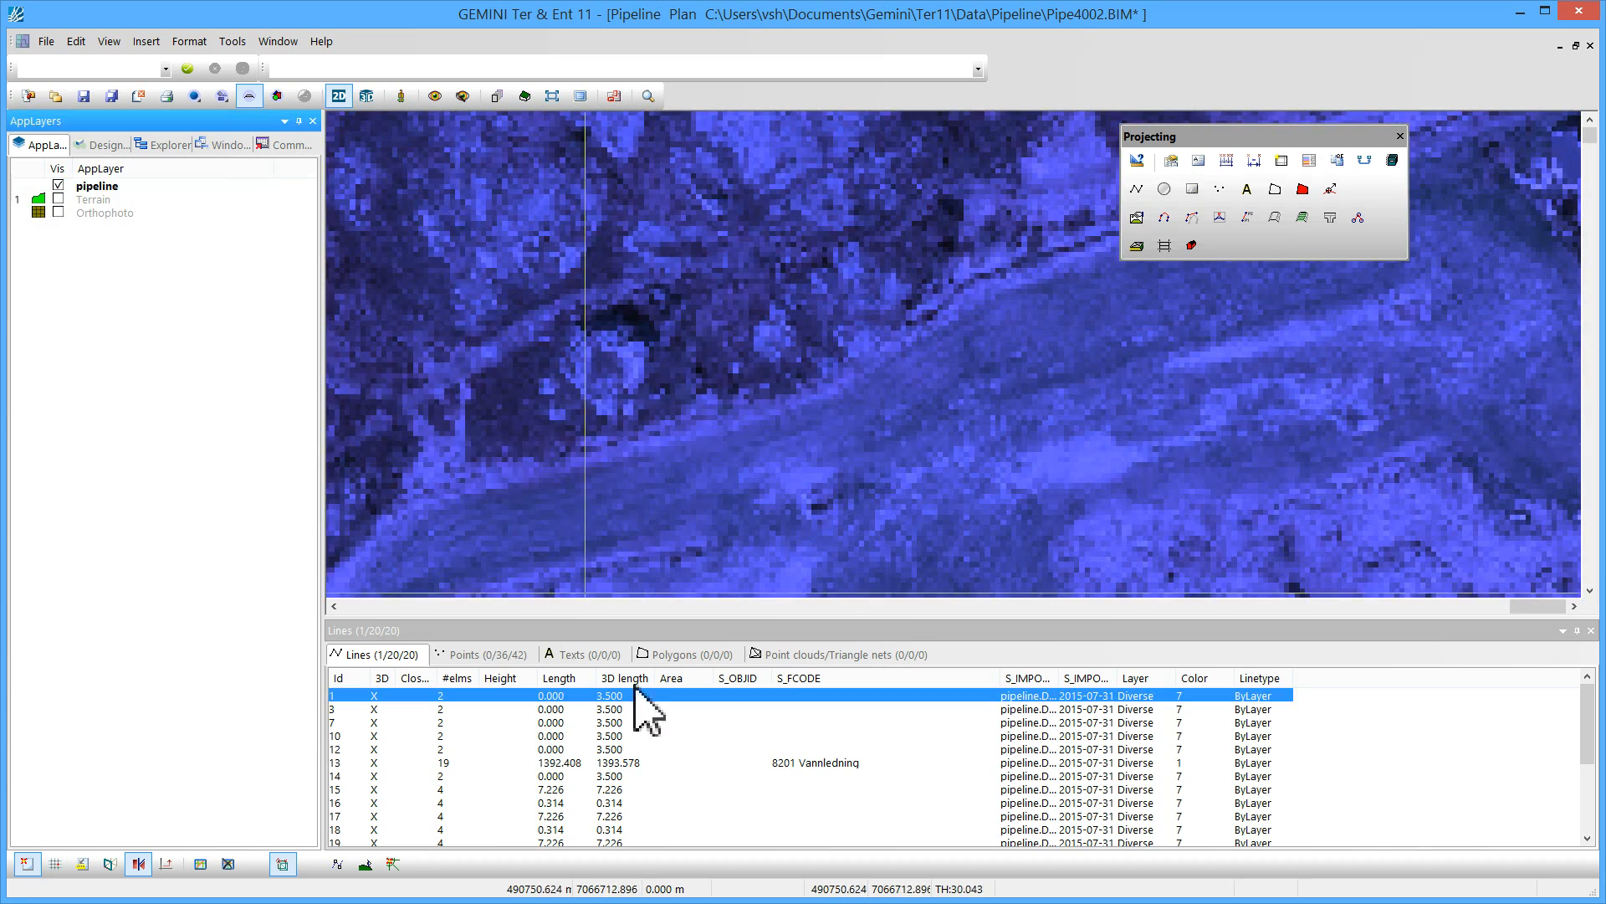
{"action": "left_click", "coordinate": [1388, 736]}
{"action": "scroll", "coordinate": [771, 388], "scroll_direction": "up", "scroll_amount": 2}
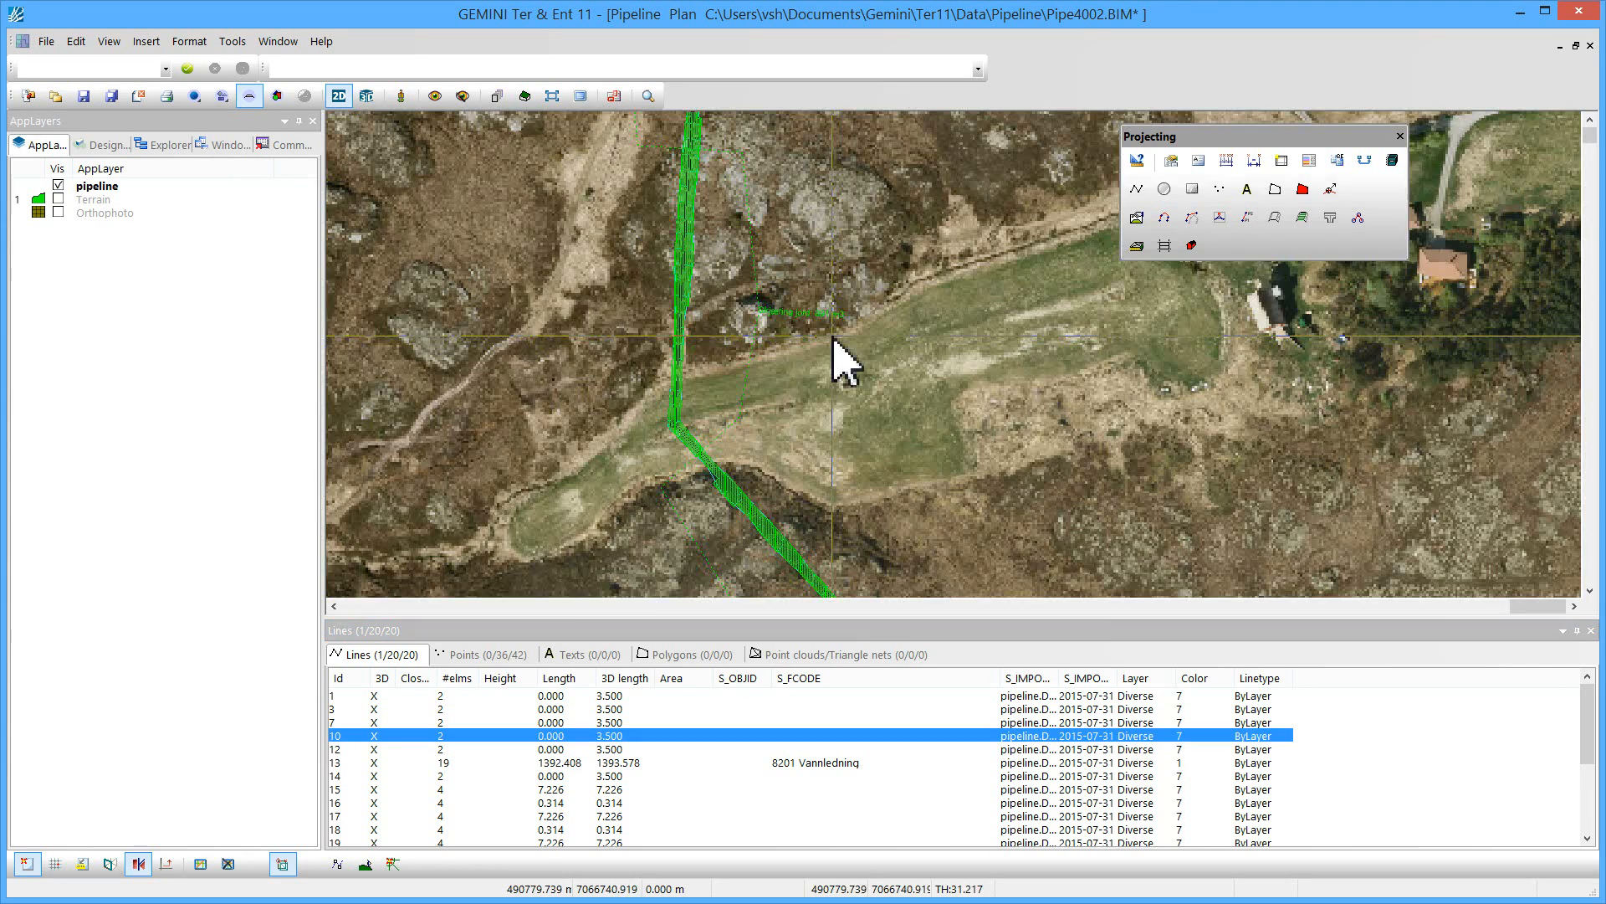
{"action": "scroll", "coordinate": [802, 310], "scroll_direction": "up", "scroll_amount": 2}
{"action": "scroll", "coordinate": [832, 368], "scroll_direction": "up", "scroll_amount": 2}
{"action": "middle_click_drag", "start_coordinate": [832, 369], "coordinate": [827, 478]}
{"action": "middle_click_drag", "start_coordinate": [613, 205], "coordinate": [720, 519]}
{"action": "middle_click_drag", "start_coordinate": [718, 303], "coordinate": [758, 615]}
{"action": "middle_click_drag", "start_coordinate": [661, 381], "coordinate": [733, 512]}
{"action": "scroll", "coordinate": [834, 467], "scroll_direction": "down", "scroll_amount": 5}
{"action": "scroll", "coordinate": [760, 385], "scroll_direction": "down", "scroll_amount": 2}
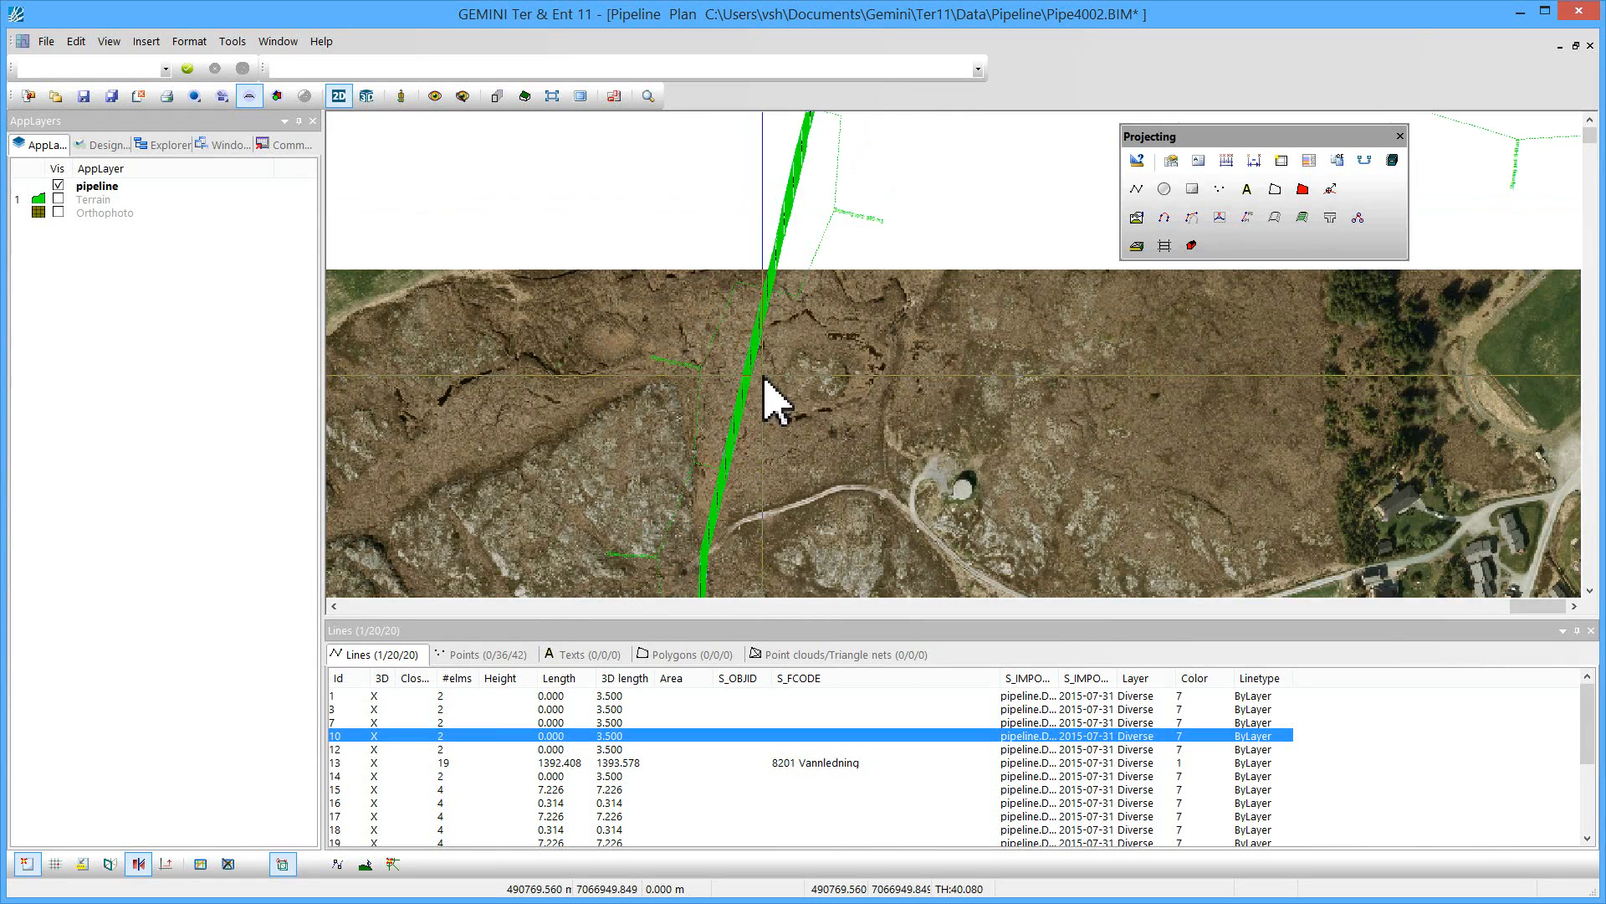
{"action": "scroll", "coordinate": [791, 502], "scroll_direction": "down", "scroll_amount": 3}
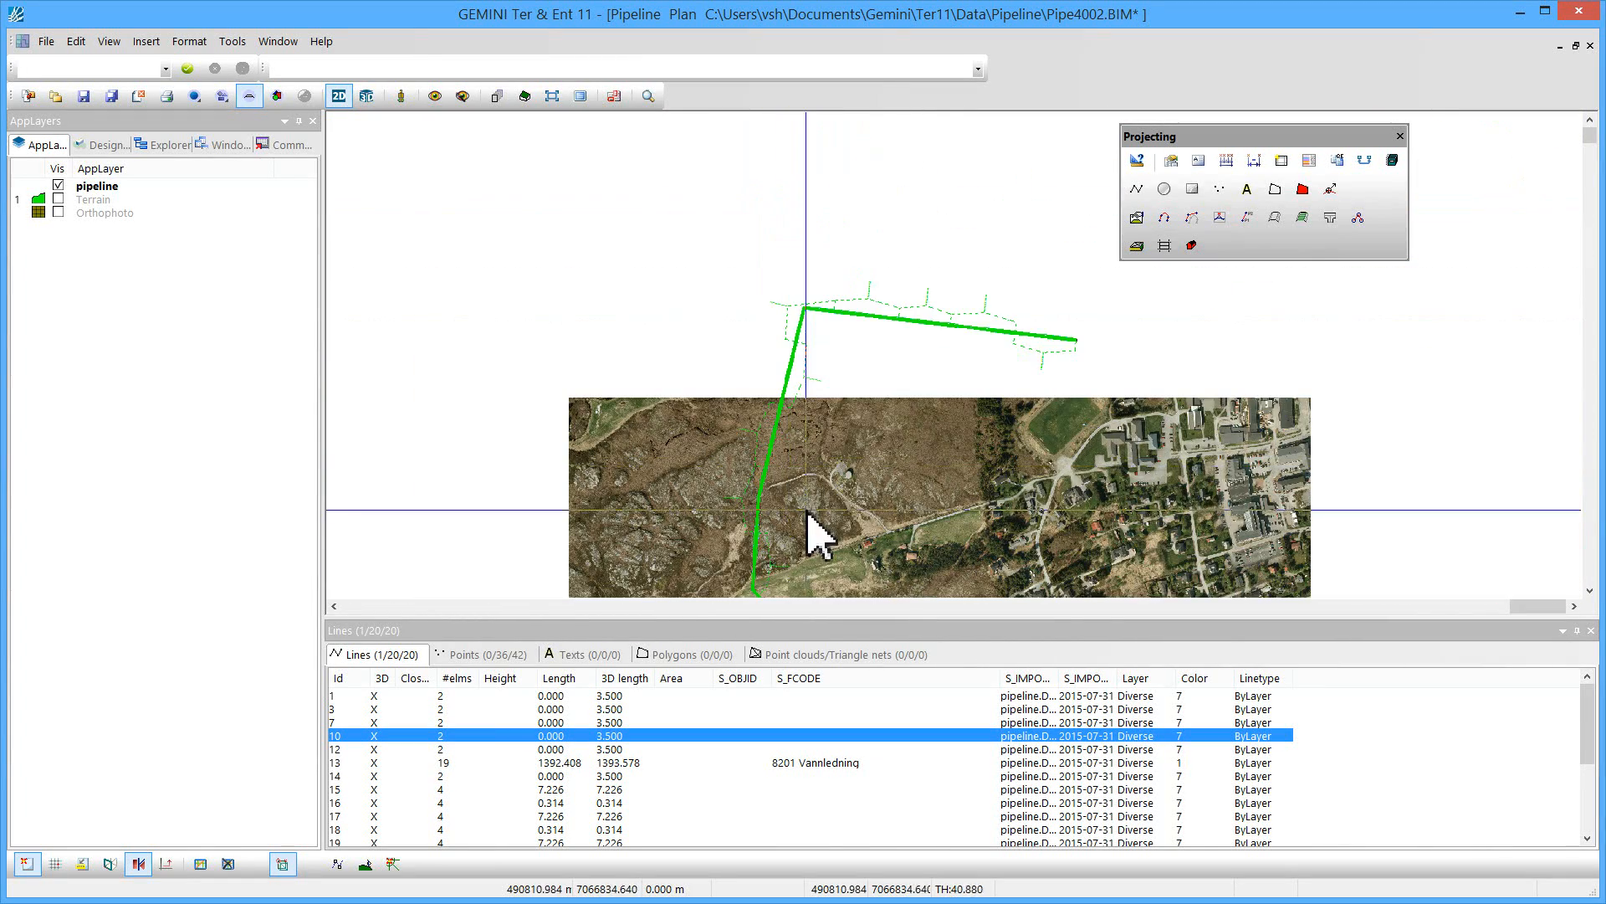
{"action": "middle_click_drag", "start_coordinate": [879, 508], "coordinate": [799, 376]}
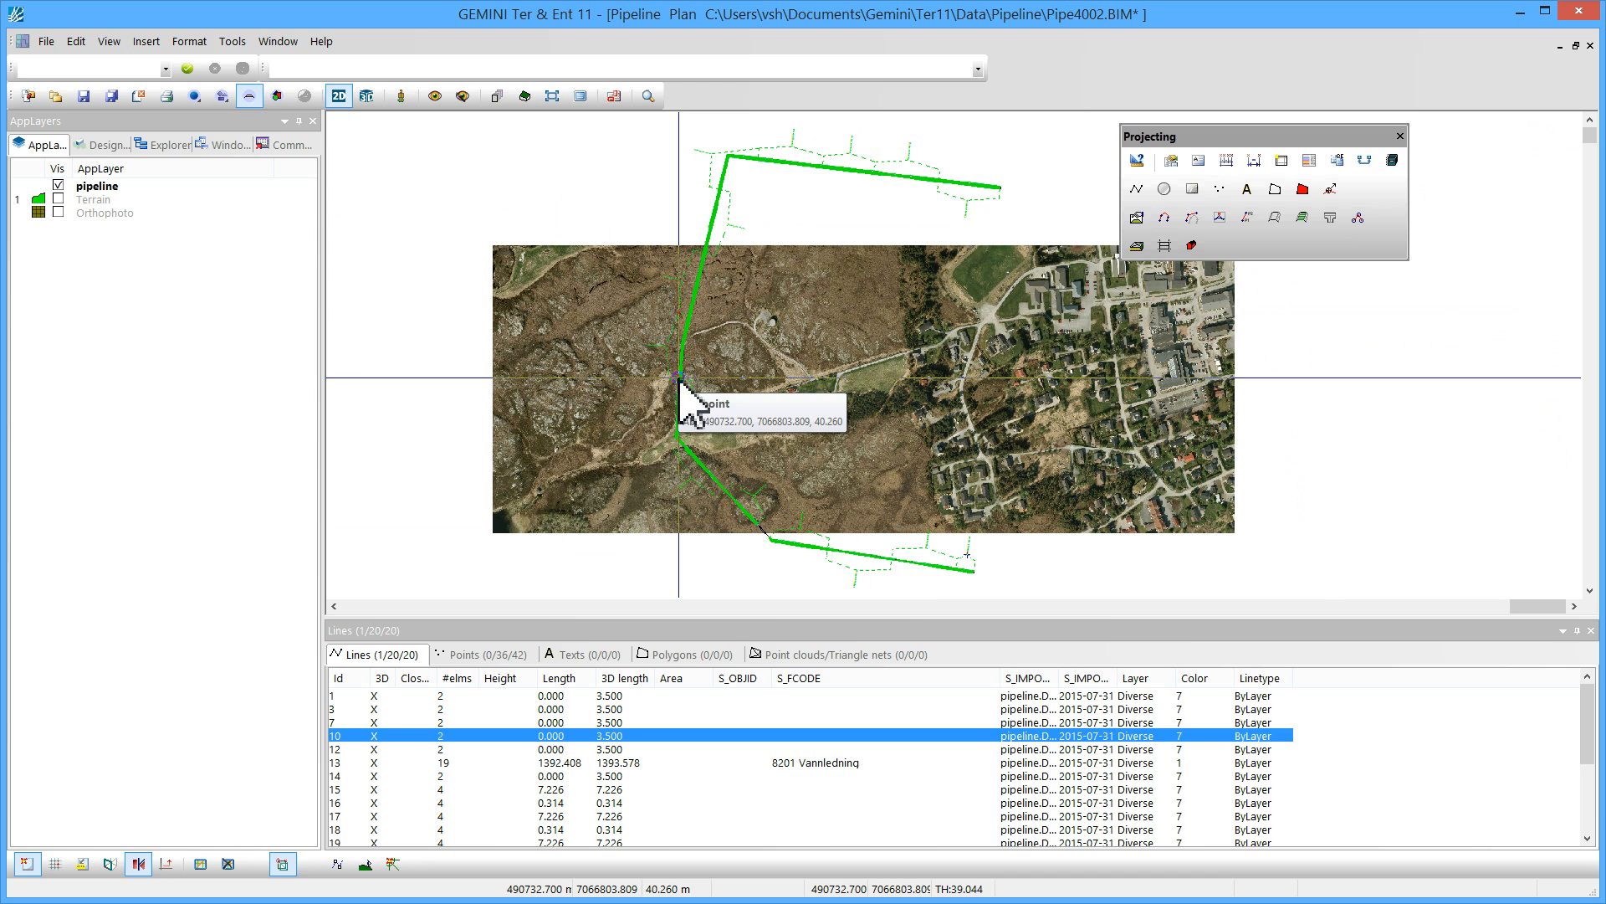
Delete the RoadMassDoc command from the command list
{"action": "left_click", "coordinate": [287, 145]}
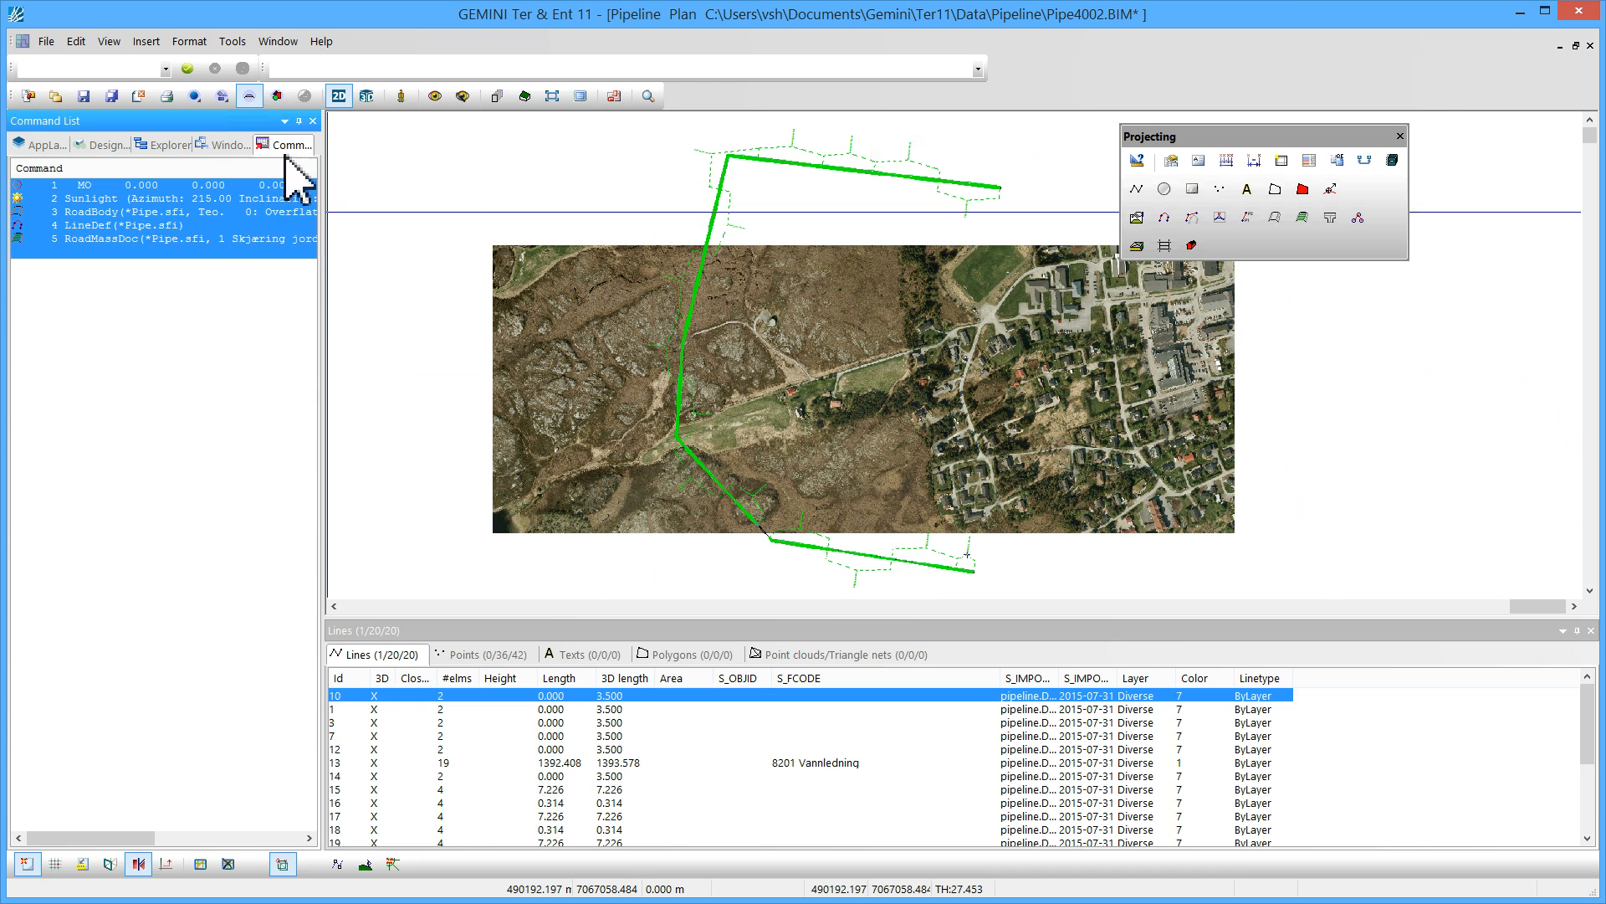
{"action": "left_click", "coordinate": [172, 278]}
{"action": "left_click", "coordinate": [182, 240]}
{"action": "right_click", "coordinate": [182, 240]}
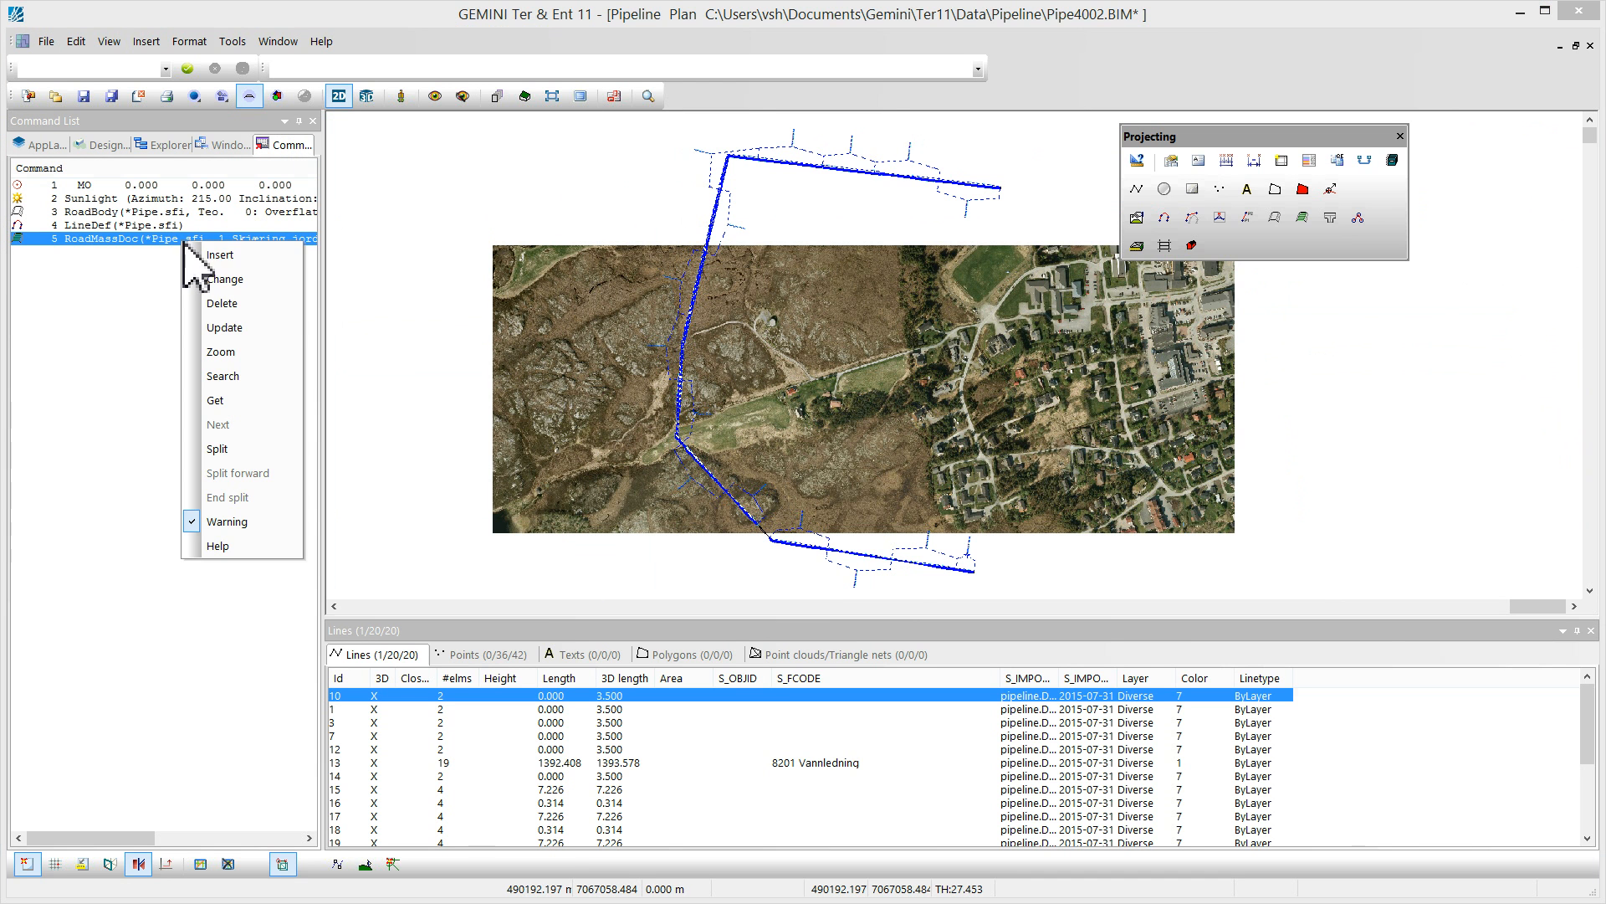
{"action": "left_click", "coordinate": [228, 303]}
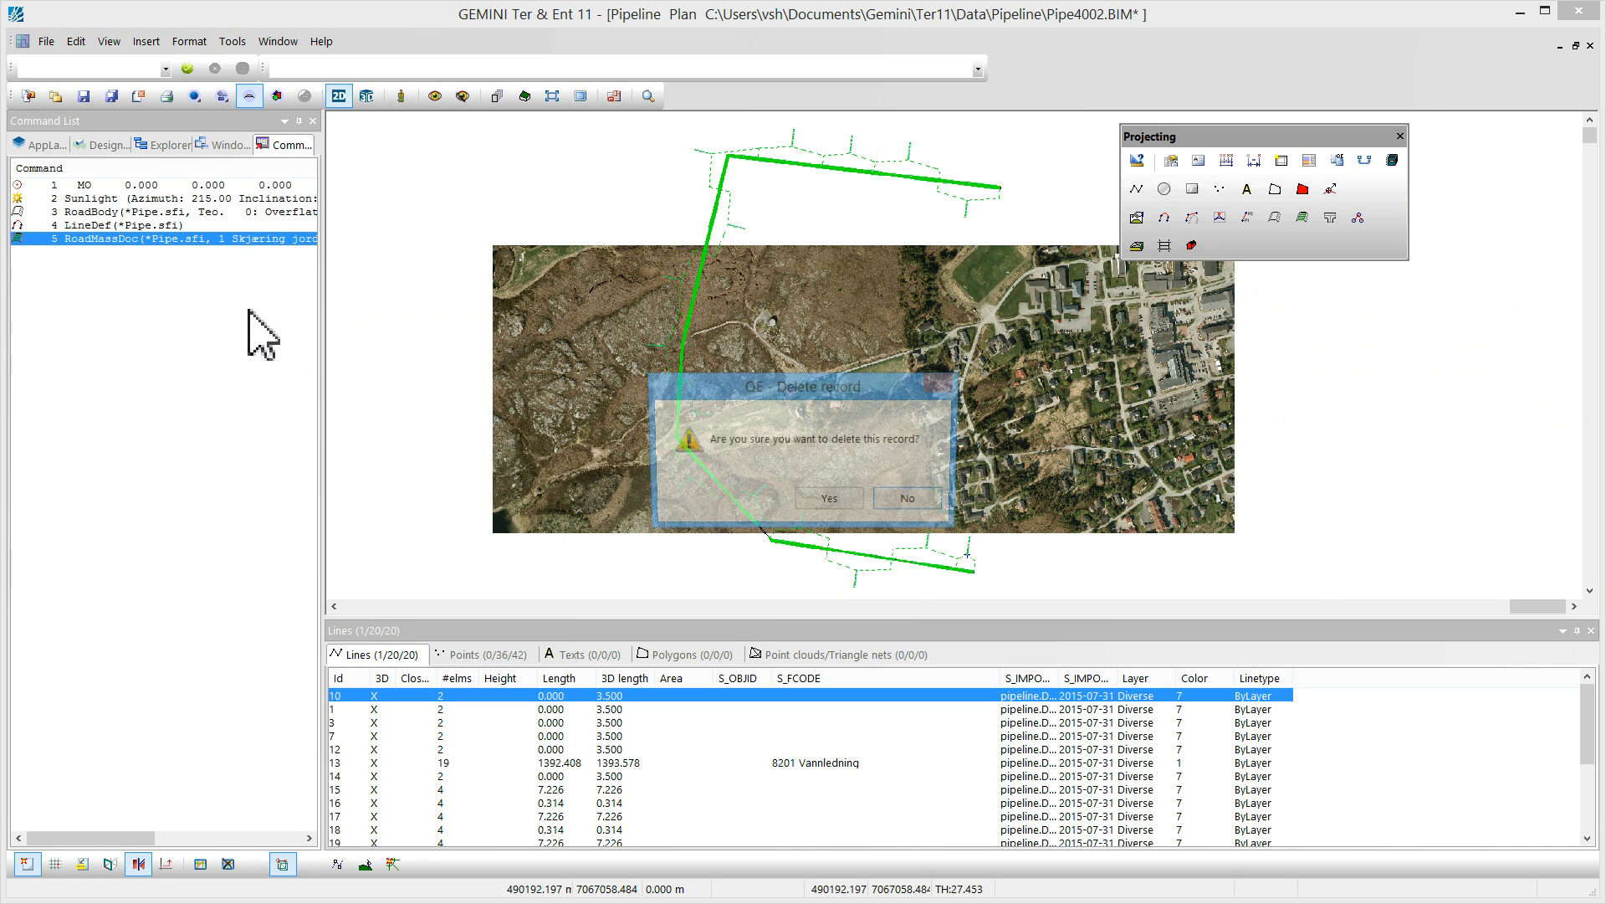
{"action": "left_click", "coordinate": [831, 502]}
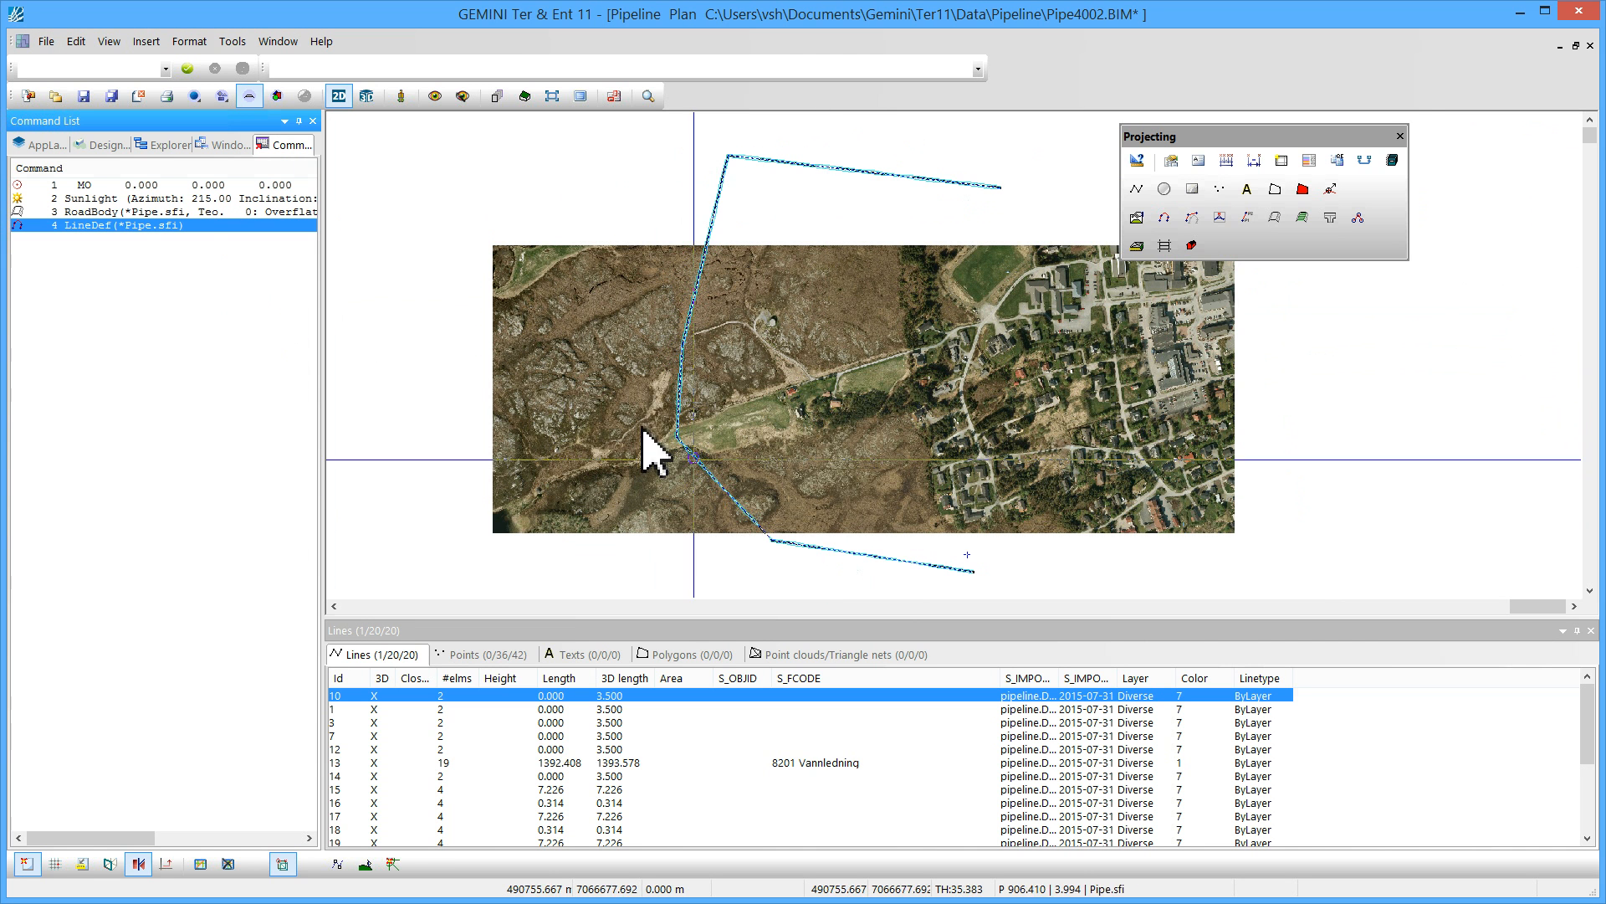
Turn off the raster background in the plan view
{"action": "scroll", "coordinate": [682, 373], "scroll_direction": "up", "scroll_amount": 5}
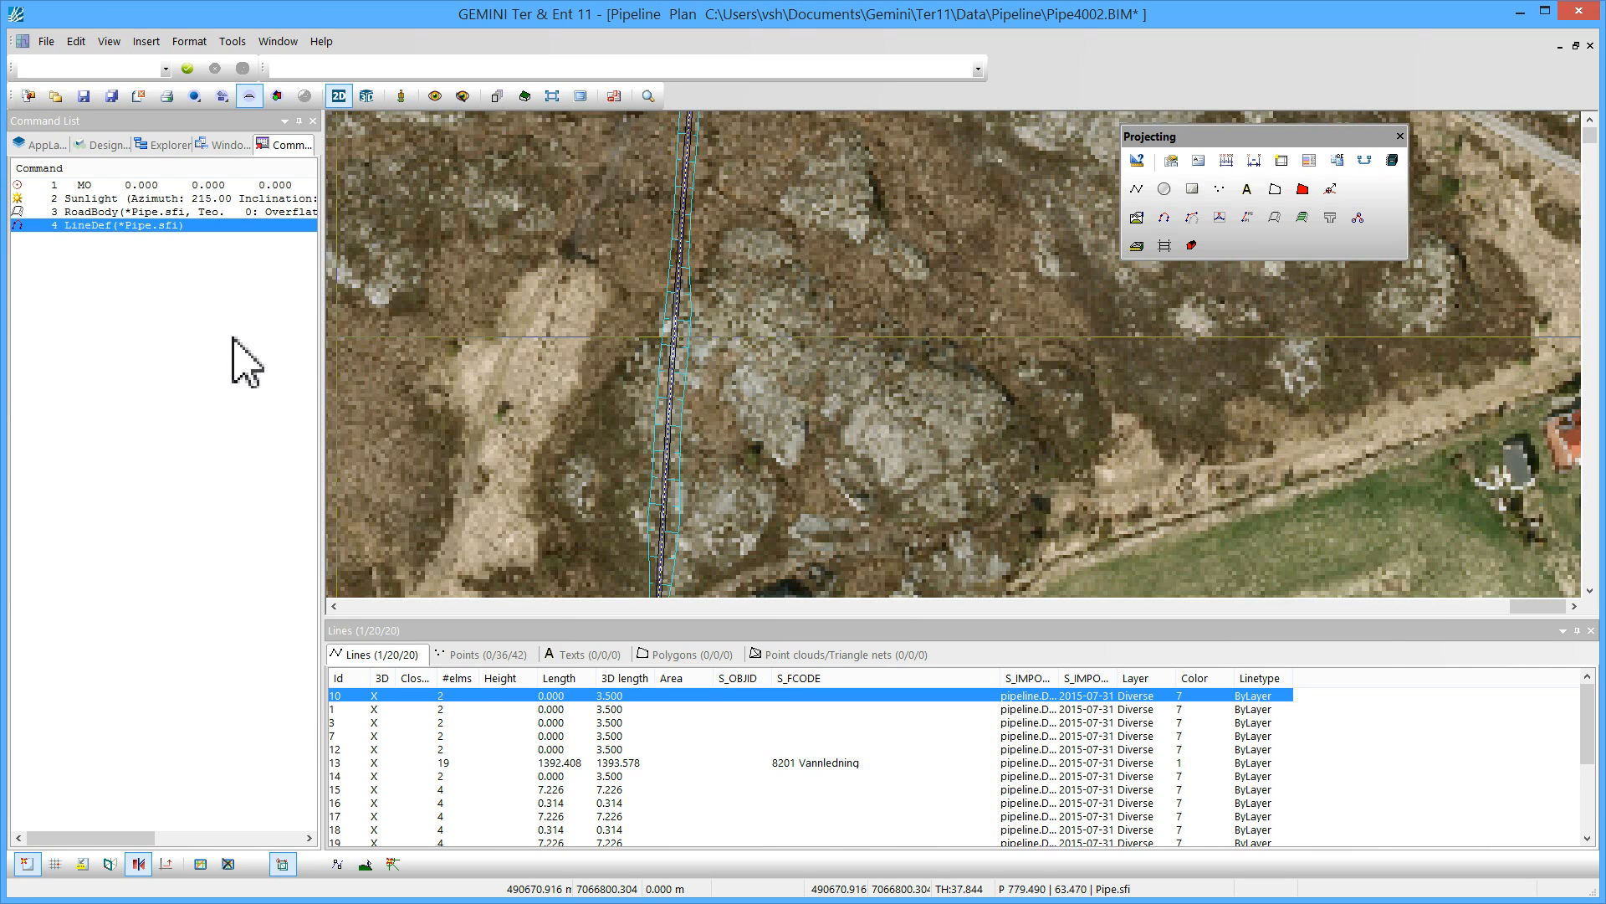
{"action": "left_click", "coordinate": [244, 361]}
{"action": "left_click", "coordinate": [44, 145]}
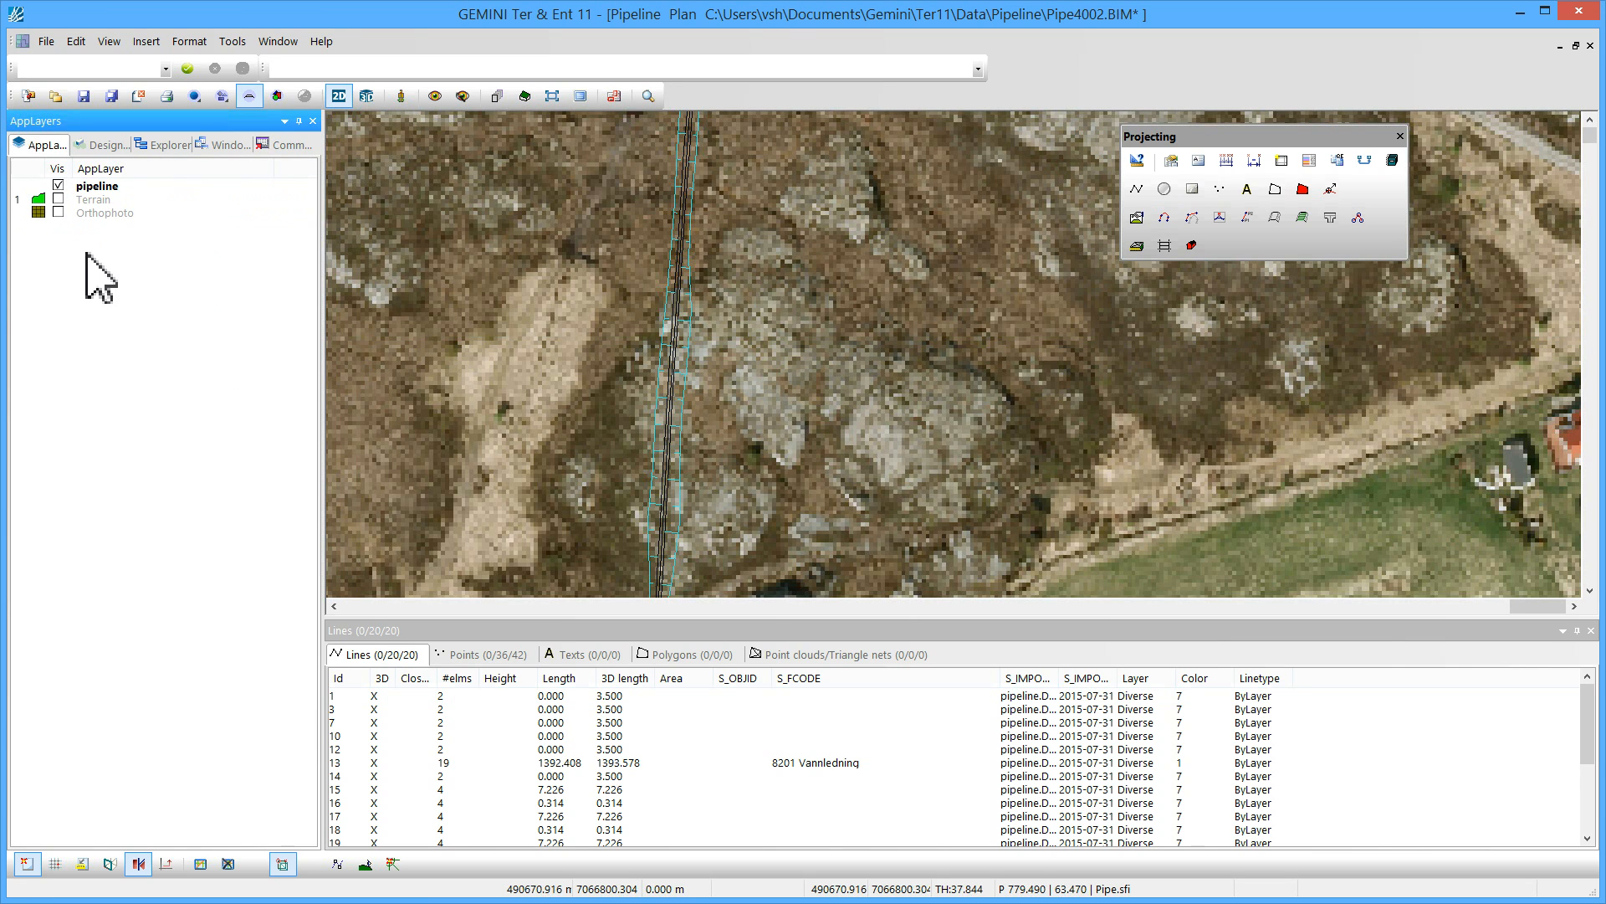
{"action": "left_click", "coordinate": [580, 96]}
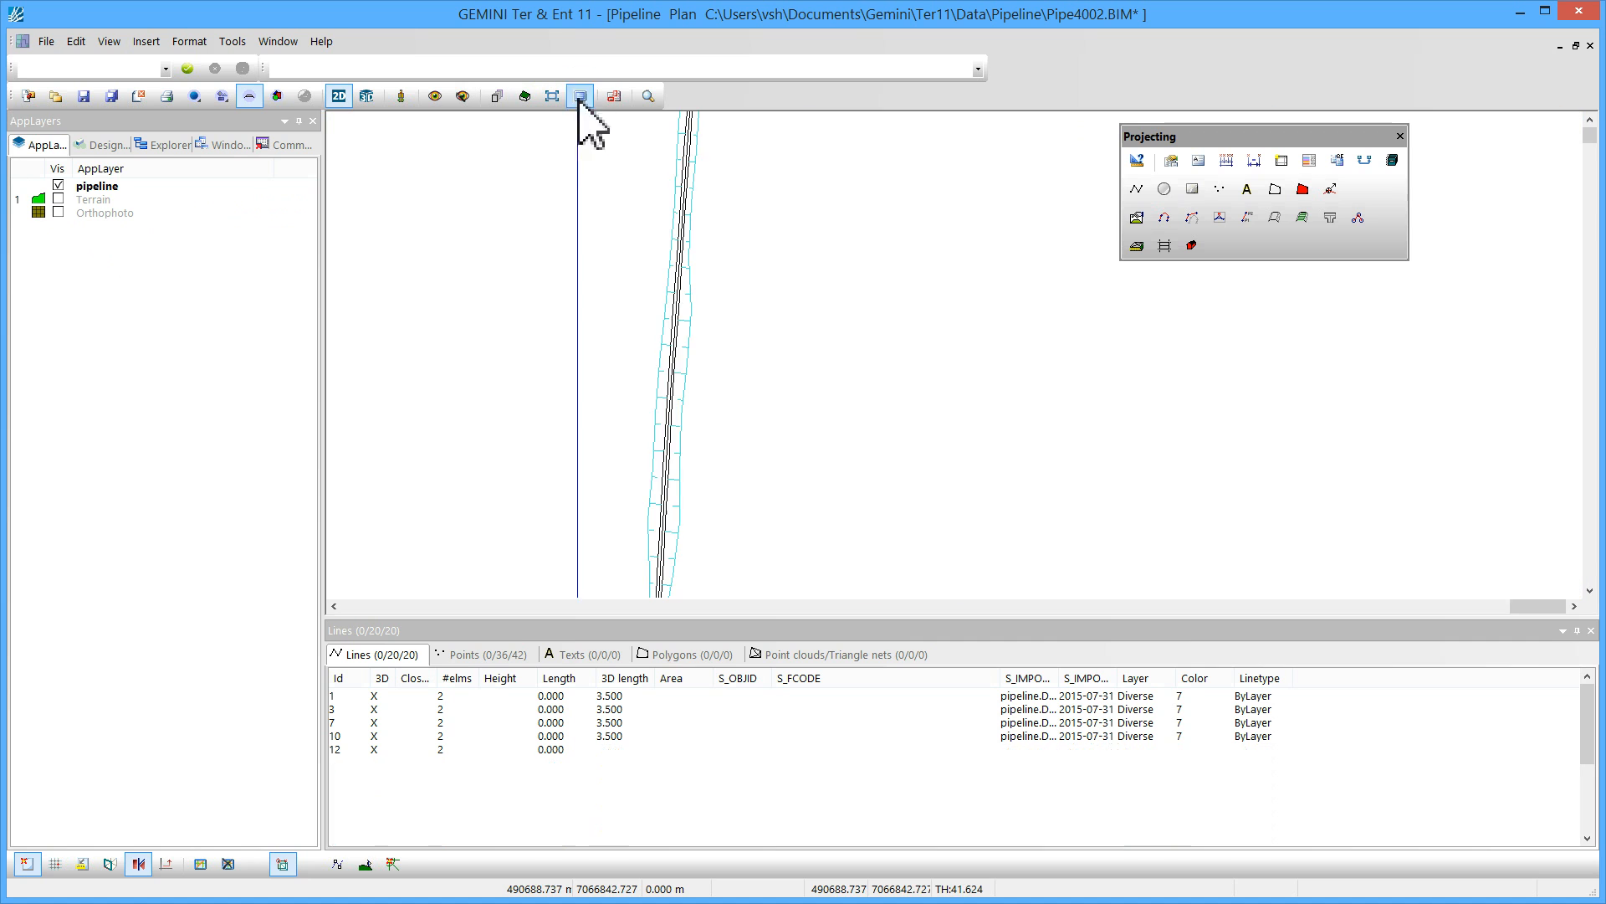
Select the pipeline's LineDef and move a centreline vertex westward to create a bend in the alignment
{"action": "left_click", "coordinate": [666, 342]}
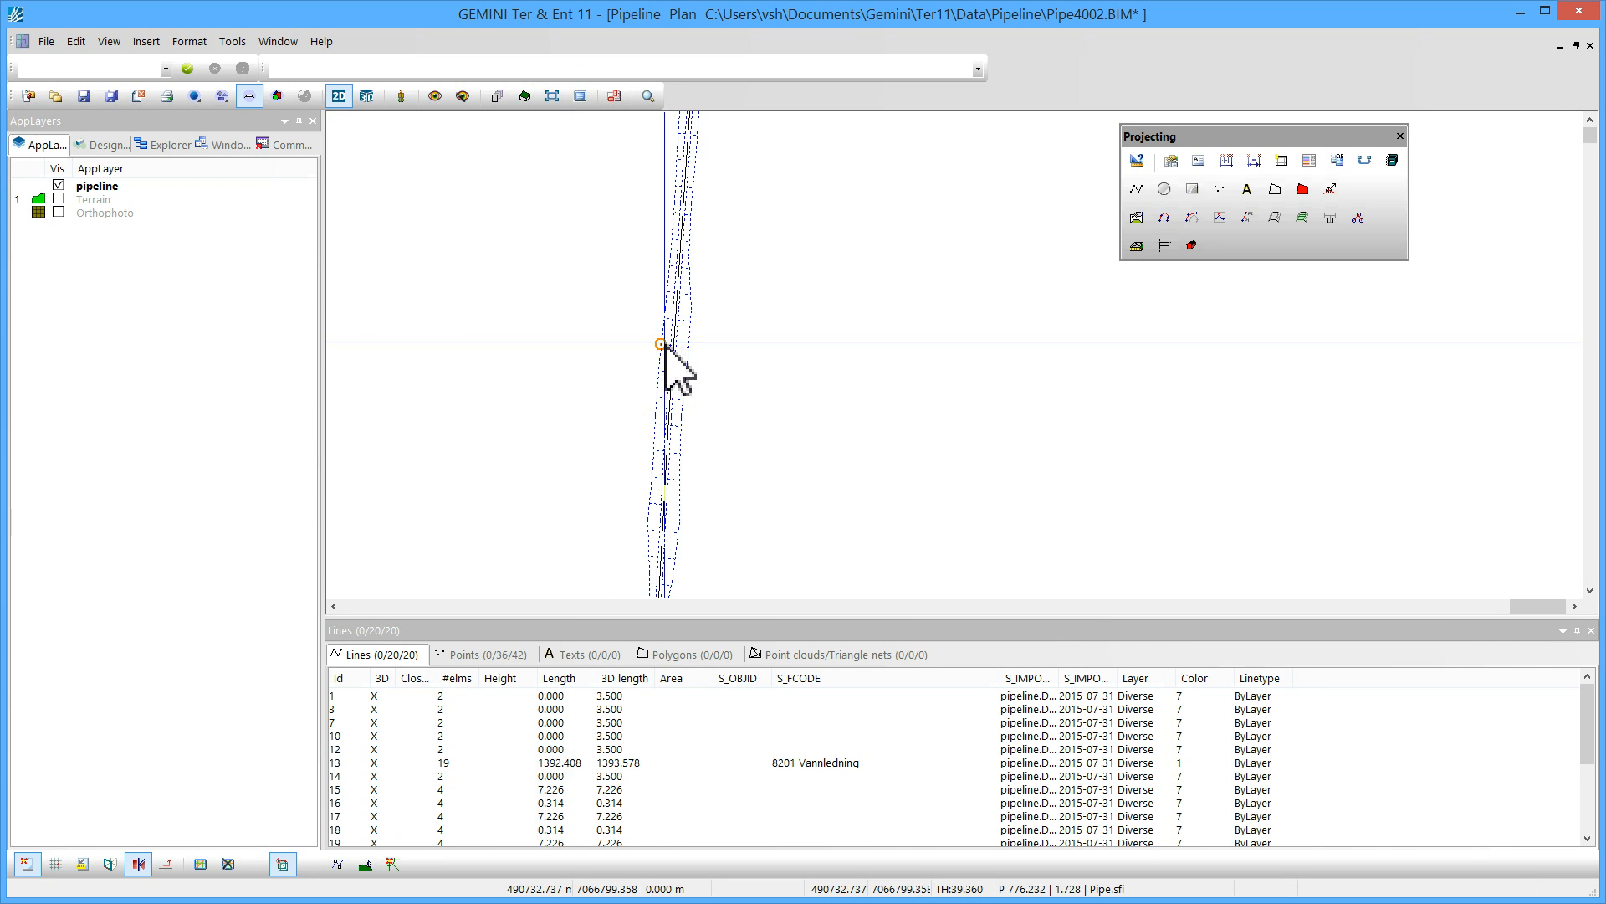
{"action": "left_click", "coordinate": [634, 761]}
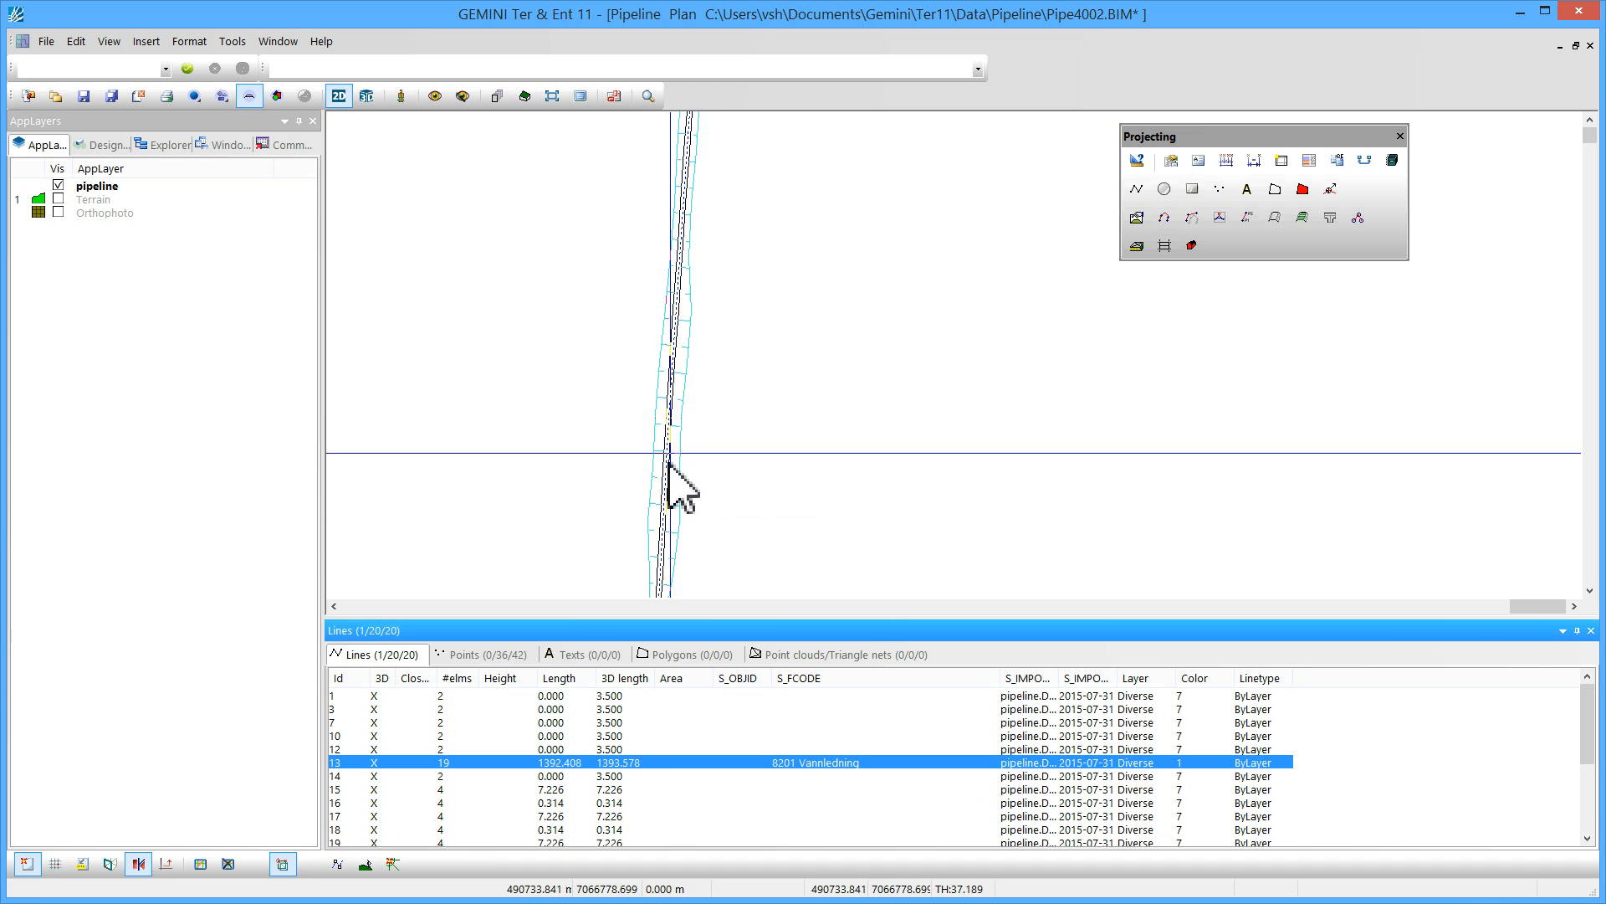
{"action": "scroll", "coordinate": [670, 431], "scroll_direction": "up", "scroll_amount": 5}
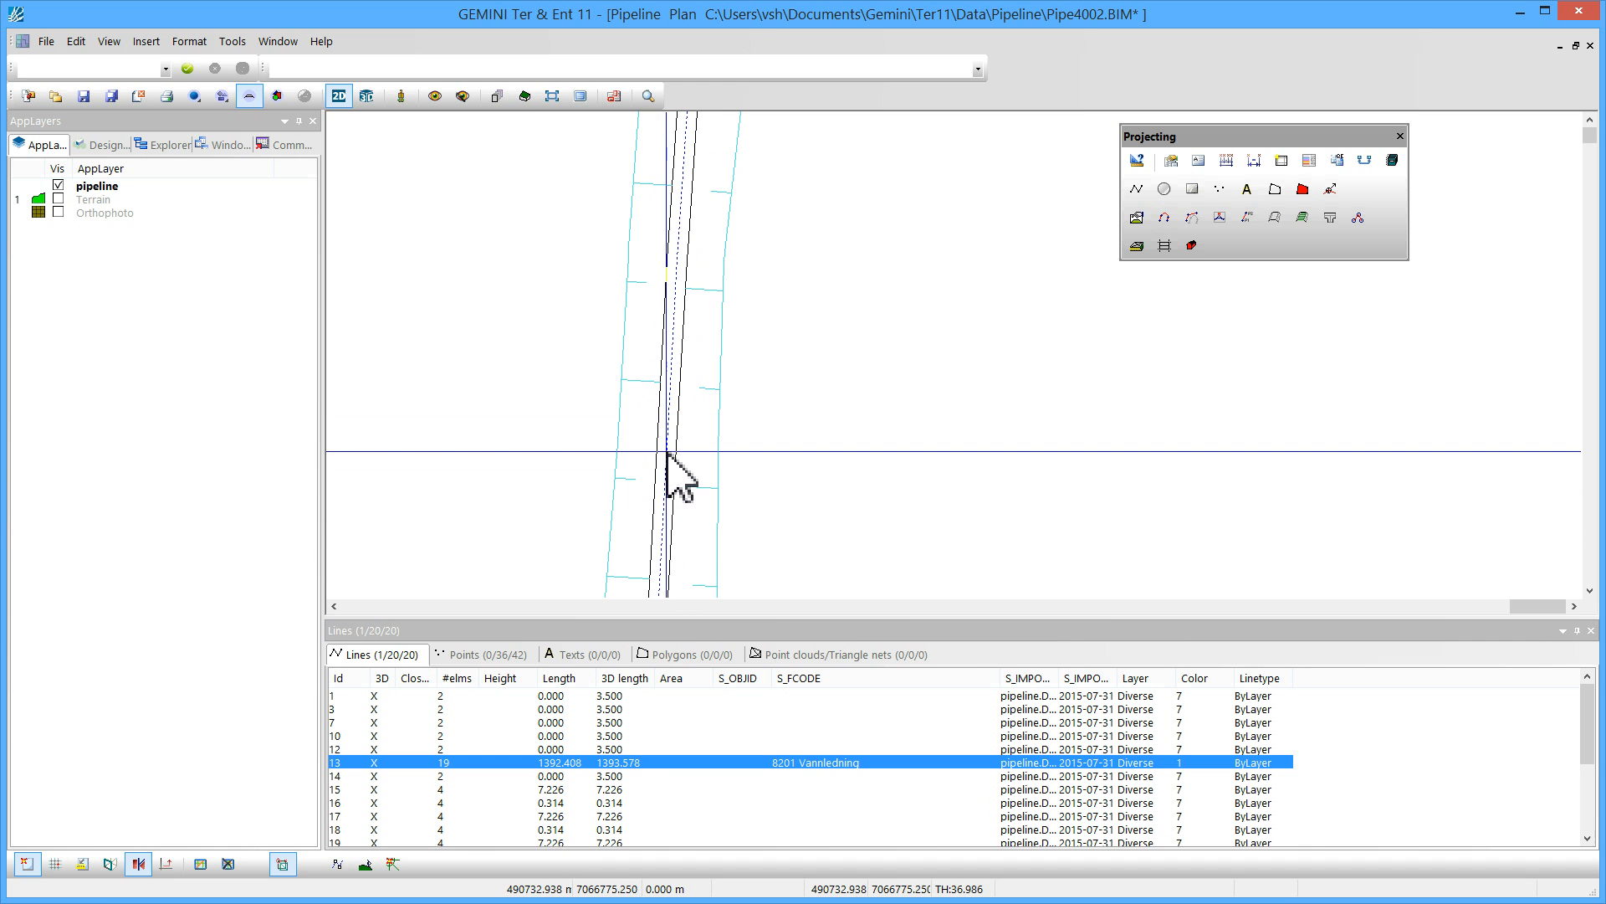
{"action": "left_click", "coordinate": [285, 147]}
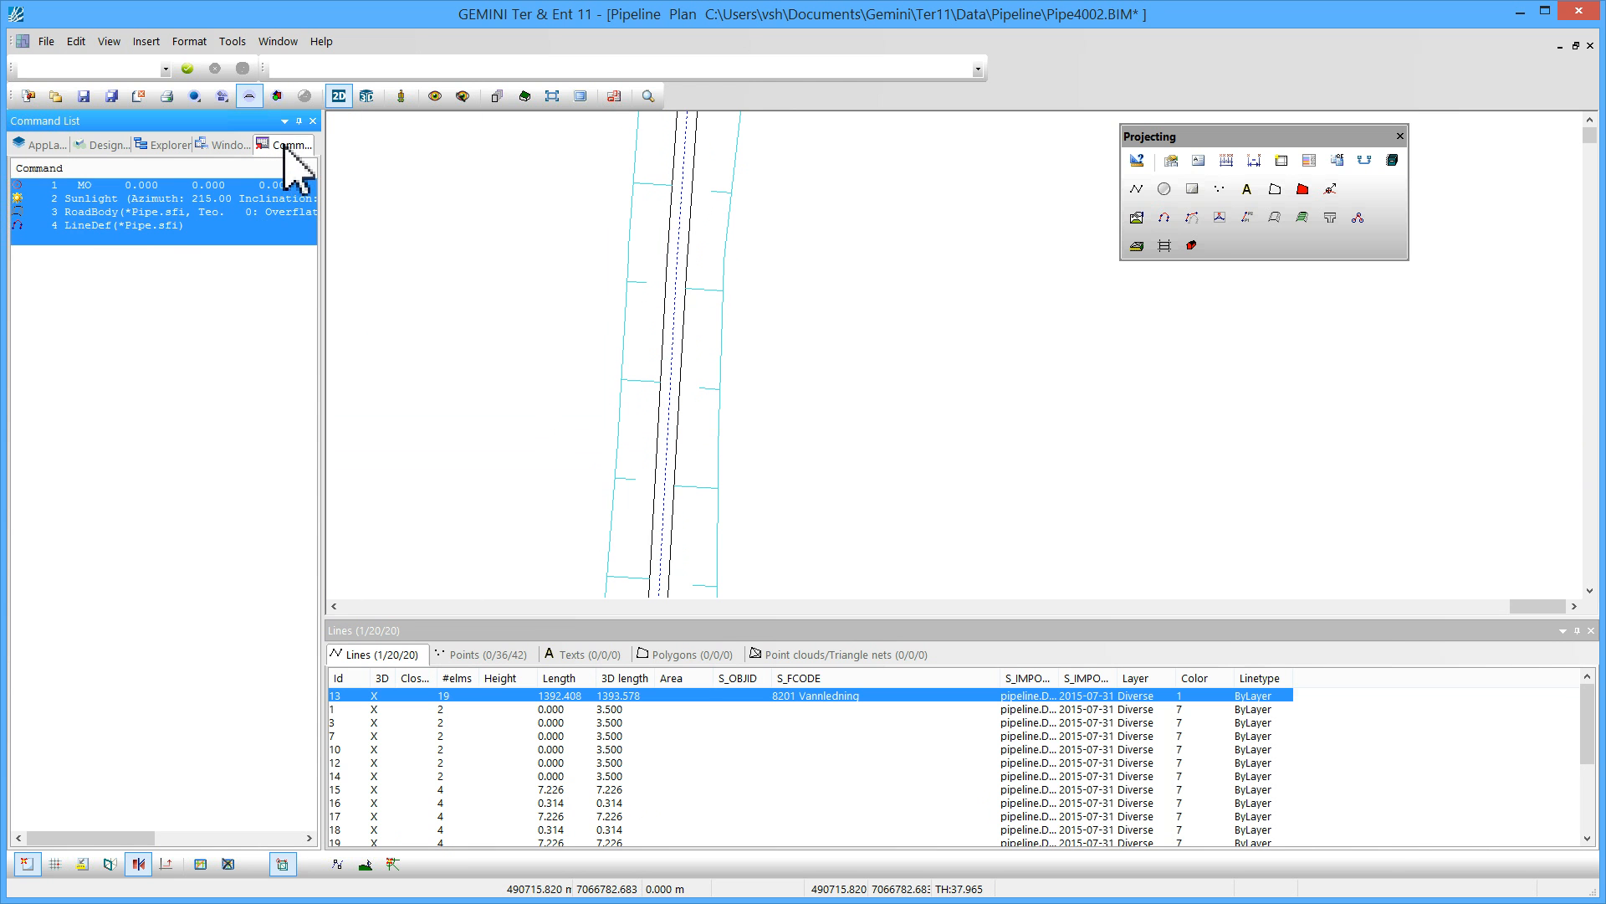
{"action": "left_click", "coordinate": [202, 282]}
{"action": "left_click", "coordinate": [146, 226]}
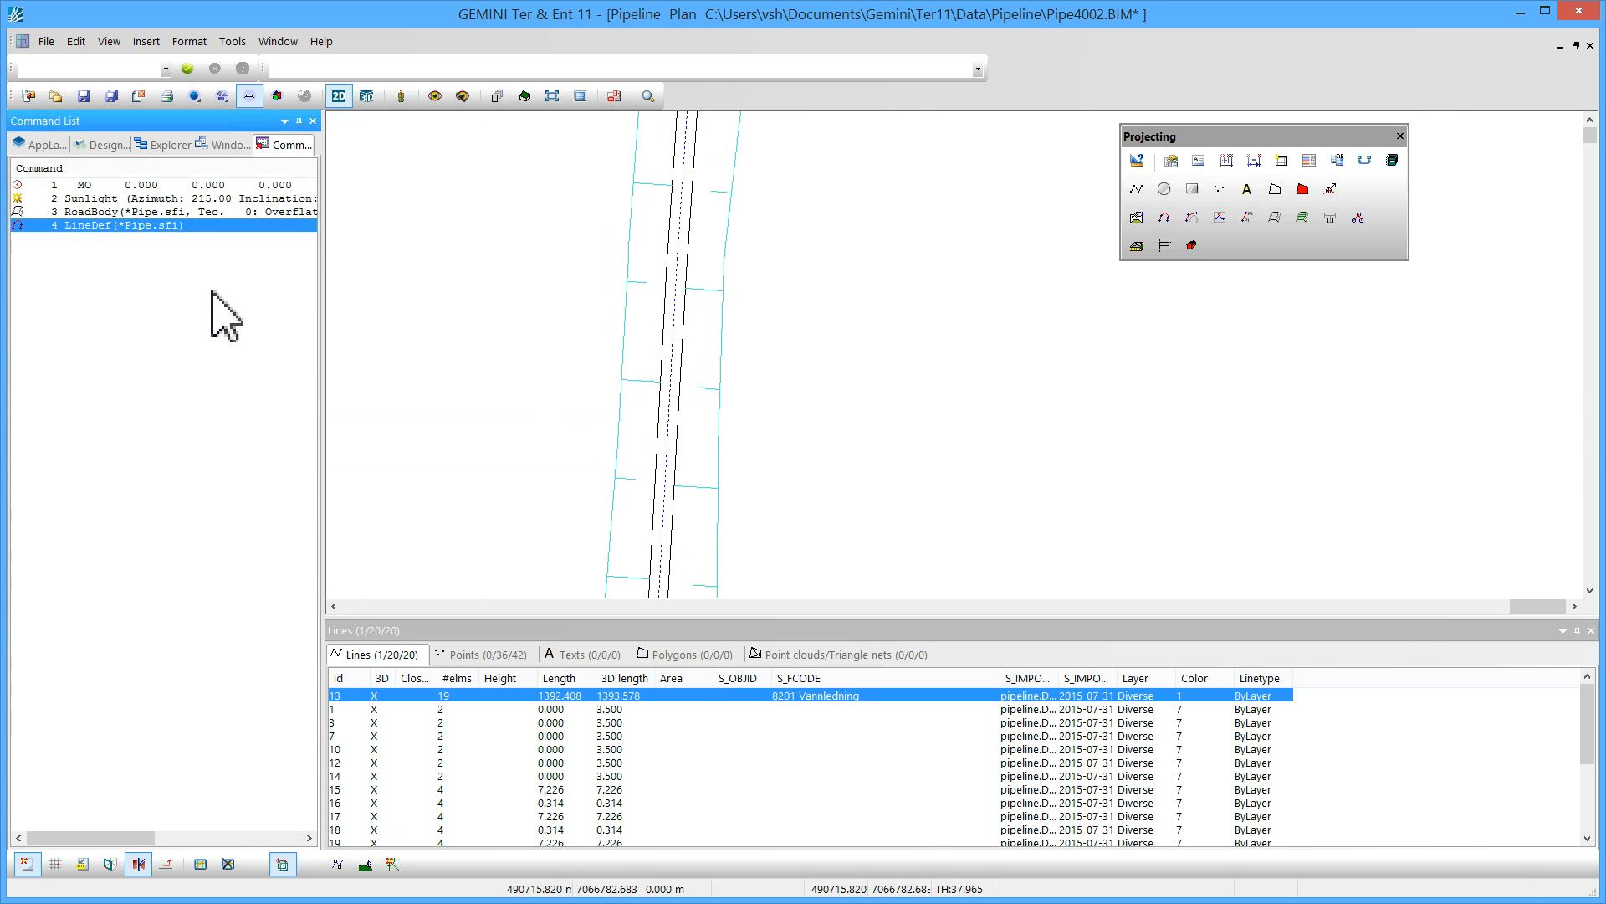
{"action": "scroll", "coordinate": [689, 360], "scroll_direction": "down", "scroll_amount": 5}
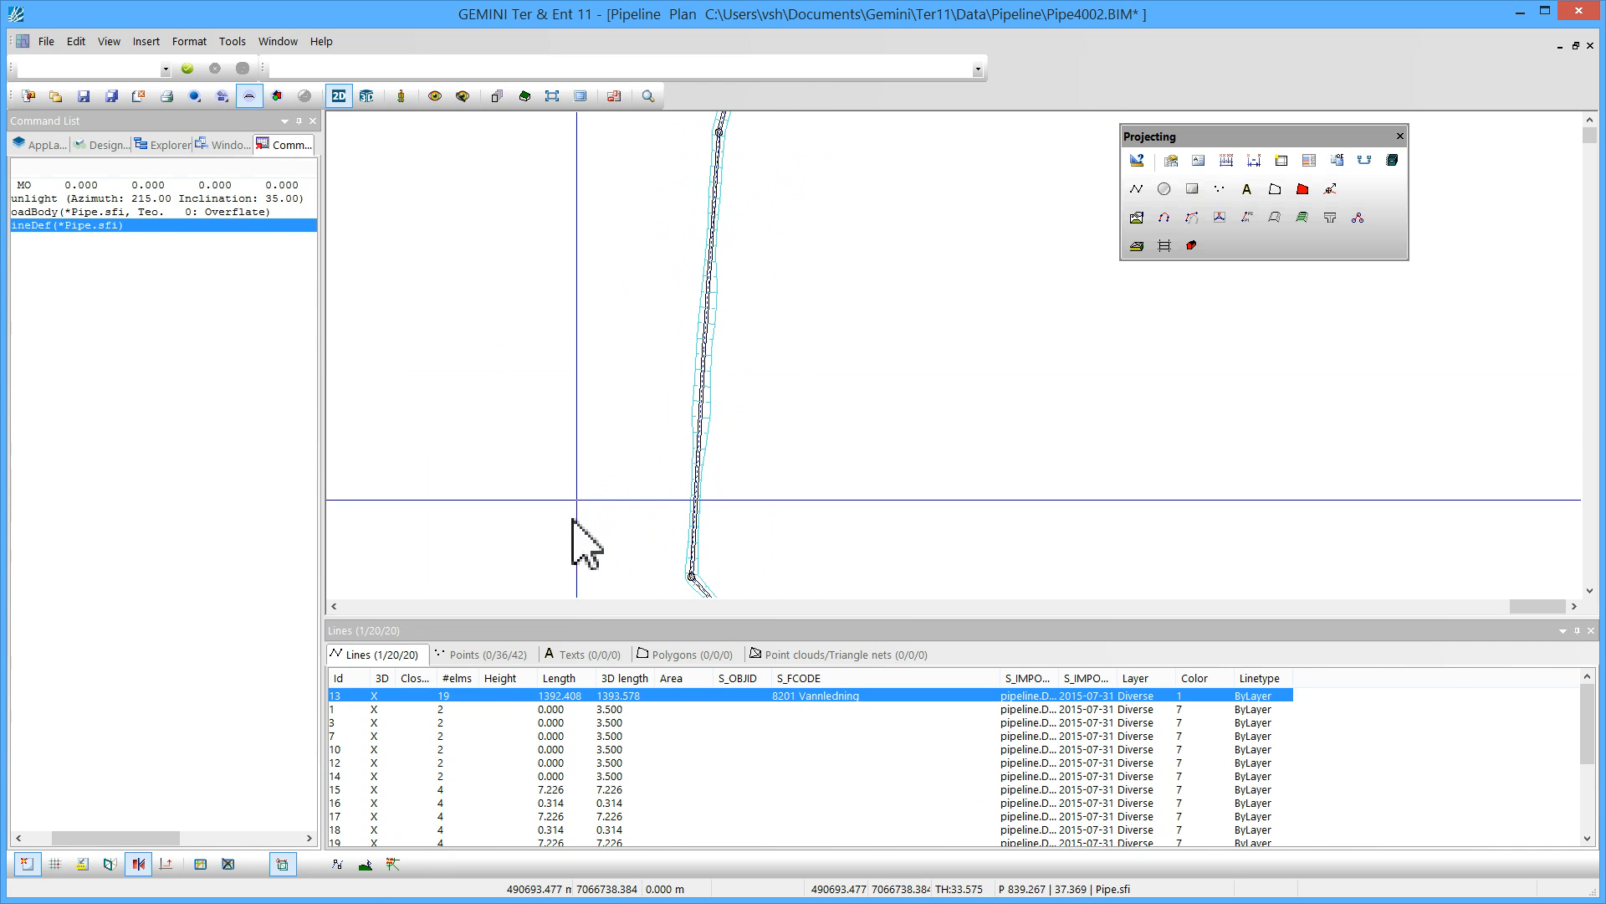
{"action": "left_click", "coordinate": [342, 866]}
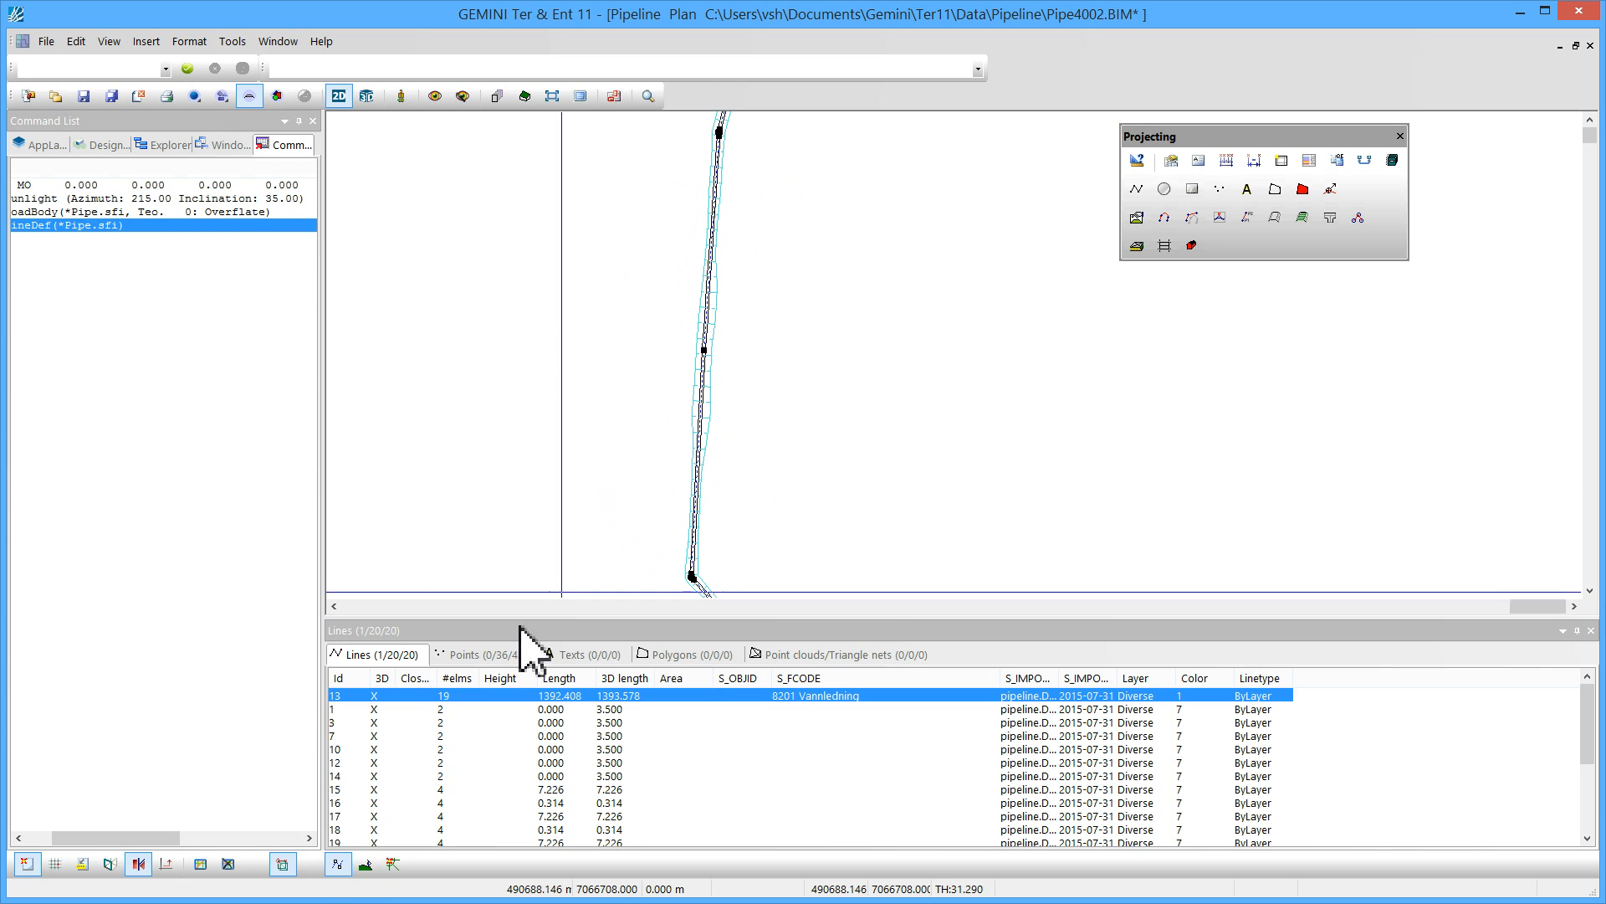
{"action": "scroll", "coordinate": [703, 350], "scroll_direction": "down", "scroll_amount": 1}
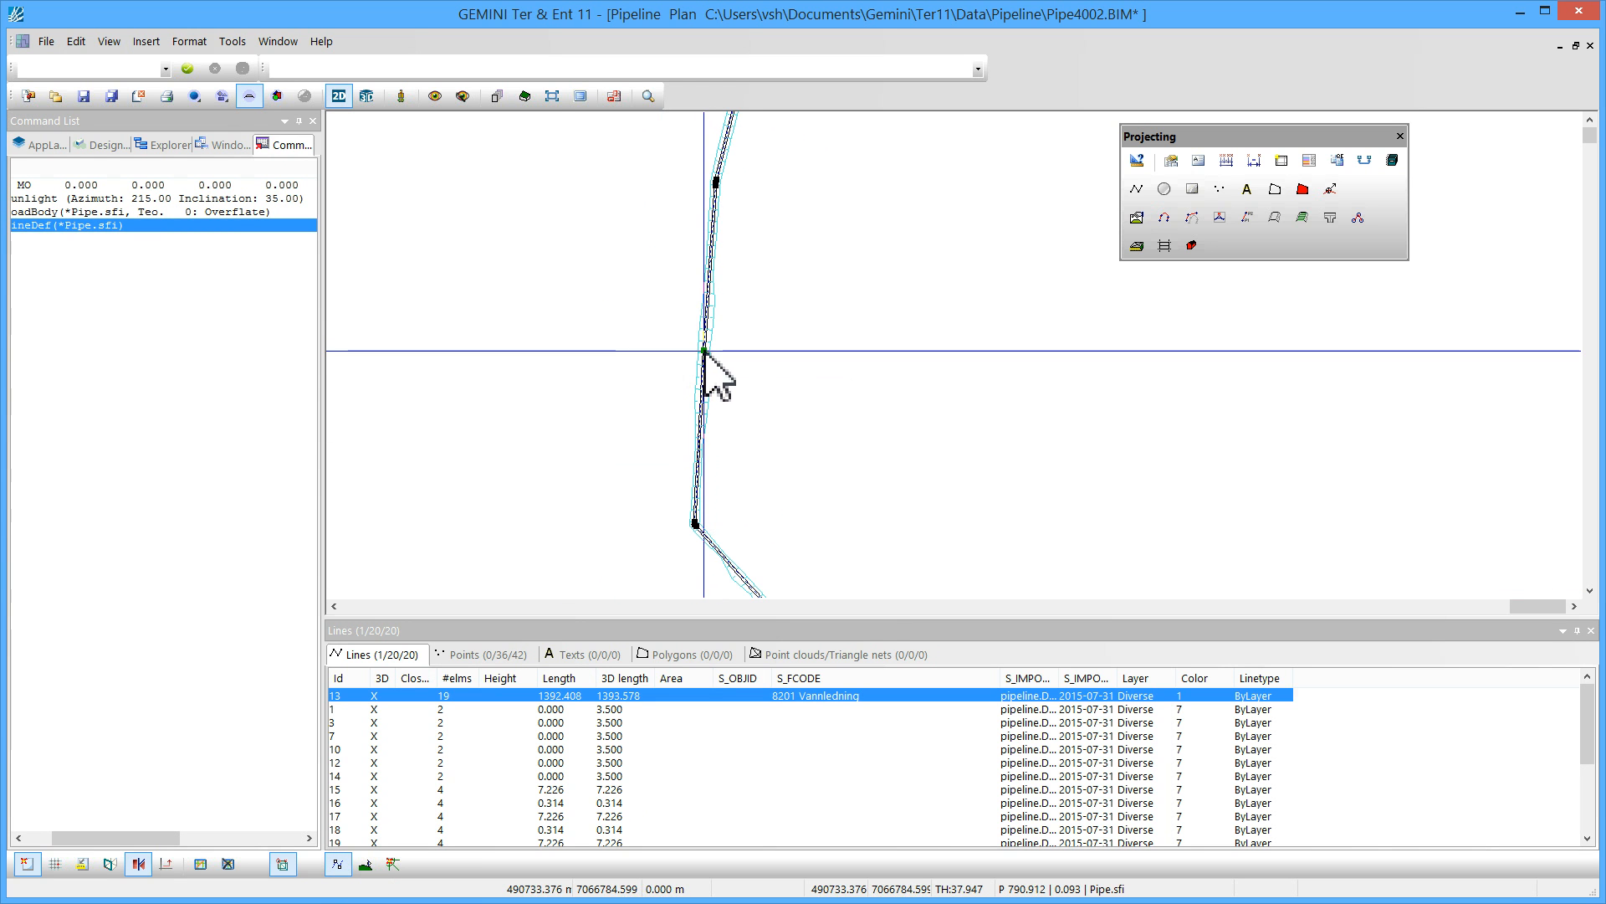
{"action": "left_click", "coordinate": [705, 350]}
{"action": "left_click_drag", "start_coordinate": [678, 350], "coordinate": [626, 344]}
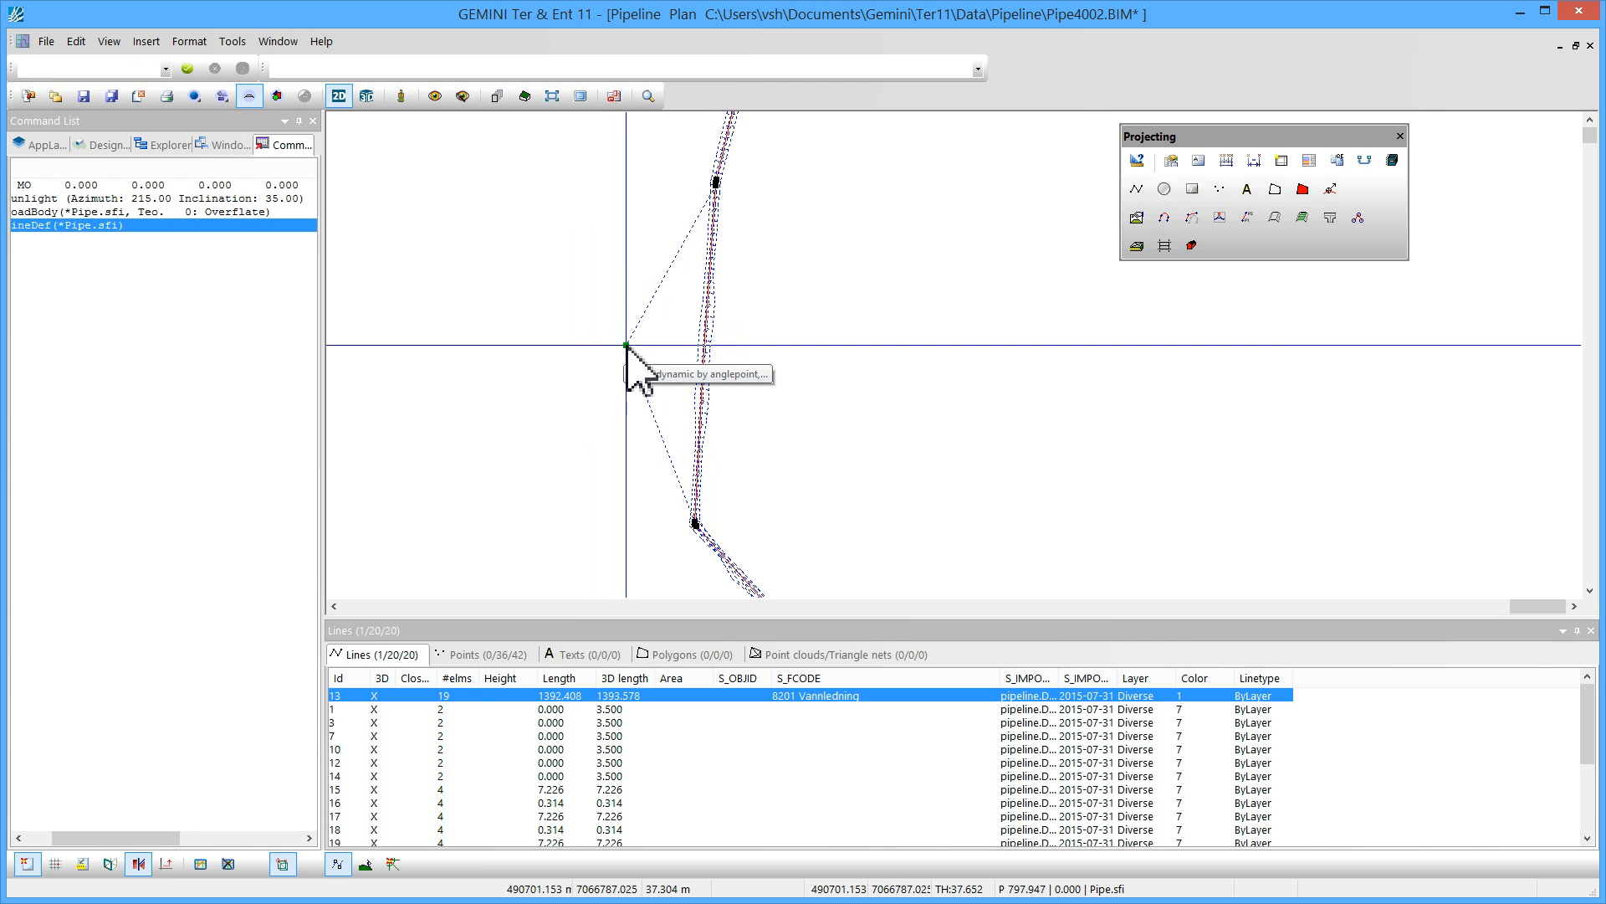
{"action": "left_click", "coordinate": [677, 358]}
{"action": "middle_click_drag", "start_coordinate": [631, 335], "coordinate": [630, 304]}
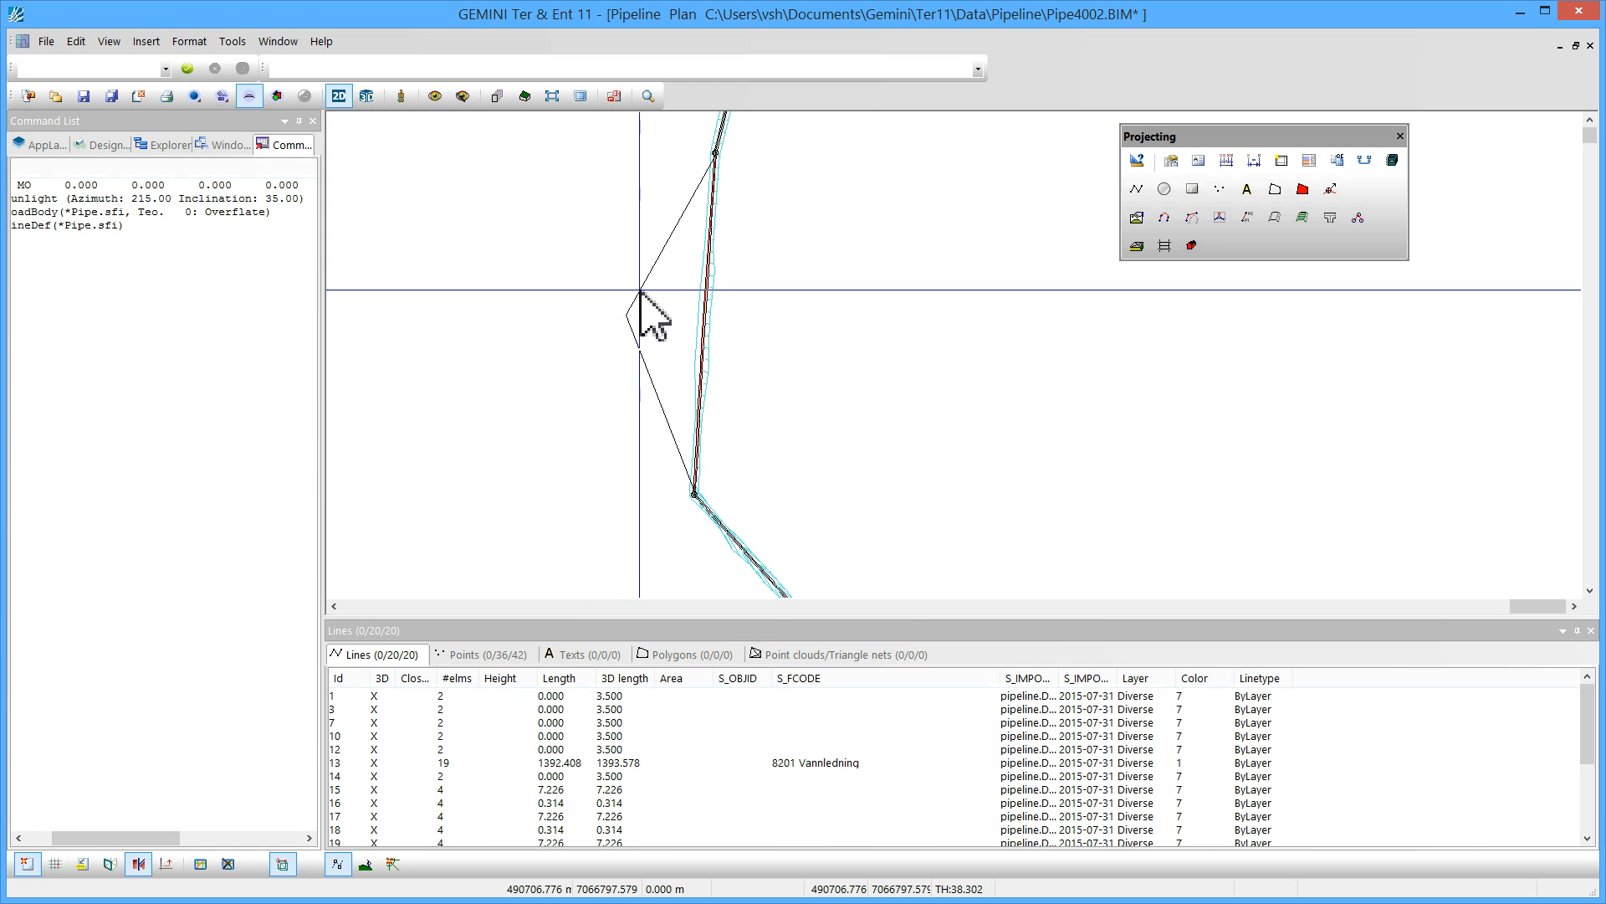
Run automatic road building on the pipeline, importing Pipe.sfi from the current project
{"action": "right_click", "coordinate": [640, 291]}
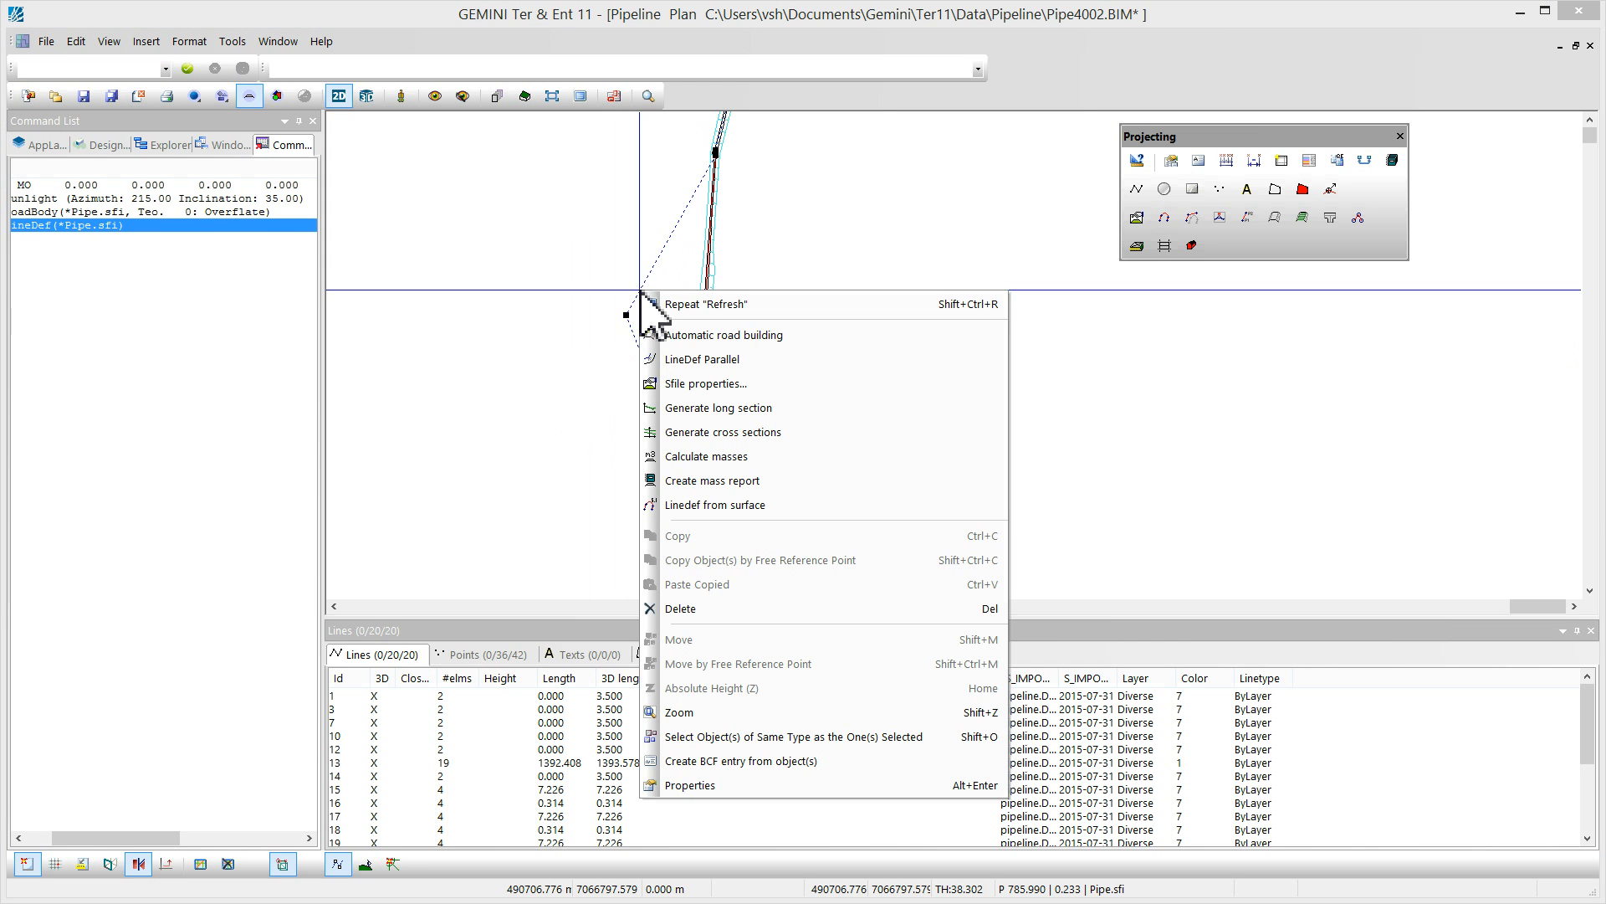
{"action": "left_click", "coordinate": [721, 337]}
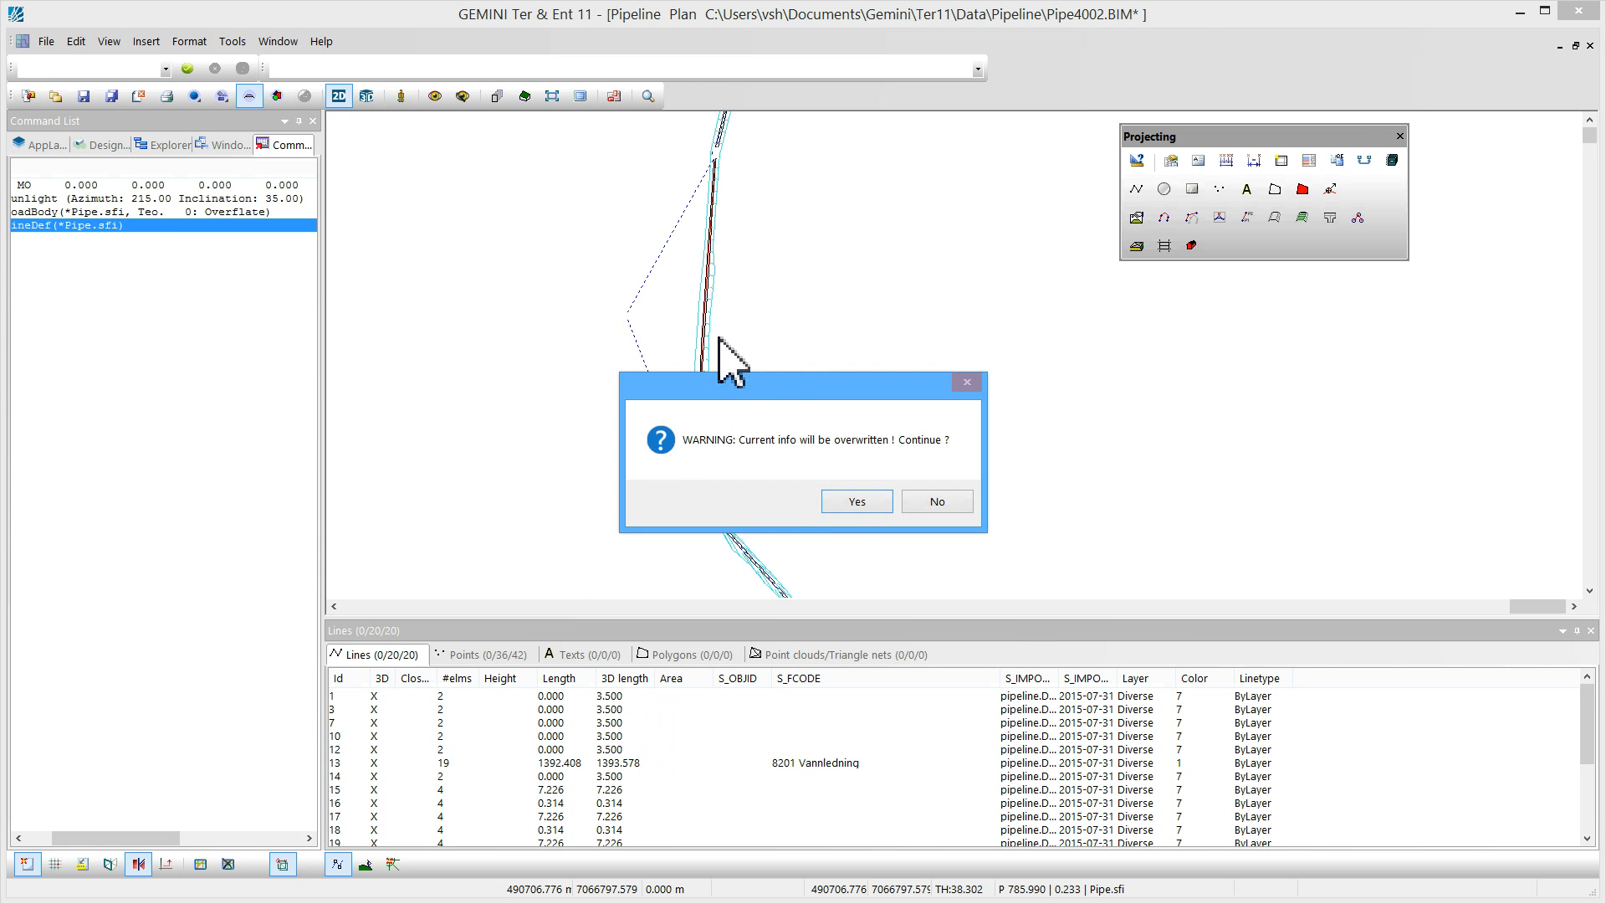
{"action": "left_click", "coordinate": [845, 502]}
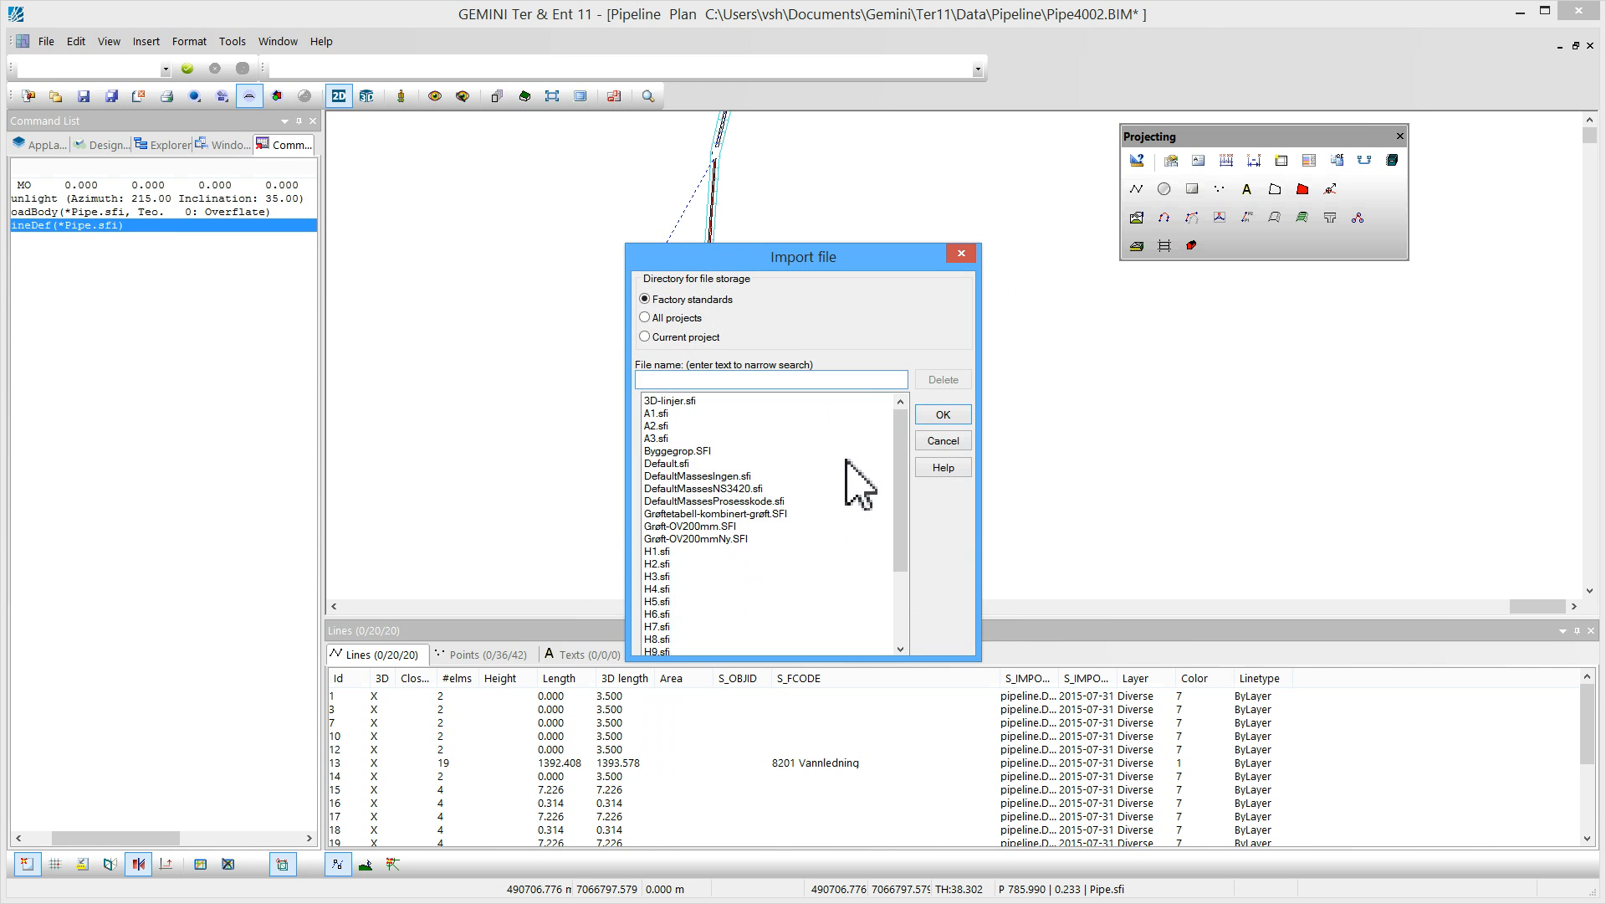
{"action": "mouse_move", "coordinate": [898, 436]}
{"action": "left_mouse_down"}
{"action": "mouse_move", "coordinate": [920, 484]}
{"action": "mouse_move", "coordinate": [920, 467]}
{"action": "mouse_move", "coordinate": [887, 465]}
{"action": "left_mouse_up"}
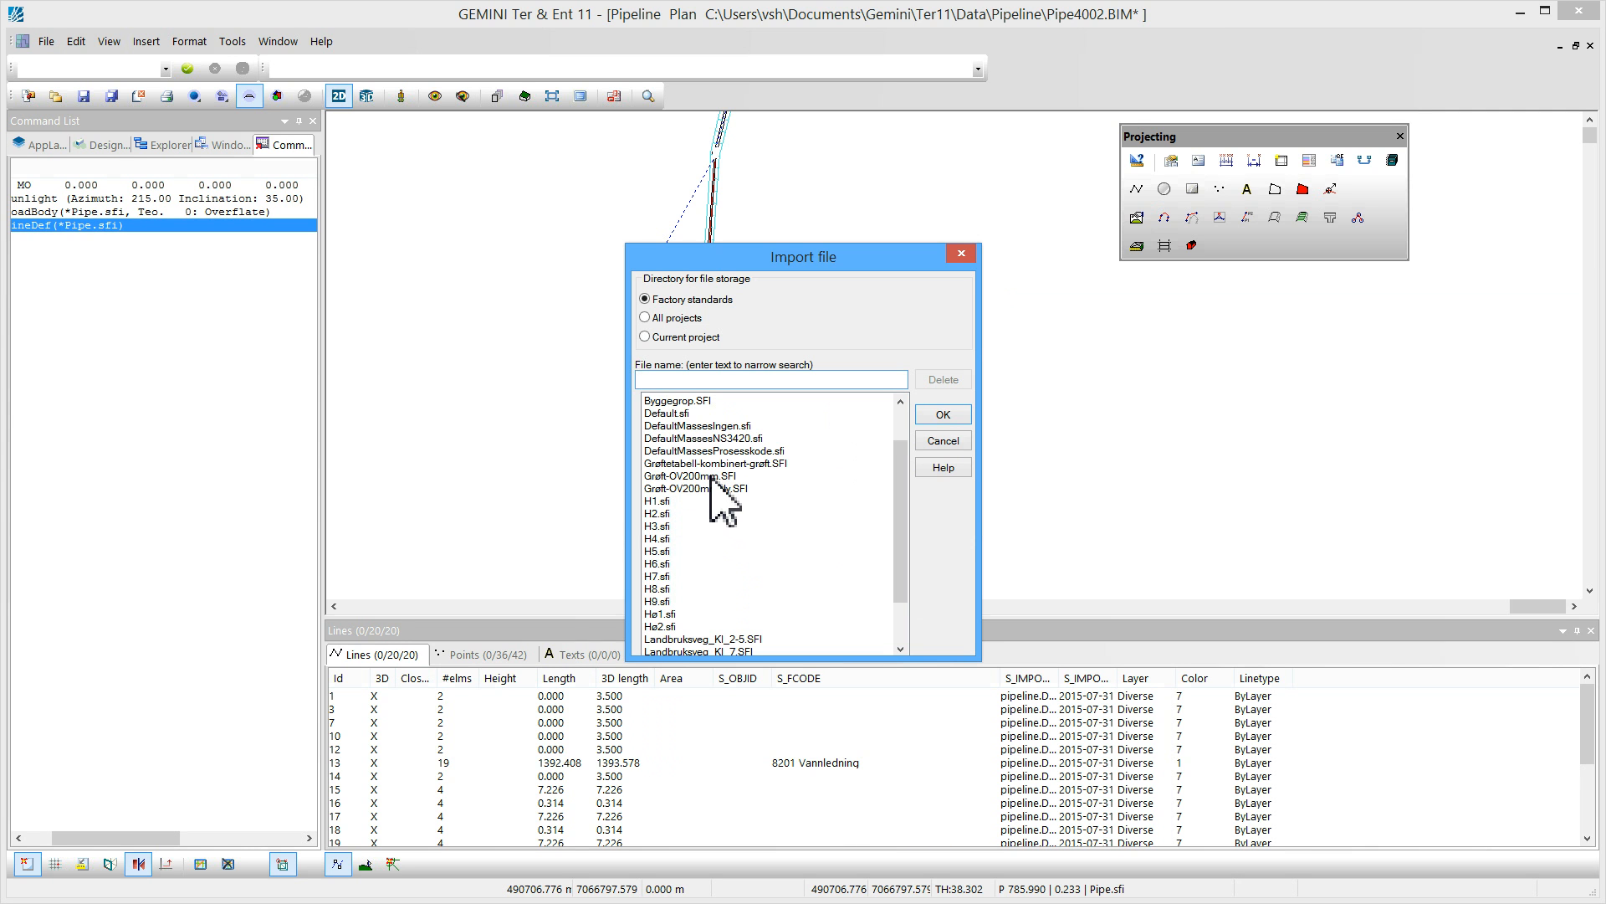
{"action": "left_click", "coordinate": [687, 337]}
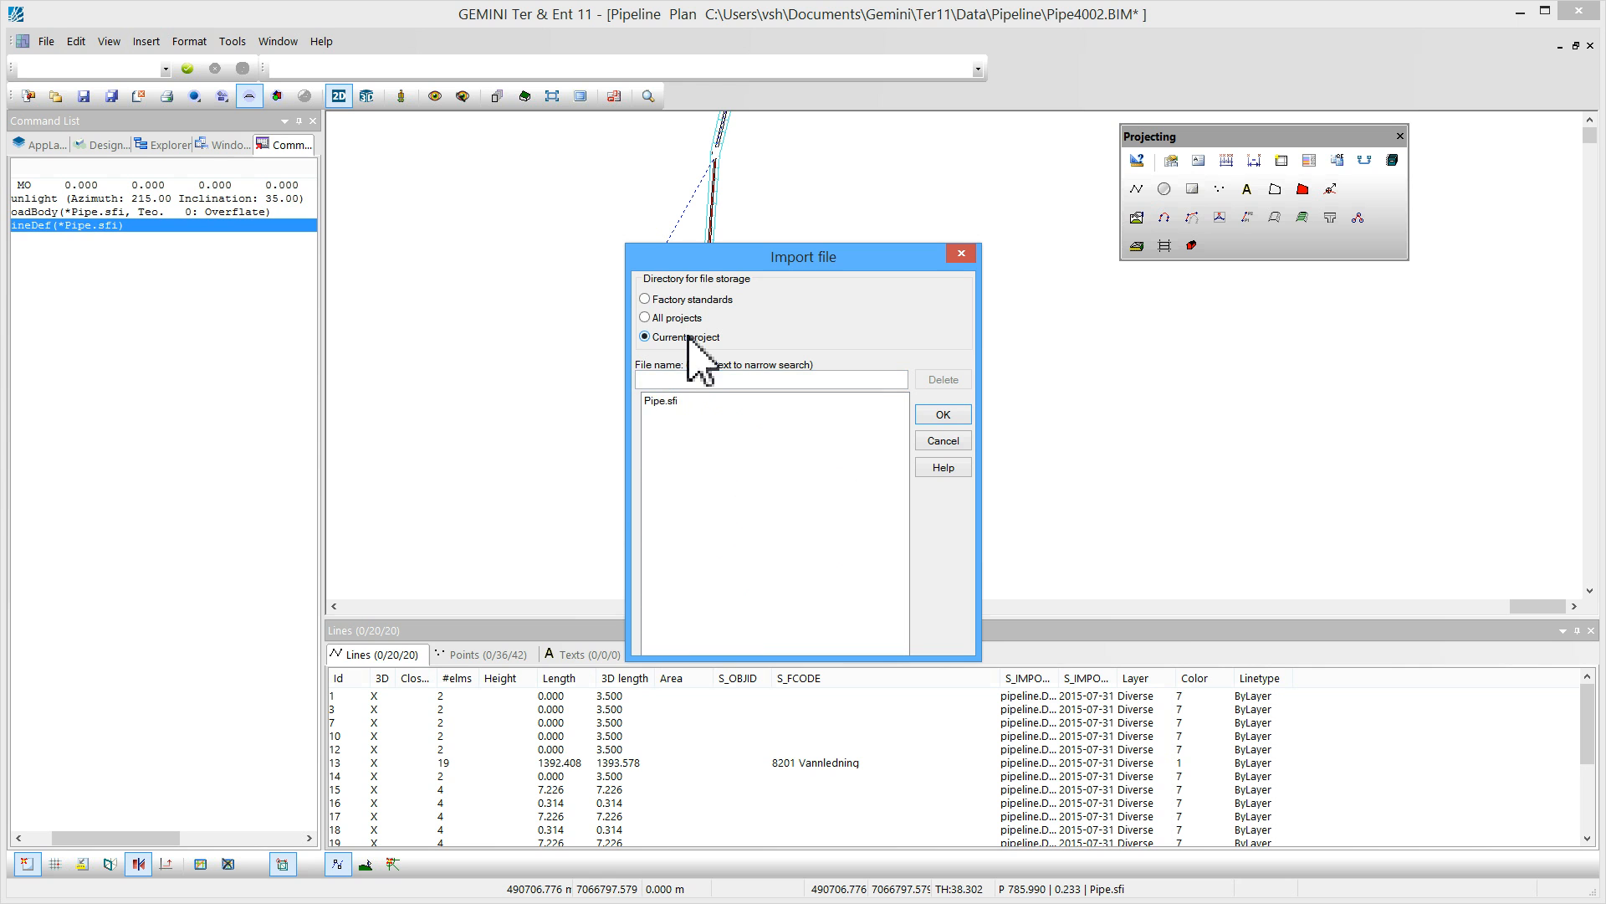
{"action": "left_click", "coordinate": [669, 401]}
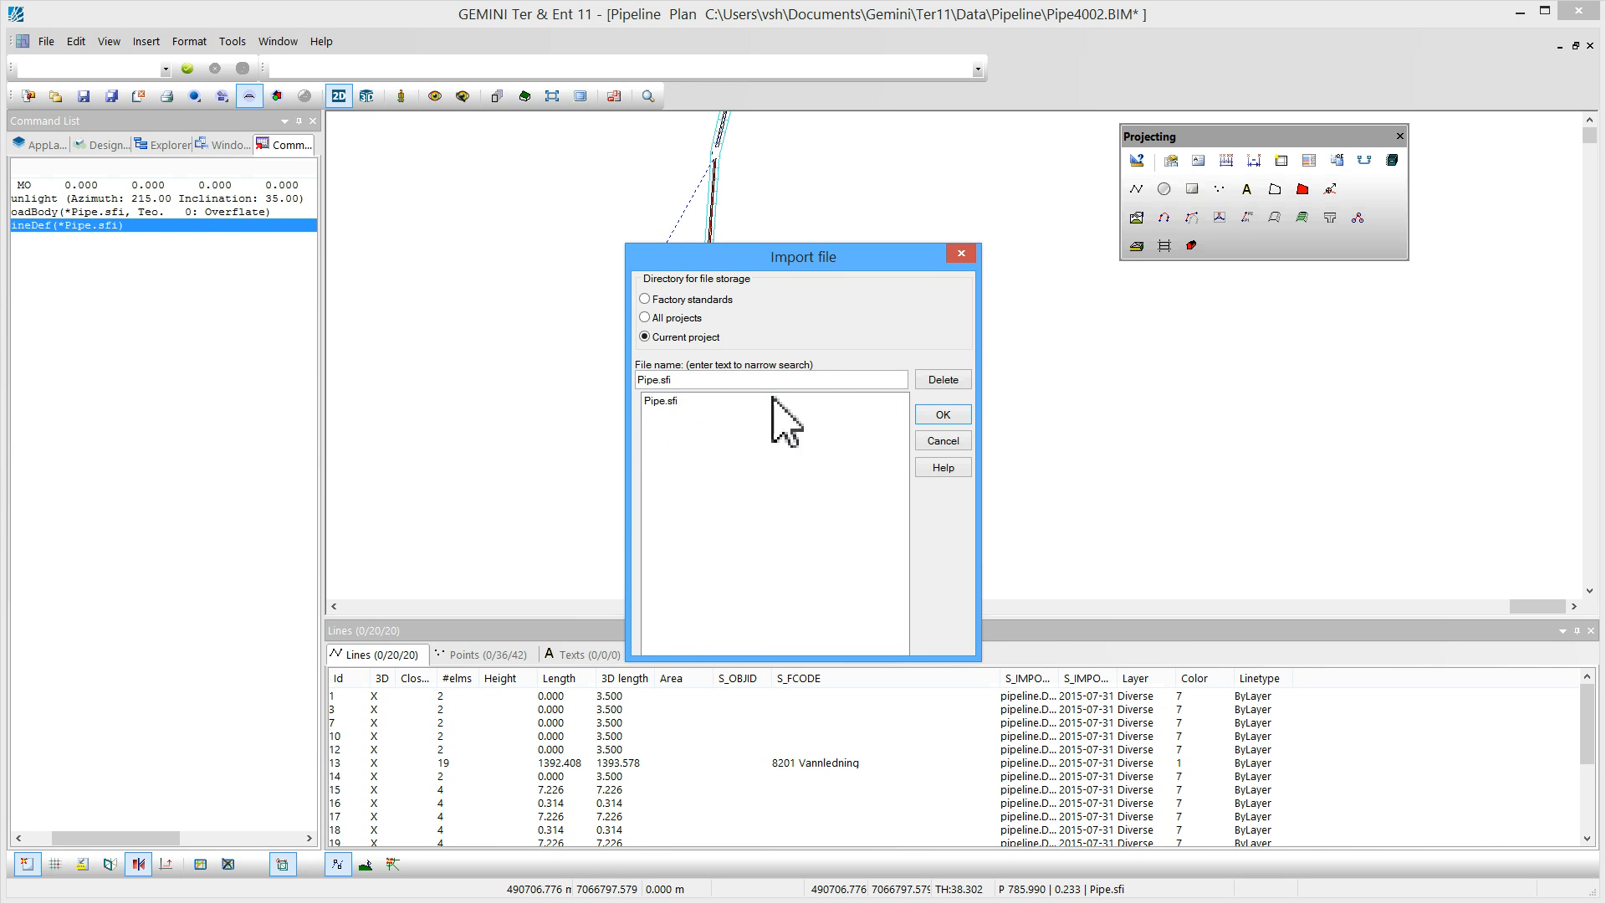
{"action": "left_click", "coordinate": [937, 414]}
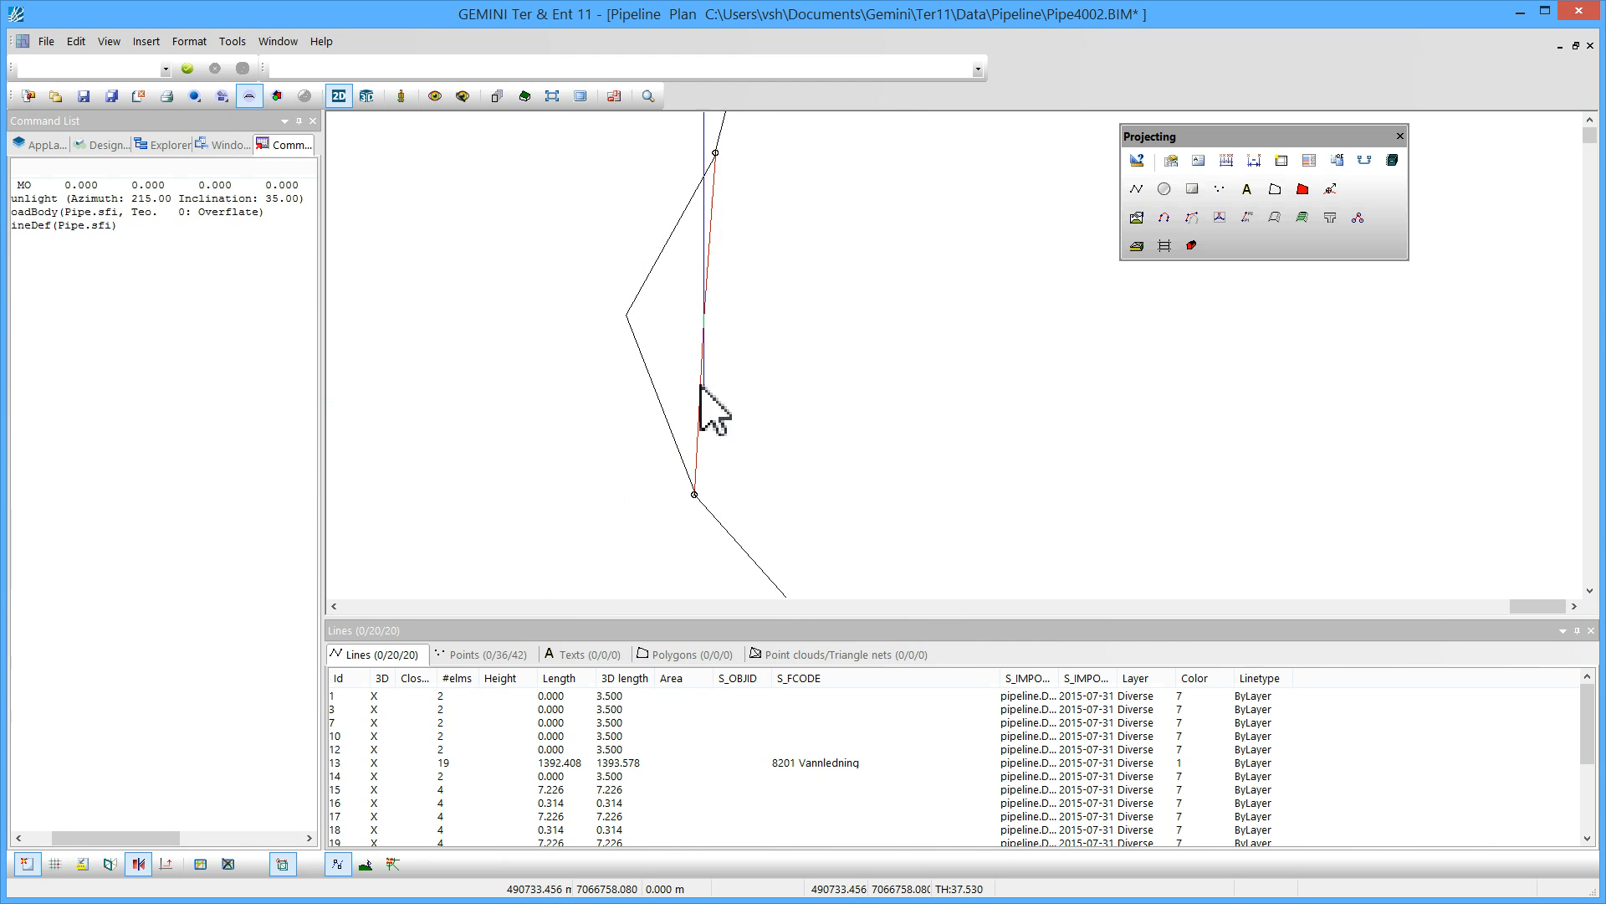
Generate cross sections along the pipeline's LineDef for the Earth stratum
{"action": "left_click", "coordinate": [652, 384]}
{"action": "right_click", "coordinate": [654, 333]}
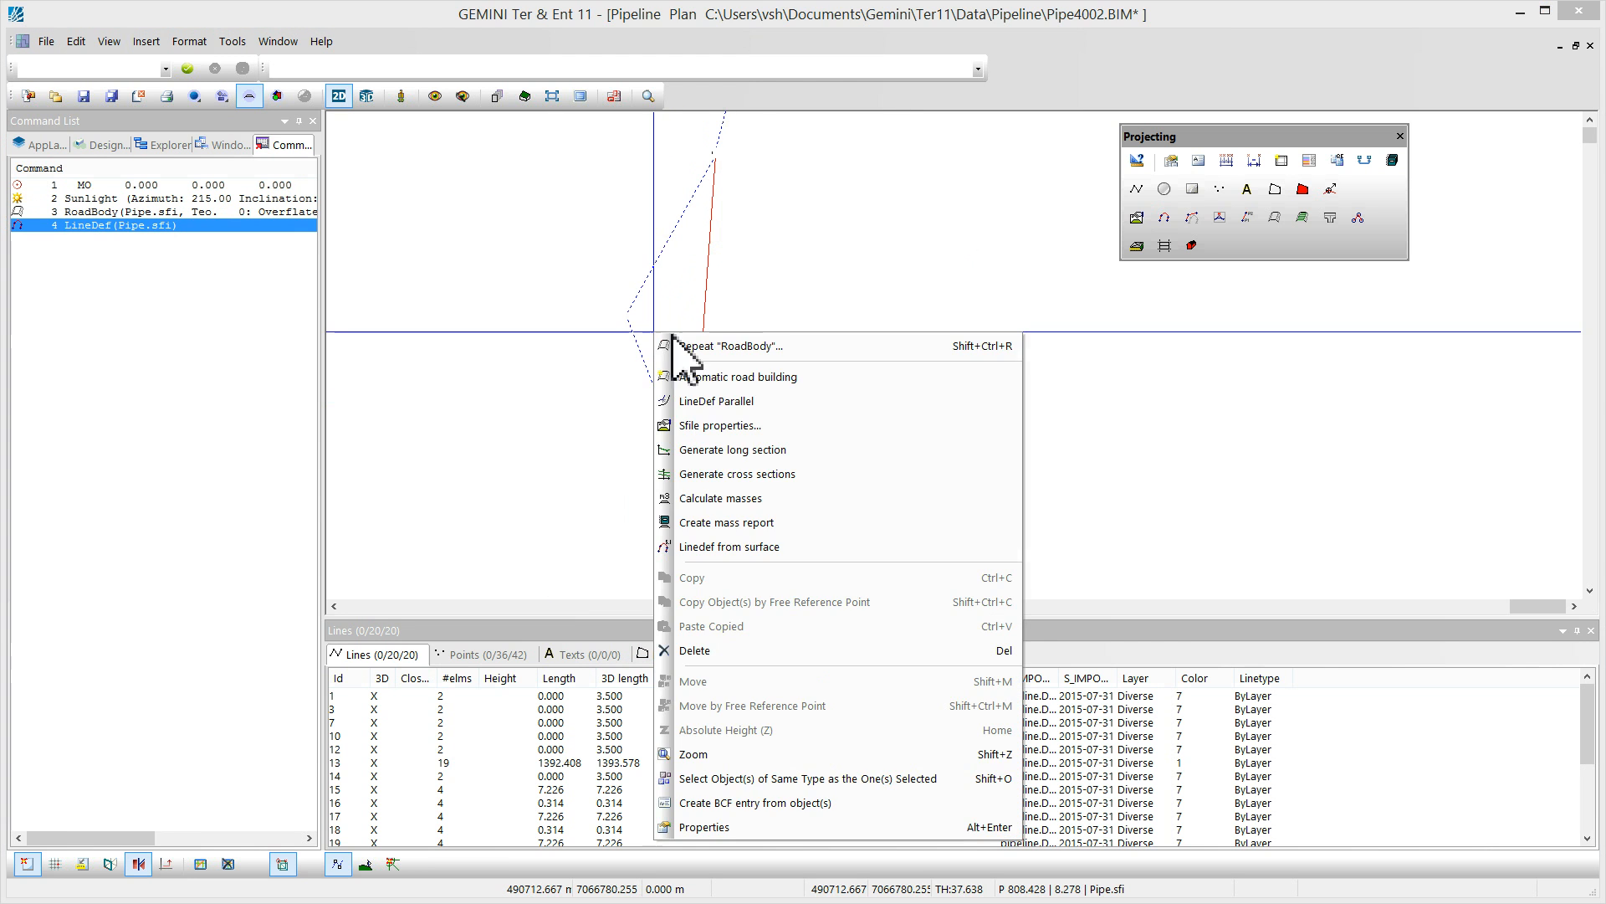
{"action": "left_click", "coordinate": [728, 473]}
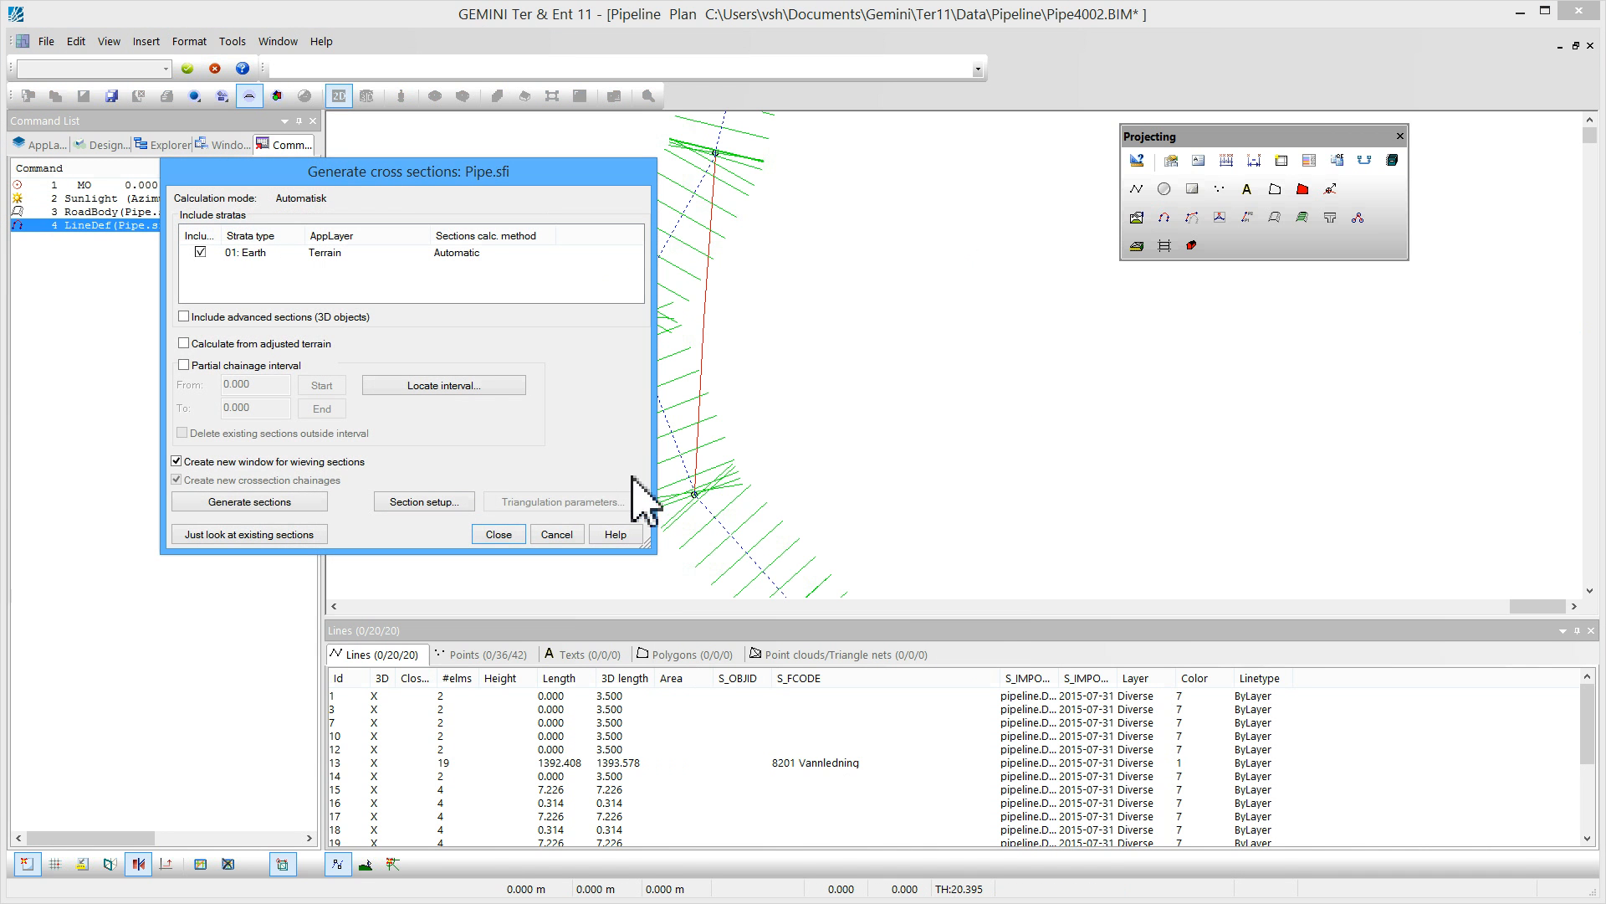
{"action": "left_click", "coordinate": [287, 505]}
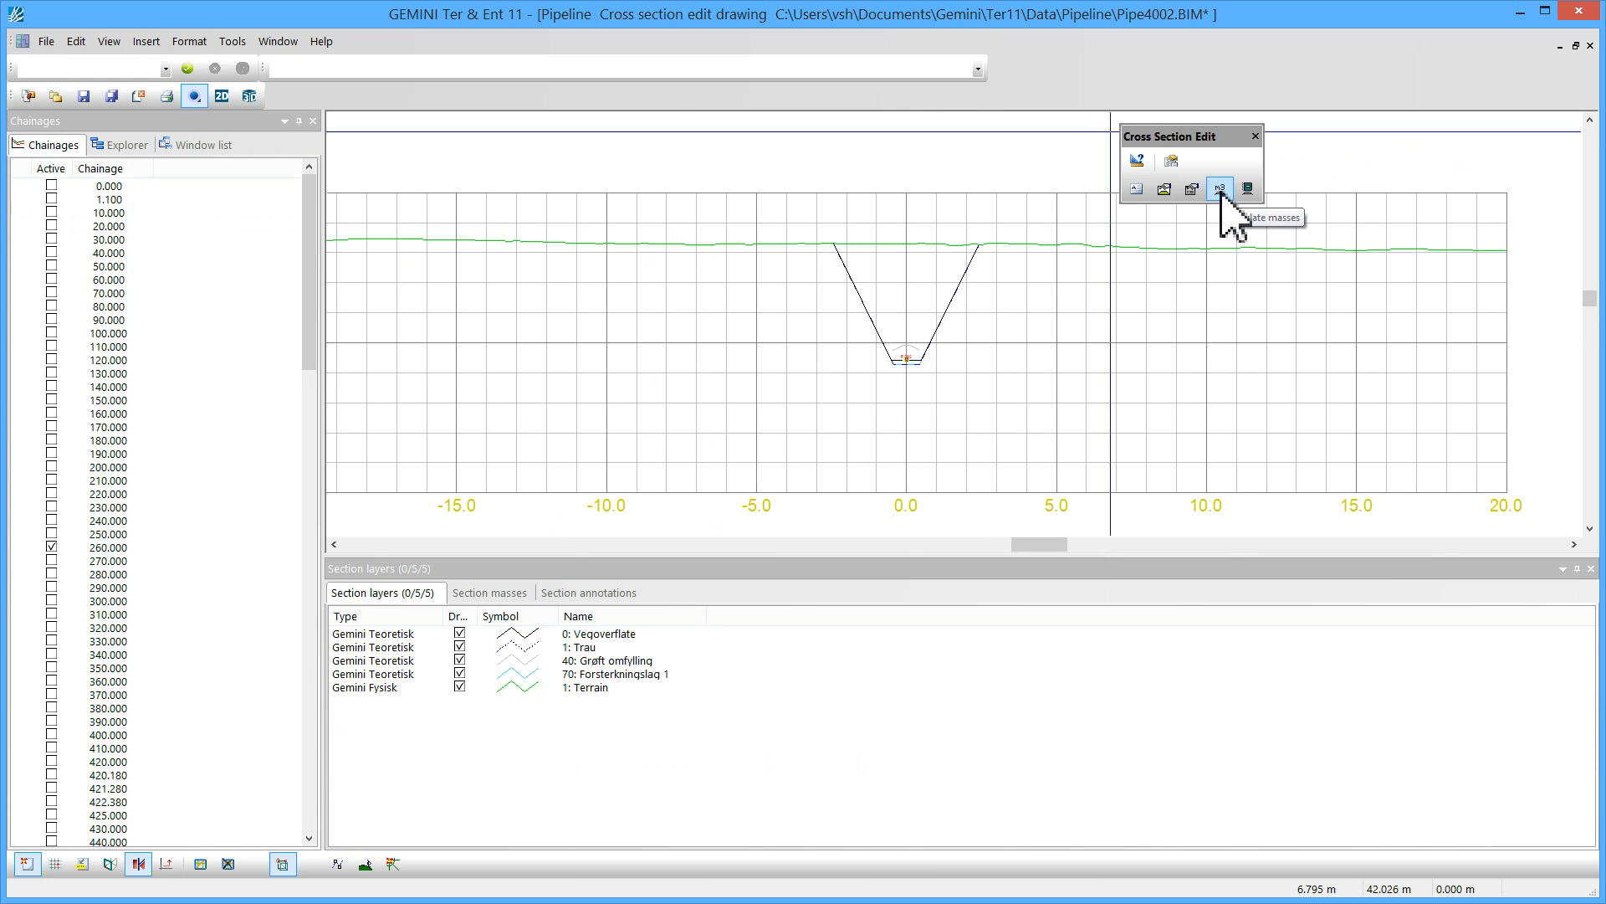
Show the section masses and turn on drawing of the excavated soil area in the cross section
{"action": "left_click", "coordinate": [492, 594]}
{"action": "left_click", "coordinate": [387, 633]}
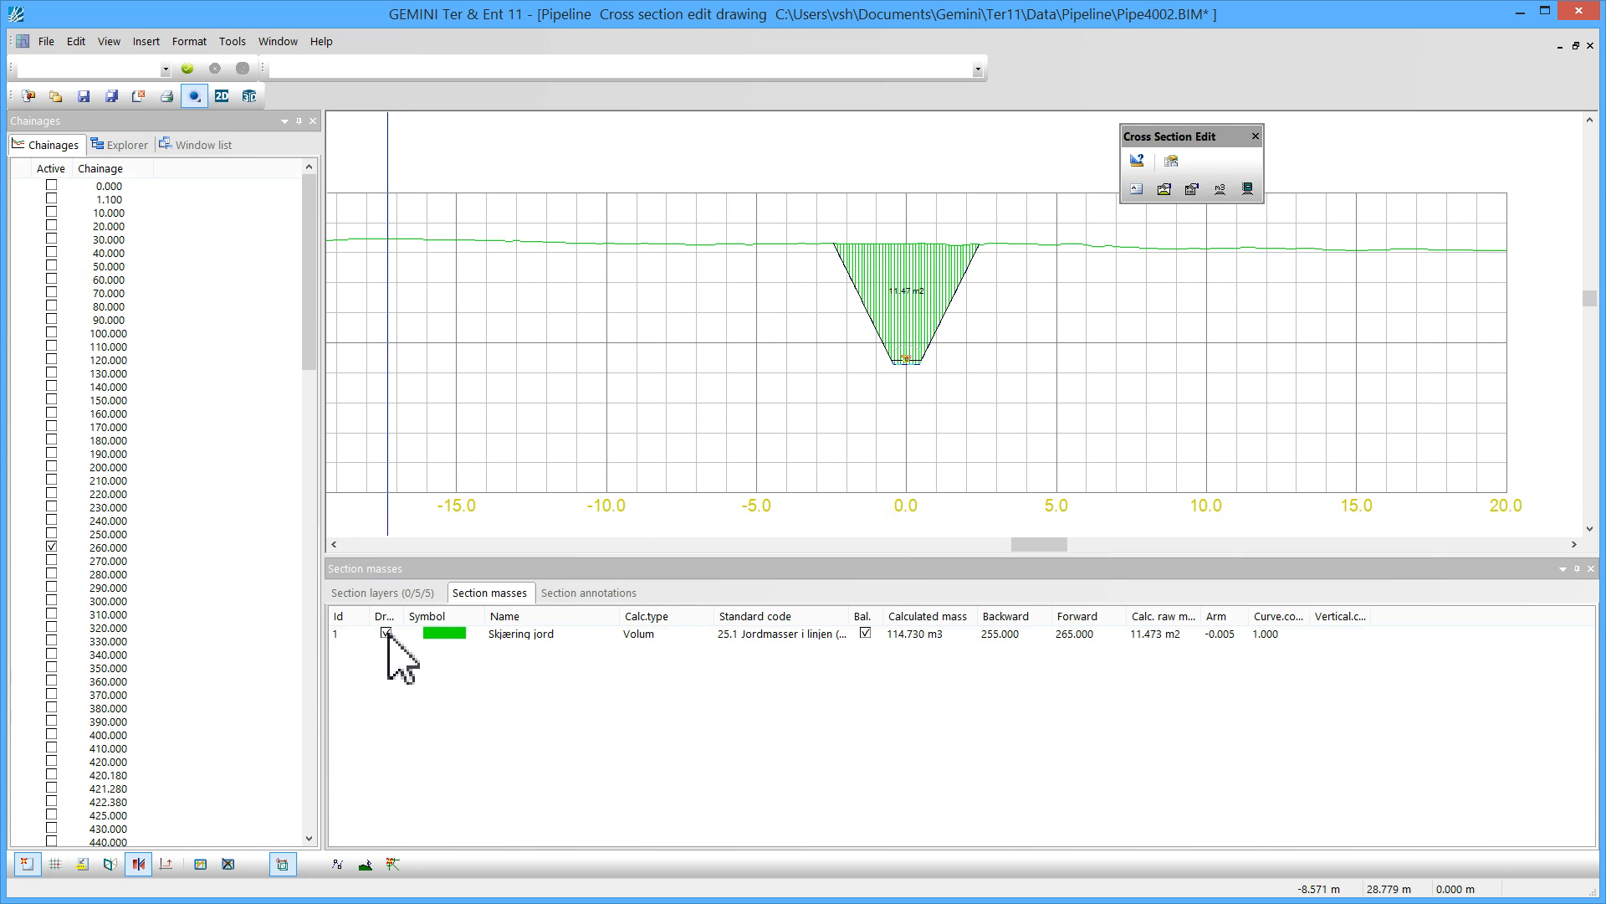
{"action": "left_click", "coordinate": [483, 694]}
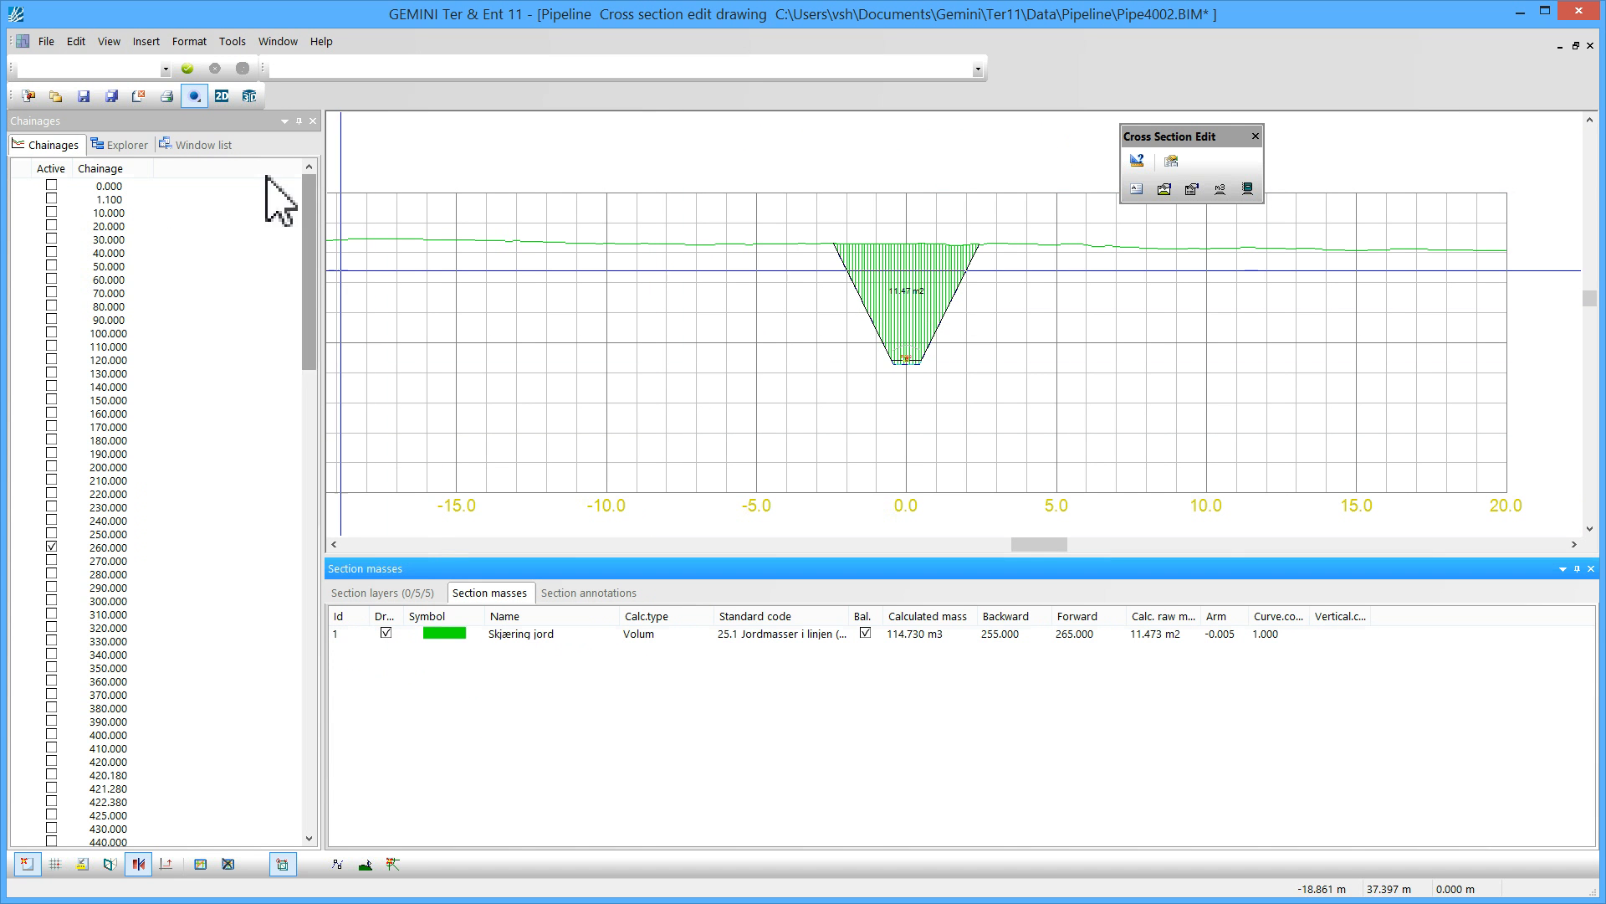
Return to the plan window and move the pipeline line's vertex onto the bend point of the trench alignment
{"action": "left_click", "coordinate": [201, 146]}
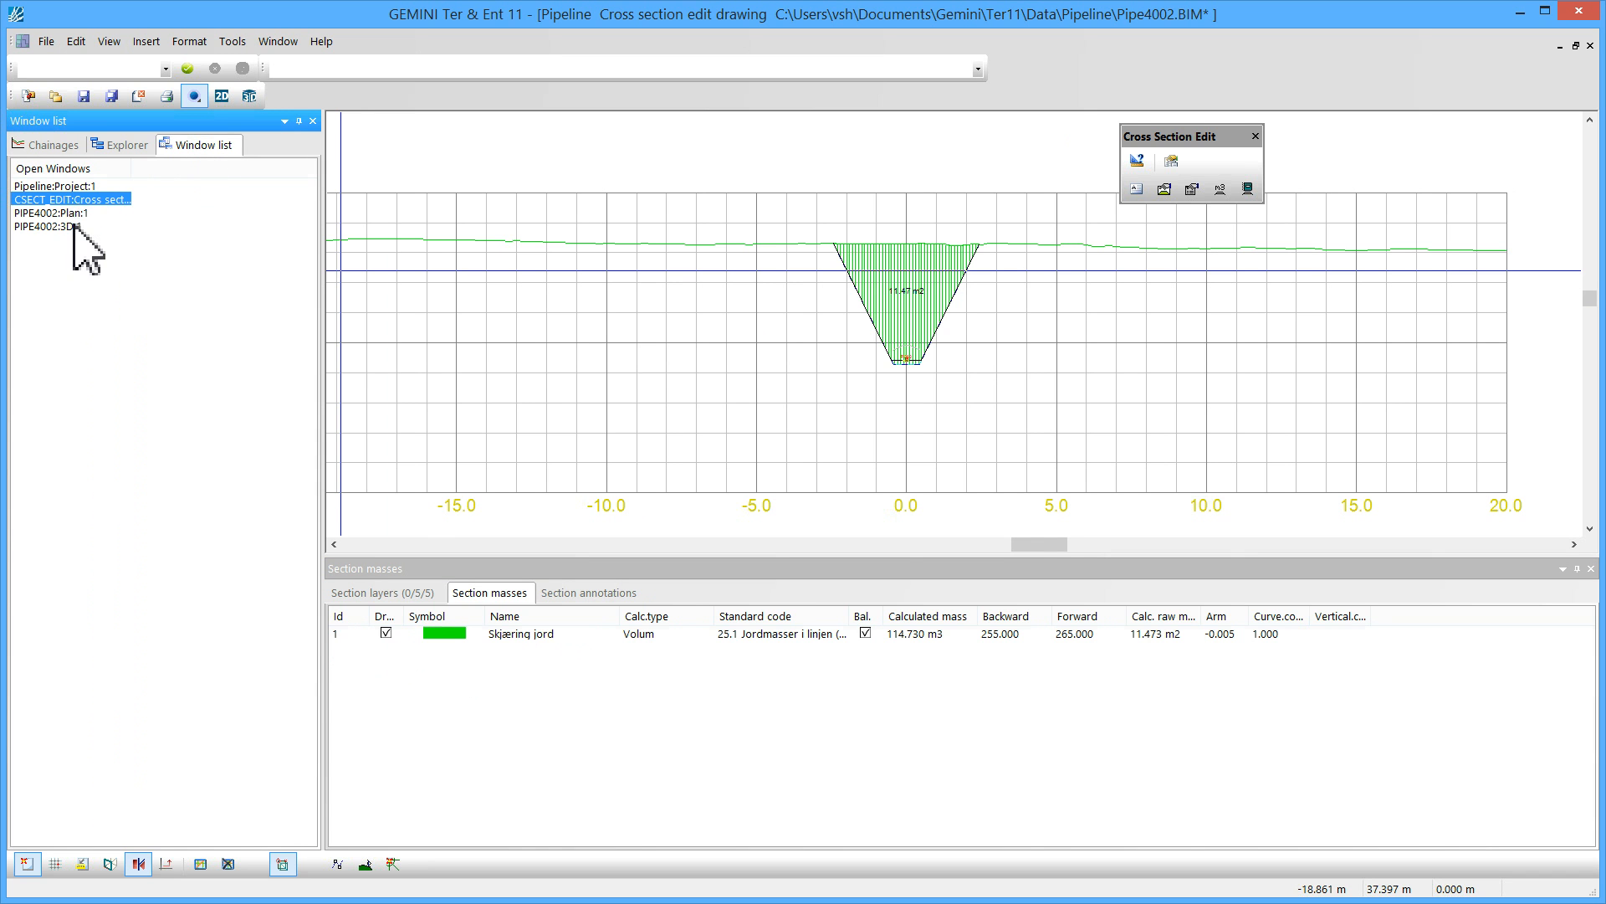
{"action": "double_click", "coordinate": [74, 213]}
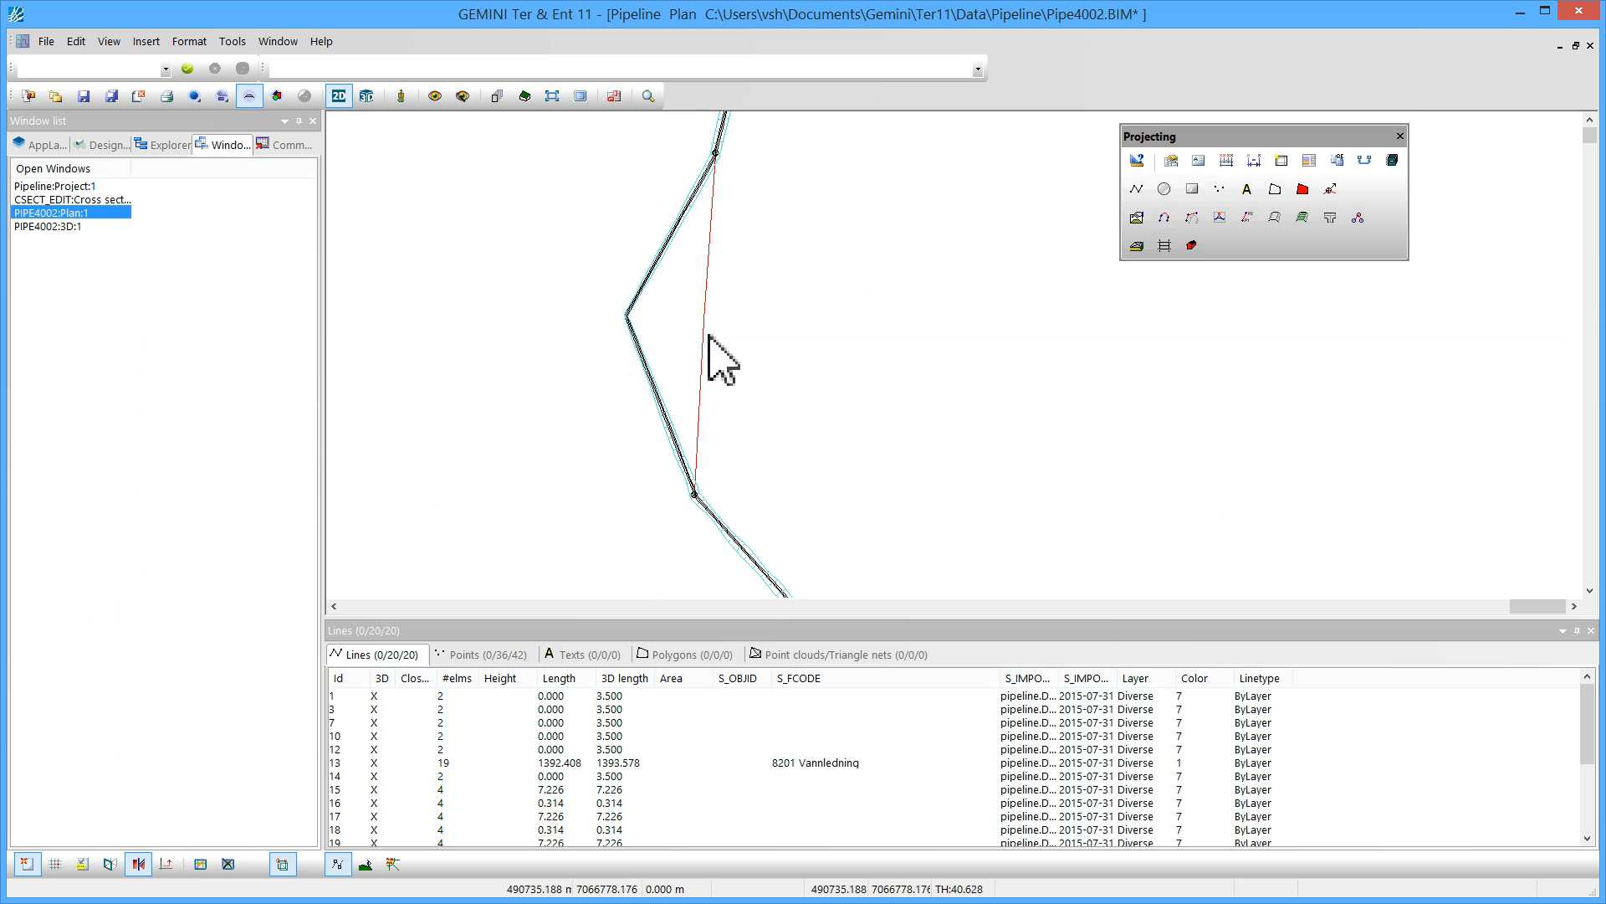
{"action": "left_click", "coordinate": [704, 327]}
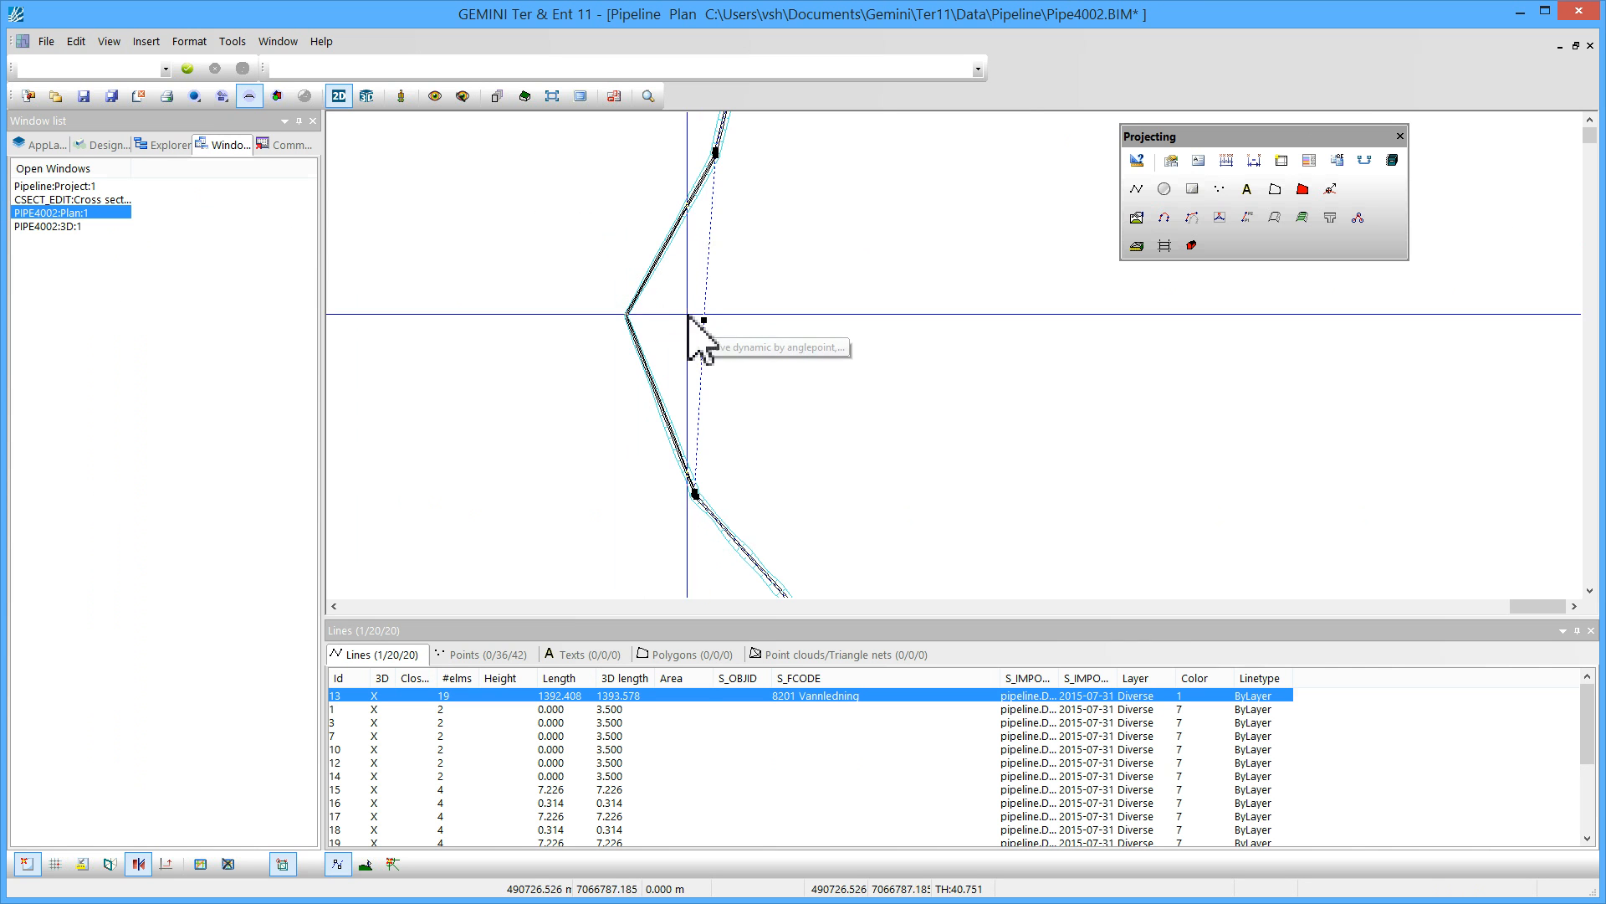
{"action": "middle_click_drag", "start_coordinate": [687, 318], "coordinate": [695, 297]}
{"action": "scroll", "coordinate": [702, 292], "scroll_direction": "up", "scroll_amount": 2}
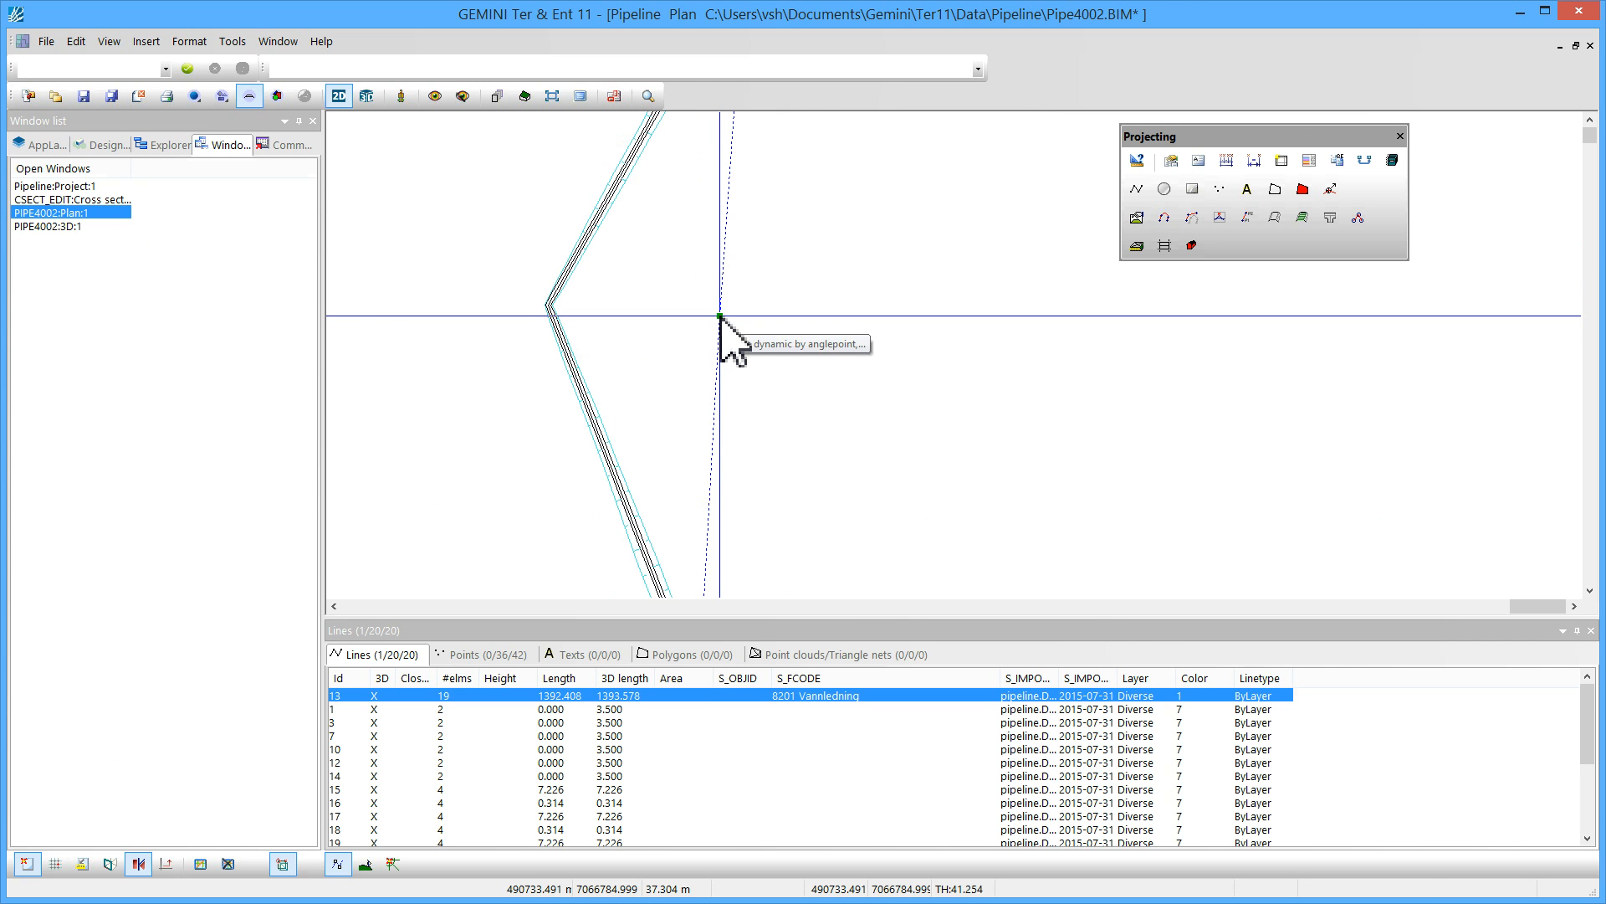
{"action": "left_click", "coordinate": [721, 318]}
{"action": "scroll", "coordinate": [546, 311], "scroll_direction": "up", "scroll_amount": 3}
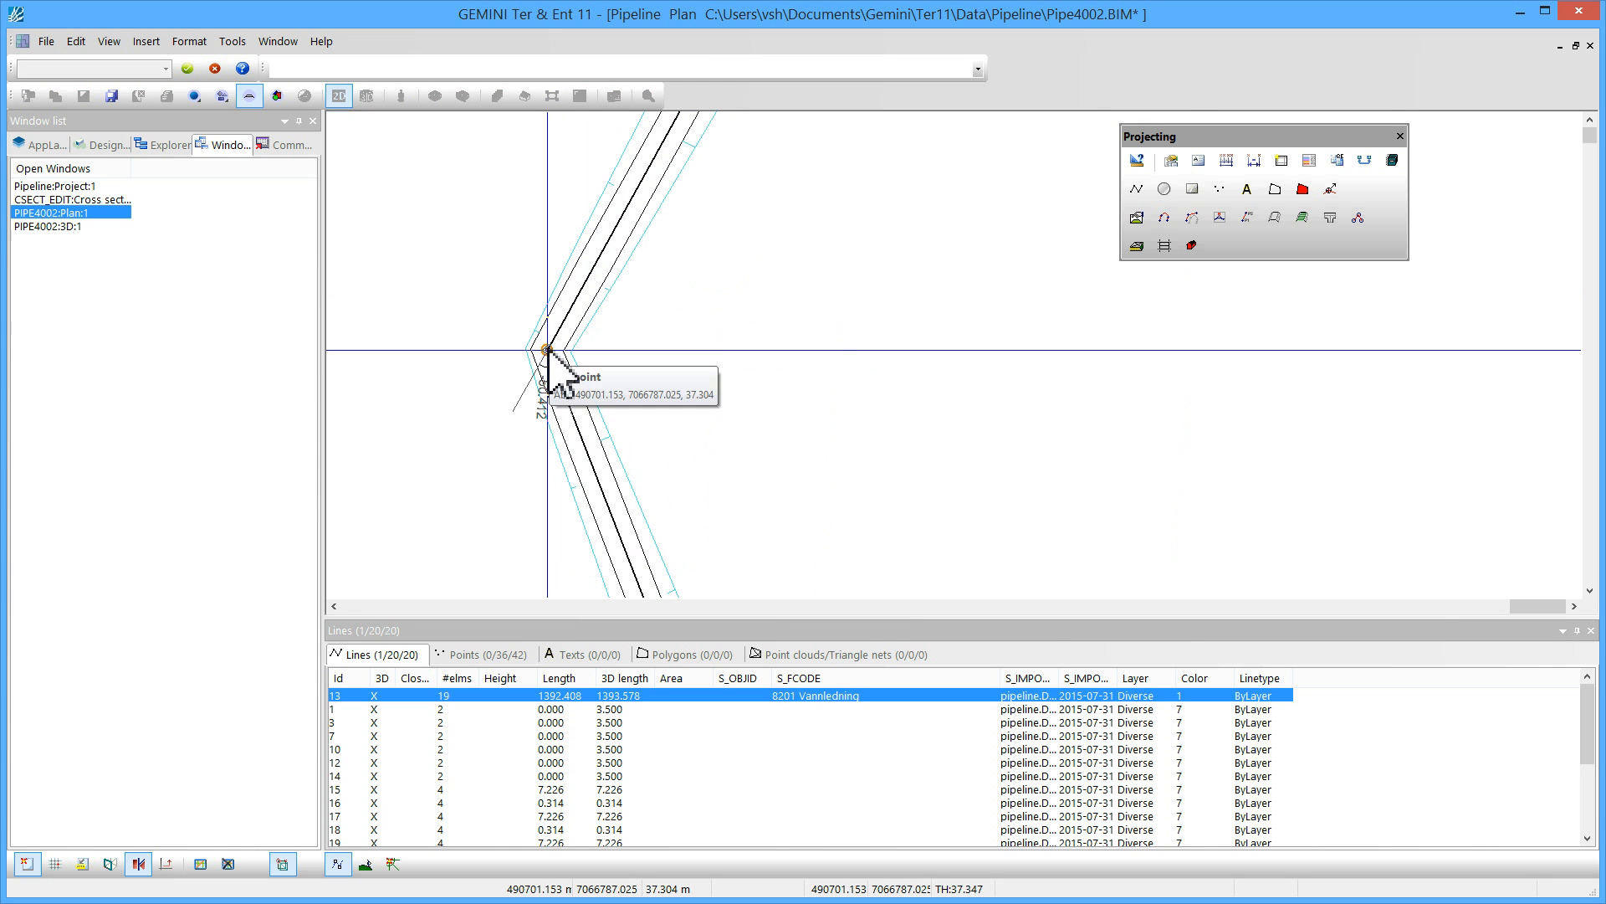
{"action": "left_click", "coordinate": [548, 350]}
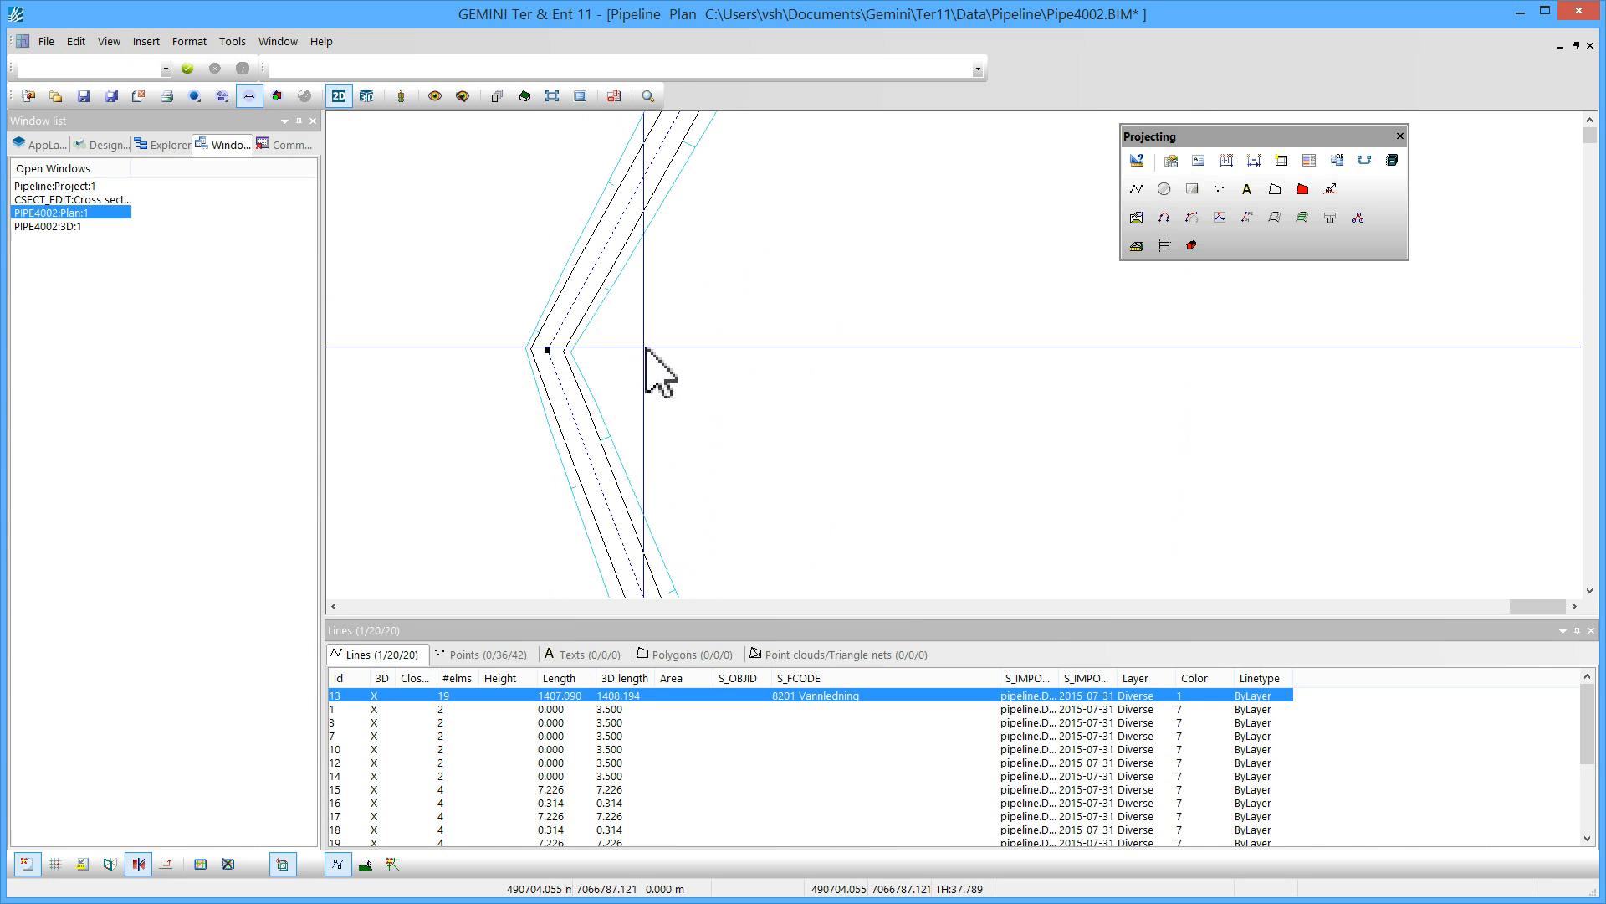
{"action": "left_click", "coordinate": [733, 325]}
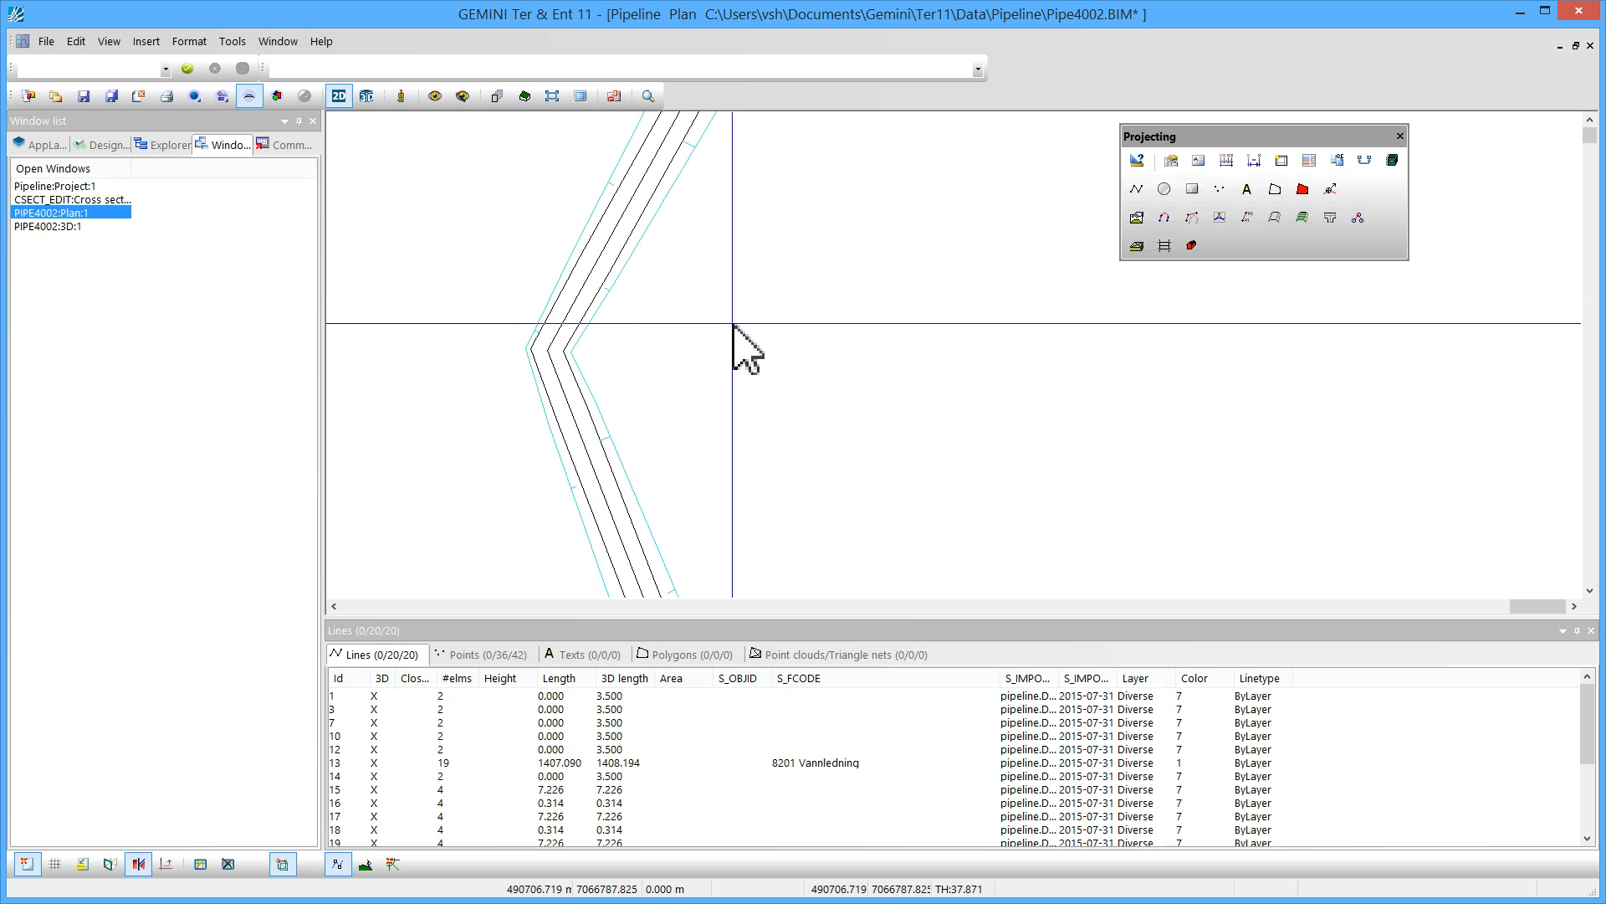
Switch to the 3D view and display the terrain with the orthophoto draped as texture
{"action": "left_click", "coordinate": [367, 96]}
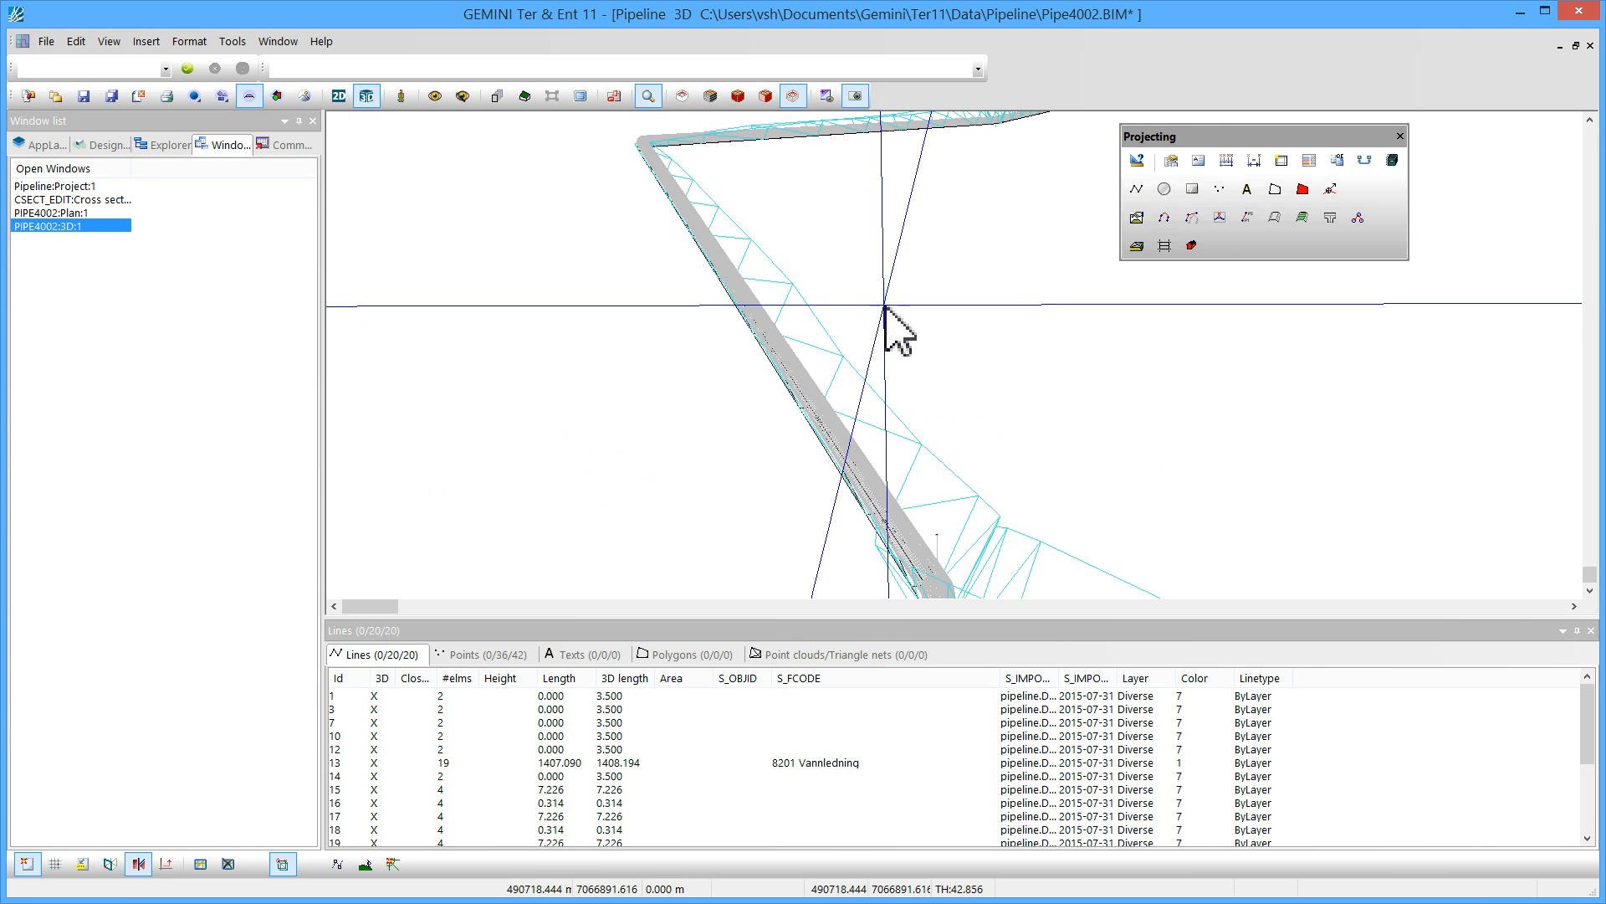
{"action": "middle_click_drag", "start_coordinate": [896, 438], "coordinate": [773, 245]}
{"action": "middle_click_drag", "start_coordinate": [745, 197], "coordinate": [745, 426]}
{"action": "middle_click_drag", "start_coordinate": [716, 300], "coordinate": [795, 309], "text": "shift"}
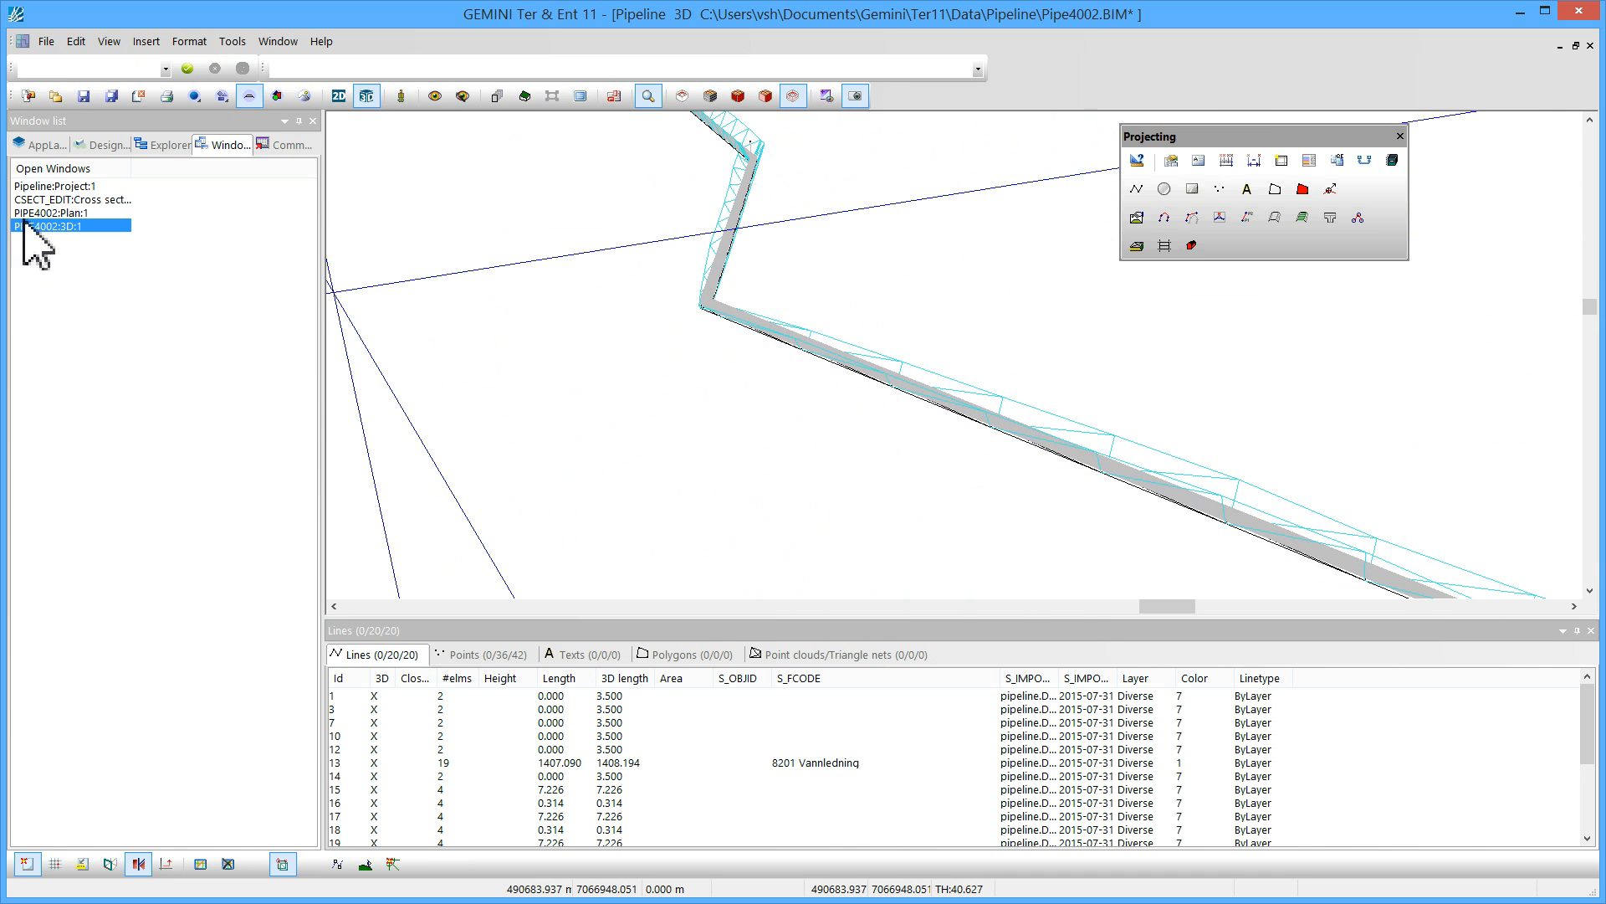
{"action": "left_click", "coordinate": [43, 145]}
{"action": "left_click", "coordinate": [57, 199]}
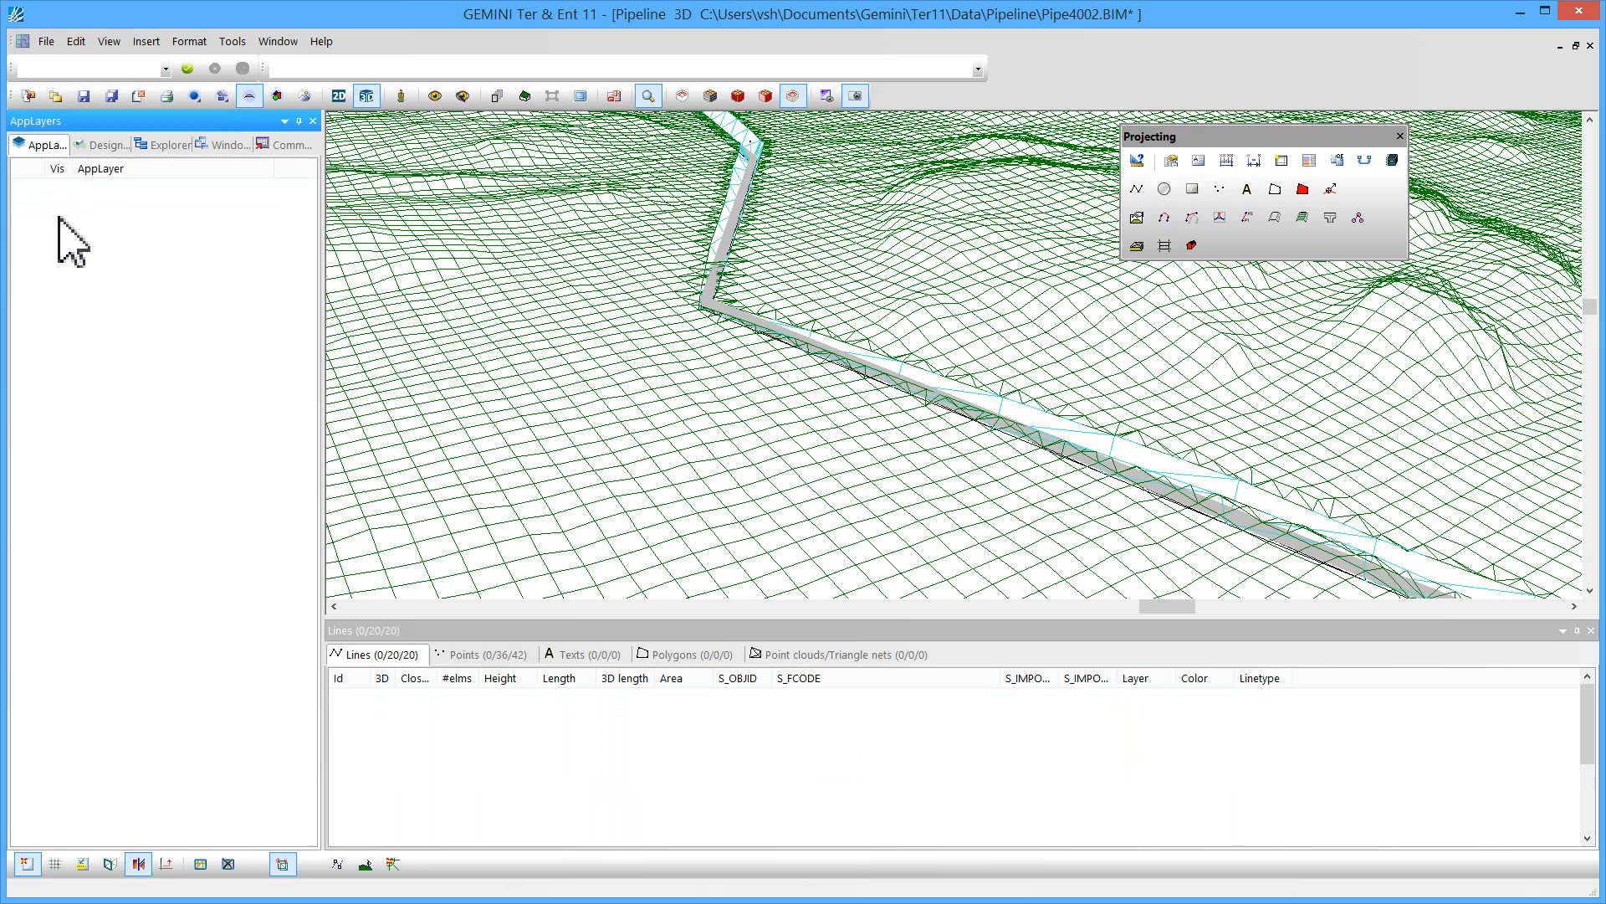
{"action": "left_click", "coordinate": [58, 213]}
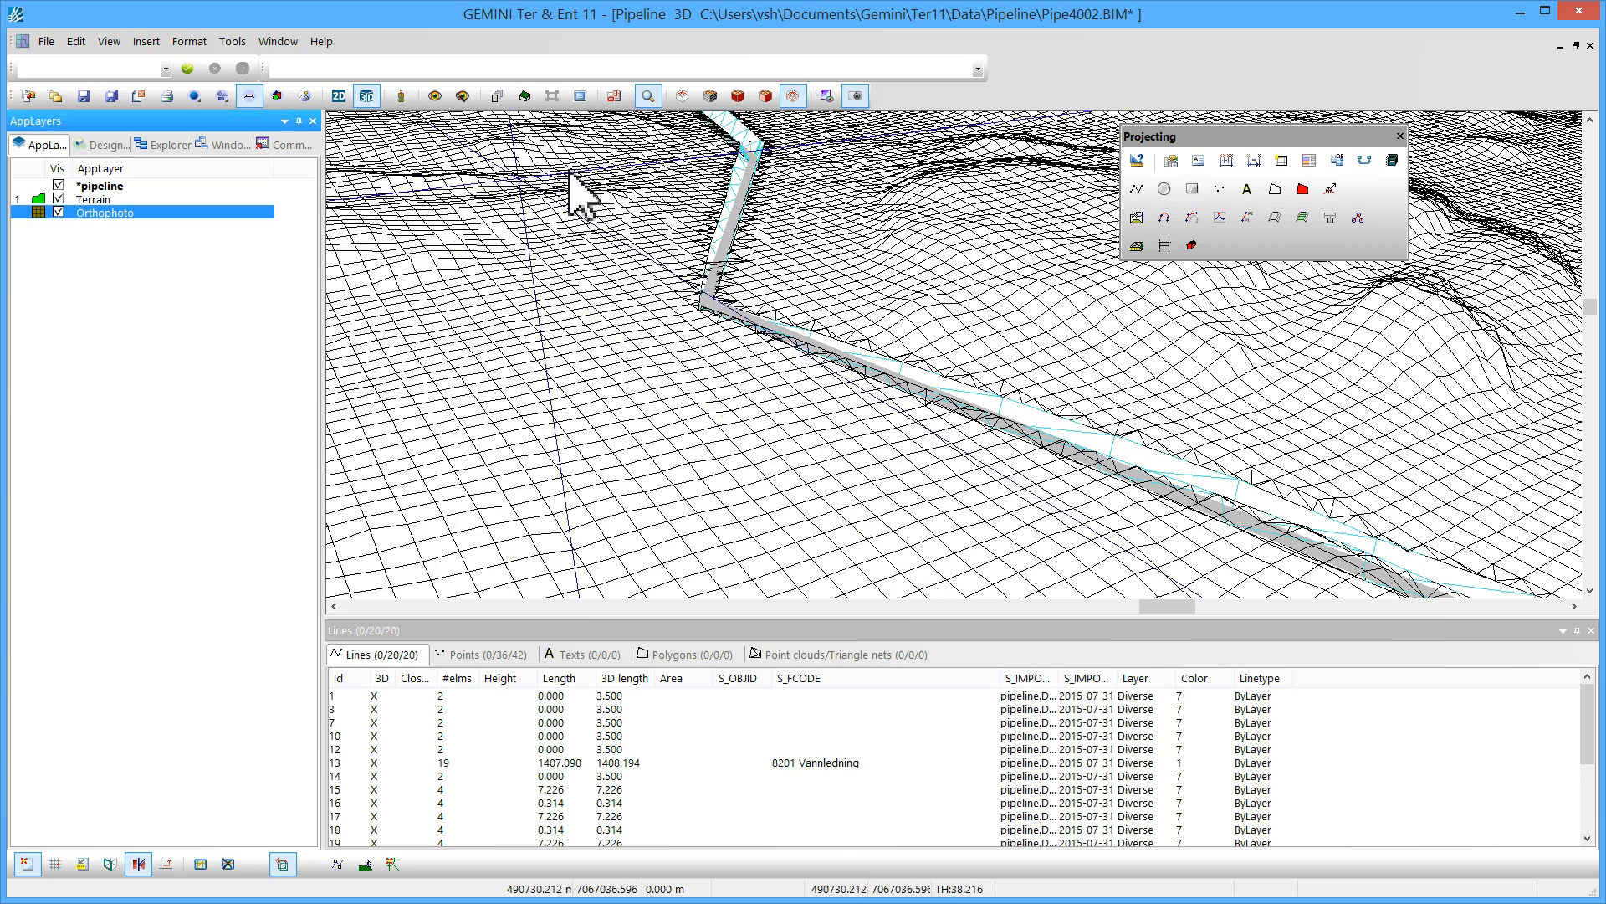
{"action": "left_click", "coordinate": [710, 96]}
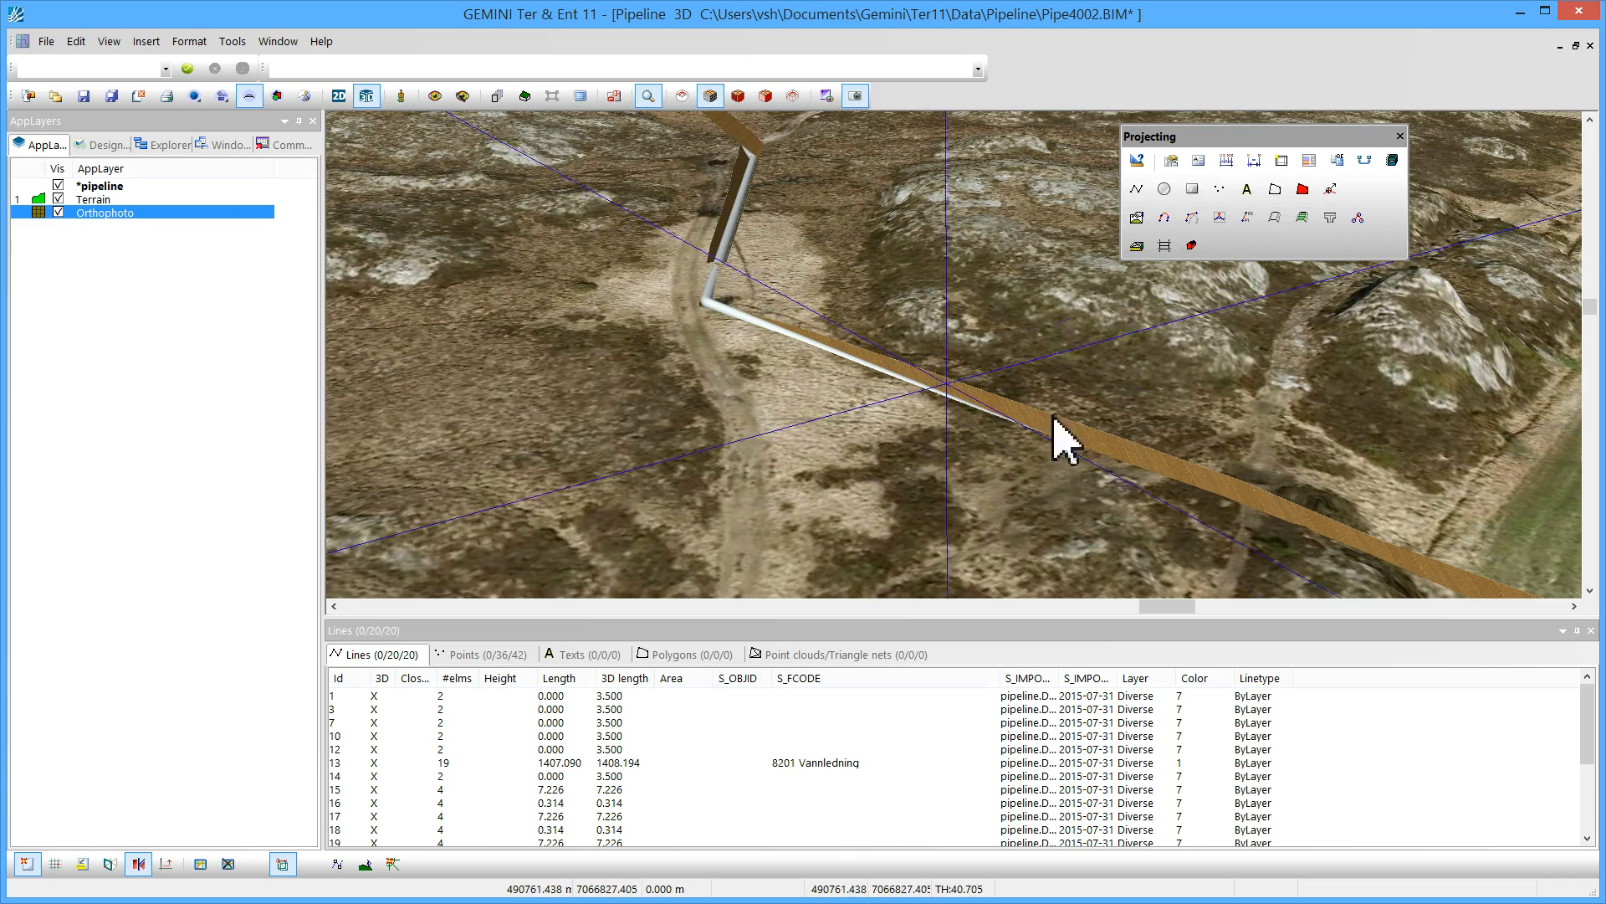
Orbit and zoom around the 3D scene to inspect the pipe and trench on the terrain
{"action": "left_click_drag", "start_coordinate": [1335, 481], "coordinate": [1230, 394]}
{"action": "middle_click_drag", "start_coordinate": [538, 322], "coordinate": [484, 321]}
{"action": "middle_click_drag", "start_coordinate": [693, 454], "coordinate": [903, 205], "text": "shift"}
{"action": "left_click_drag", "start_coordinate": [903, 204], "coordinate": [920, 310]}
{"action": "scroll", "coordinate": [968, 165], "scroll_direction": "up", "scroll_amount": 5}
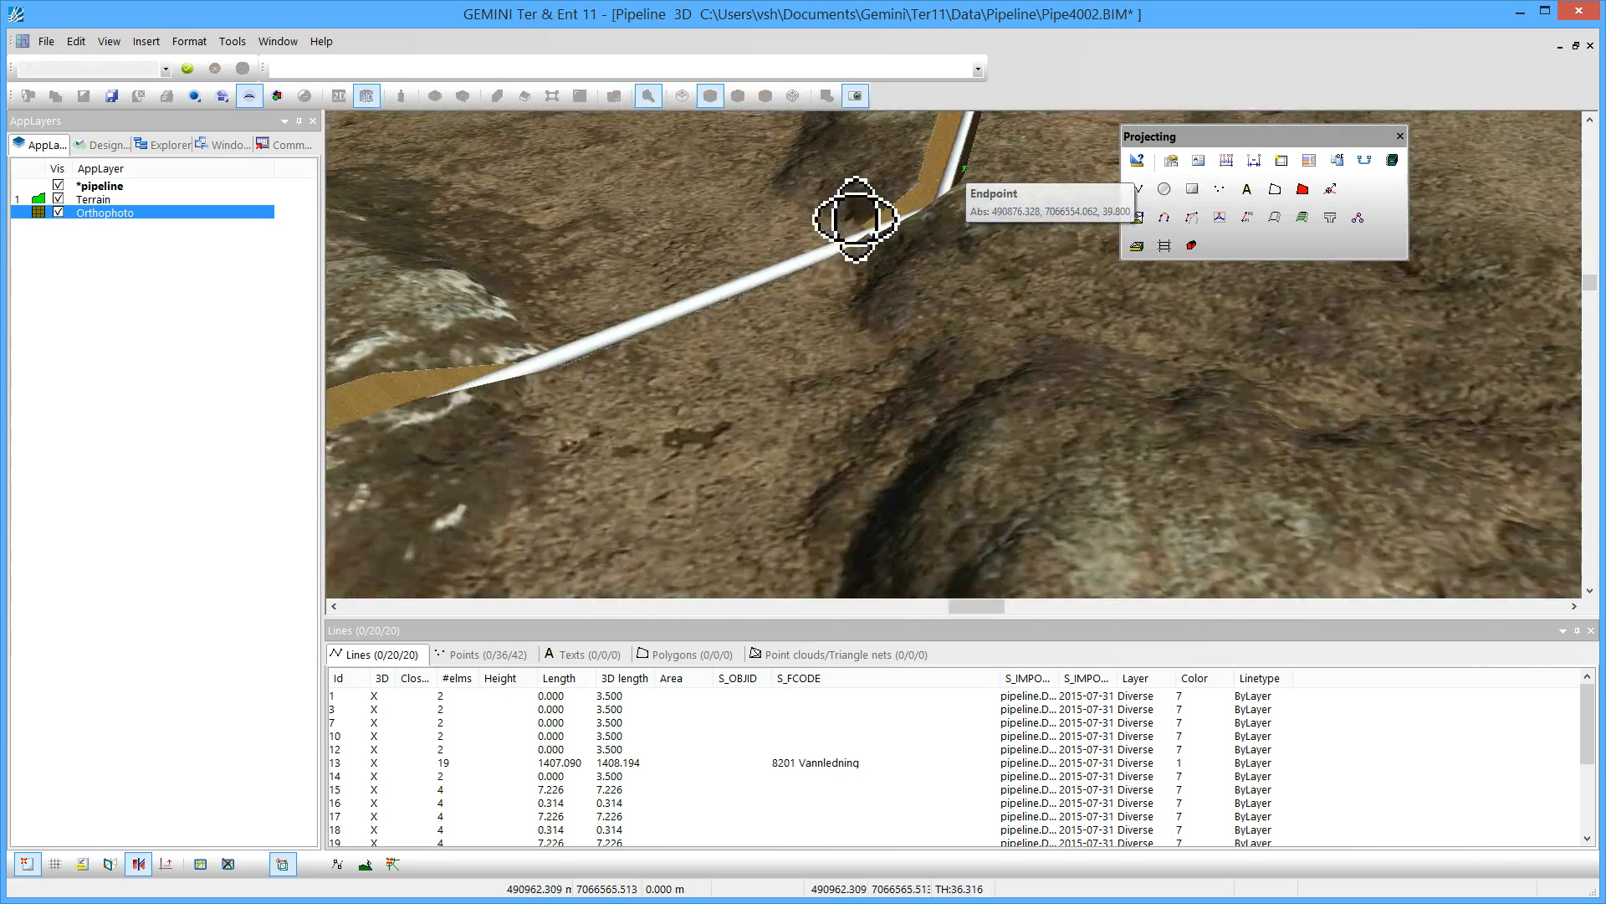
{"action": "middle_click_drag", "start_coordinate": [856, 220], "coordinate": [918, 195], "text": "shift"}
{"action": "left_click_drag", "start_coordinate": [841, 393], "coordinate": [977, 200]}
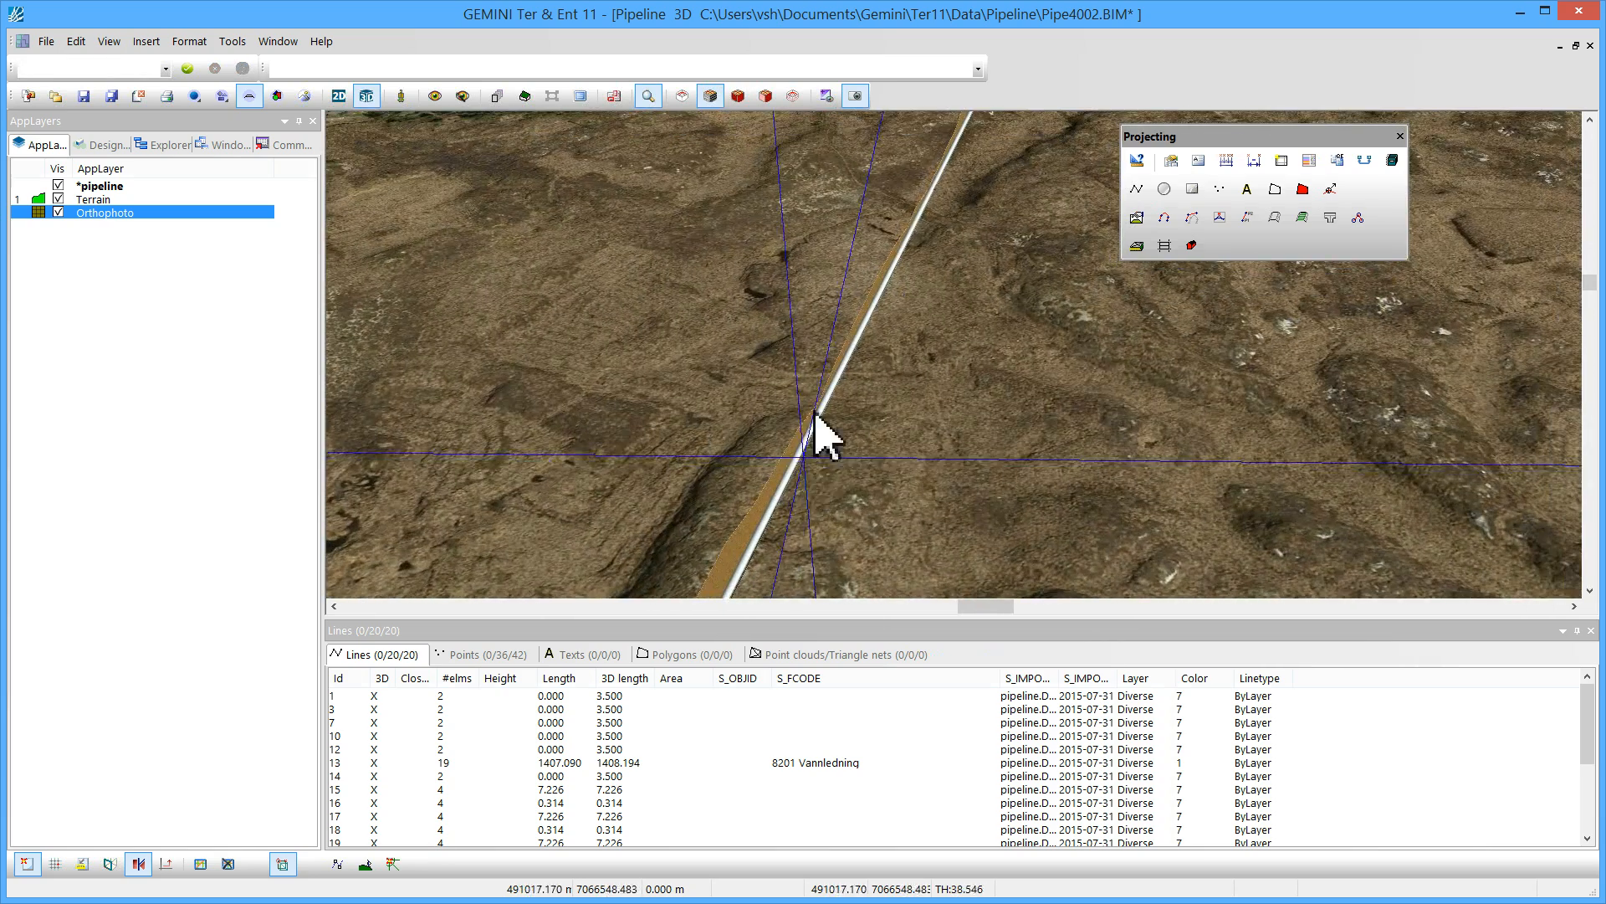
{"action": "middle_click_drag", "start_coordinate": [549, 187], "coordinate": [514, 177], "text": "shift"}
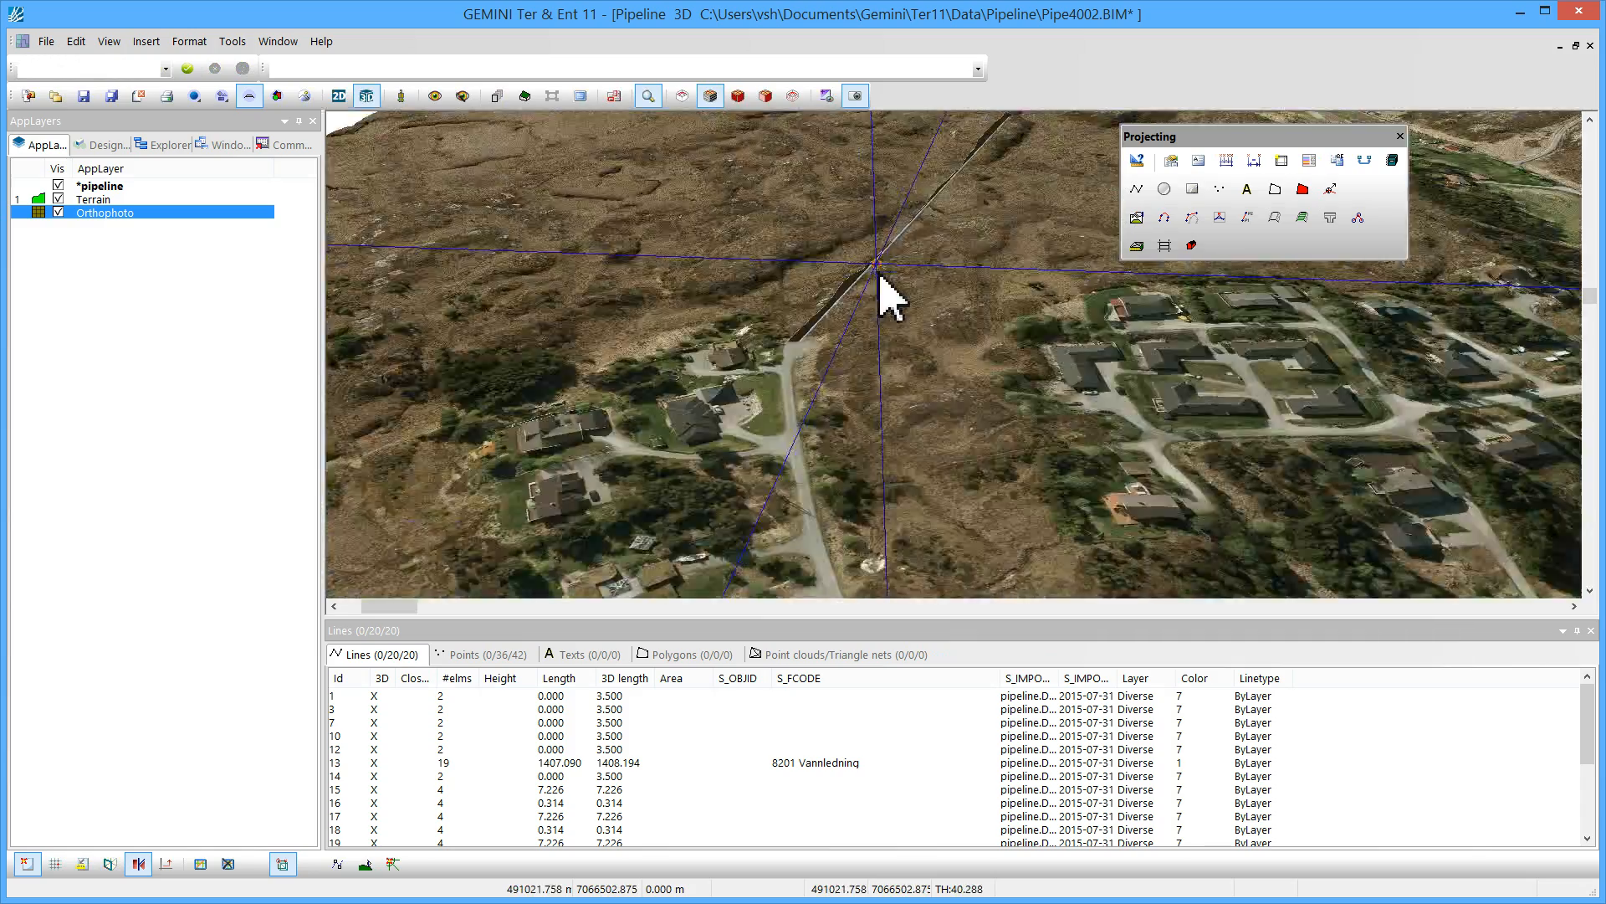
{"action": "middle_click_drag", "start_coordinate": [891, 297], "coordinate": [749, 241]}
{"action": "middle_click_drag", "start_coordinate": [633, 341], "coordinate": [650, 358]}
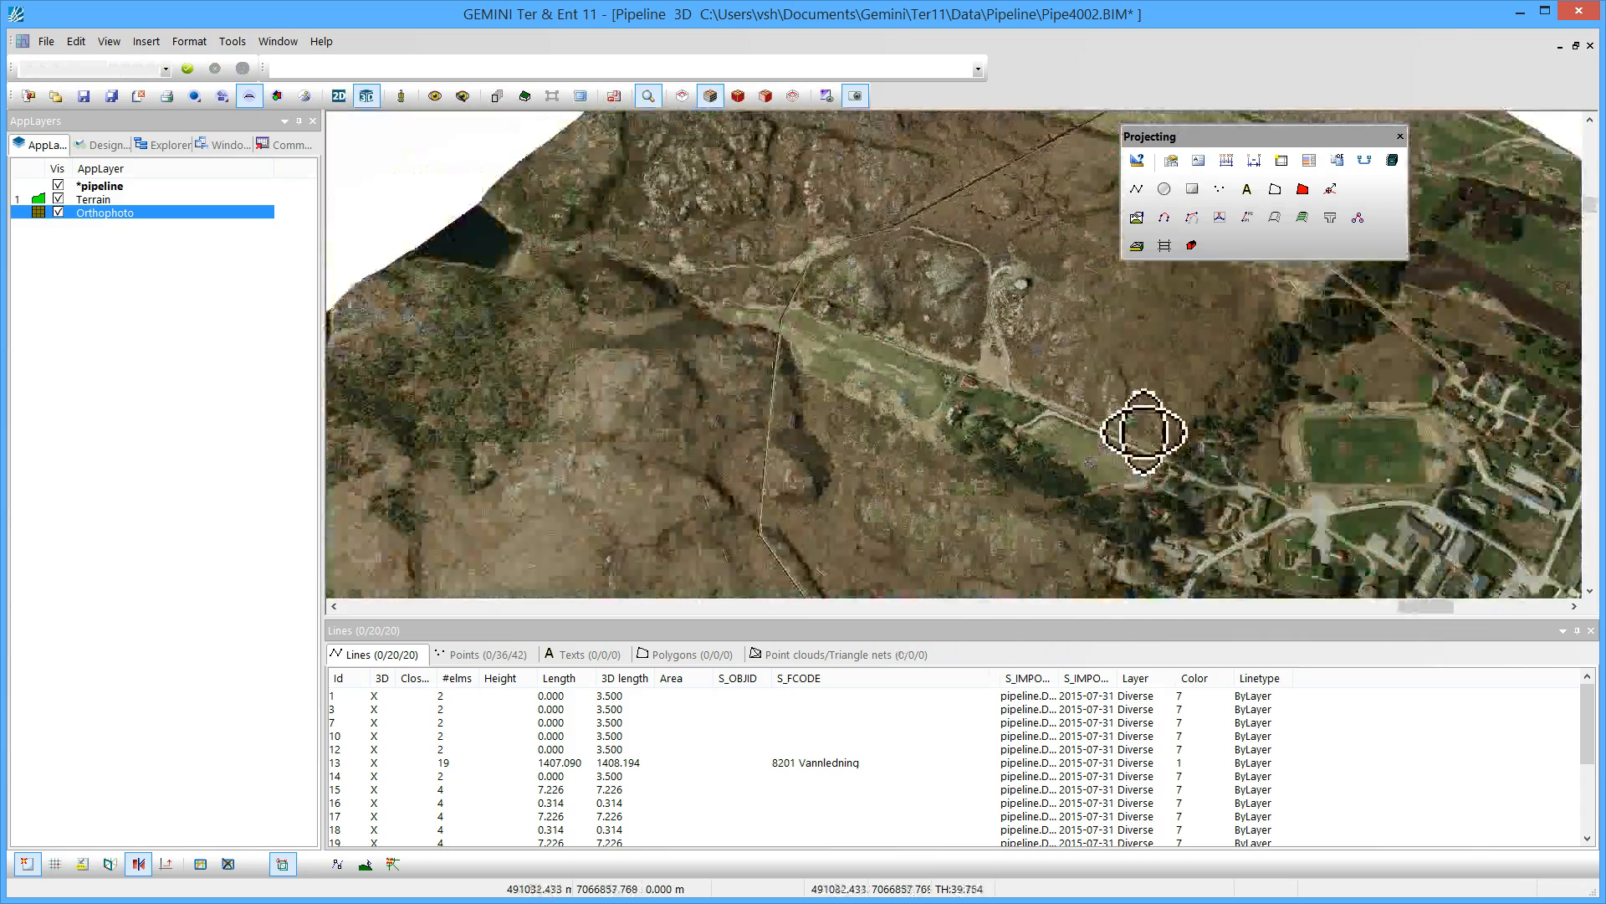
{"action": "middle_click_drag", "start_coordinate": [1143, 431], "coordinate": [1215, 422]}
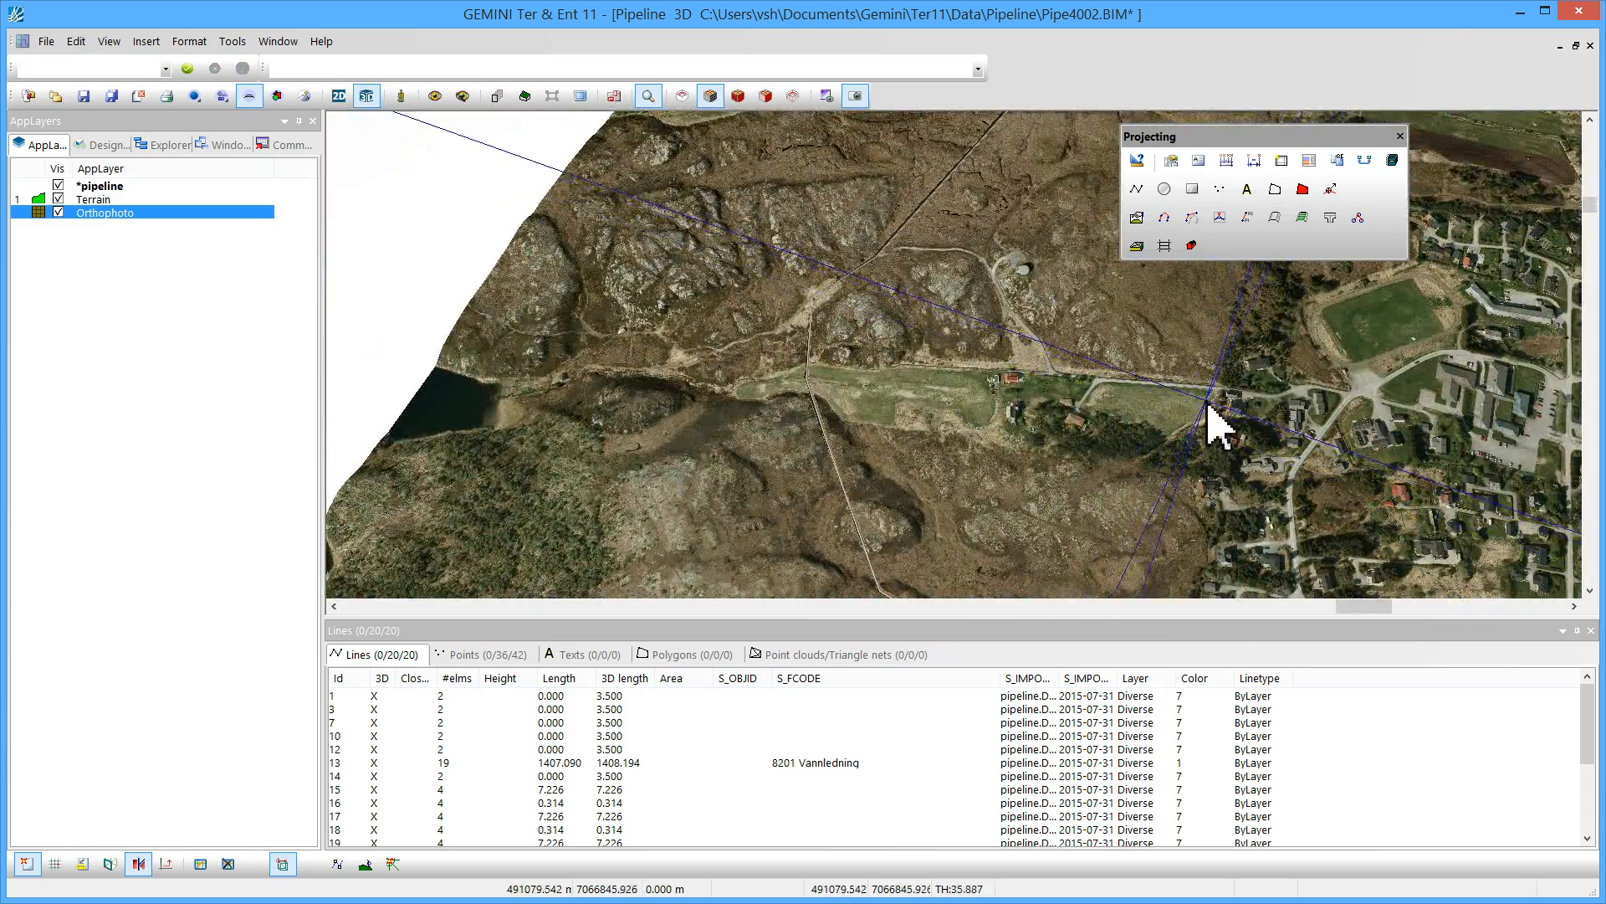